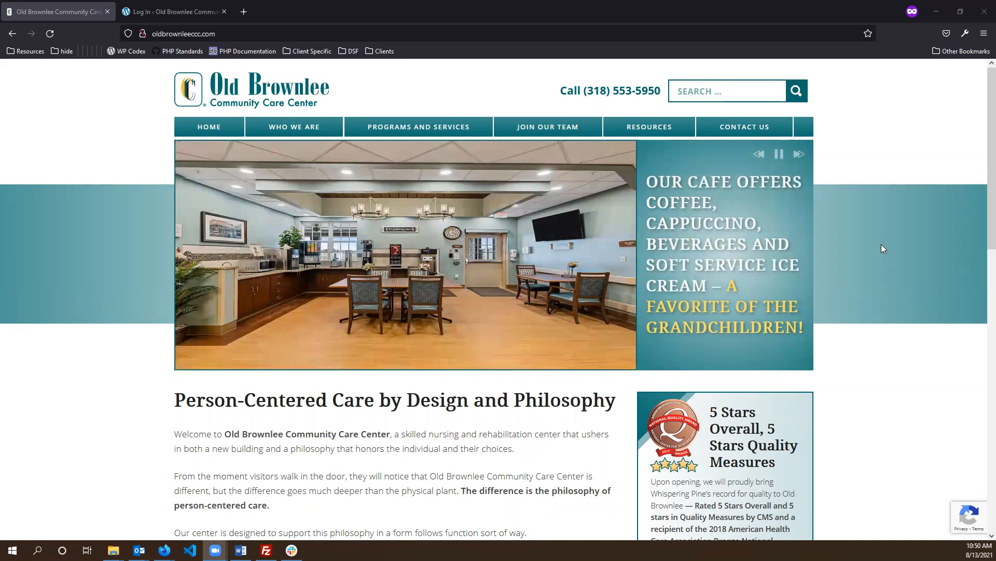
# - Pause the home page slideshow and step through every slide until the cafe slide returns
pyautogui.click(778, 154)
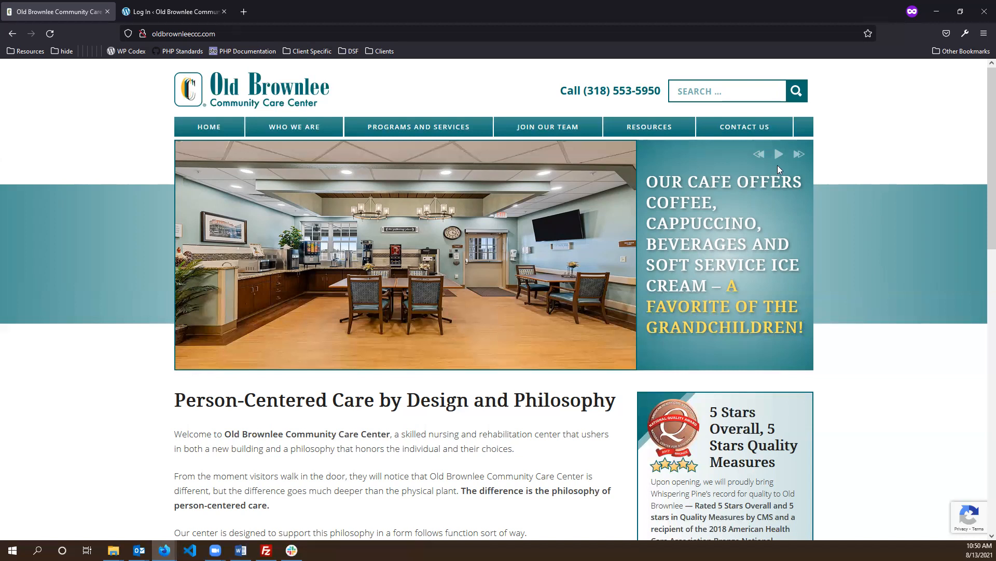
pyautogui.click(800, 154)
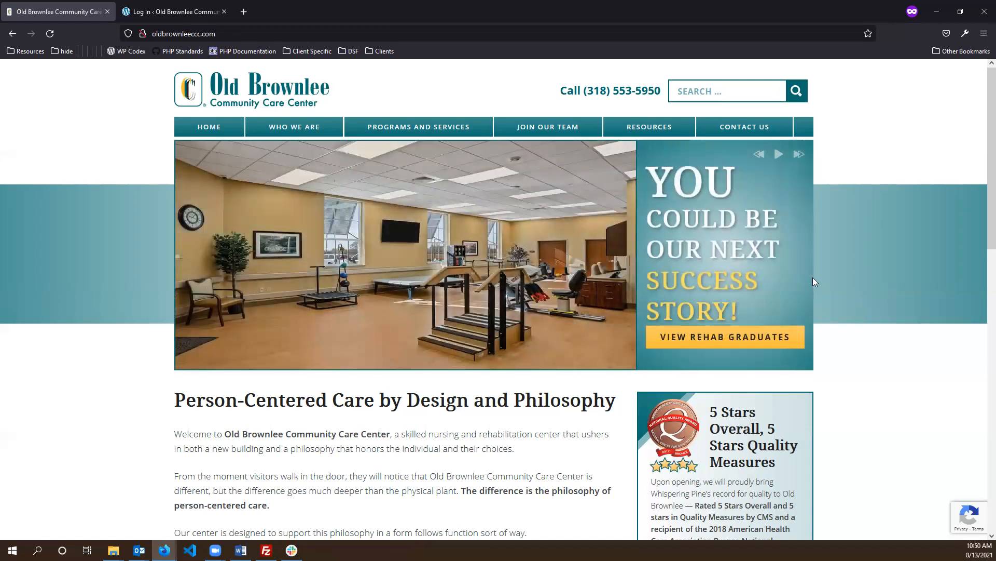
pyautogui.click(800, 154)
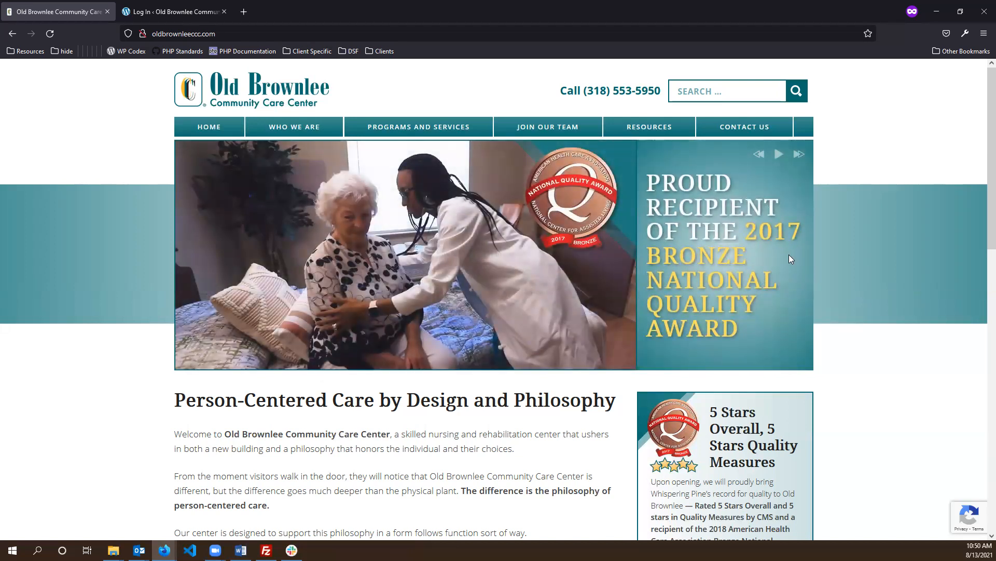
pyautogui.click(798, 155)
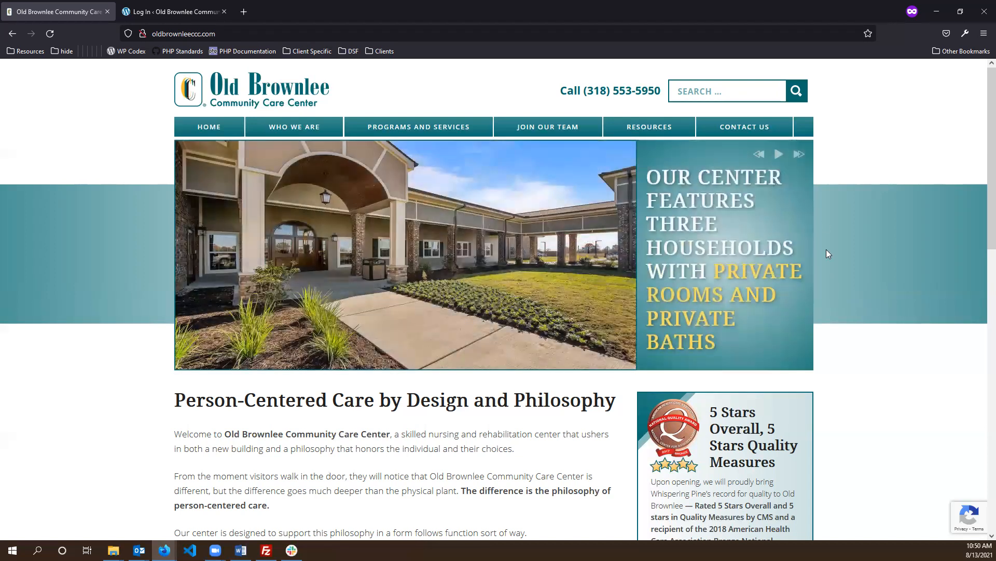
pyautogui.click(802, 164)
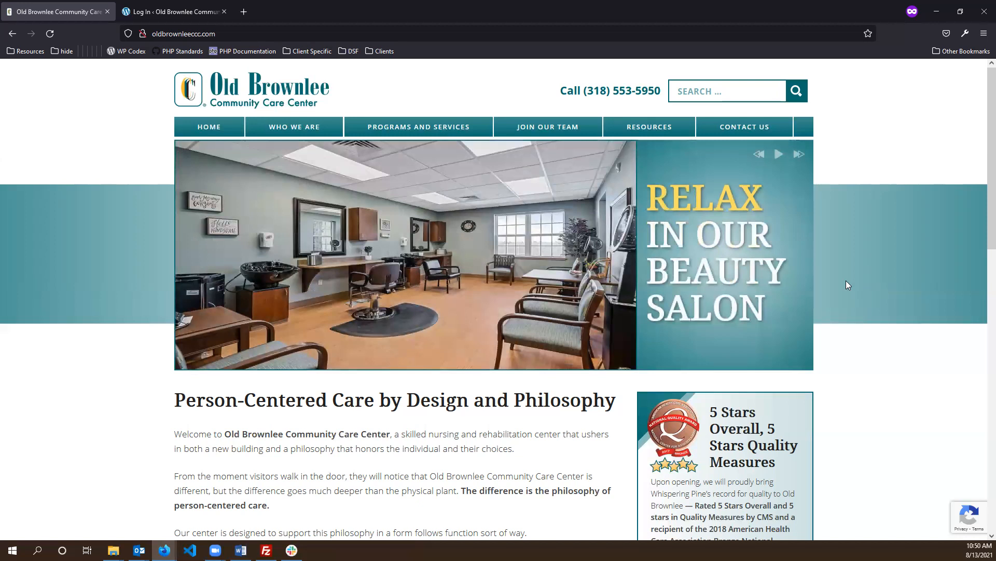
pyautogui.moveTo(794, 310); pyautogui.dragTo(636, 204)
pyautogui.click(799, 154)
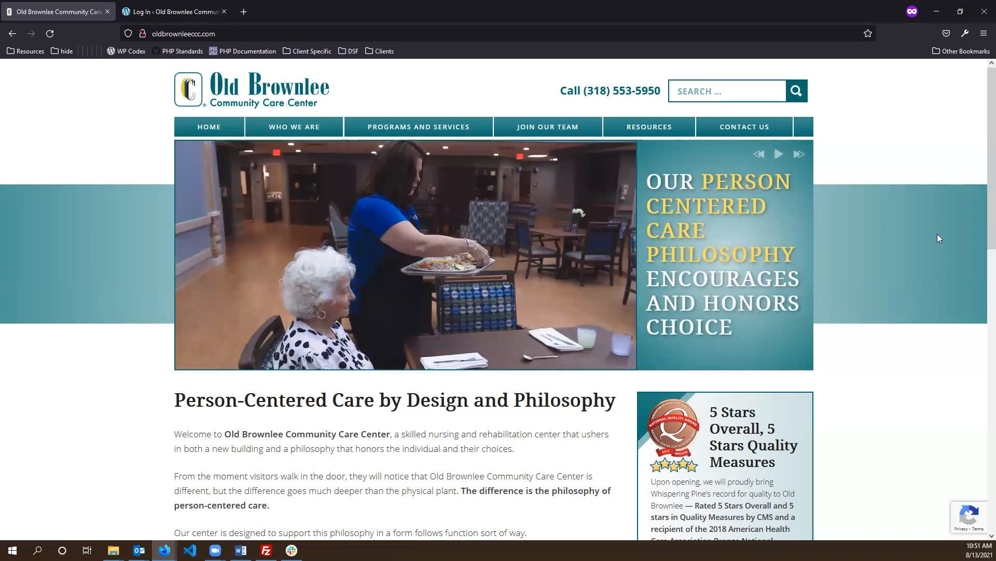
pyautogui.click(806, 159)
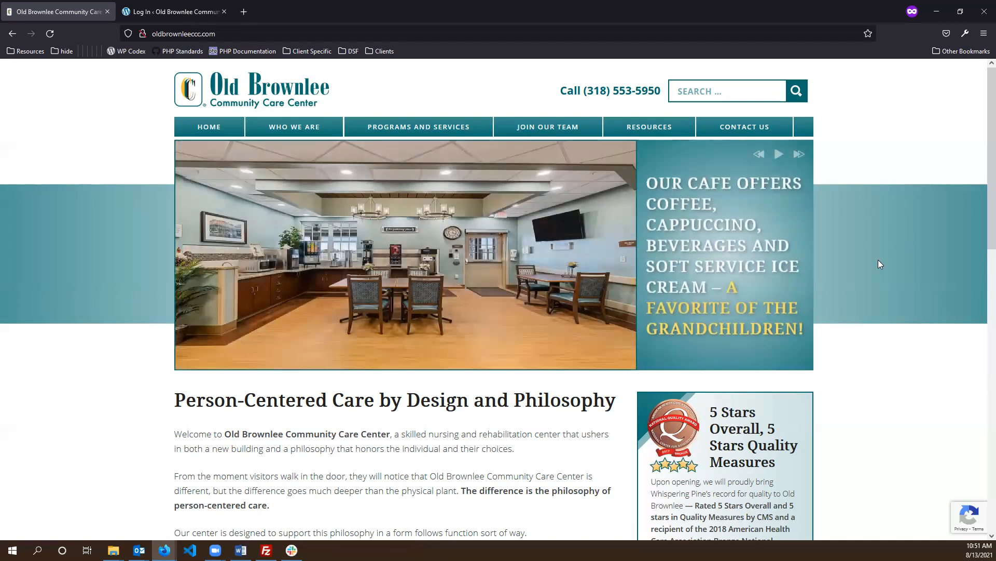
pyautogui.scroll(-3, 878, 266)
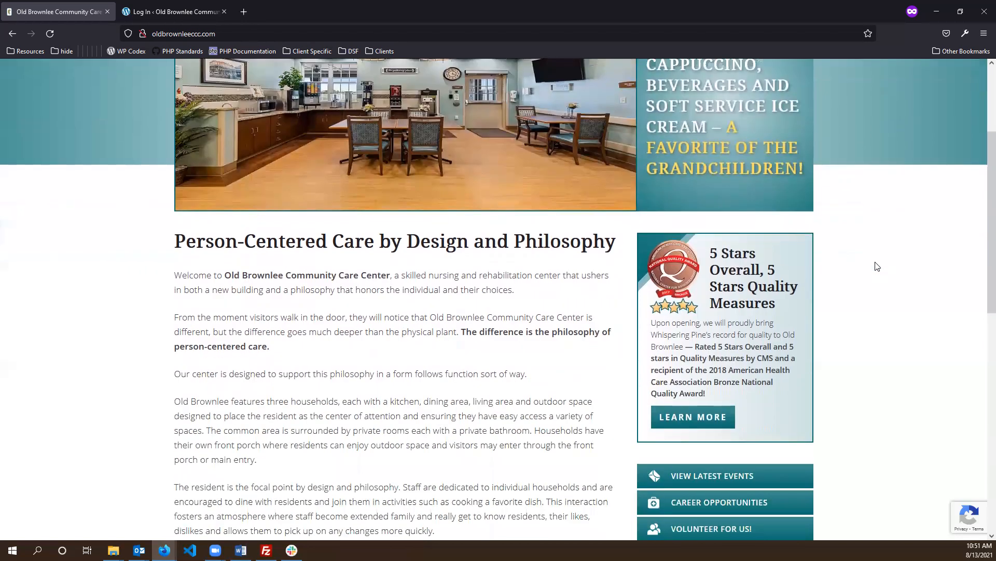
pyautogui.scroll(2, 875, 267)
pyautogui.scroll(-2, 877, 266)
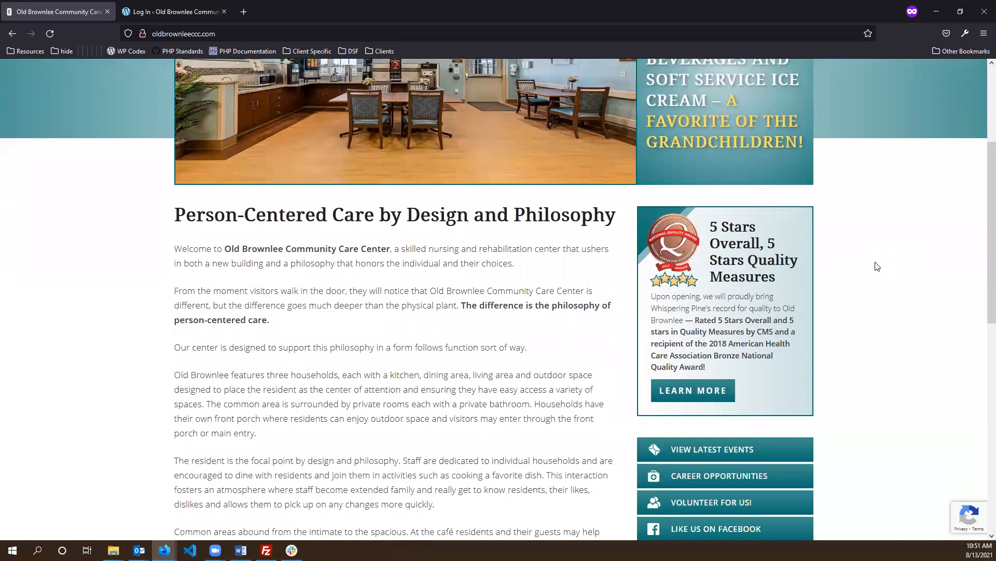
pyautogui.scroll(-2, 877, 266)
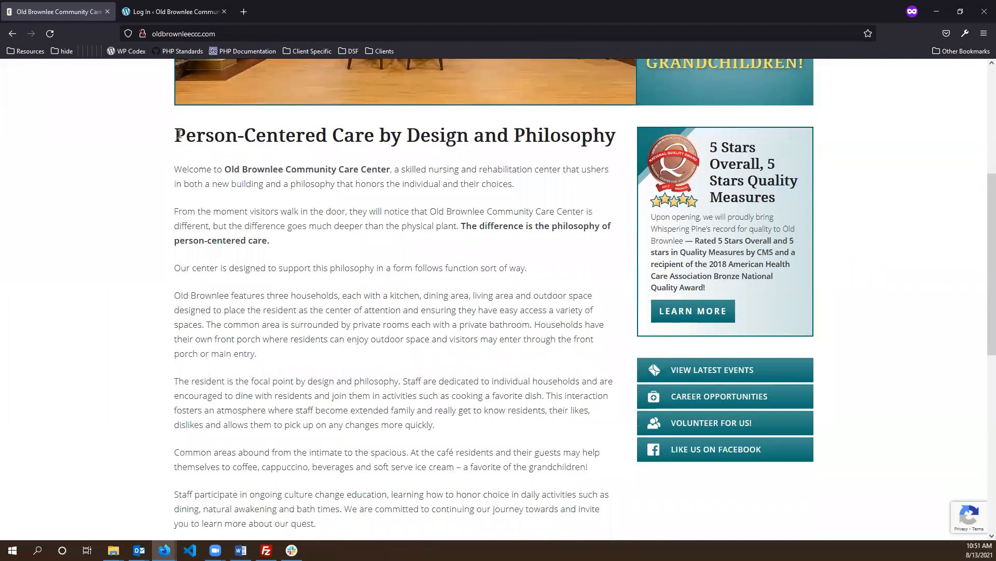
pyautogui.moveTo(177, 134); pyautogui.dragTo(235, 160)
pyautogui.click(298, 204)
pyautogui.scroll(1, 303, 211)
pyautogui.moveTo(231, 205); pyautogui.dragTo(451, 491)
pyautogui.moveTo(719, 213); pyautogui.dragTo(783, 347)
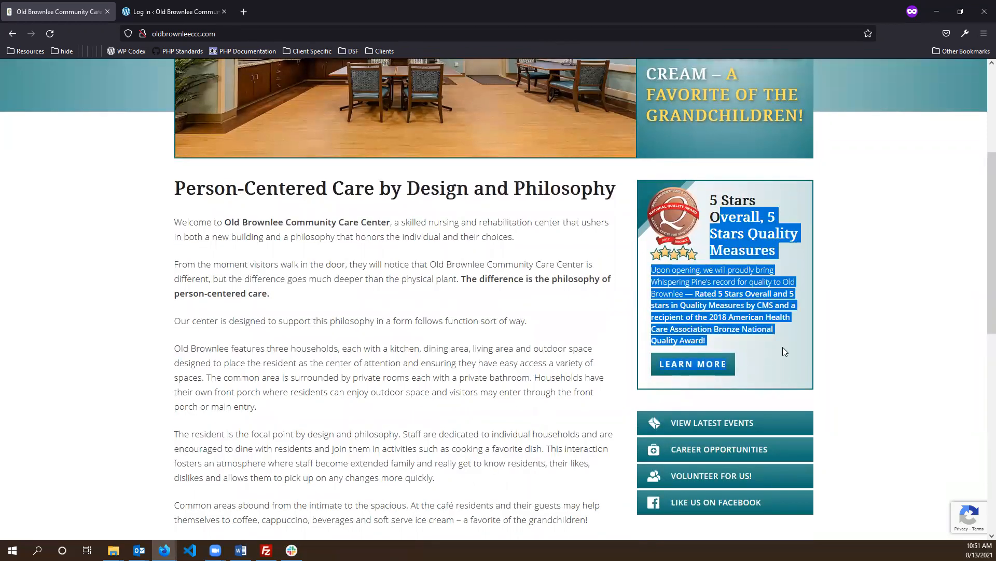
pyautogui.click(783, 347)
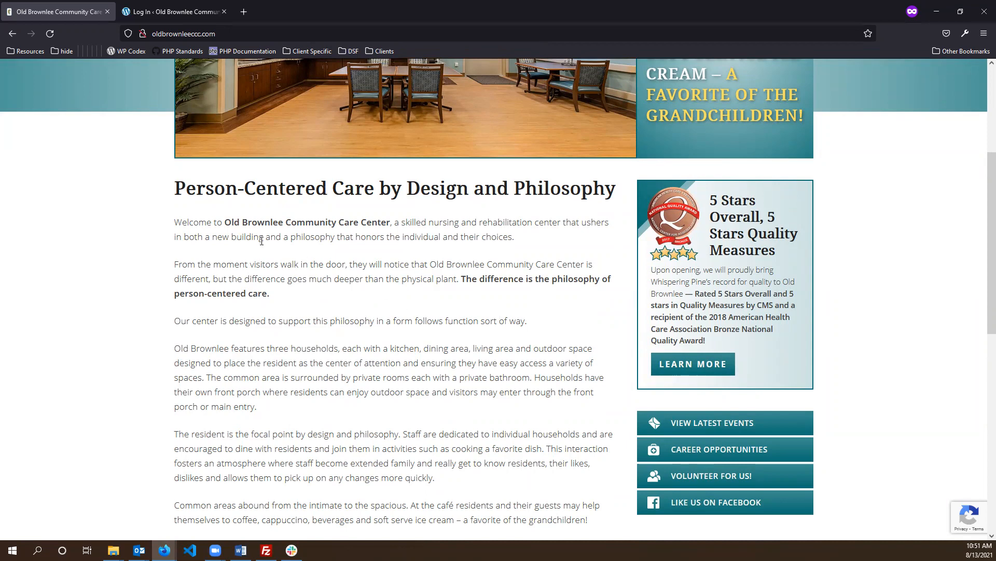
pyautogui.scroll(-1, 262, 241)
pyautogui.moveTo(176, 134); pyautogui.dragTo(540, 405)
pyautogui.scroll(-2, 530, 318)
pyautogui.click(534, 393)
pyautogui.scroll(4, 529, 389)
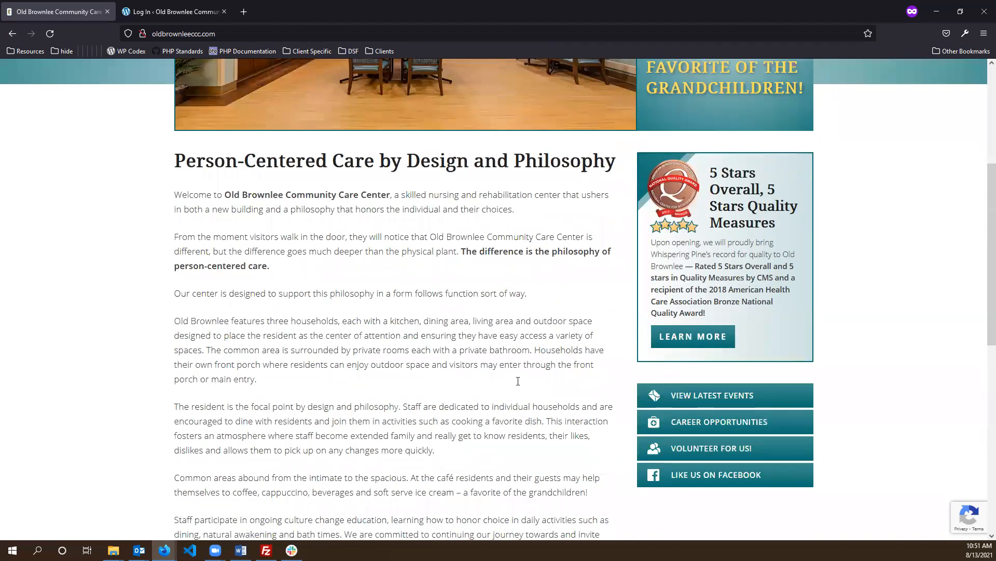
pyautogui.scroll(-2, 518, 381)
pyautogui.scroll(-3, 384, 326)
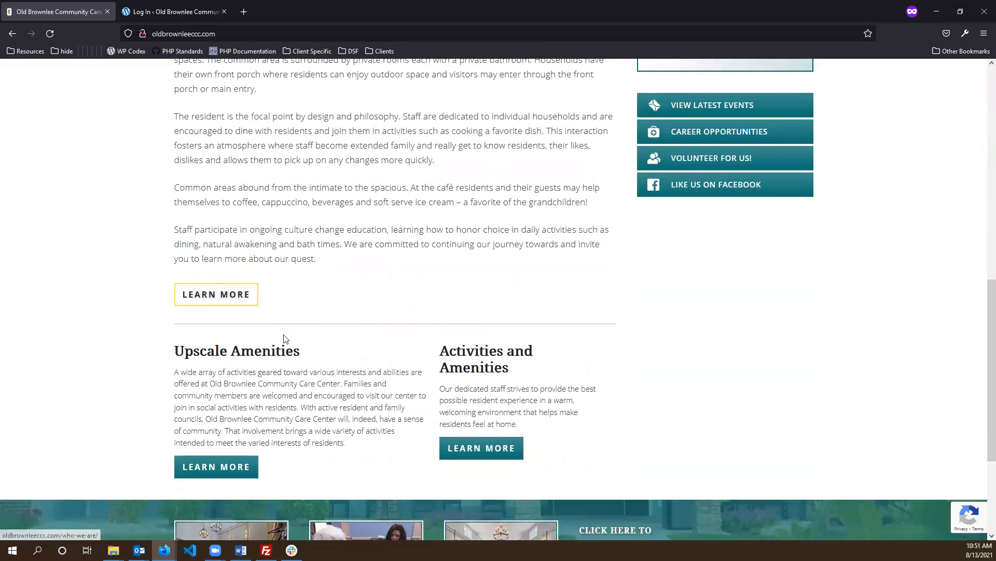
pyautogui.scroll(-2, 223, 296)
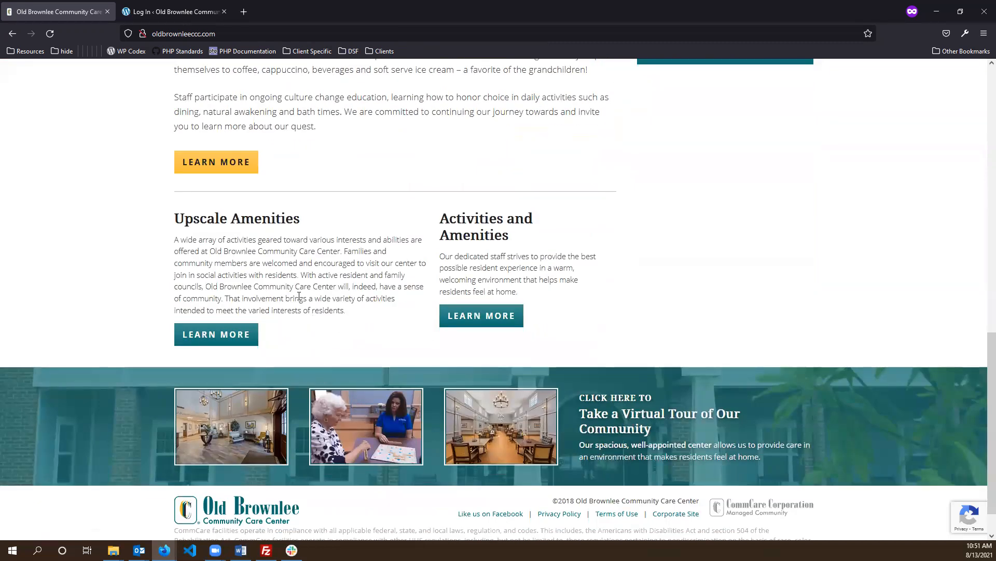
pyautogui.moveTo(200, 218); pyautogui.dragTo(346, 311)
pyautogui.moveTo(484, 218); pyautogui.dragTo(499, 280)
pyautogui.click(638, 287)
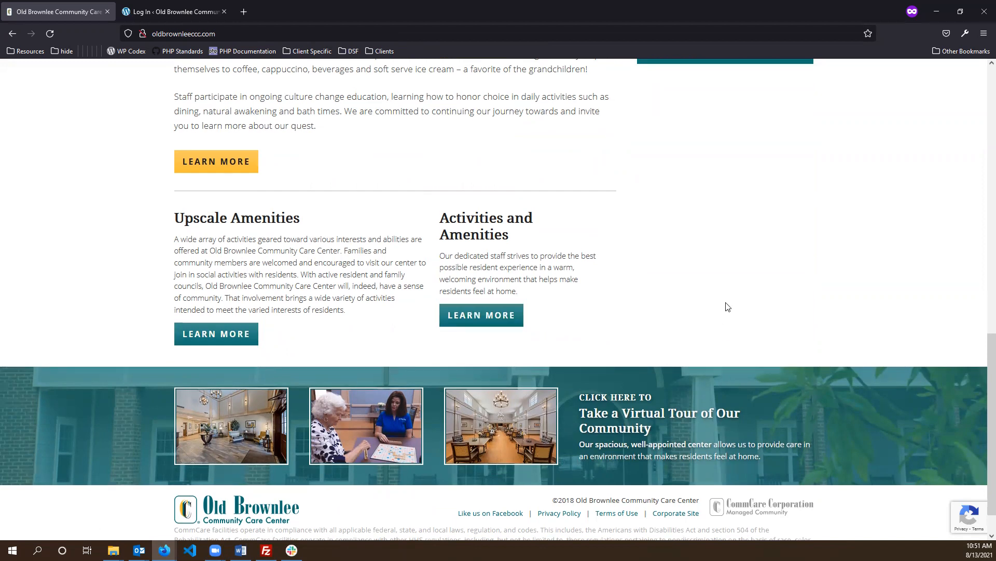
pyautogui.scroll(-1, 742, 363)
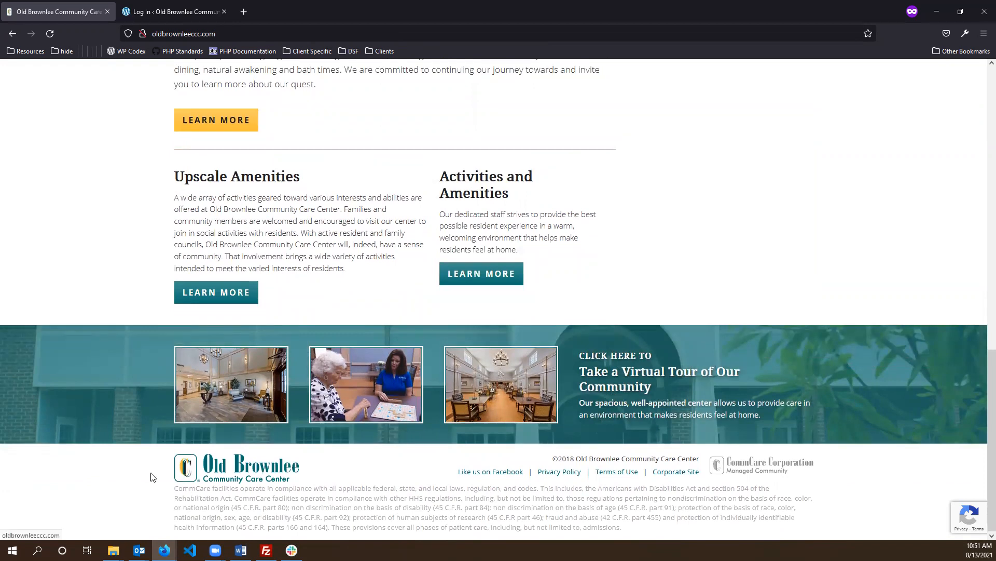
pyautogui.middleClick(866, 506)
pyautogui.middleClick(916, 289)
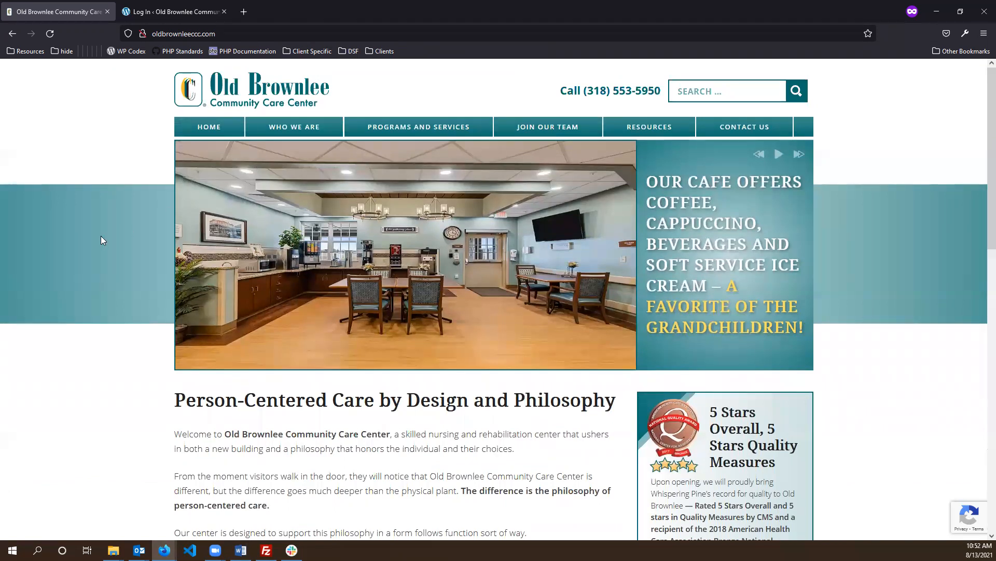
# - Open the Who We Are page and highlight and scroll through its introductory text
pyautogui.moveTo(290, 130)
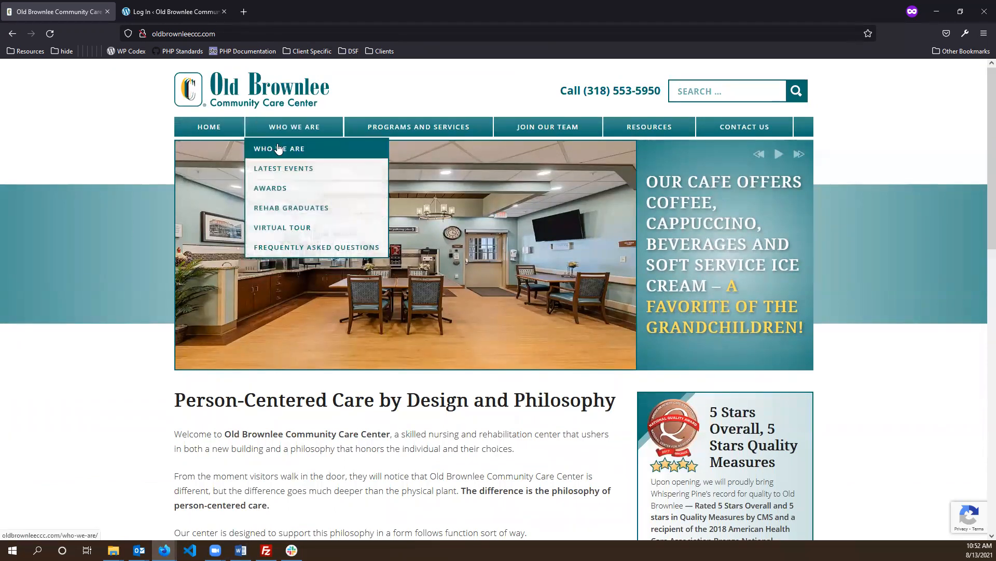
pyautogui.click(261, 156)
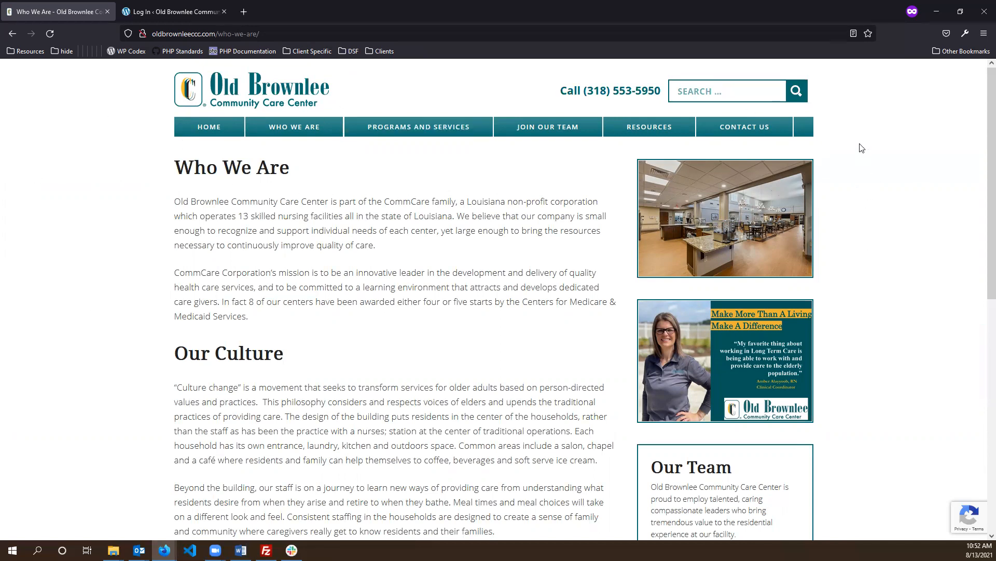
pyautogui.moveTo(178, 193); pyautogui.dragTo(400, 359)
pyautogui.scroll(-1, 399, 360)
pyautogui.scroll(7, 458, 223)
pyautogui.click(733, 245)
# - Browse the Our Team section further down, then go to Our Programs and Services
pyautogui.moveTo(732, 242); pyautogui.dragTo(826, 196)
pyautogui.moveTo(738, 367); pyautogui.dragTo(844, 283)
pyautogui.scroll(-3, 662, 311)
pyautogui.moveTo(659, 305); pyautogui.dragTo(878, 389)
pyautogui.click(884, 382)
pyautogui.scroll(-2, 859, 357)
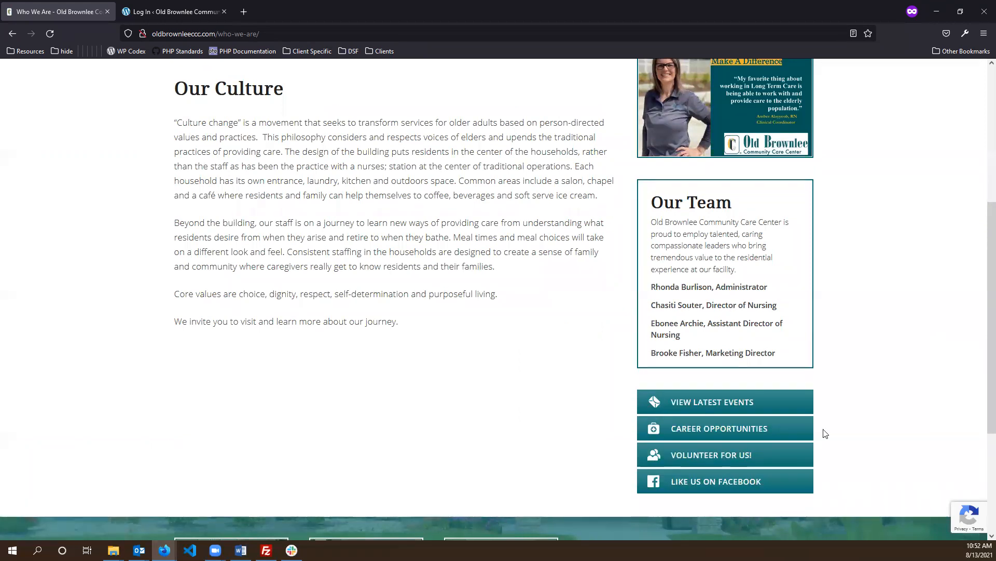
pyautogui.scroll(-2, 893, 349)
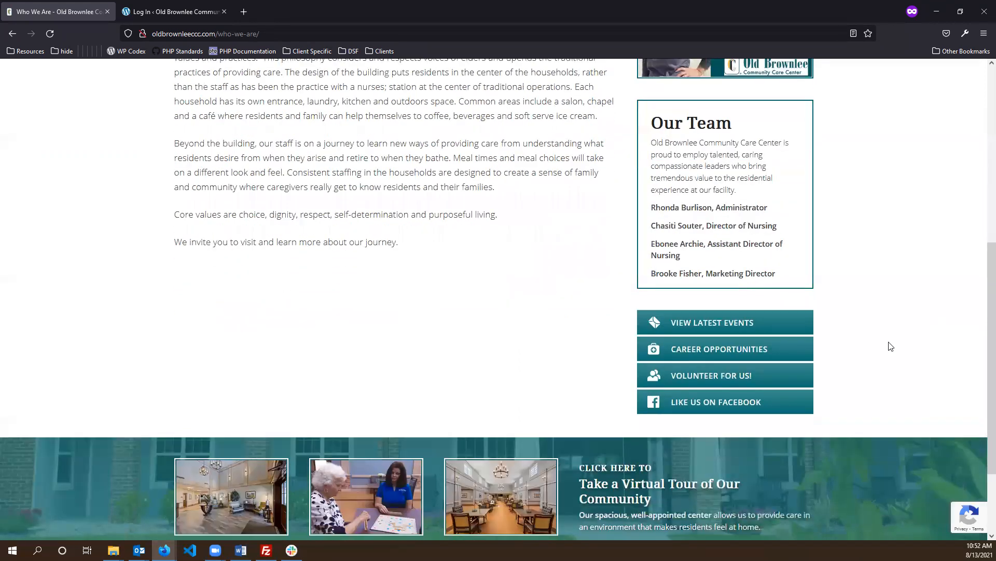
pyautogui.scroll(7, 889, 327)
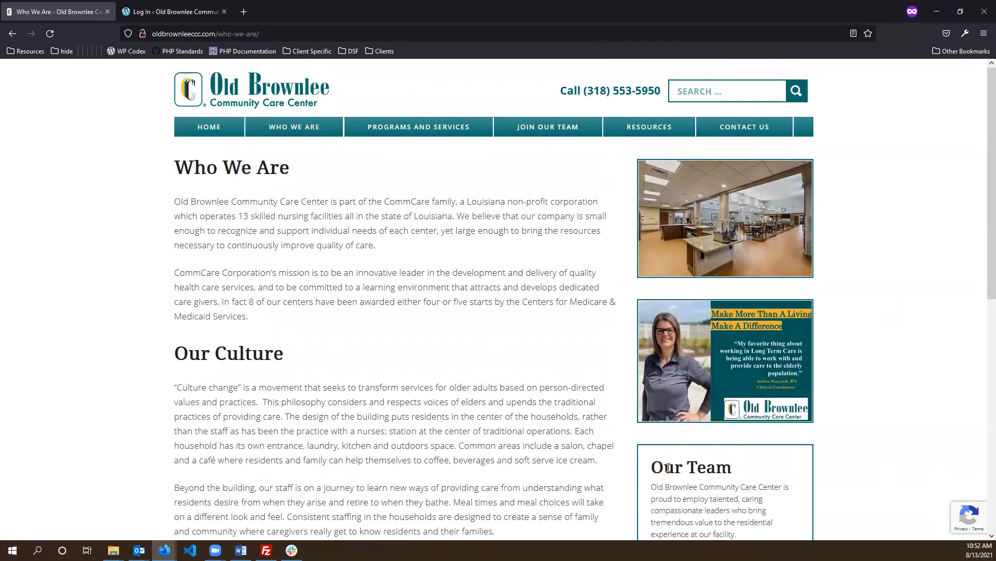
pyautogui.moveTo(390, 128)
pyautogui.click(389, 160)
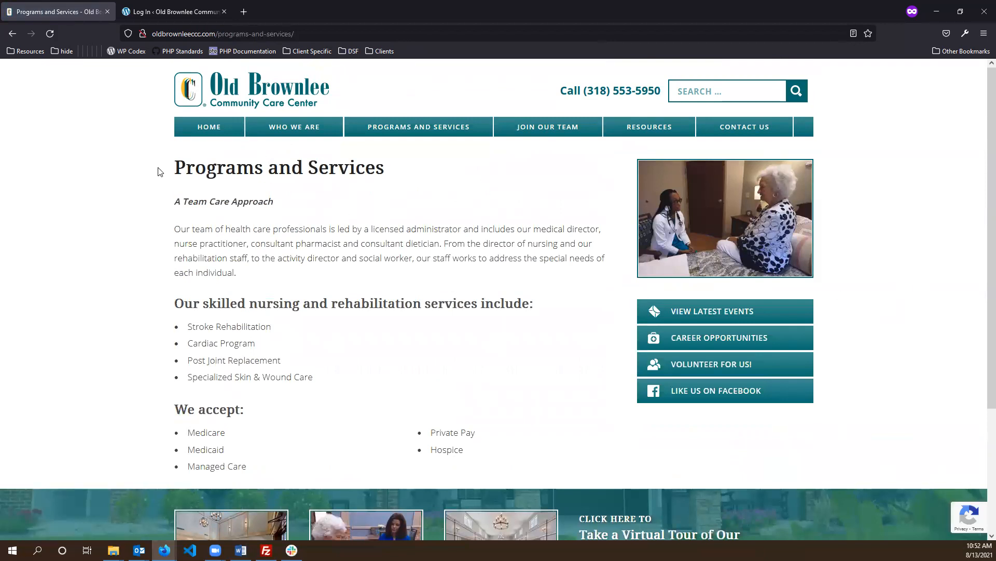
# - Read the Programs and Services page down to the footer, then open Join Our Team > Career Opportunities
pyautogui.moveTo(195, 160); pyautogui.dragTo(489, 450)
pyautogui.moveTo(757, 202); pyautogui.dragTo(861, 218)
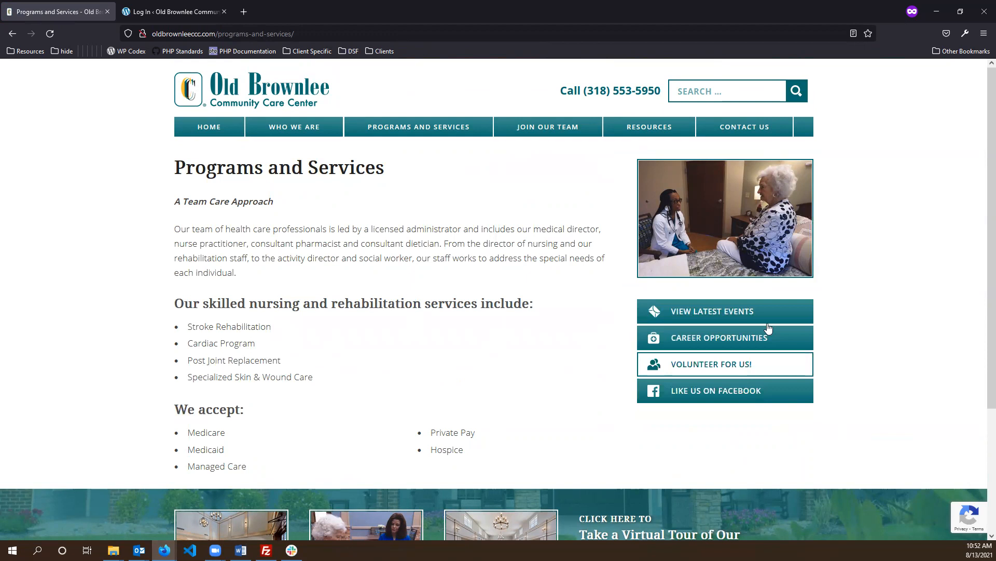
pyautogui.scroll(-2, 883, 273)
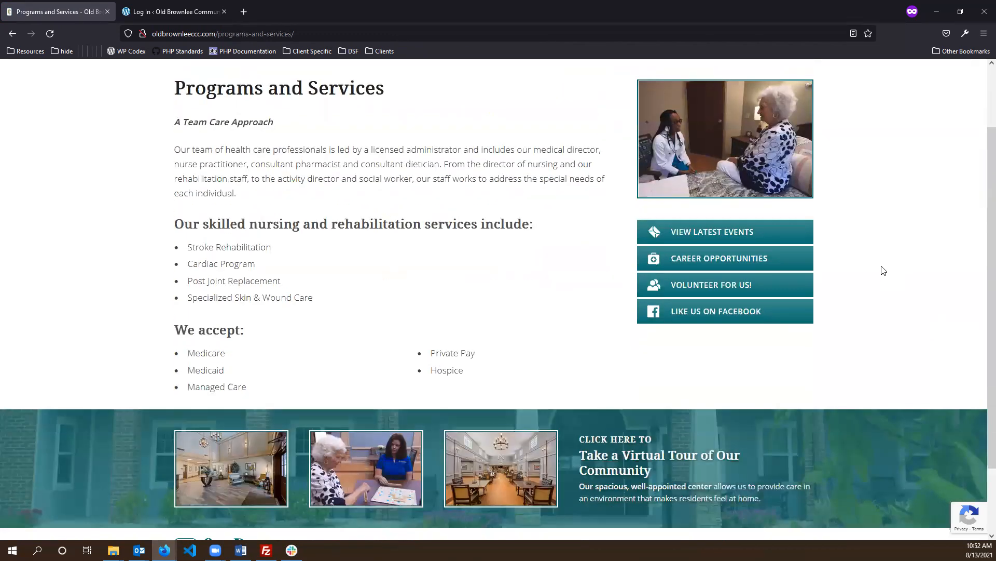
pyautogui.scroll(-2, 882, 270)
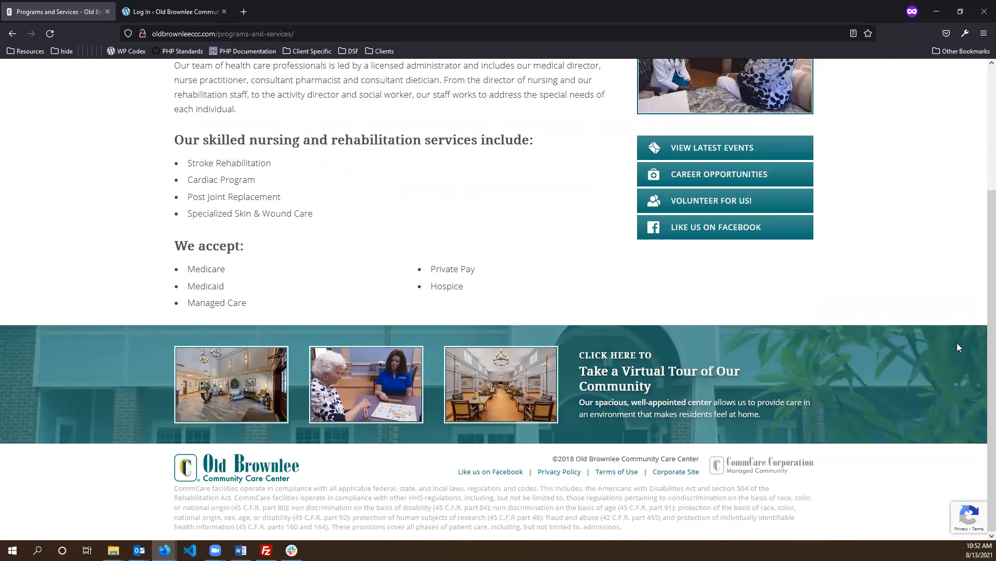
pyautogui.moveTo(724, 524); pyautogui.dragTo(211, 493)
pyautogui.click(152, 453)
pyautogui.scroll(3, 384, 467)
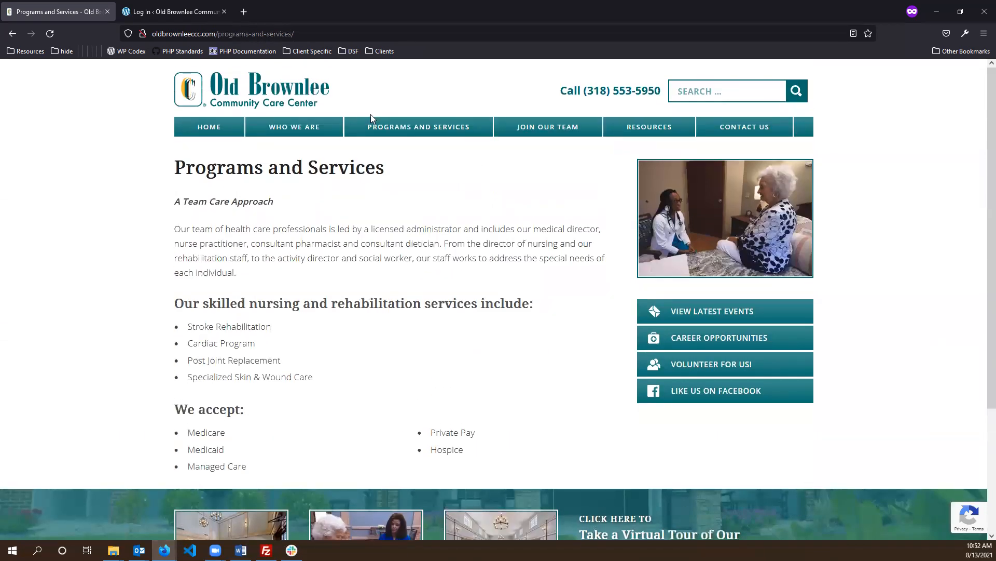
pyautogui.click(538, 152)
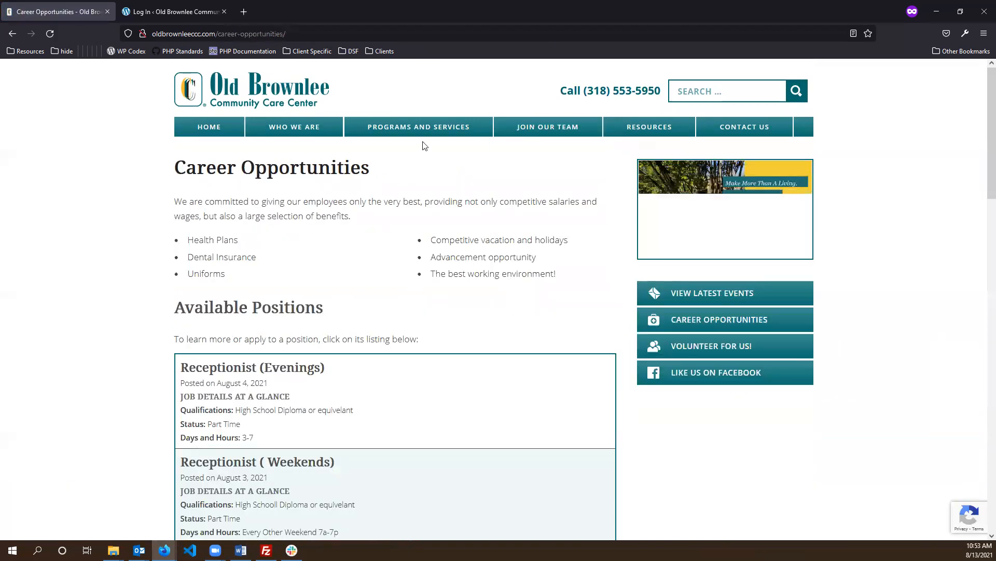
pyautogui.click(648, 134)
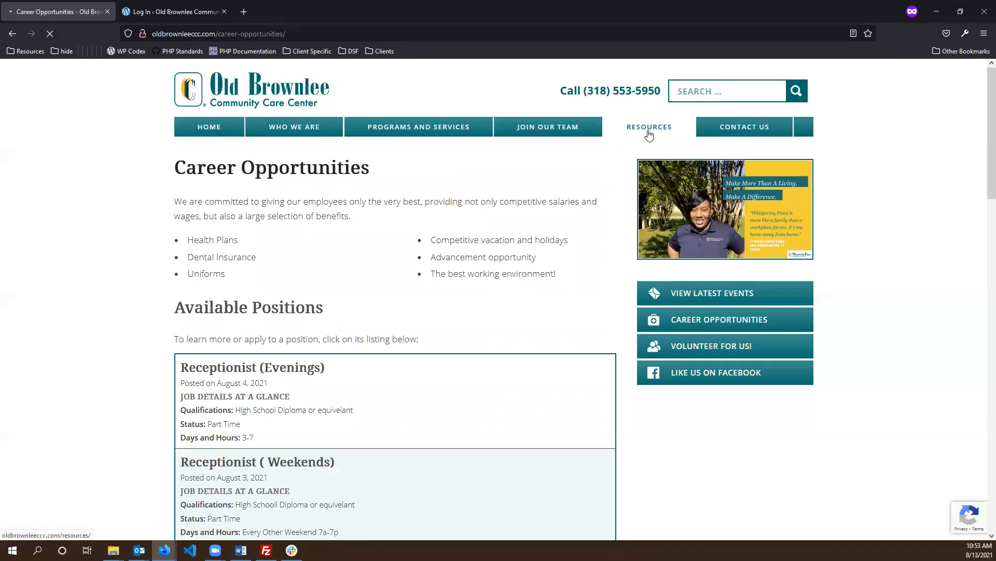
pyautogui.scroll(-3, 246, 182)
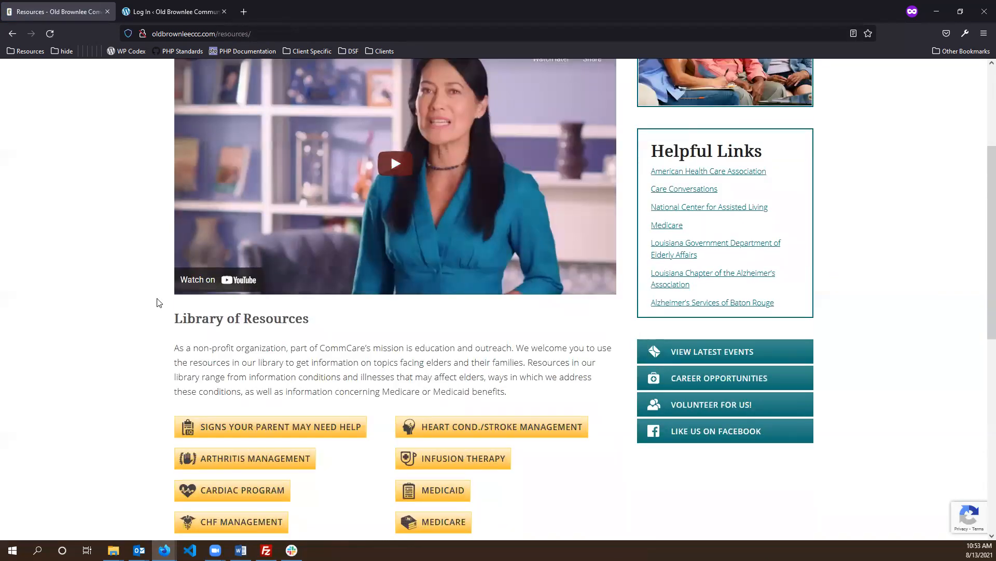
pyautogui.scroll(-6, 262, 301)
pyautogui.scroll(10, 312, 340)
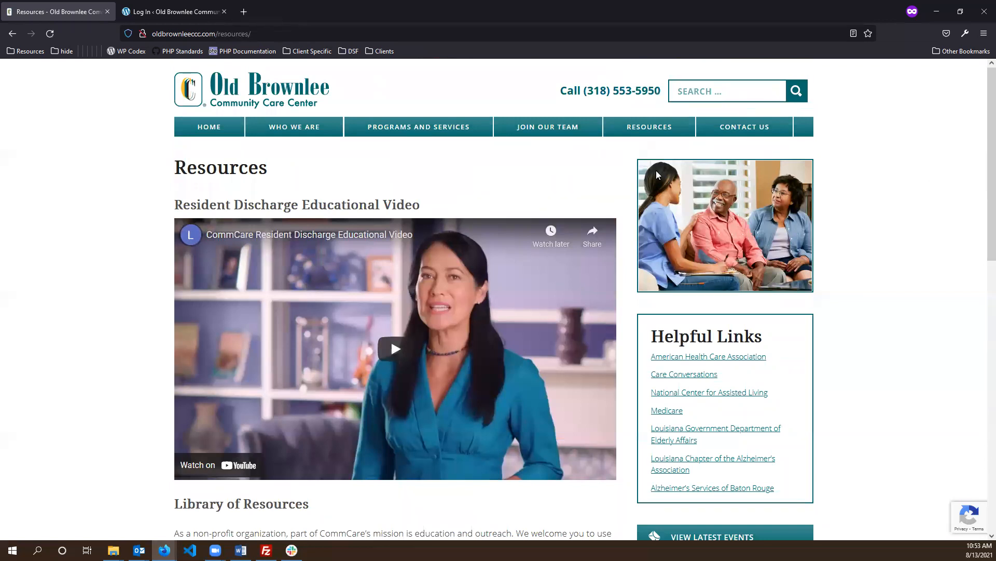
pyautogui.click(567, 148)
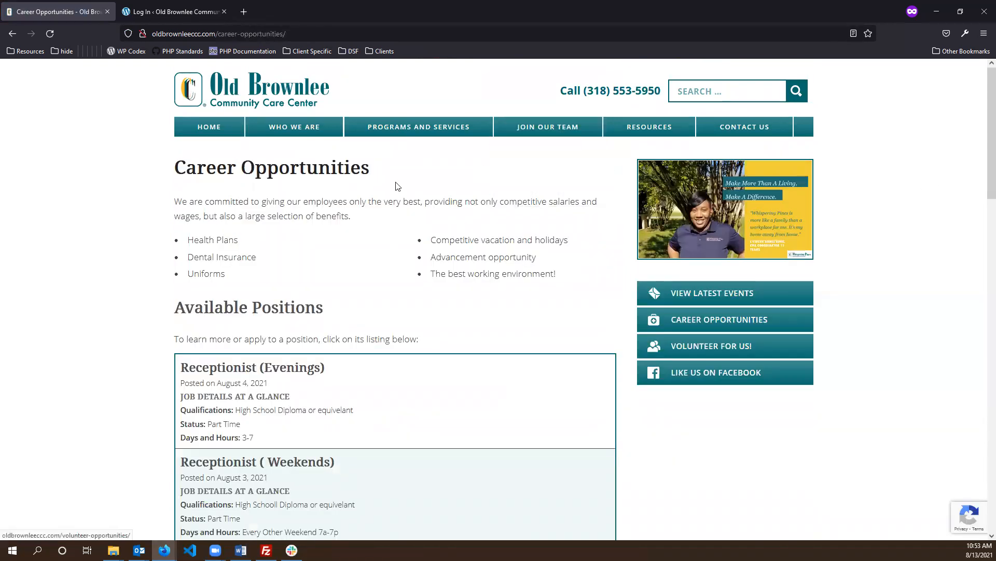
pyautogui.scroll(-1, 337, 194)
pyautogui.moveTo(196, 147); pyautogui.dragTo(448, 307)
pyautogui.click(457, 273)
pyautogui.scroll(-4, 367, 248)
pyautogui.scroll(-7, 256, 167)
pyautogui.scroll(-3, 256, 396)
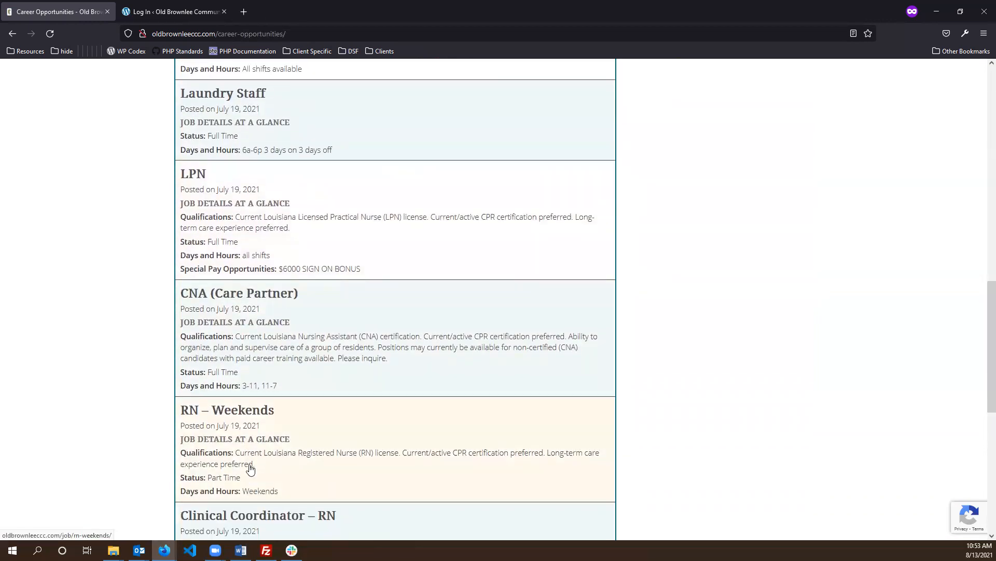
pyautogui.scroll(-4, 251, 469)
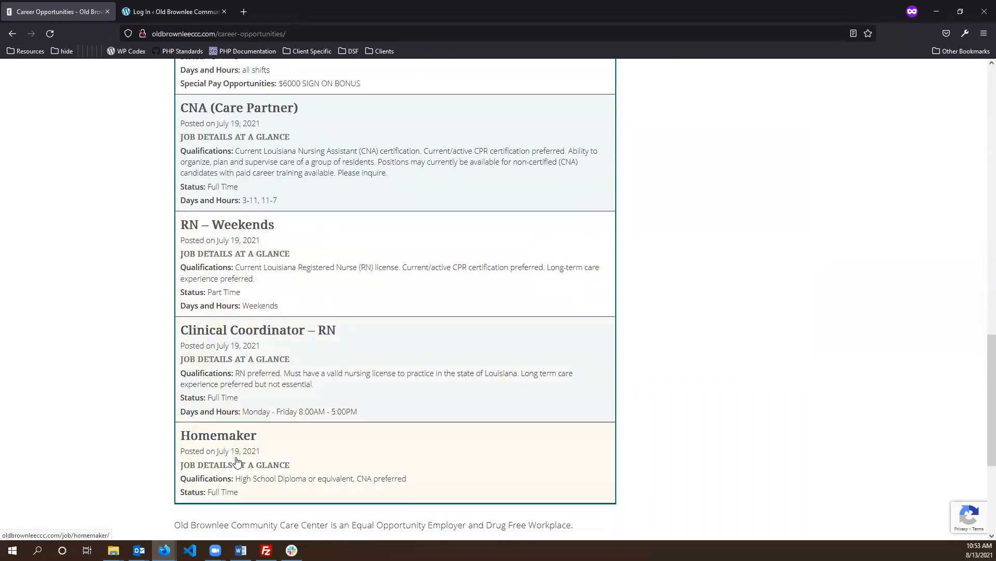
pyautogui.scroll(7, 271, 260)
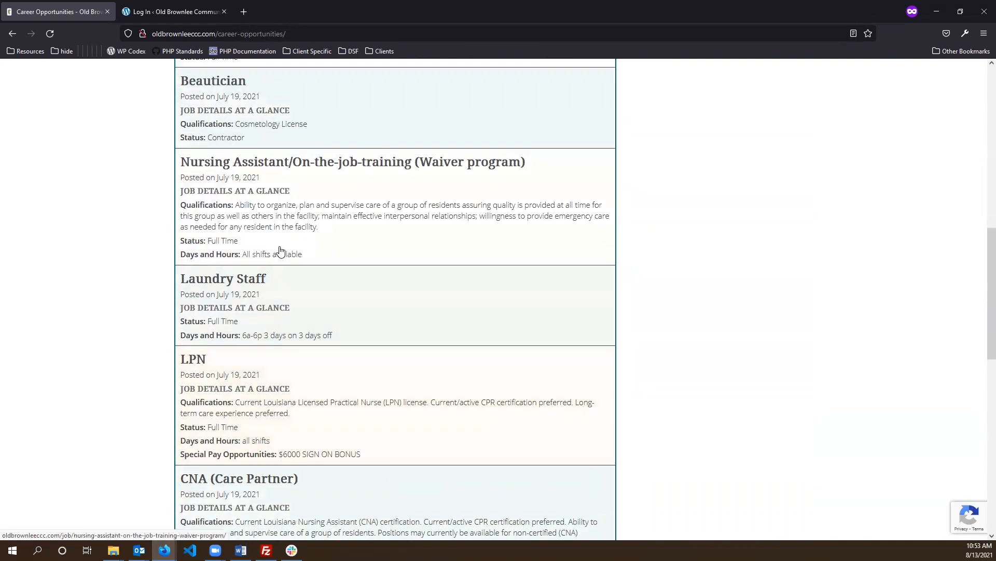
pyautogui.scroll(9, 280, 251)
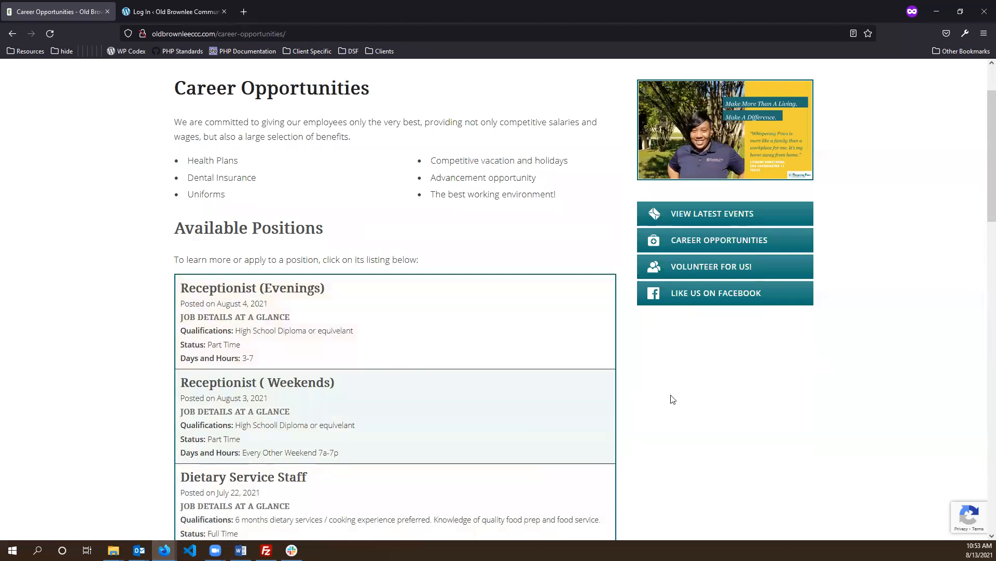
pyautogui.scroll(1, 628, 321)
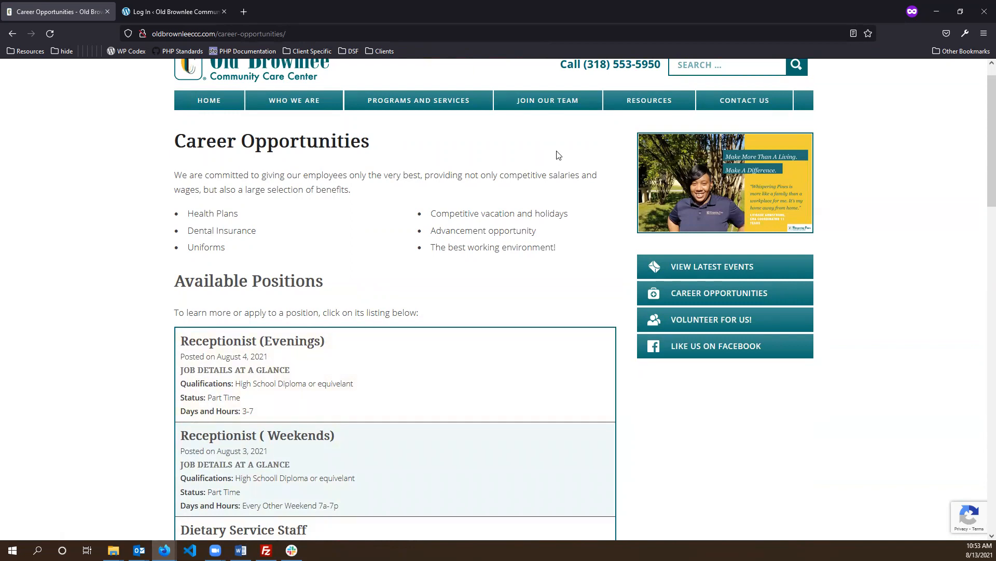
pyautogui.scroll(1, 555, 156)
# - Open Contact Us and scroll through its message form and map, trying the phone field
pyautogui.moveTo(567, 131)
pyautogui.click(724, 129)
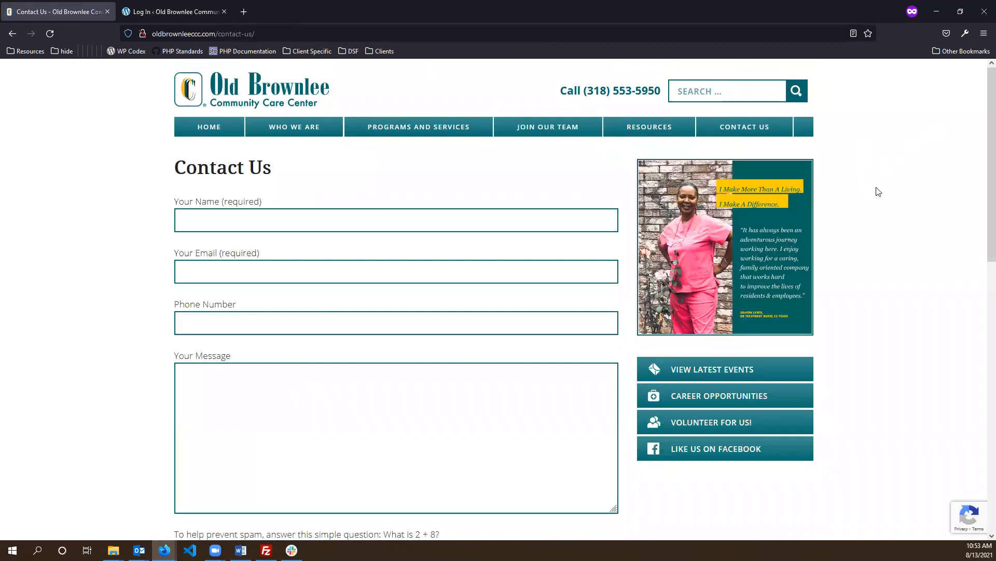
pyautogui.scroll(-3, 206, 246)
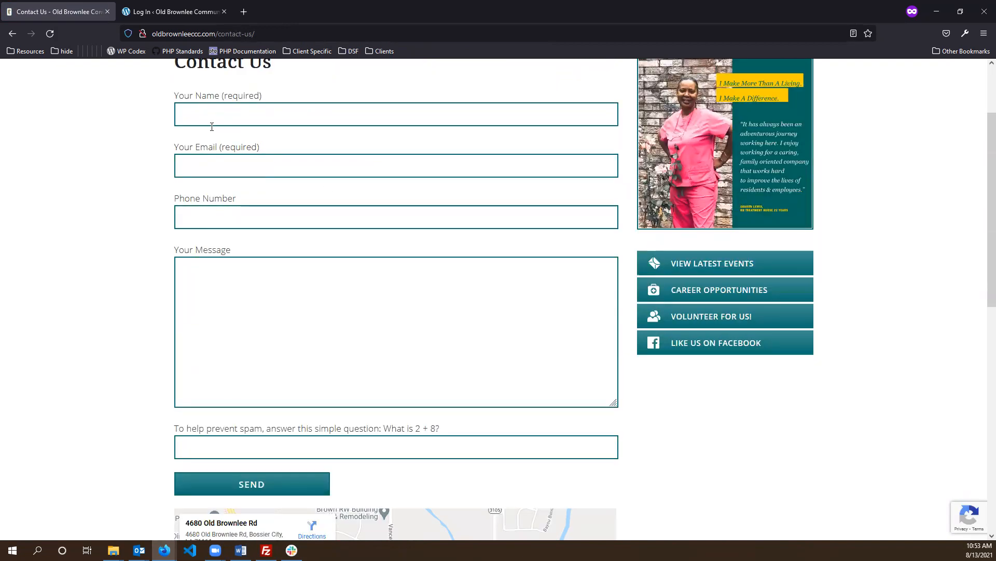
pyautogui.click(245, 218)
pyautogui.scroll(-3, 511, 311)
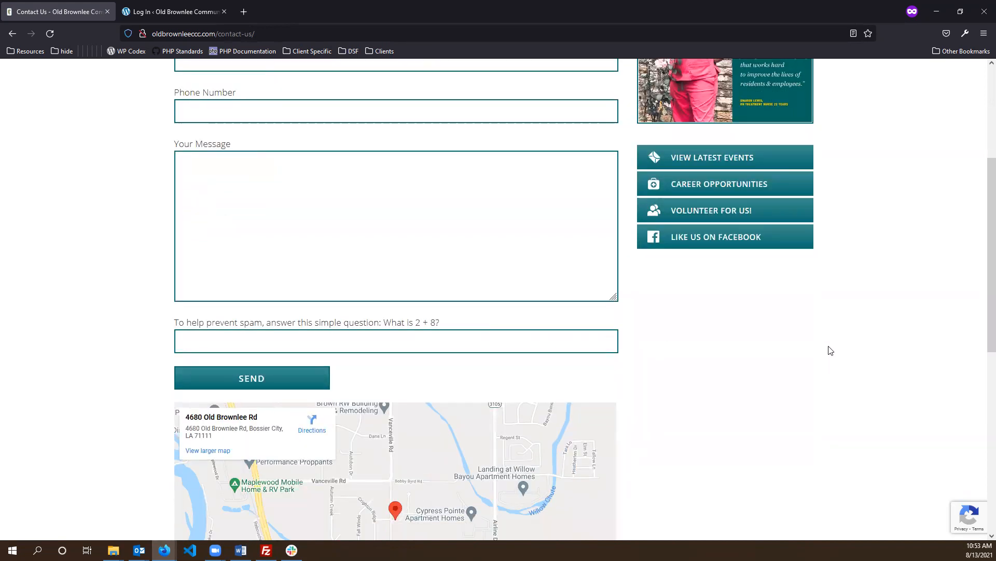
pyautogui.scroll(6, 830, 358)
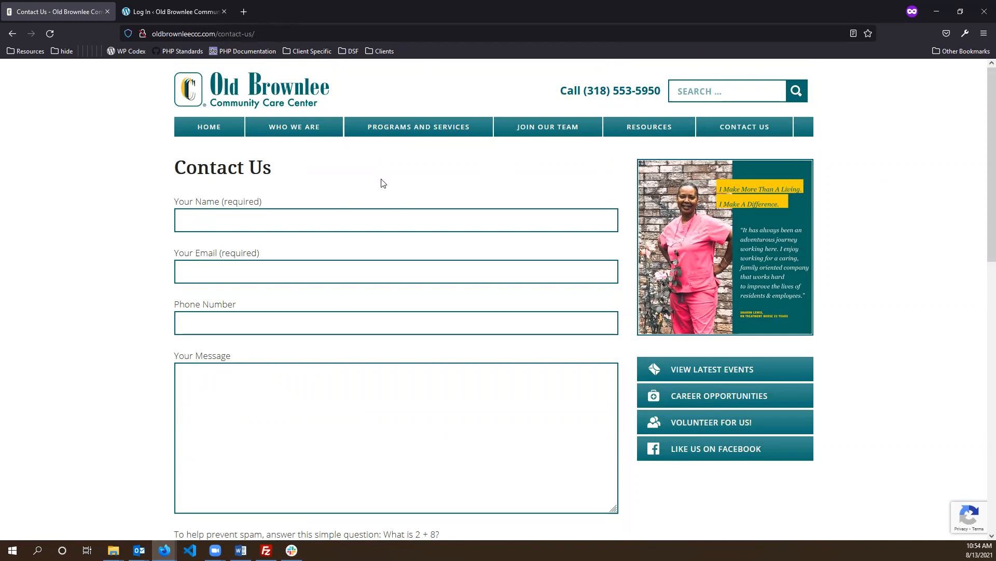
# - Open Latest Events under Who We Are, scroll through the resident photo posts, then reload with F5
pyautogui.moveTo(282, 134)
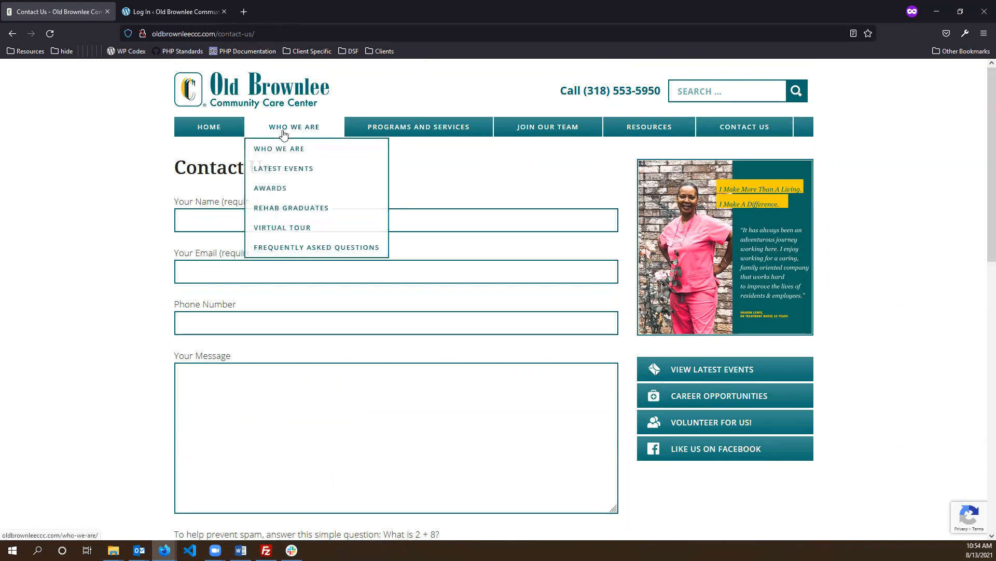
pyautogui.click(287, 171)
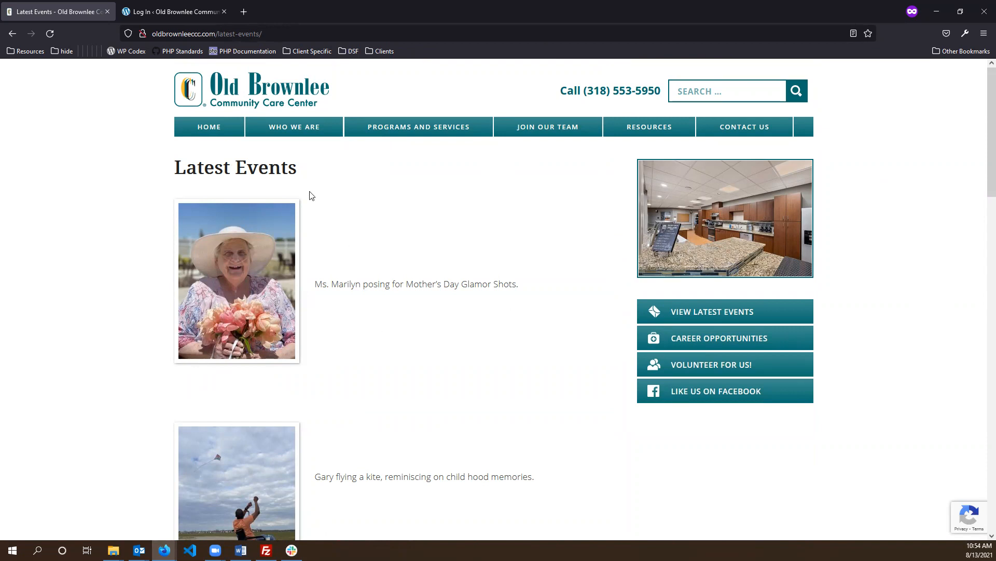
pyautogui.scroll(-2, 309, 196)
pyautogui.scroll(1, 385, 238)
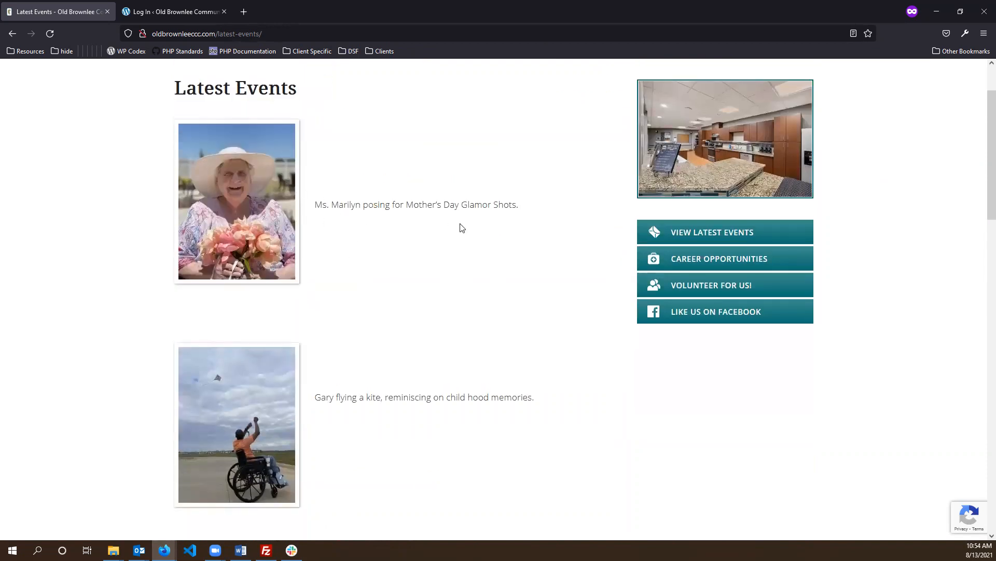
pyautogui.scroll(-4, 460, 226)
pyautogui.scroll(-5, 386, 213)
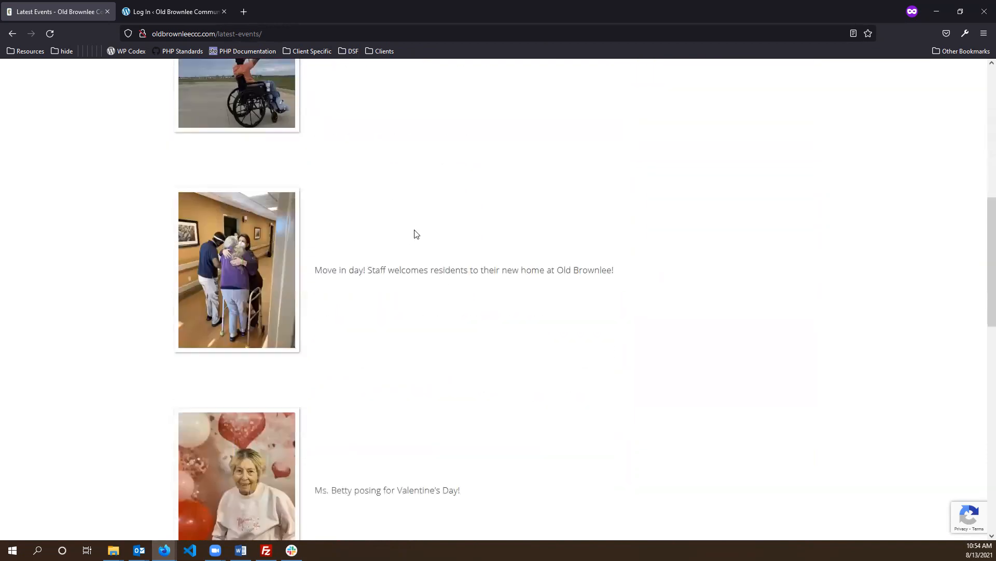
pyautogui.scroll(-5, 416, 235)
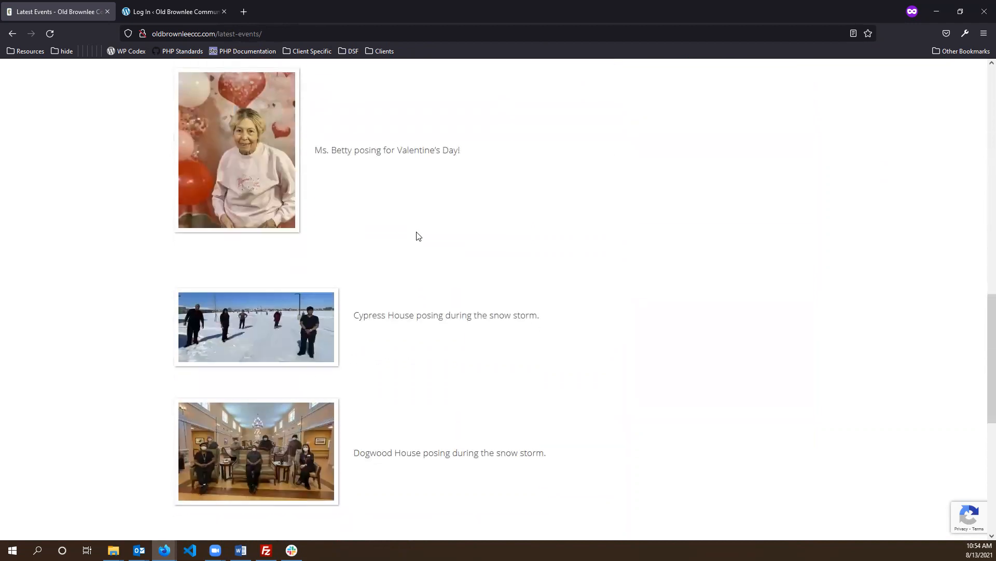
pyautogui.scroll(-2, 418, 236)
pyautogui.scroll(-2, 695, 371)
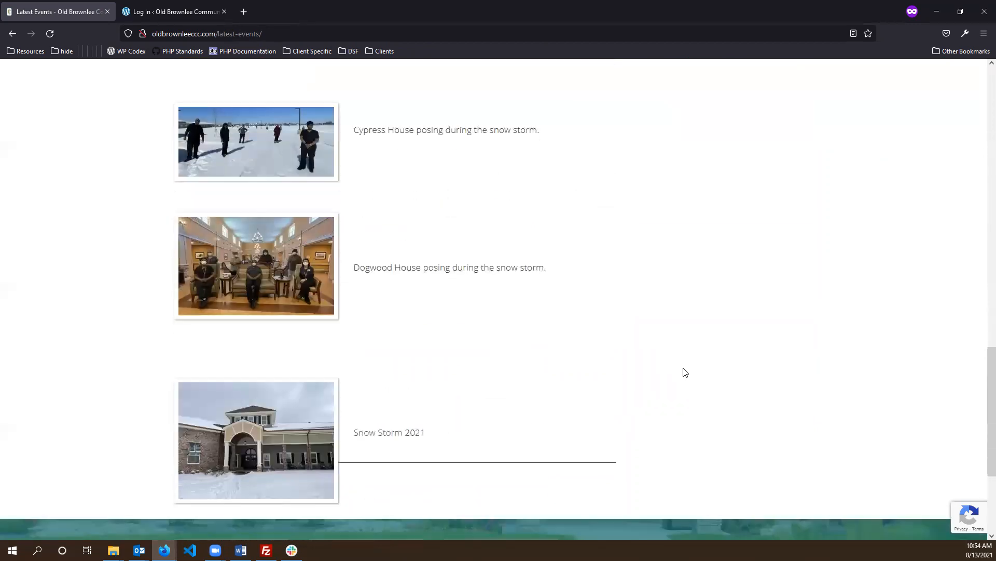
pyautogui.scroll(15, 670, 367)
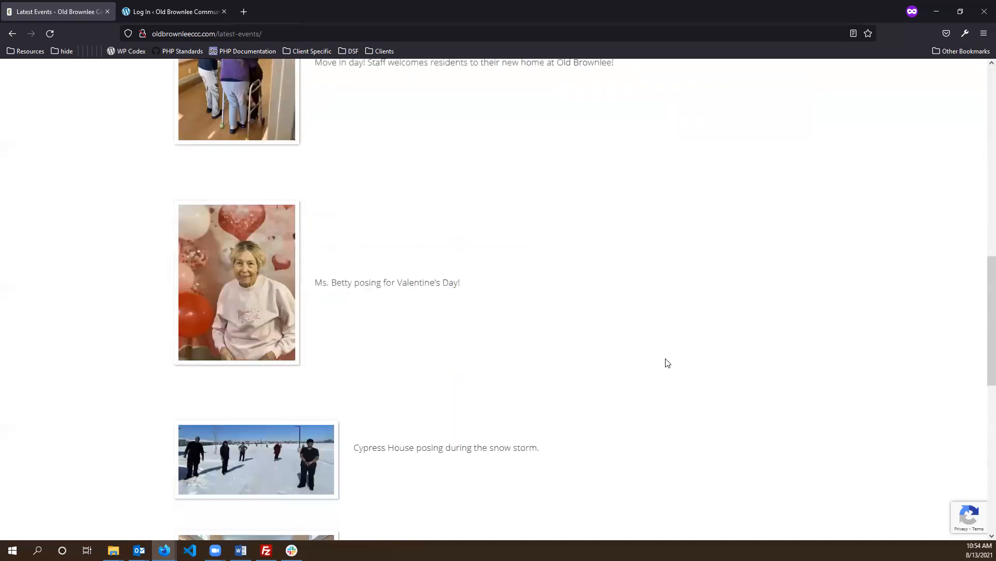
pyautogui.scroll(6, 663, 354)
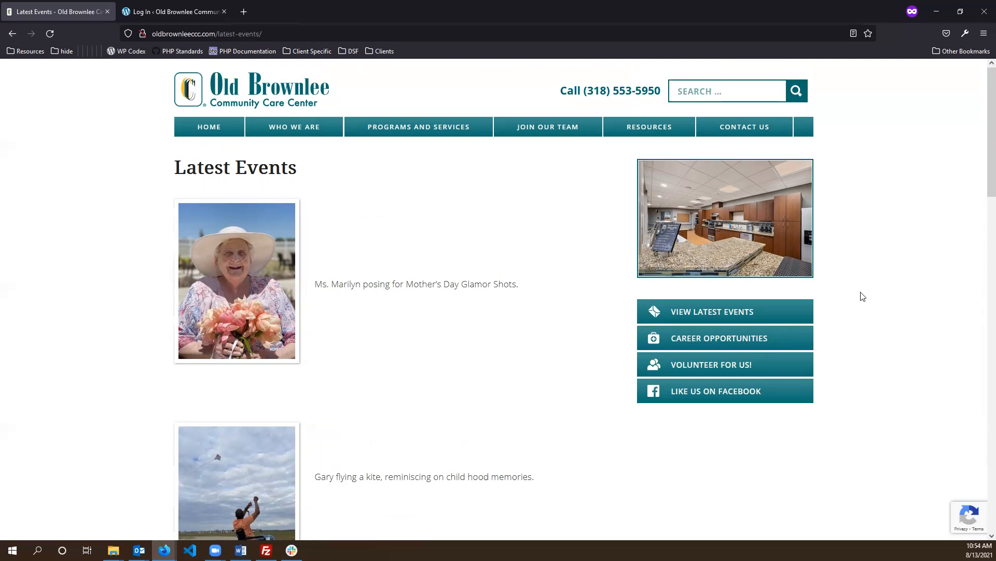
pyautogui.press('F5')
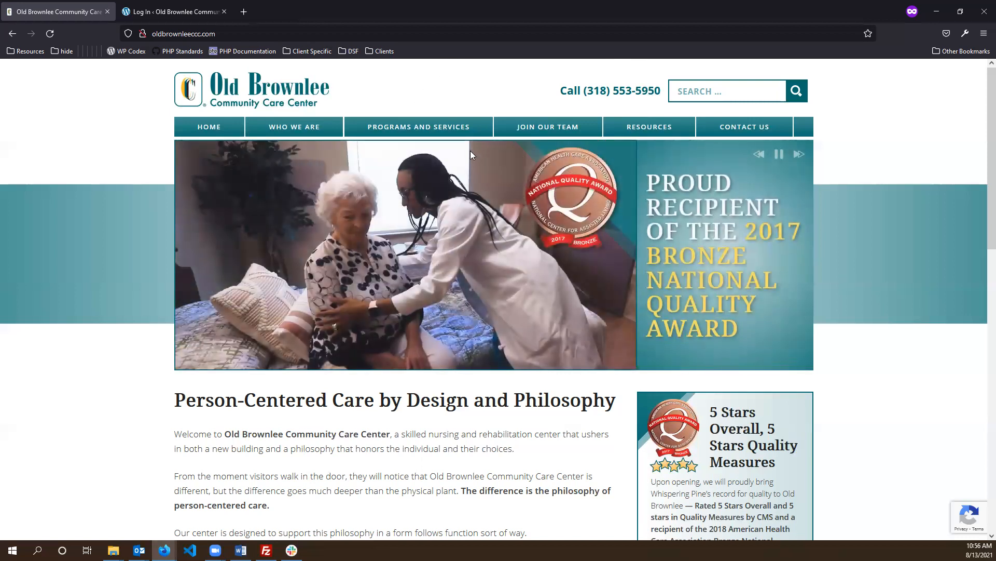
# - Watch the oldbrownleeccc.com home page banner cycle through its award and amenity slides
pyautogui.moveTo(311, 131)
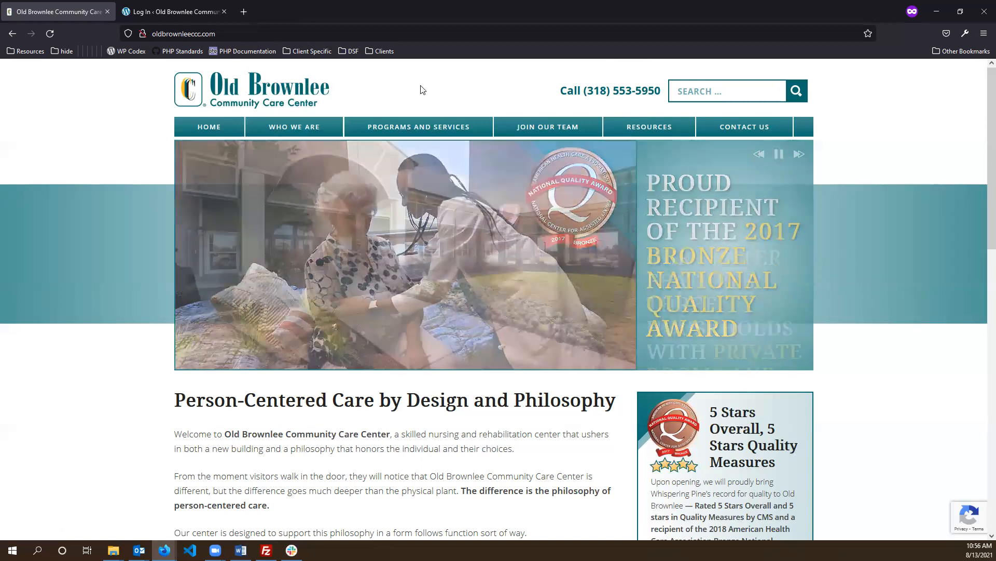
# - Add /wp-admin to the site's address and load the WordPress login page
pyautogui.click(261, 32)
pyautogui.click(286, 33)
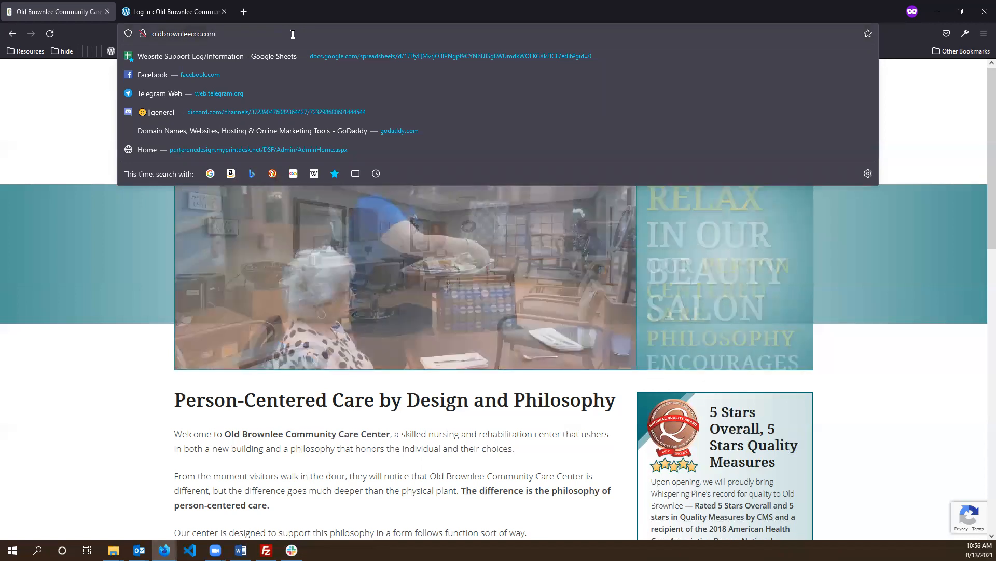
pyautogui.write('/wp')
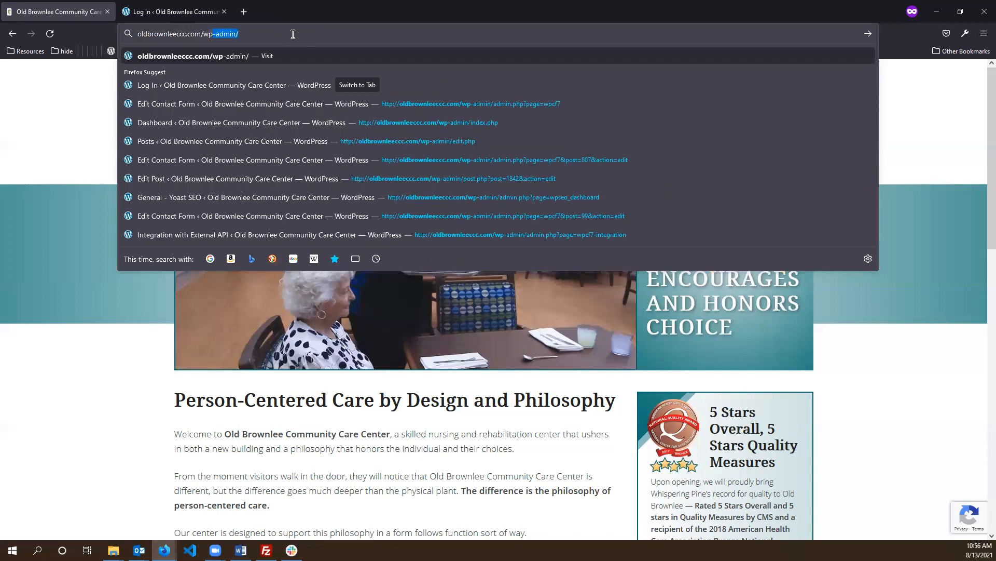
pyautogui.write('-ad')
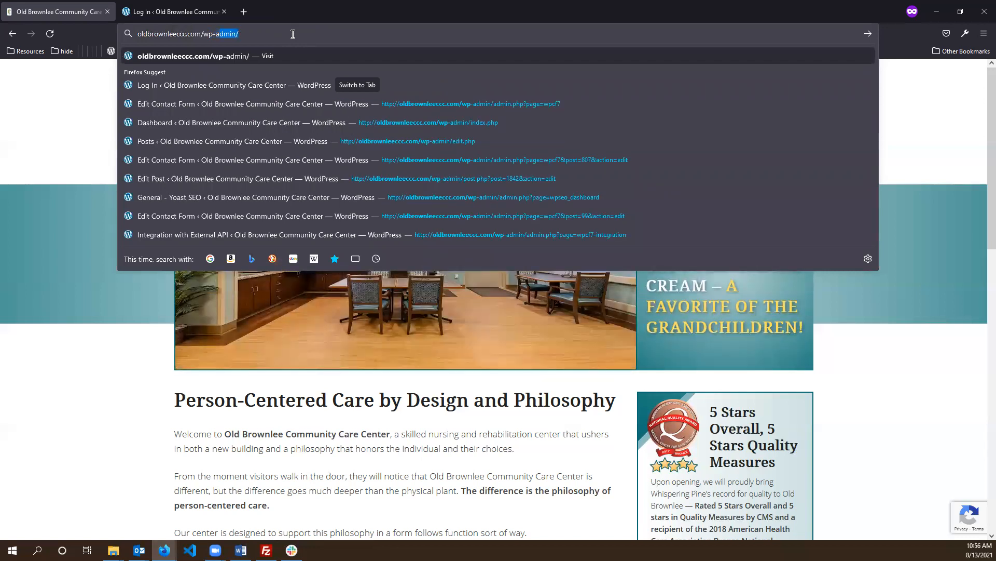
pyautogui.write('mi')
pyautogui.press('Return')
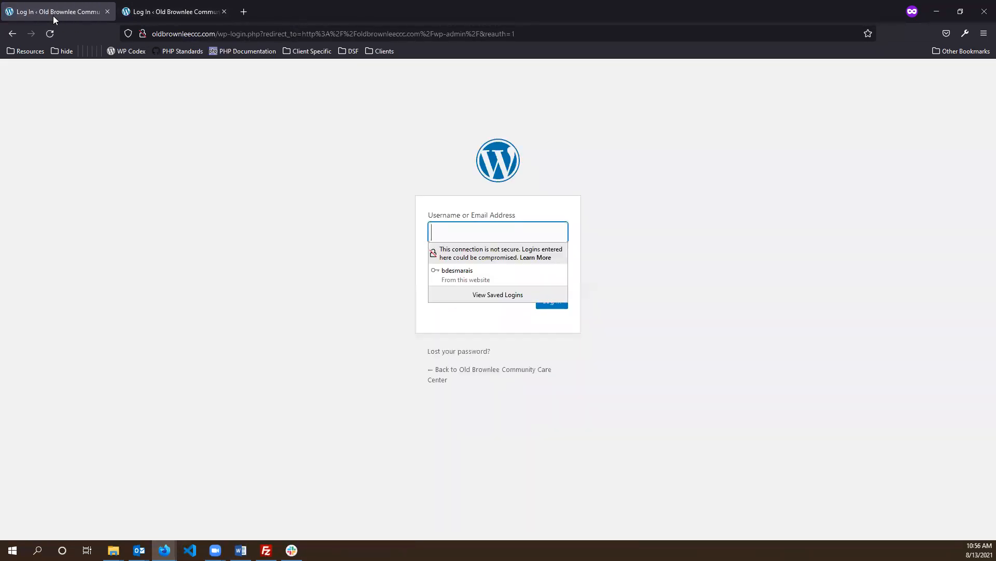
# - Close the duplicate login tab, fill in the saved username and password, and tick Remember Me
pyautogui.middleClick(53, 15)
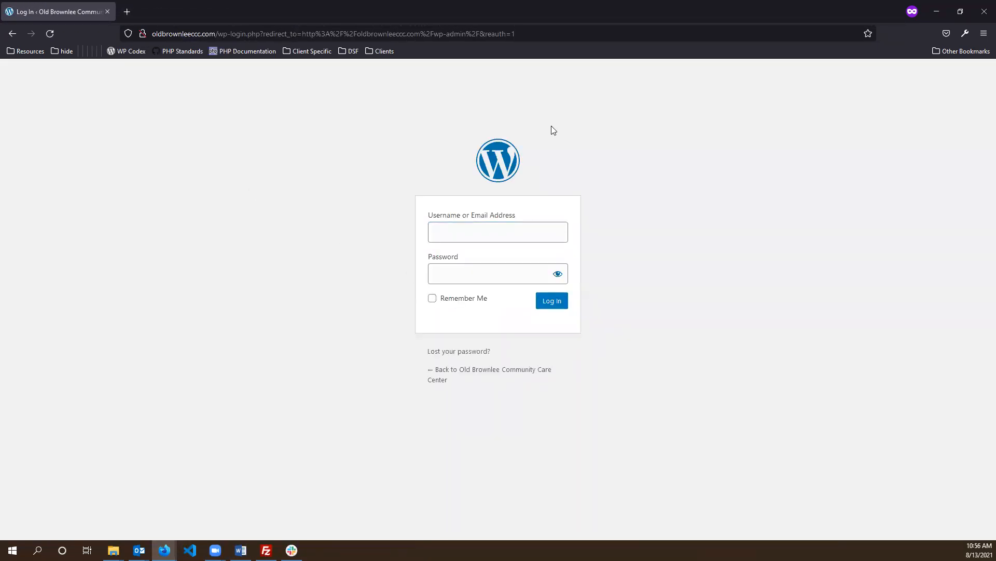
pyautogui.click(481, 232)
pyautogui.click(503, 280)
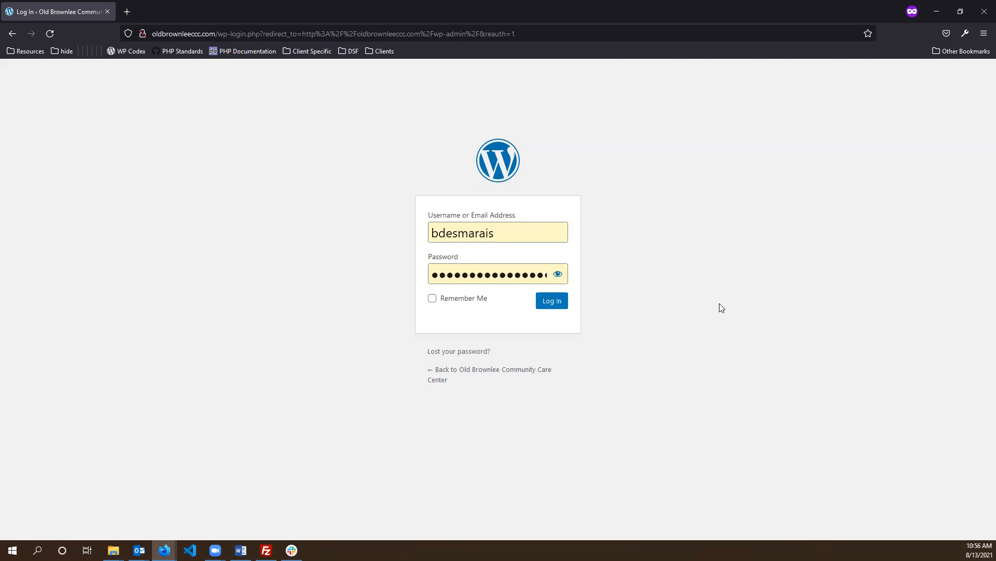
pyautogui.click(454, 298)
pyautogui.click(655, 378)
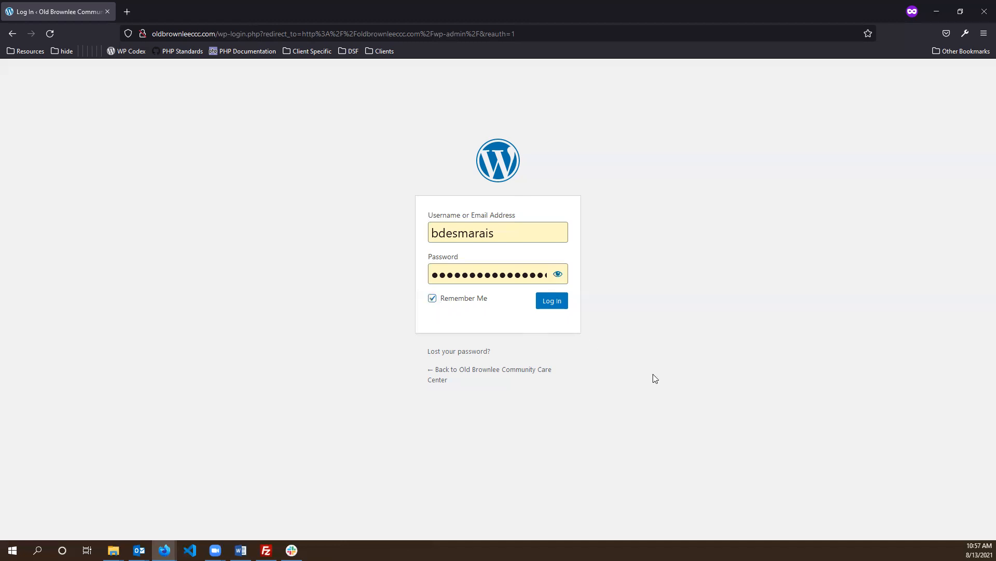
# - Open the Lost Password reset form, inspect its empty username field, then head back to the site
pyautogui.click(449, 358)
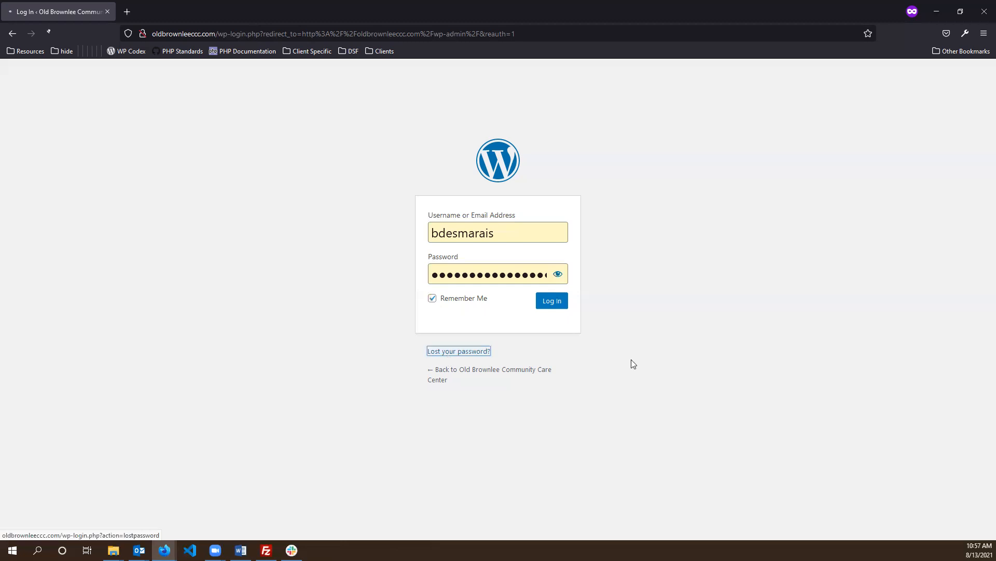
pyautogui.click(695, 250)
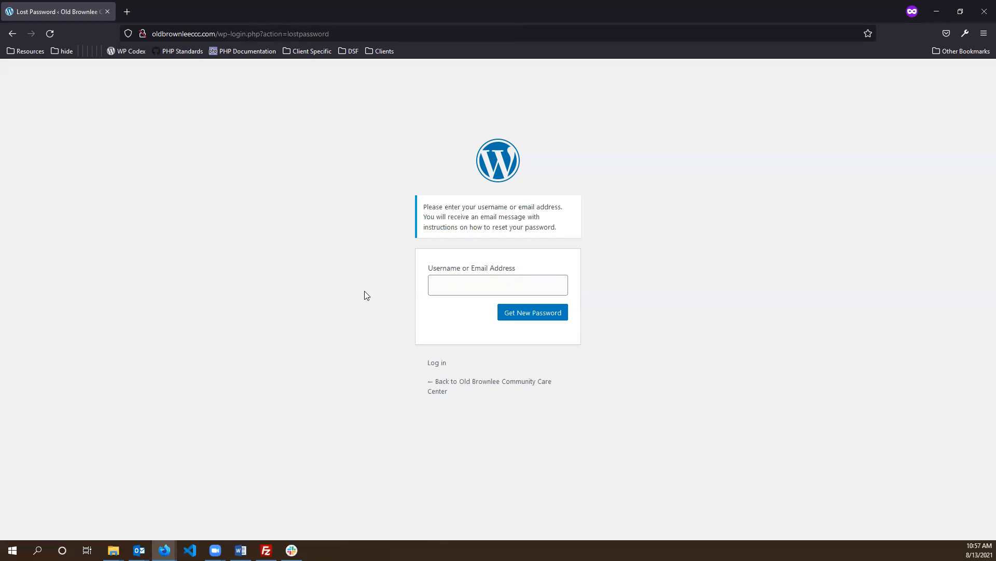
pyautogui.click(561, 281)
pyautogui.click(668, 276)
pyautogui.click(450, 389)
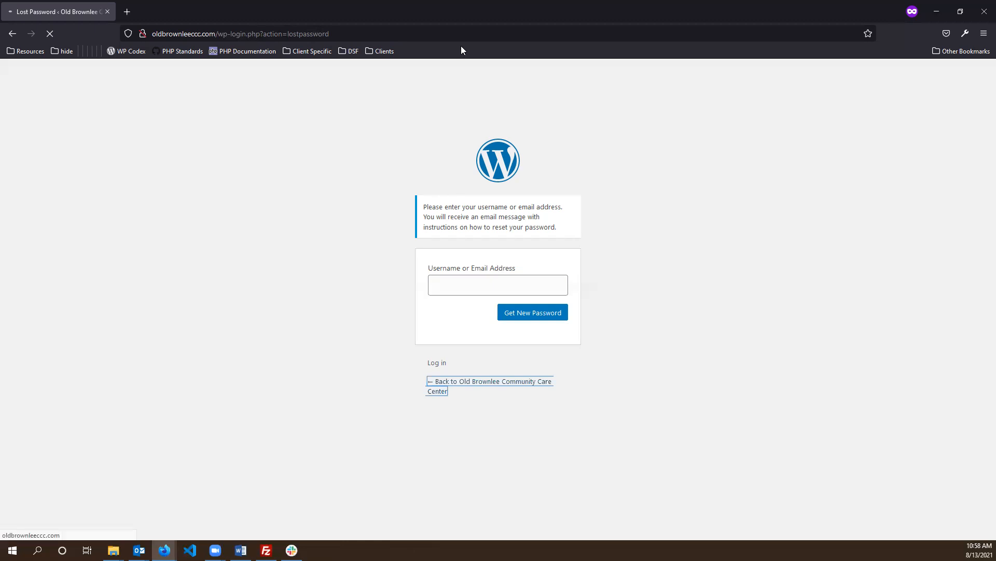
# - Close the separate password-reset window to return to the main browser window
pyautogui.click(978, 13)
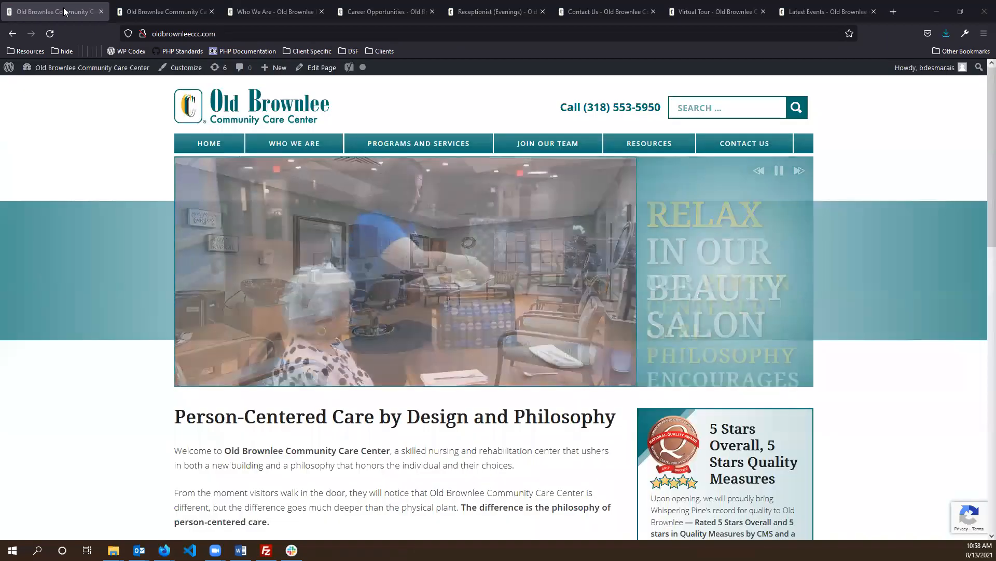
pyautogui.moveTo(118, 106)
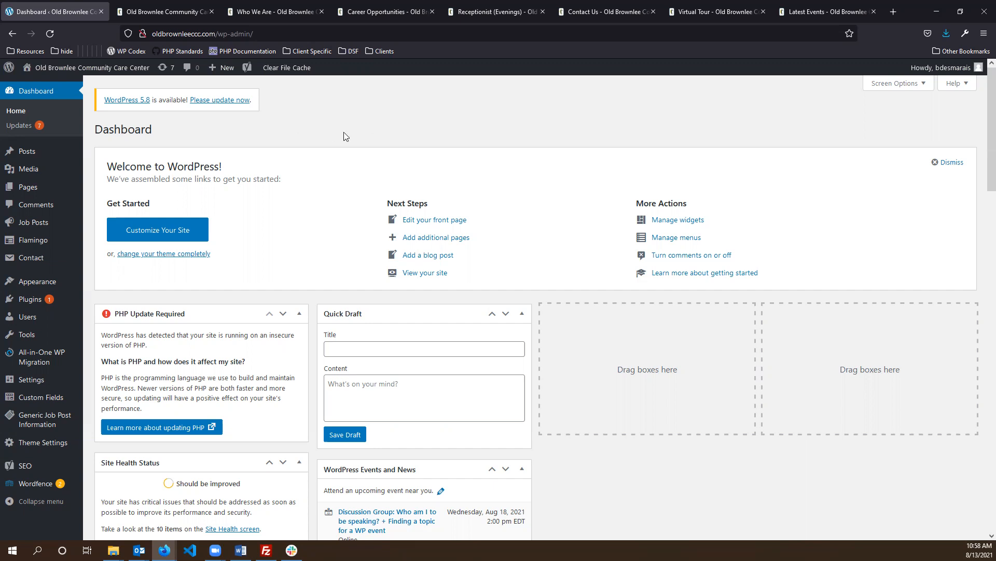
pyautogui.moveTo(931, 68)
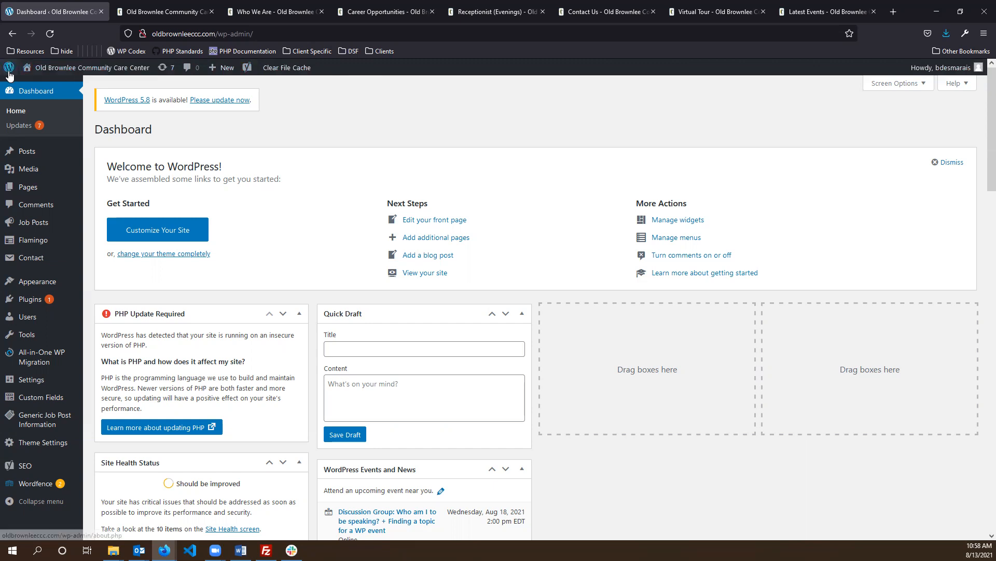
pyautogui.moveTo(967, 71)
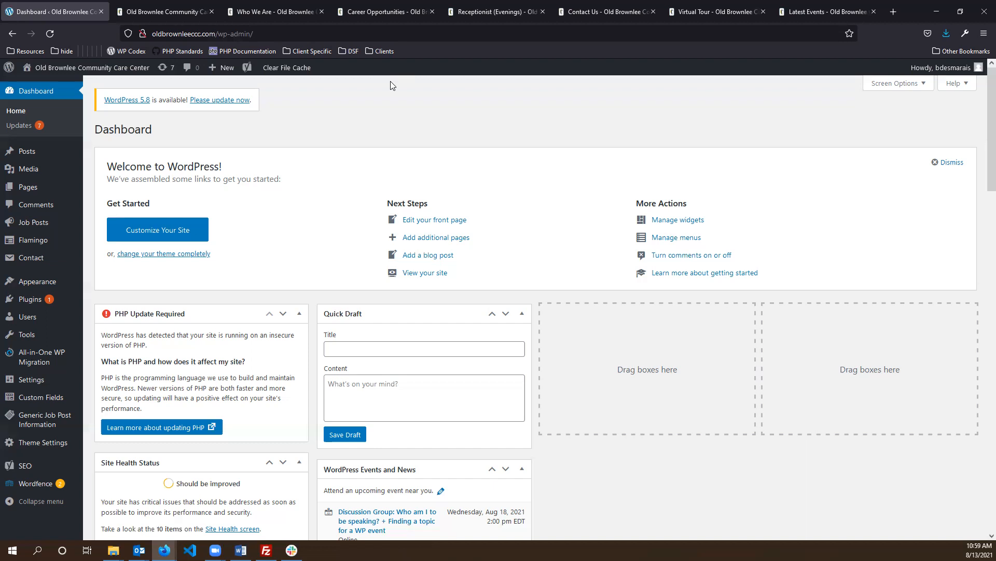
# - Visit the public Old Brownlee site from the admin bar and open the Our Programs and Services page
pyautogui.click(110, 83)
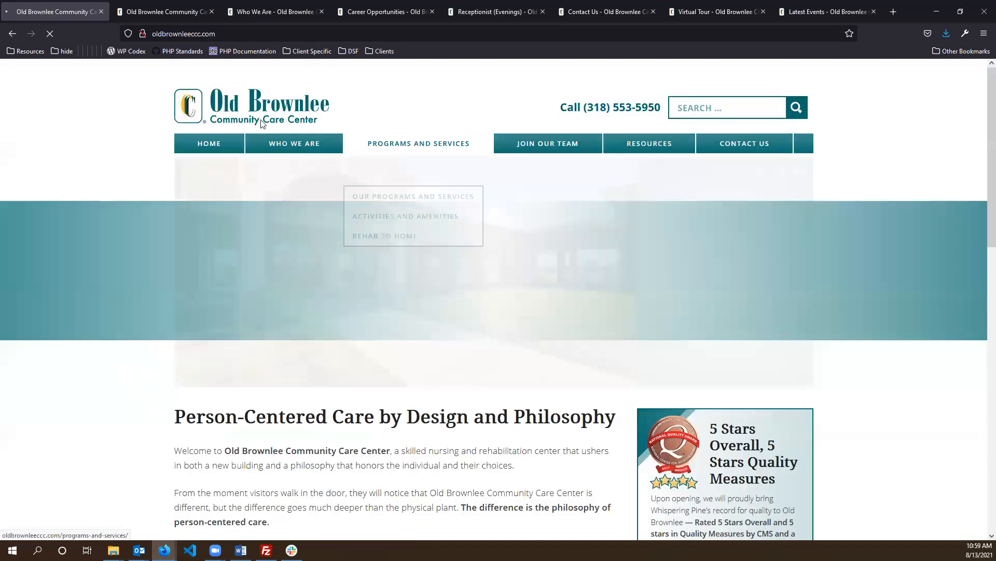
pyautogui.moveTo(51, 75)
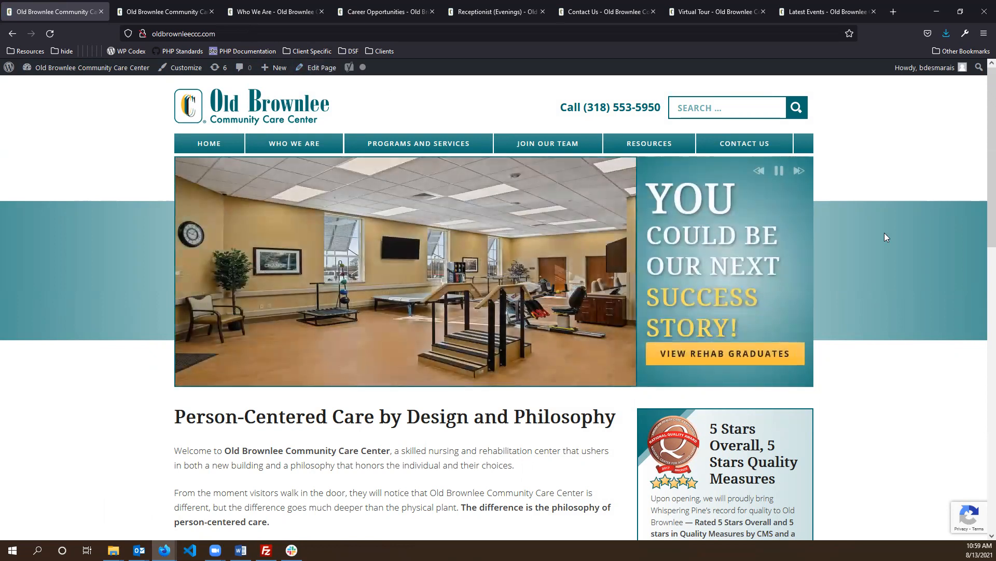
pyautogui.scroll(-2, 896, 193)
pyautogui.scroll(2, 830, 286)
pyautogui.click(426, 172)
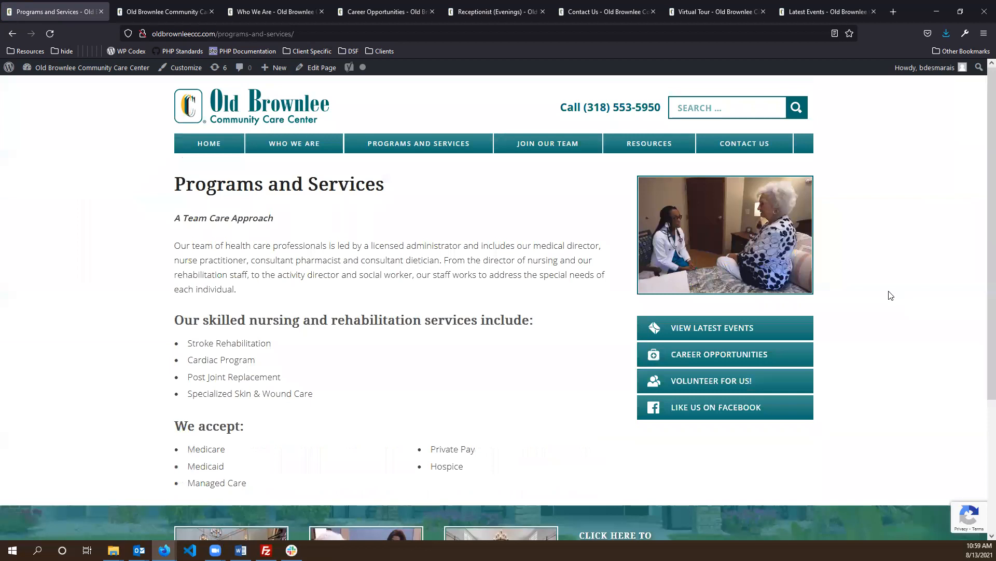
# - Point out the services heading and list, then open the account's profile settings from the Howdy menu
pyautogui.moveTo(189, 336); pyautogui.dragTo(330, 400)
pyautogui.click(330, 401)
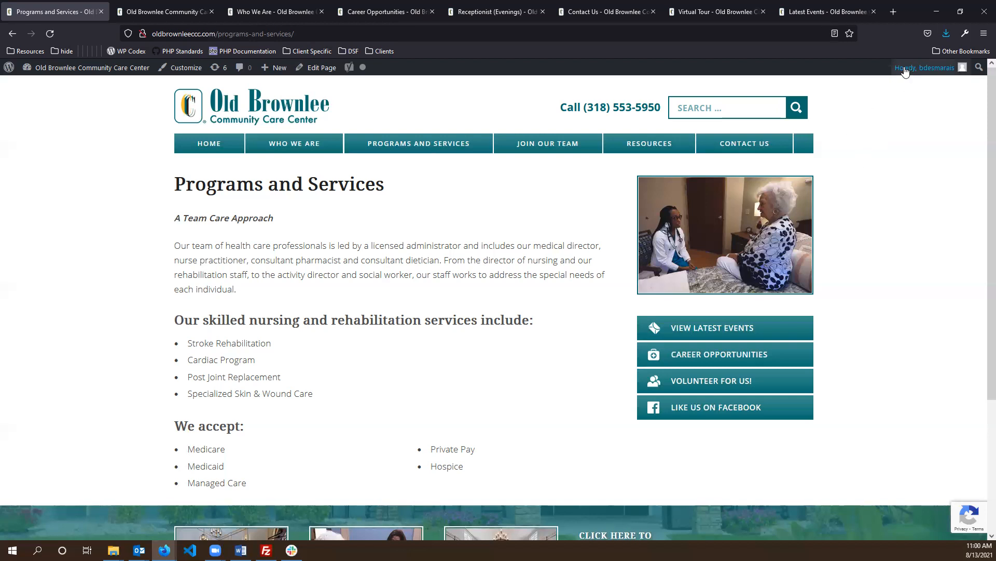
pyautogui.moveTo(906, 71)
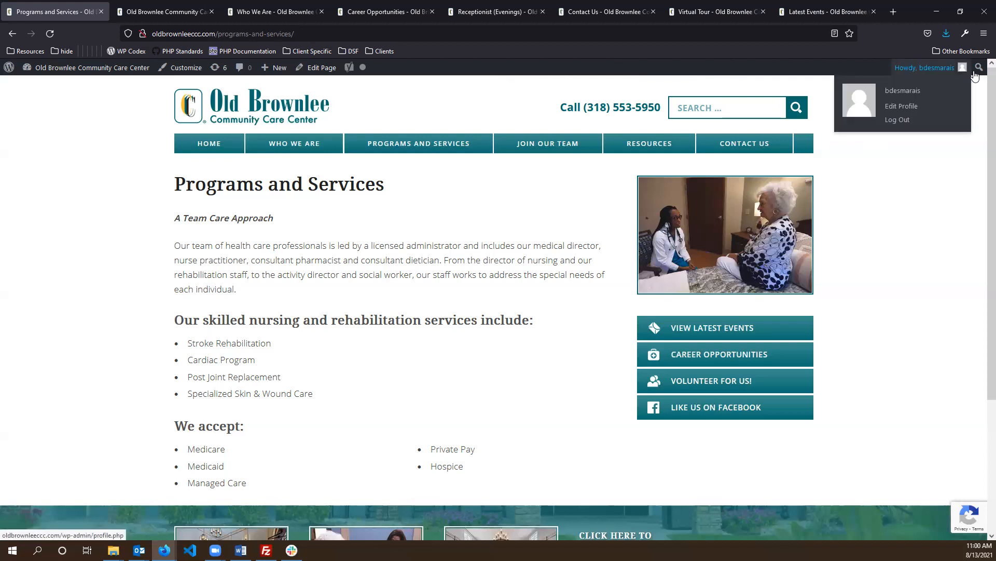
pyautogui.click(906, 107)
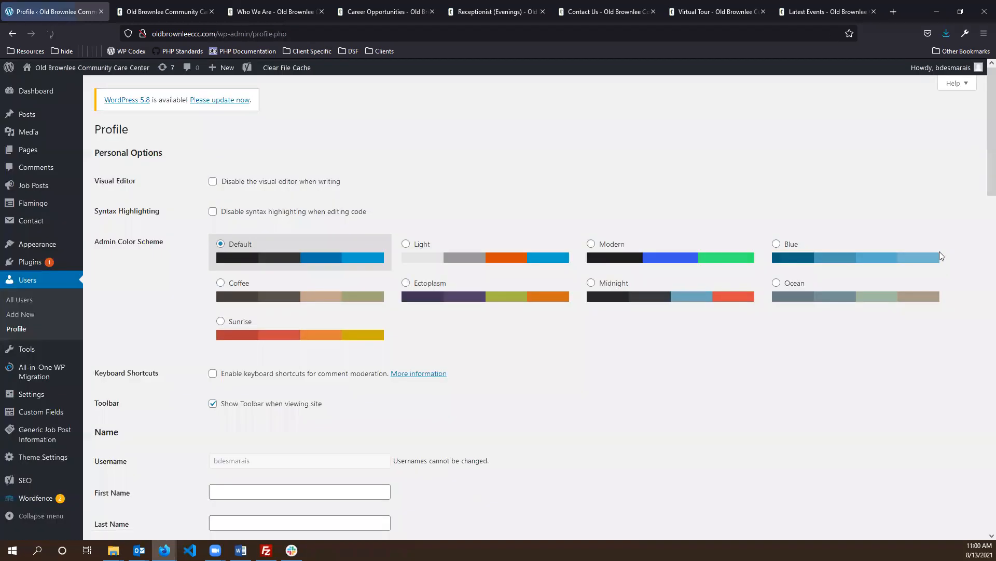
# - Scroll to Account Management, point out its sections, and generate a new strong password
pyautogui.scroll(-5, 767, 179)
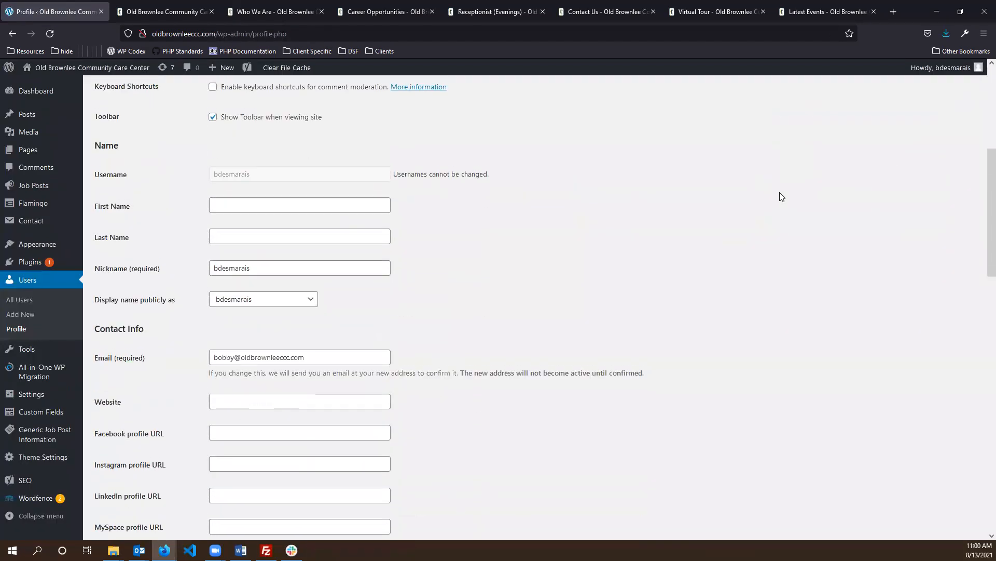
pyautogui.scroll(-8, 797, 208)
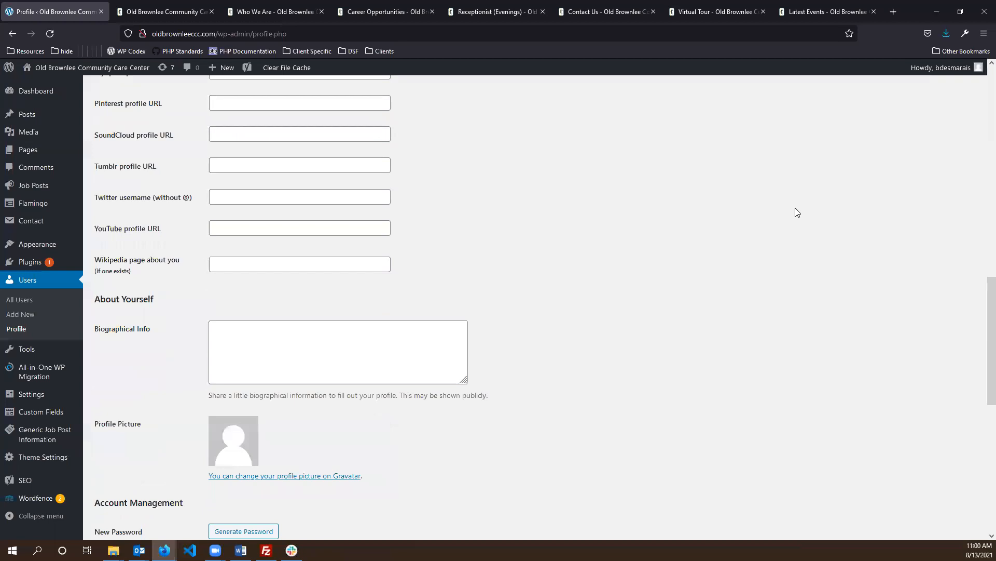
pyautogui.scroll(-6, 739, 239)
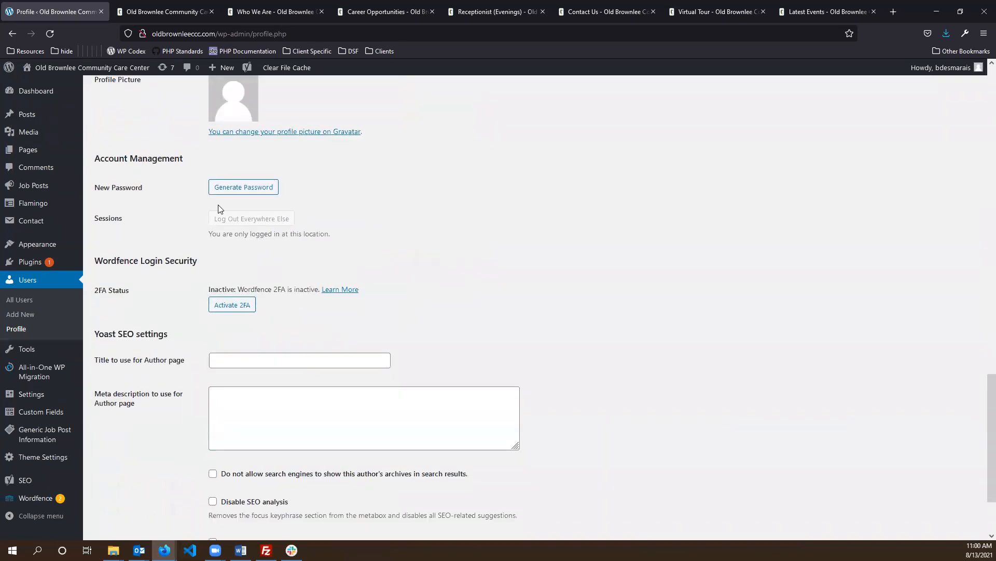
pyautogui.moveTo(95, 158); pyautogui.dragTo(320, 165)
pyautogui.moveTo(134, 192); pyautogui.dragTo(365, 201)
pyautogui.click(365, 201)
# - Replace the generated password with a weak password and confirm using a weak password
pyautogui.click(244, 191)
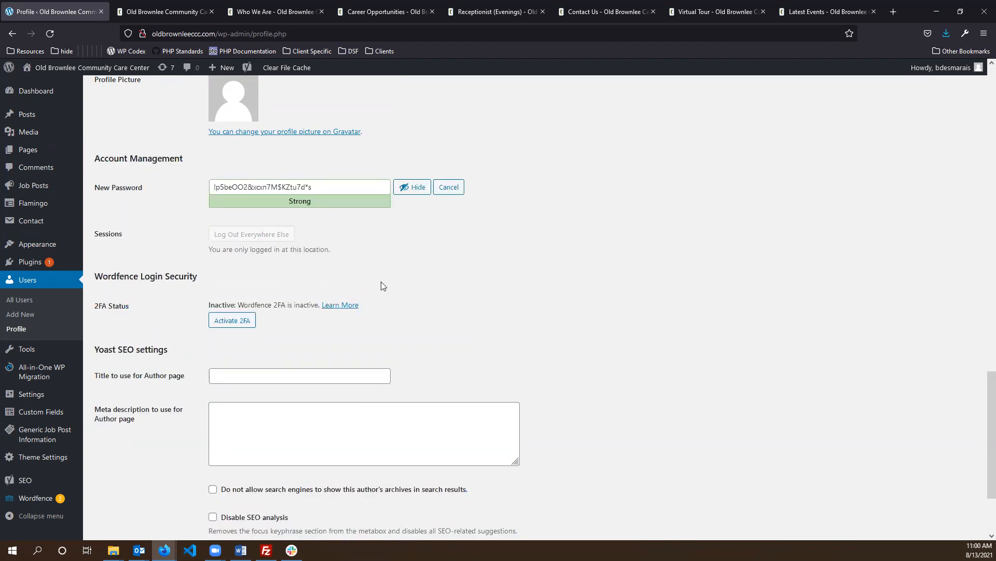
pyautogui.click(333, 186)
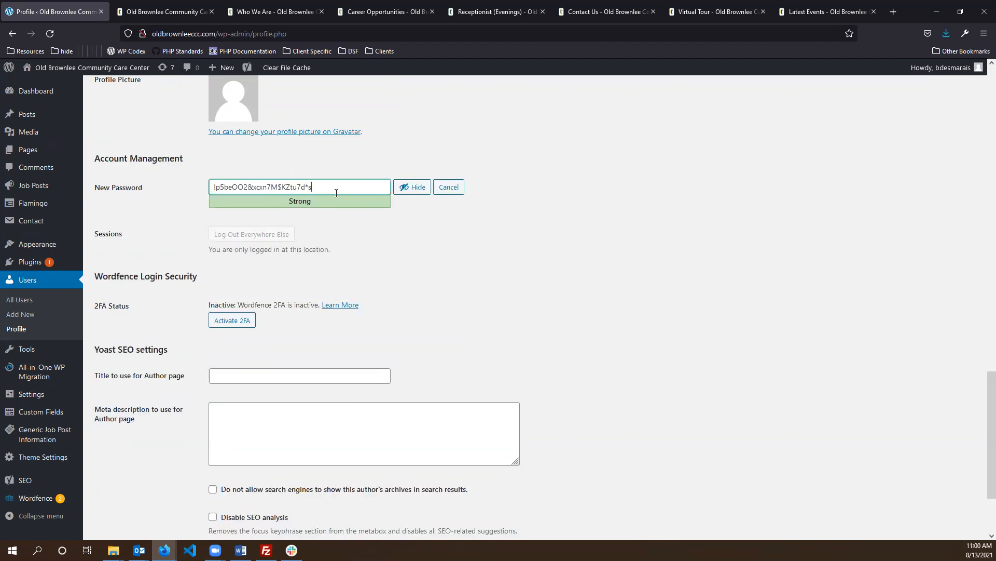
pyautogui.hotkey('ctrl', 'a')
pyautogui.write('wea')
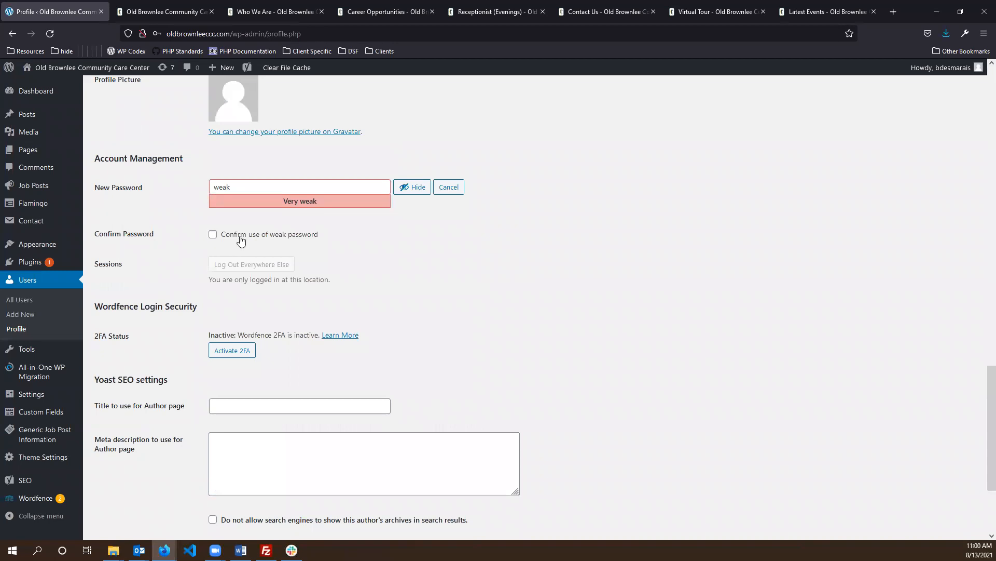
pyautogui.click(241, 238)
# - Point out the Very weak strength rating and select the weak password in the field
pyautogui.click(265, 188)
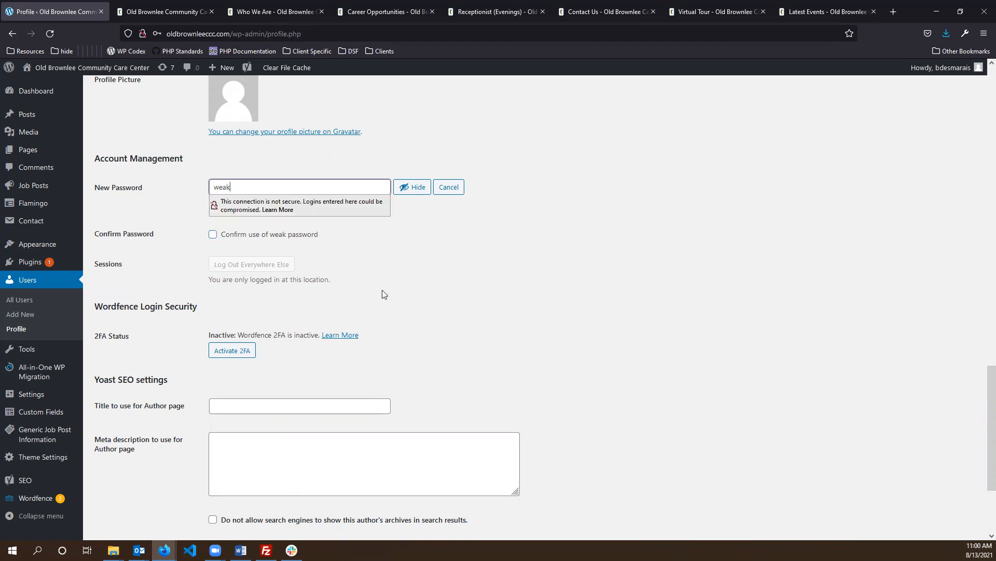
pyautogui.moveTo(278, 200); pyautogui.dragTo(331, 202)
pyautogui.click(380, 261)
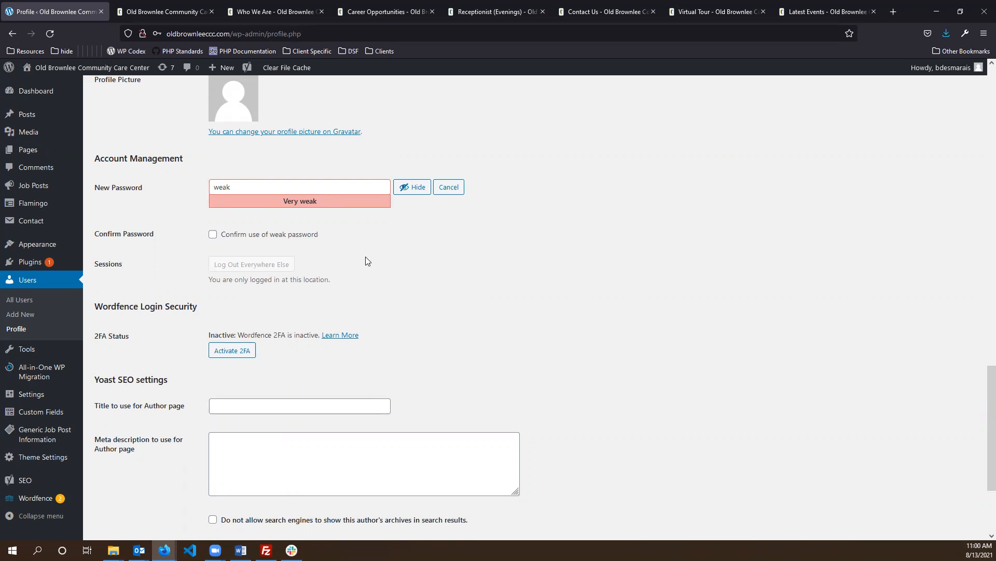
pyautogui.doubleClick(322, 188)
pyautogui.click(410, 245)
pyautogui.scroll(3, 587, 262)
pyautogui.scroll(-2, 467, 283)
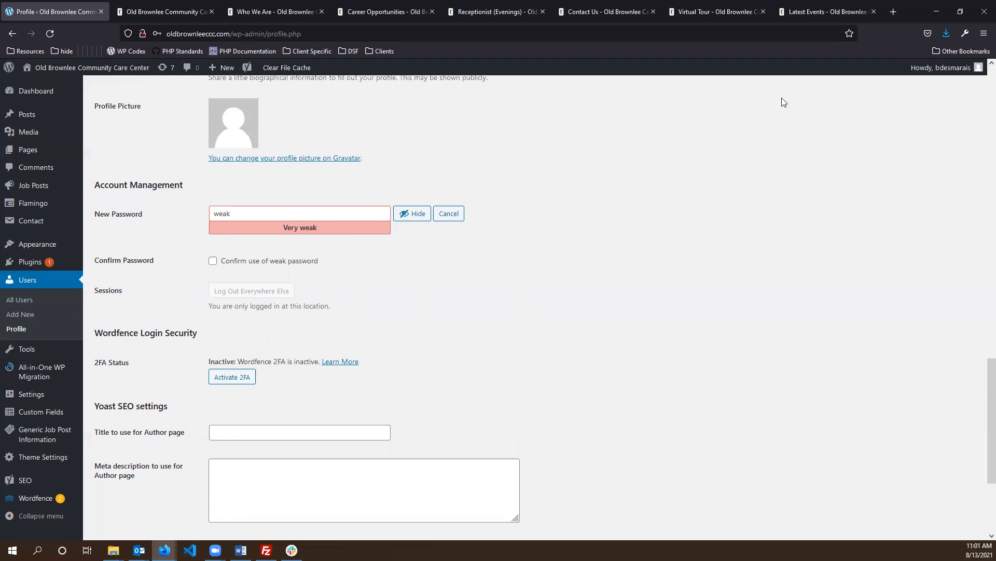
pyautogui.doubleClick(276, 210)
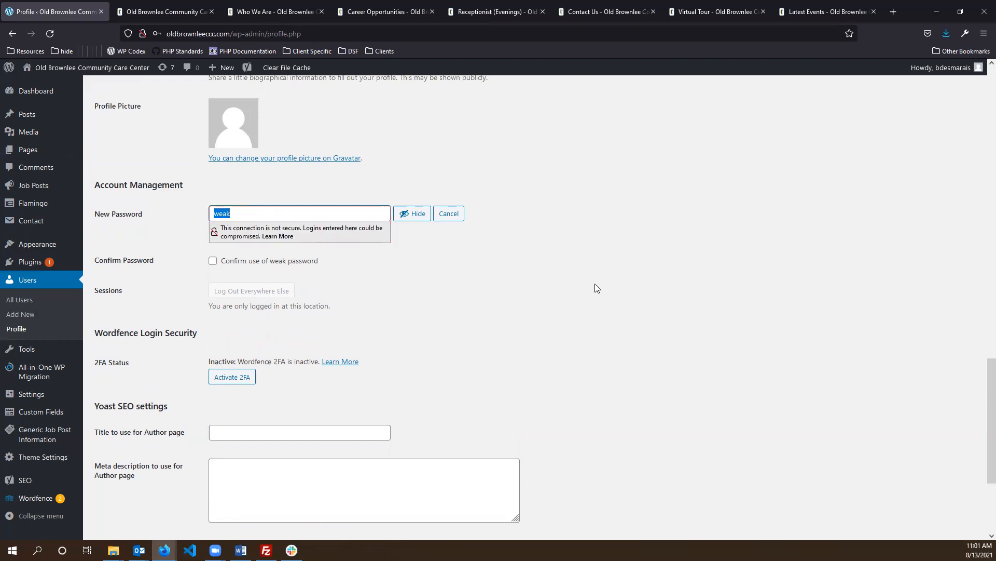
pyautogui.click(610, 285)
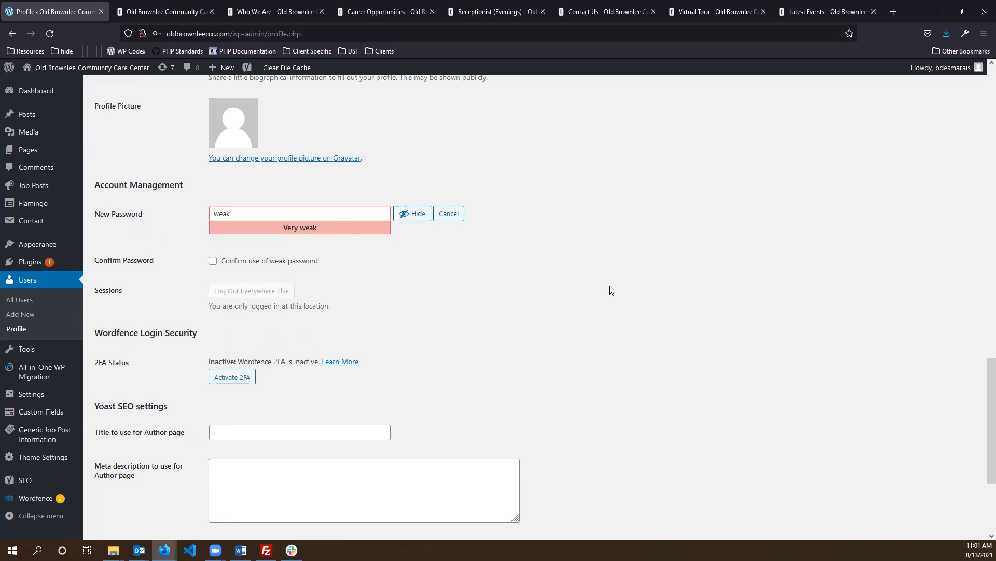
pyautogui.scroll(1, 575, 285)
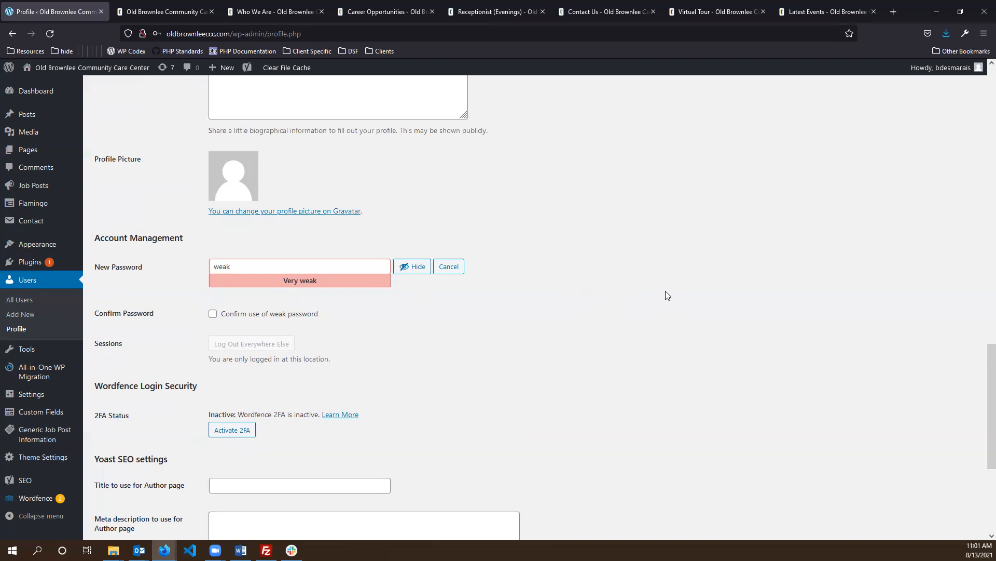
pyautogui.scroll(-4, 584, 228)
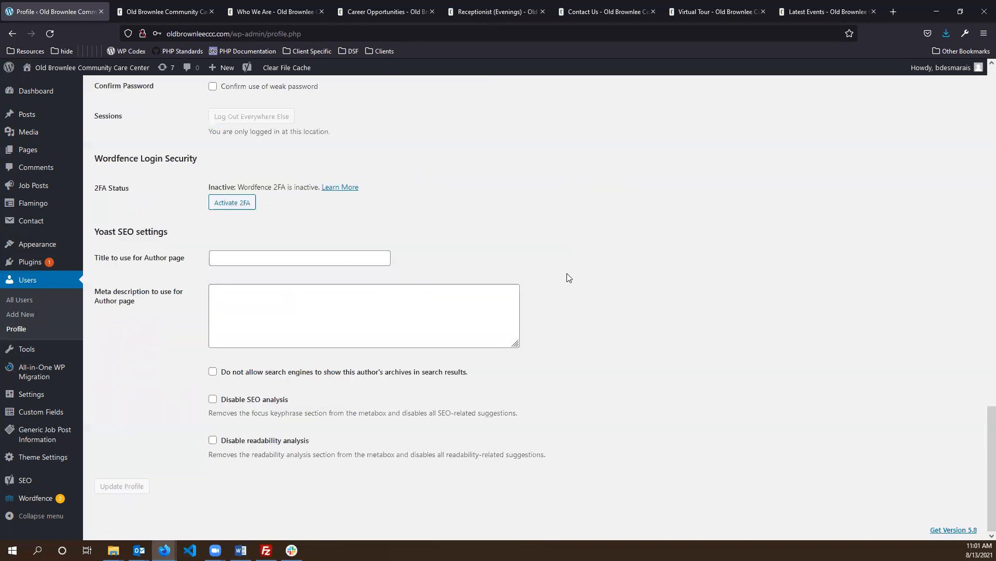
pyautogui.scroll(13, 518, 329)
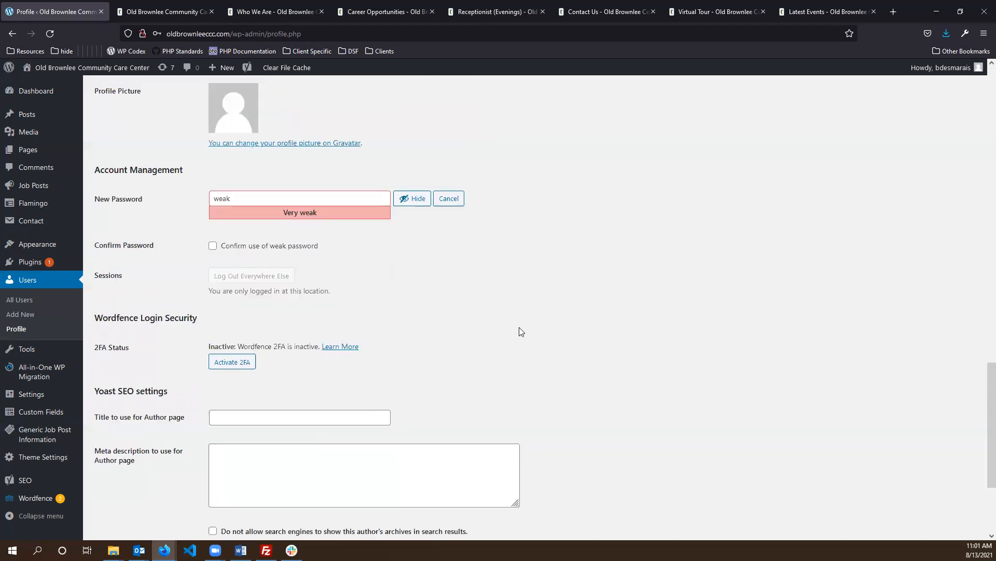
pyautogui.scroll(10, 519, 224)
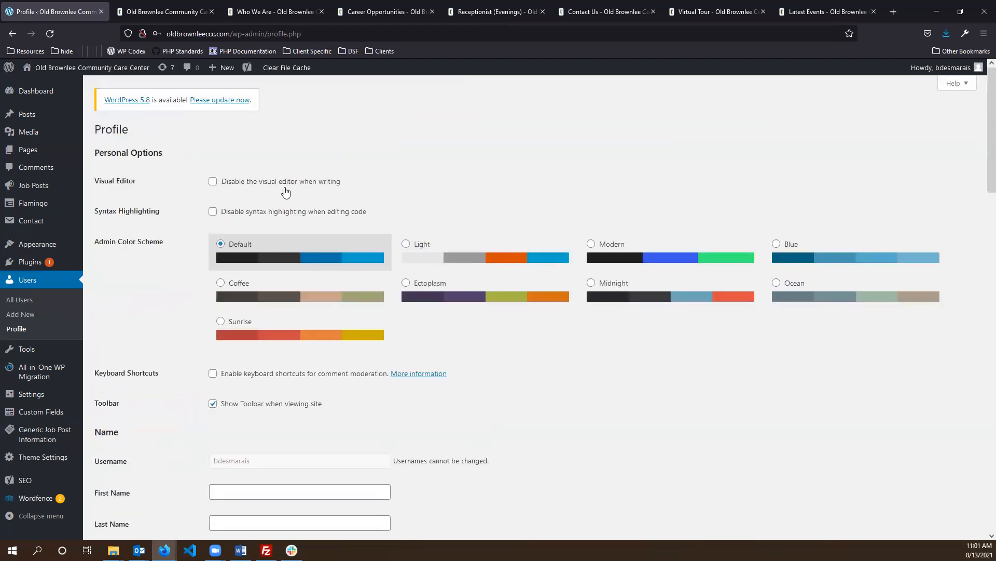
pyautogui.scroll(-20, 633, 151)
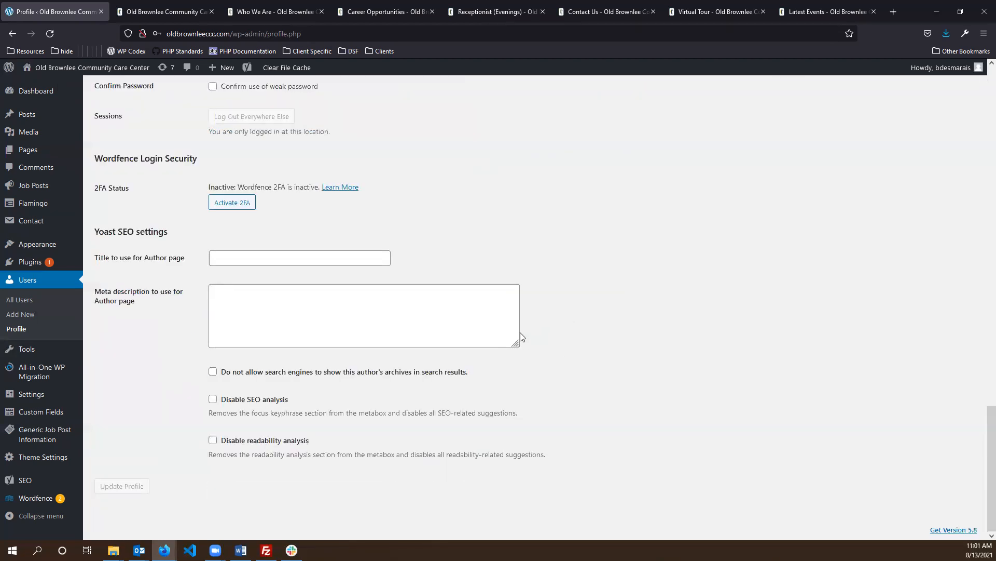
pyautogui.scroll(7, 518, 333)
# - Re-confirm the weak password and head to the admin Dashboard without saving
pyautogui.click(266, 435)
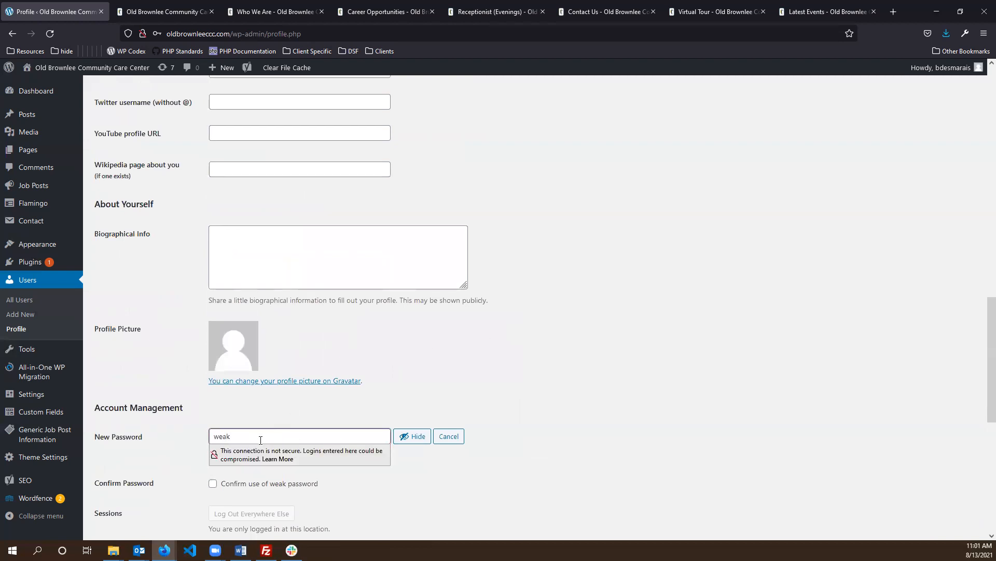
pyautogui.click(253, 485)
pyautogui.scroll(-8, 585, 427)
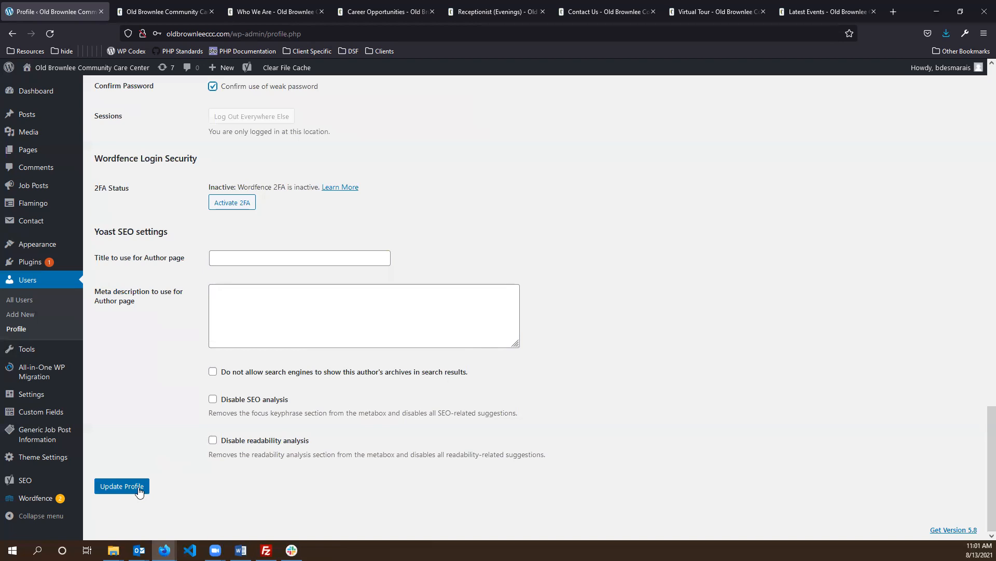
pyautogui.click(54, 92)
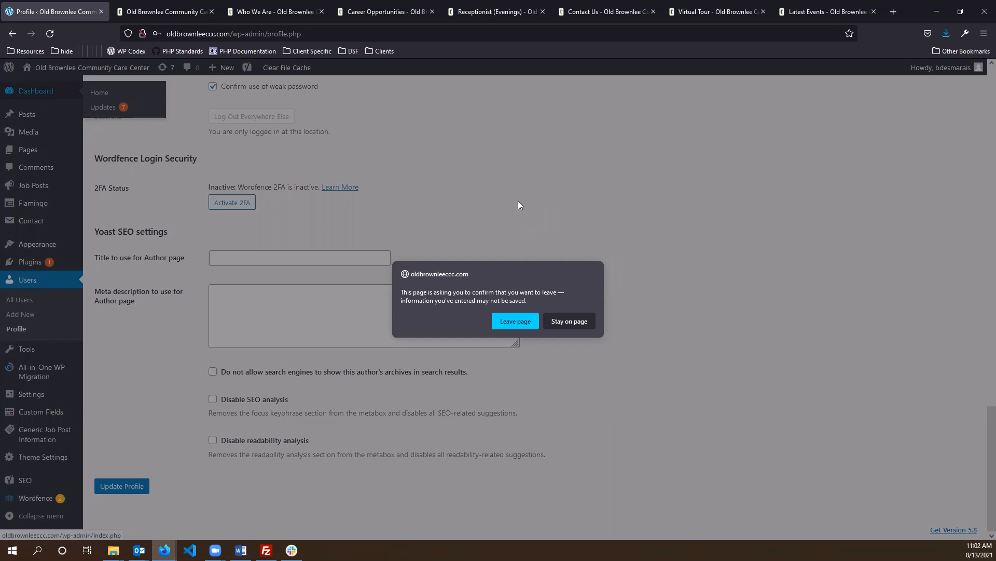
# - Leave the unsaved profile page and decline Firefox's offer to save the password
pyautogui.click(516, 321)
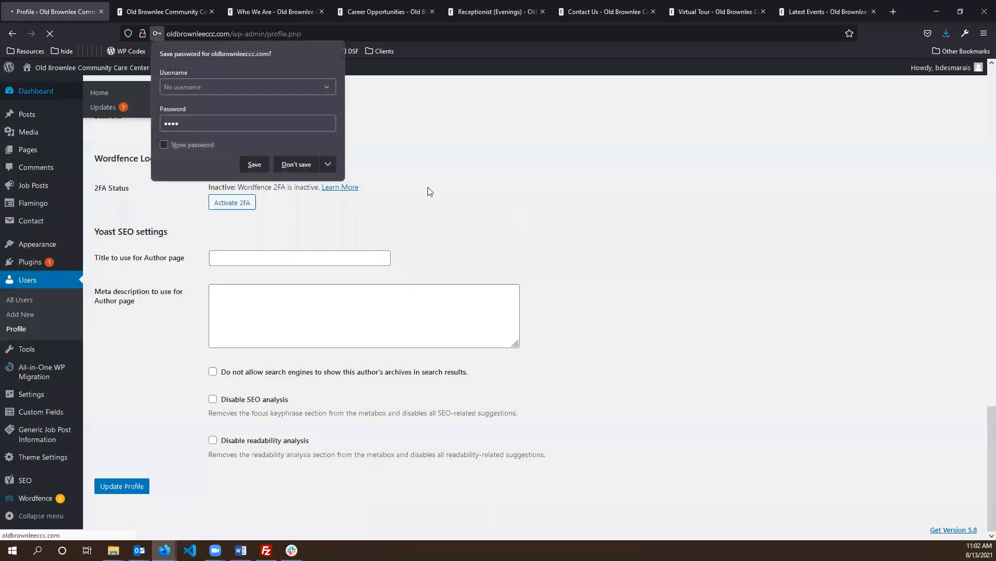
pyautogui.click(303, 164)
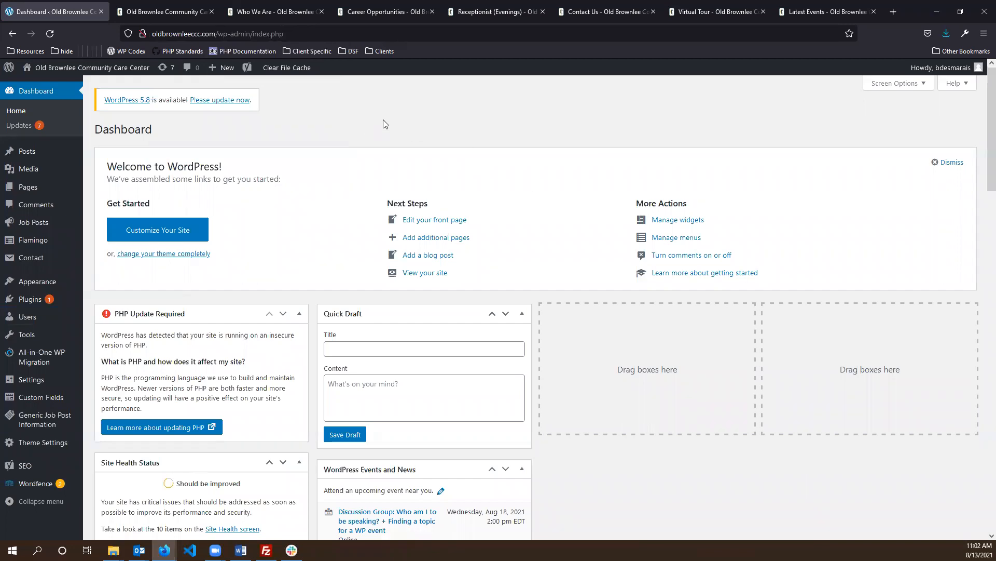
pyautogui.scroll(-2, 379, 130)
pyautogui.scroll(2, 379, 135)
# - View the site's public home page from the Dashboard
pyautogui.moveTo(141, 131); pyautogui.dragTo(279, 129)
pyautogui.click(370, 130)
pyautogui.click(62, 68)
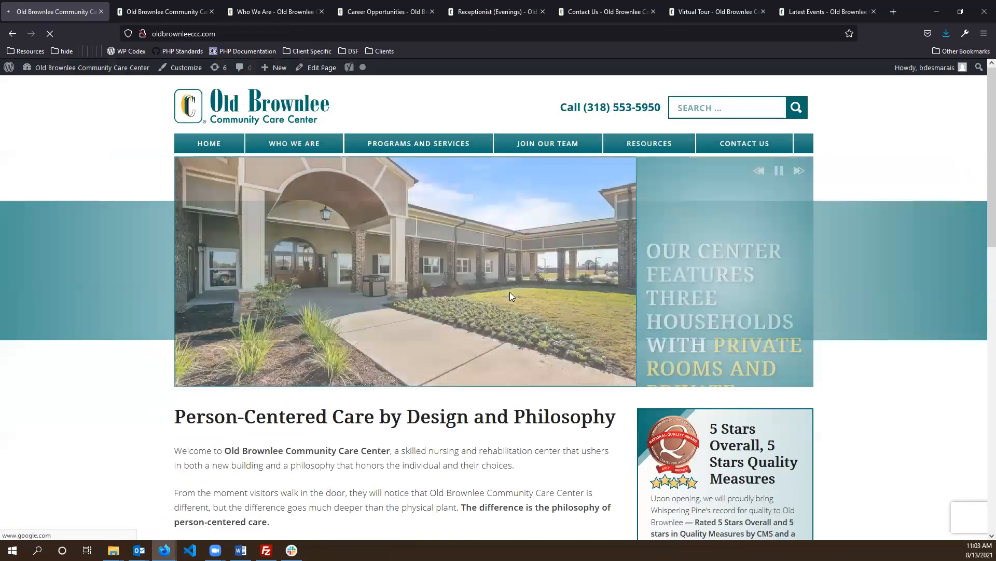
pyautogui.scroll(-2, 794, 291)
pyautogui.scroll(2, 890, 303)
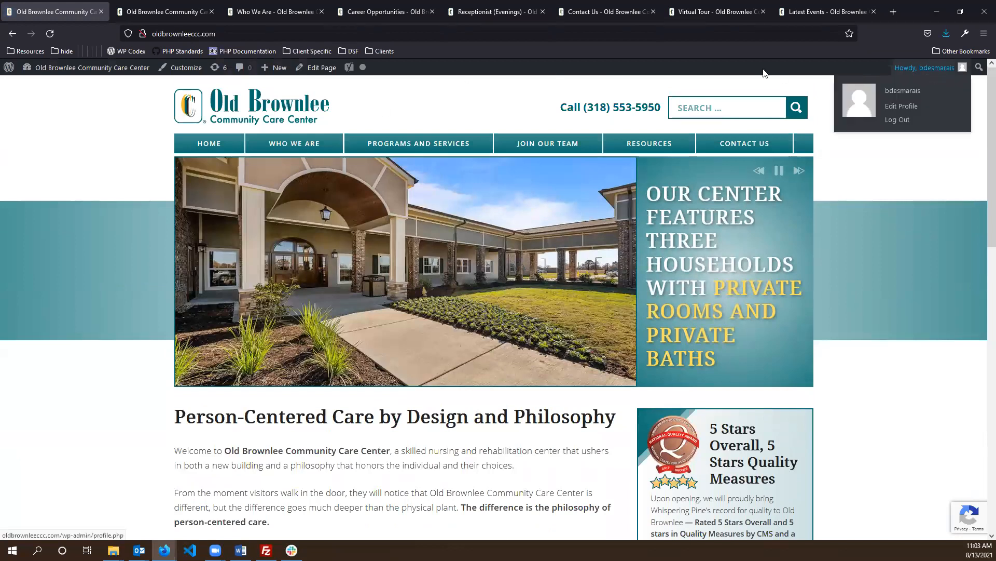
pyautogui.moveTo(52, 72)
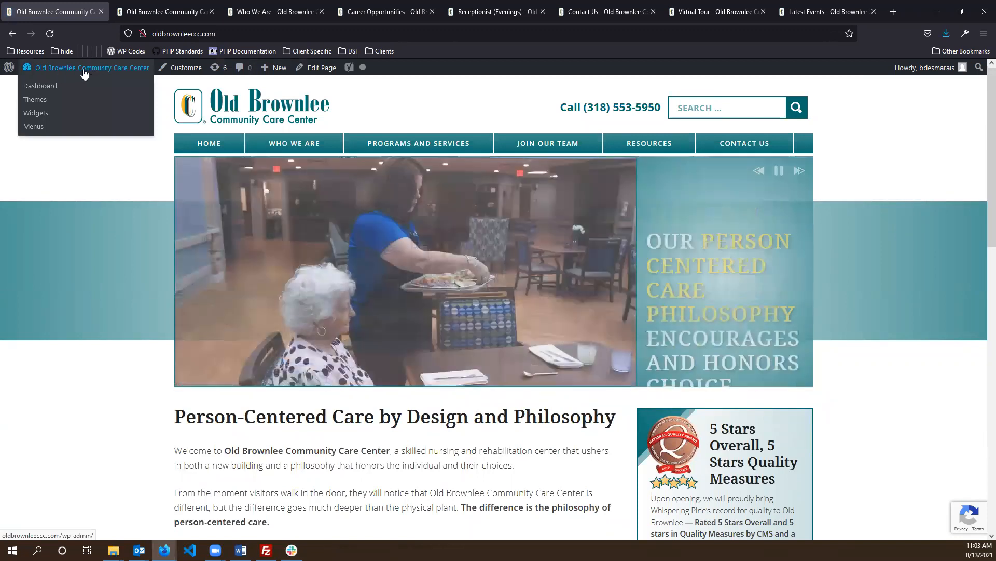
pyautogui.click(83, 71)
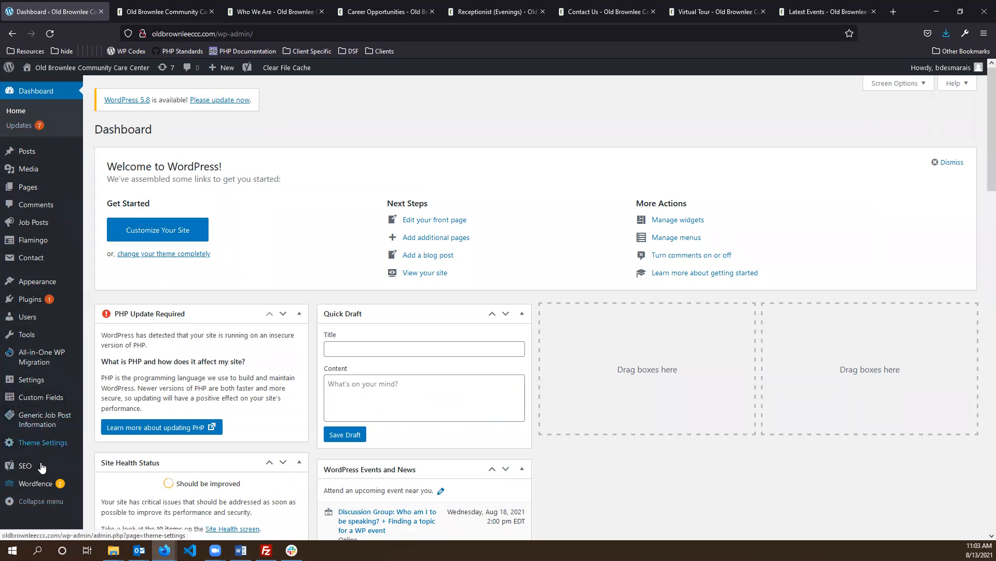
pyautogui.moveTo(38, 150)
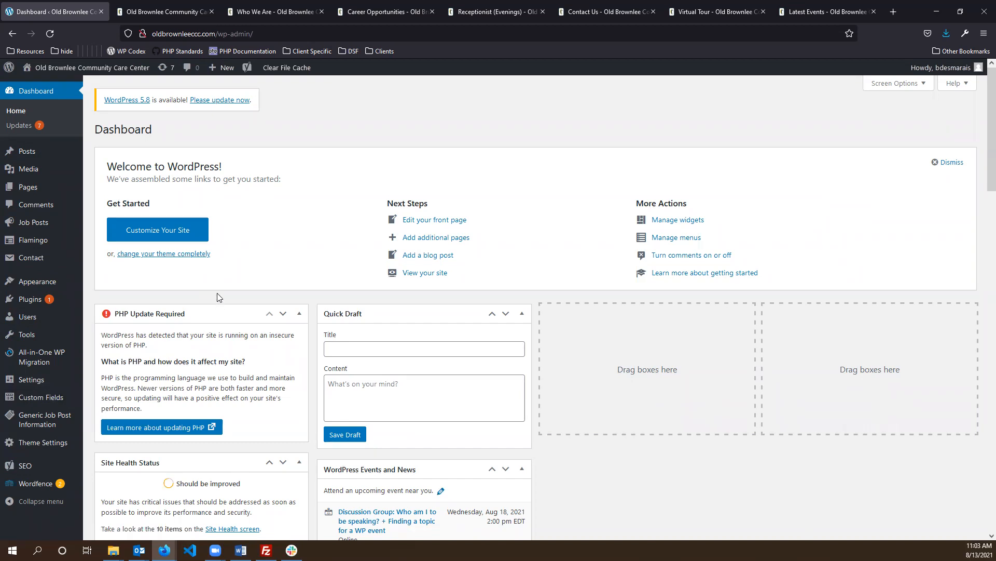
pyautogui.moveTo(5, 318)
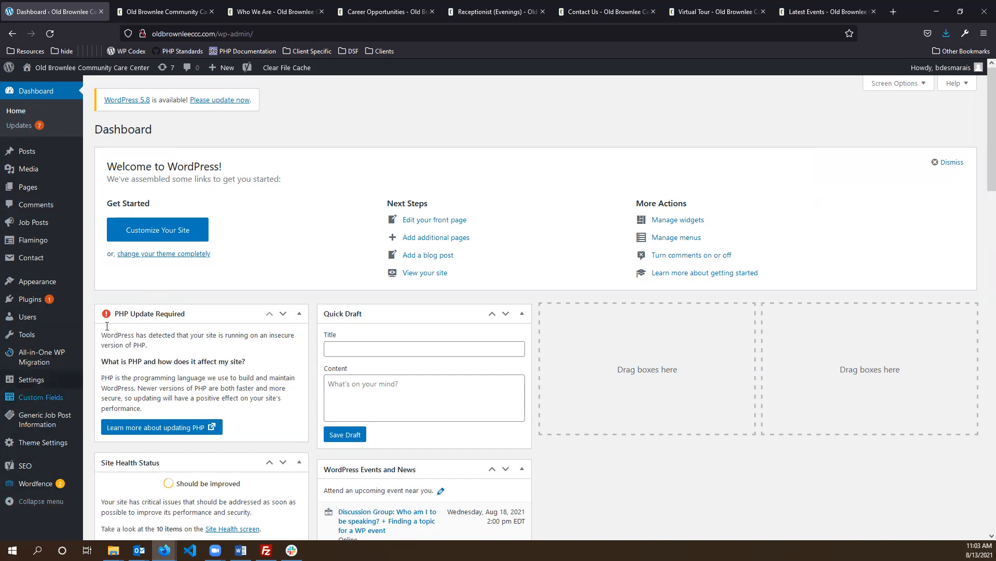
# - Open the Users list, scroll to the bottom, and edit the last user account listed
pyautogui.click(52, 323)
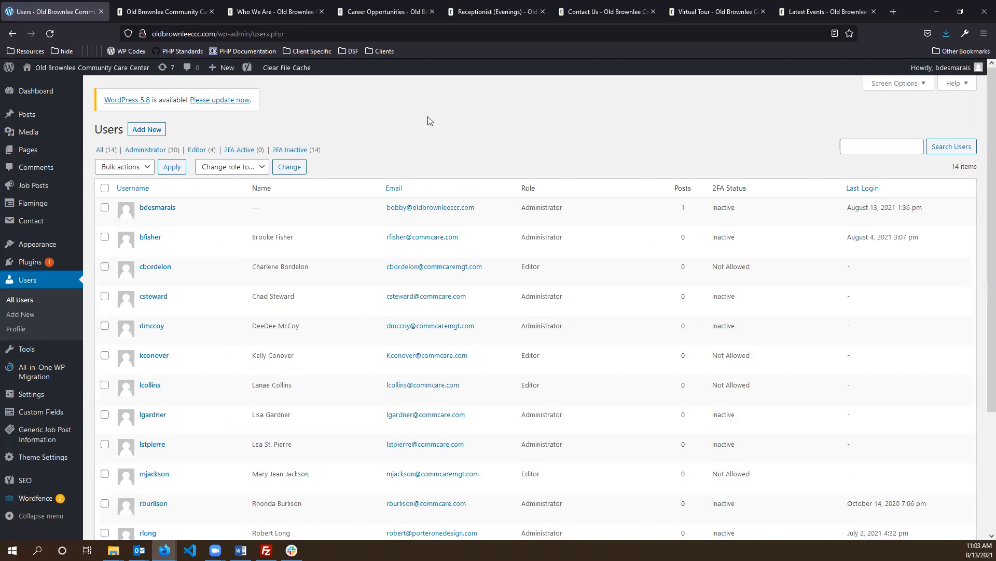
pyautogui.scroll(-3, 415, 147)
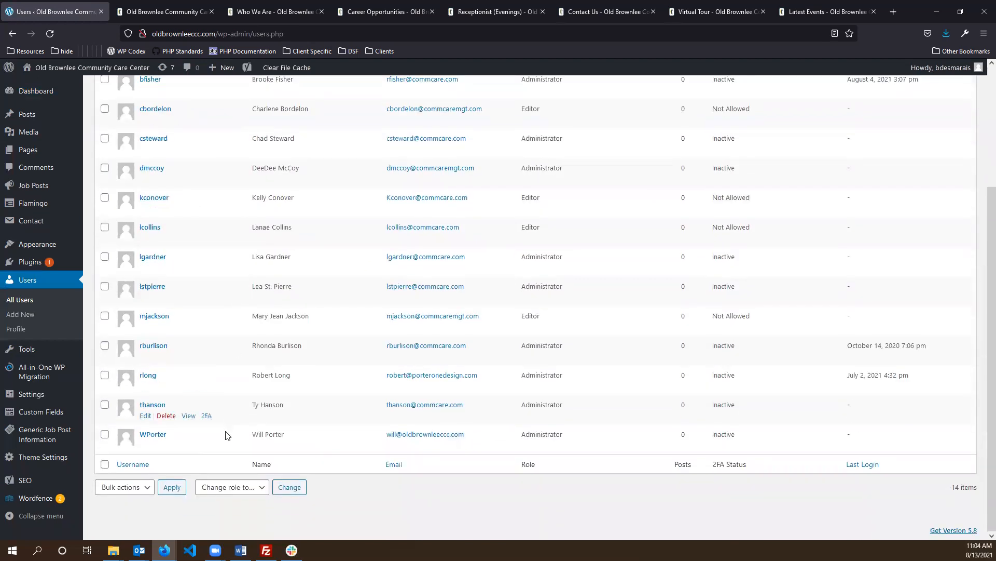
pyautogui.scroll(2, 571, 394)
pyautogui.scroll(1, 613, 353)
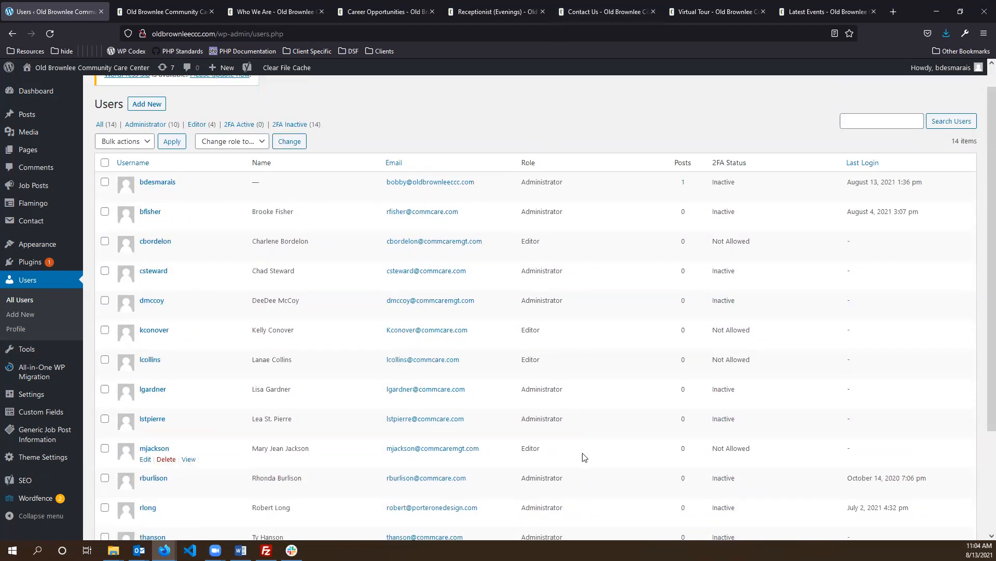
pyautogui.scroll(-2, 581, 363)
pyautogui.scroll(3, 580, 280)
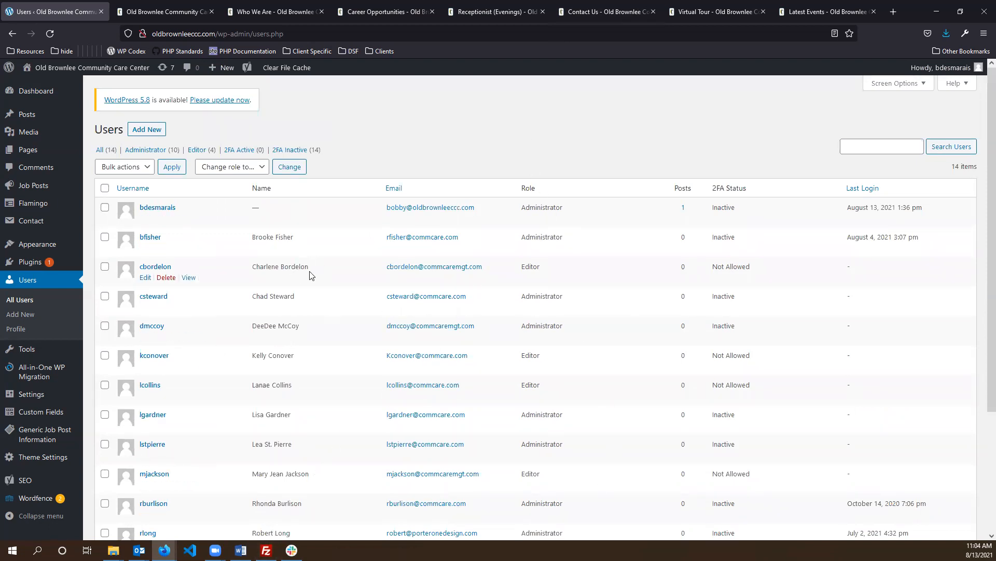
pyautogui.scroll(-2, 321, 285)
pyautogui.scroll(2, 657, 150)
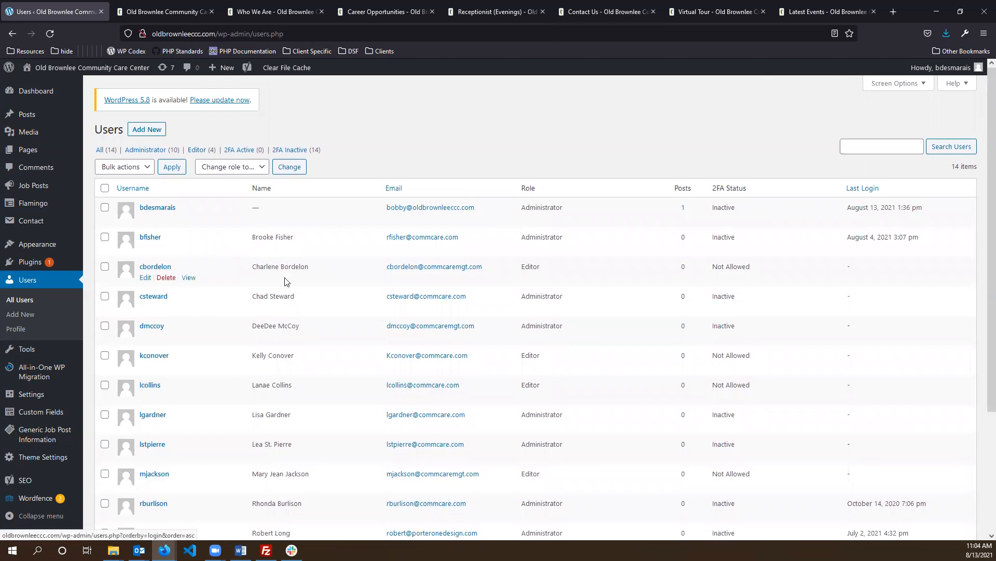
pyautogui.scroll(-3, 185, 431)
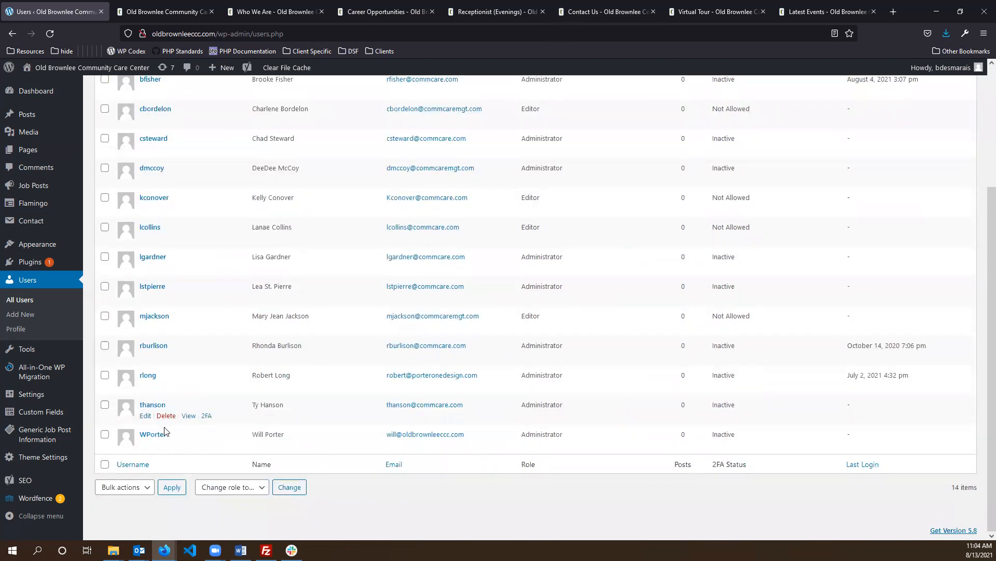
pyautogui.click(150, 445)
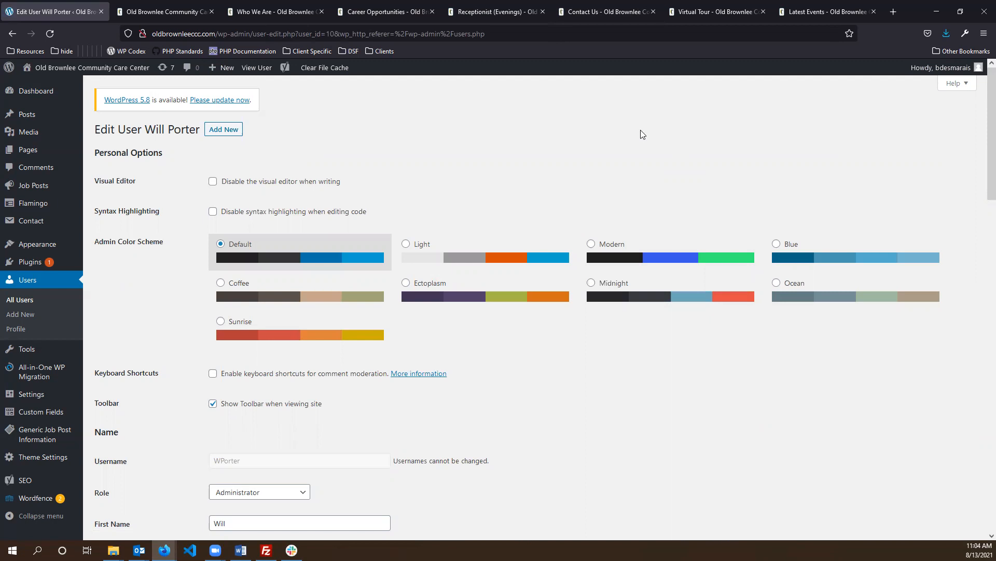
pyautogui.scroll(-4, 468, 301)
# - Review the role options and generate a new password for the user
pyautogui.click(269, 280)
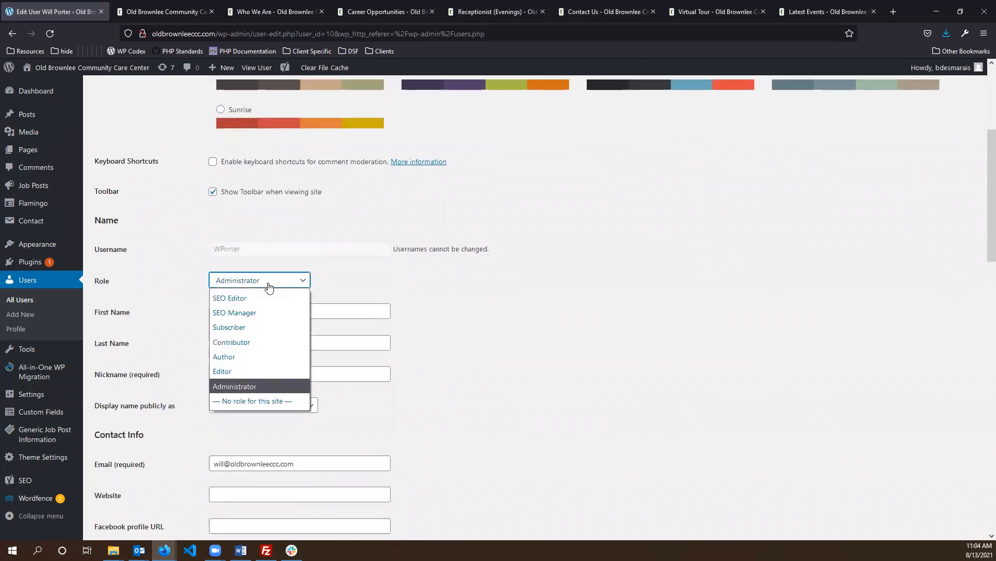
pyautogui.scroll(-8, 652, 309)
pyautogui.scroll(-10, 509, 309)
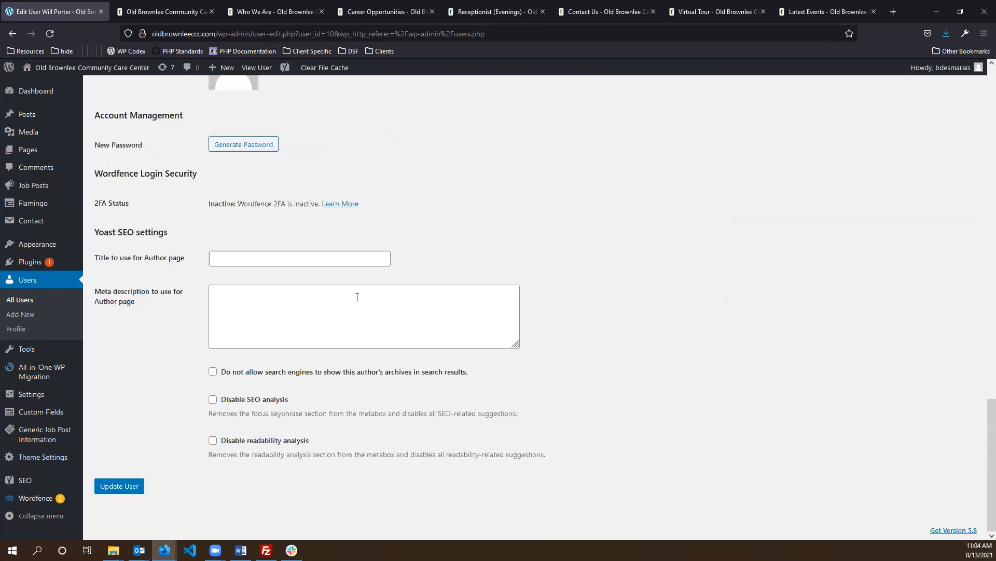
pyautogui.click(239, 146)
# - Select the generated password to inspect its Strong rating, then return to the Users list
pyautogui.scroll(2, 456, 178)
pyautogui.click(148, 221)
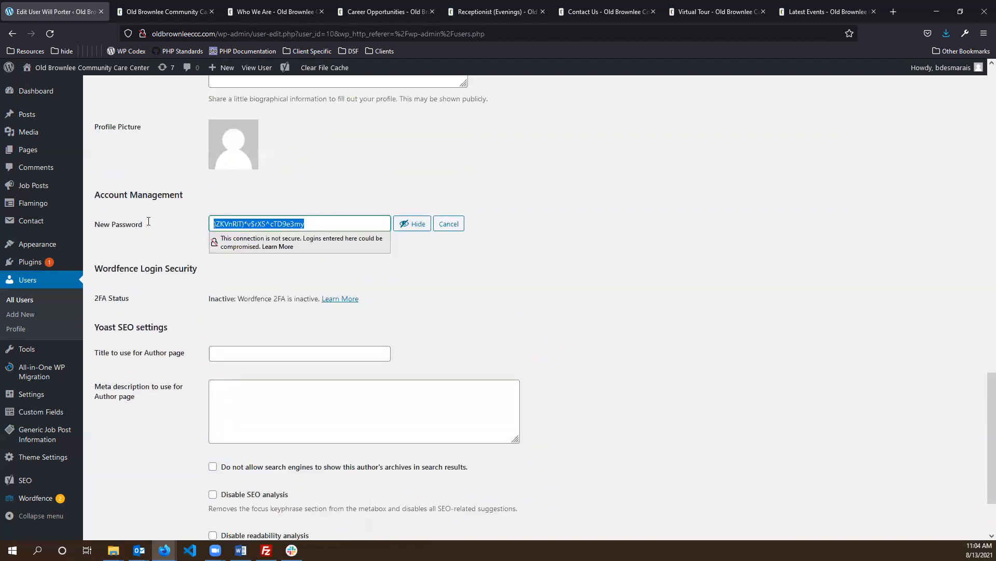
pyautogui.click(511, 257)
pyautogui.scroll(-2, 526, 267)
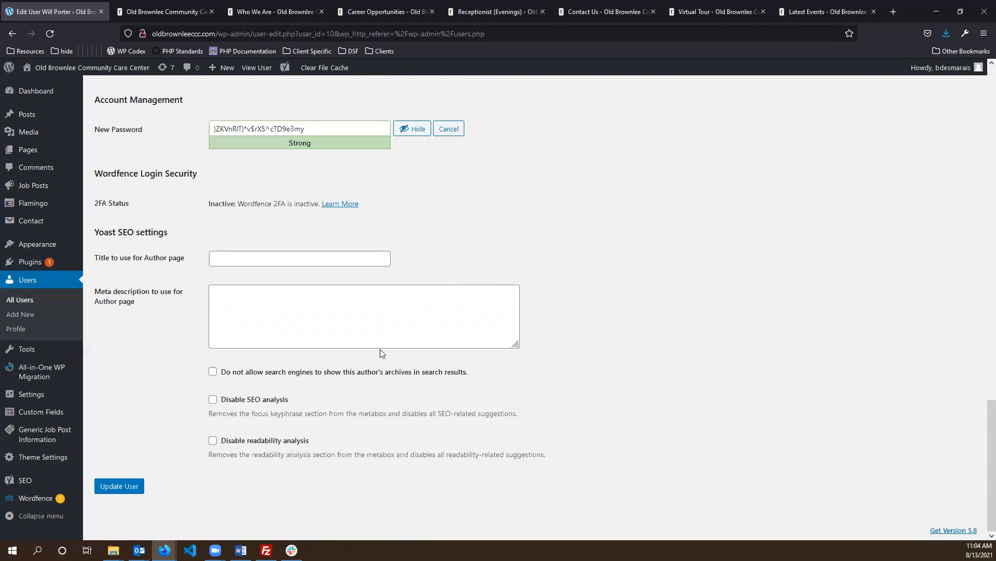
pyautogui.moveTo(323, 133); pyautogui.dragTo(147, 114)
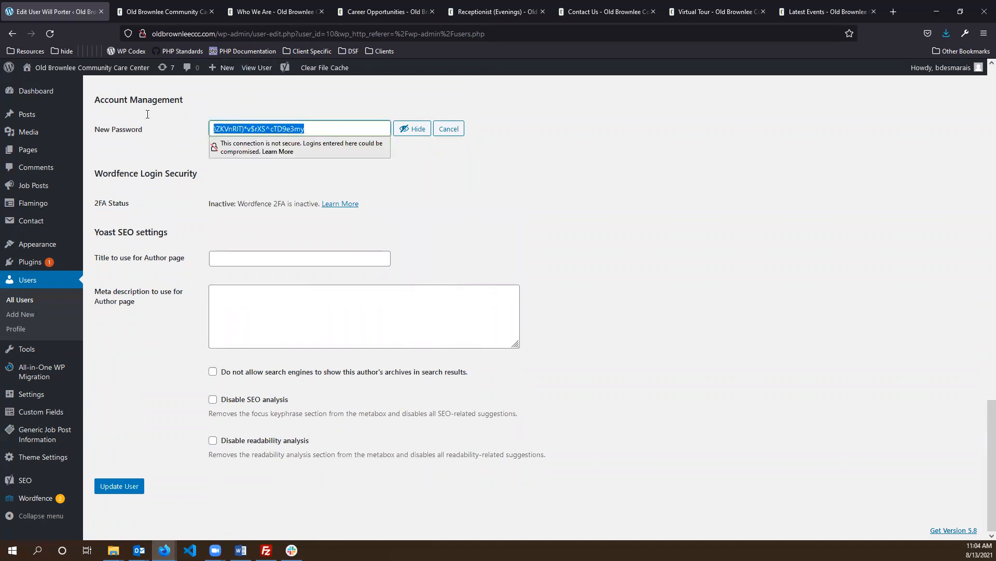
pyautogui.click(559, 220)
pyautogui.scroll(12, 569, 205)
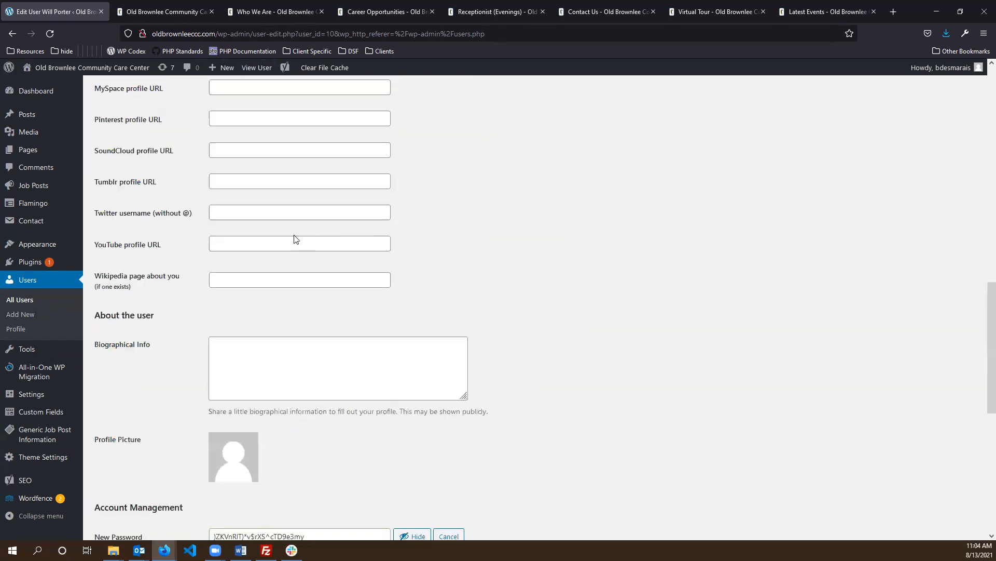
pyautogui.scroll(-12, 438, 269)
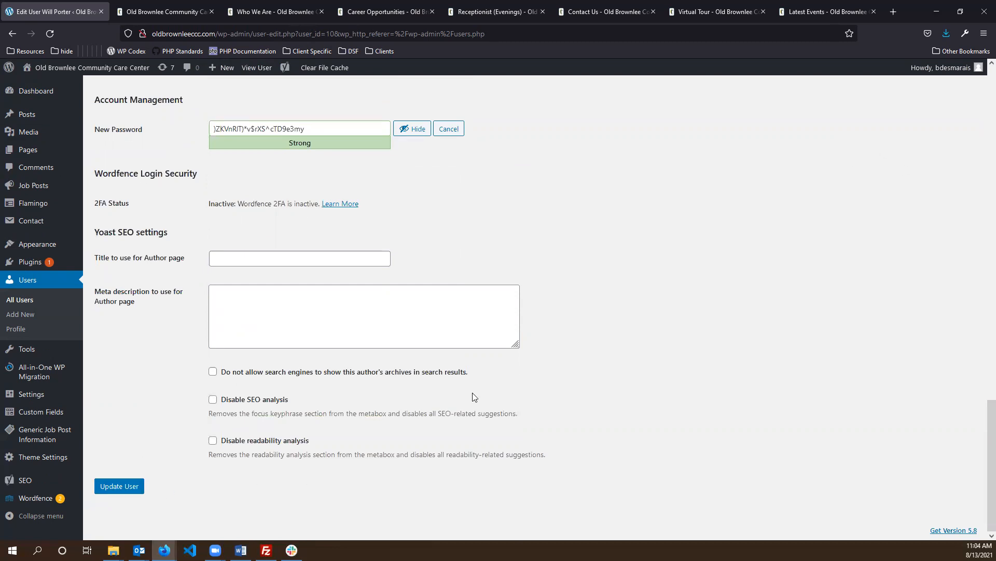
pyautogui.click(50, 280)
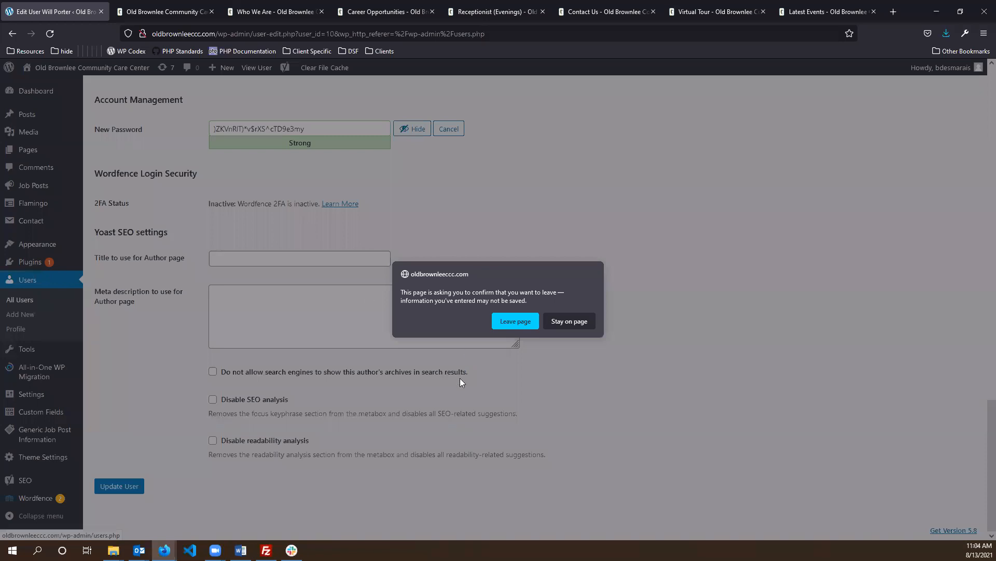
# - Leave the Edit User page without saving, decline the browser password prompt, and show the + New menu
pyautogui.click(515, 322)
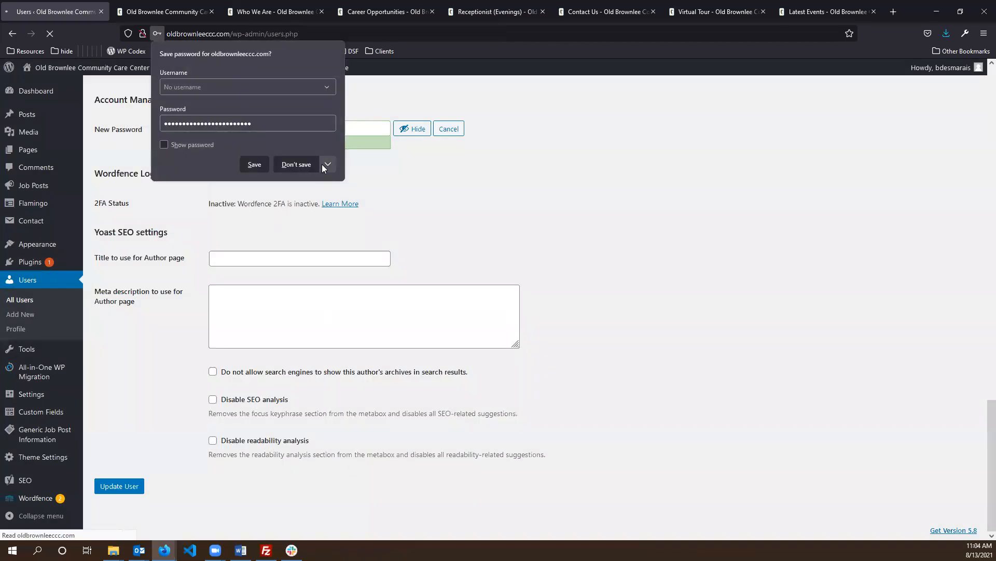
pyautogui.click(322, 164)
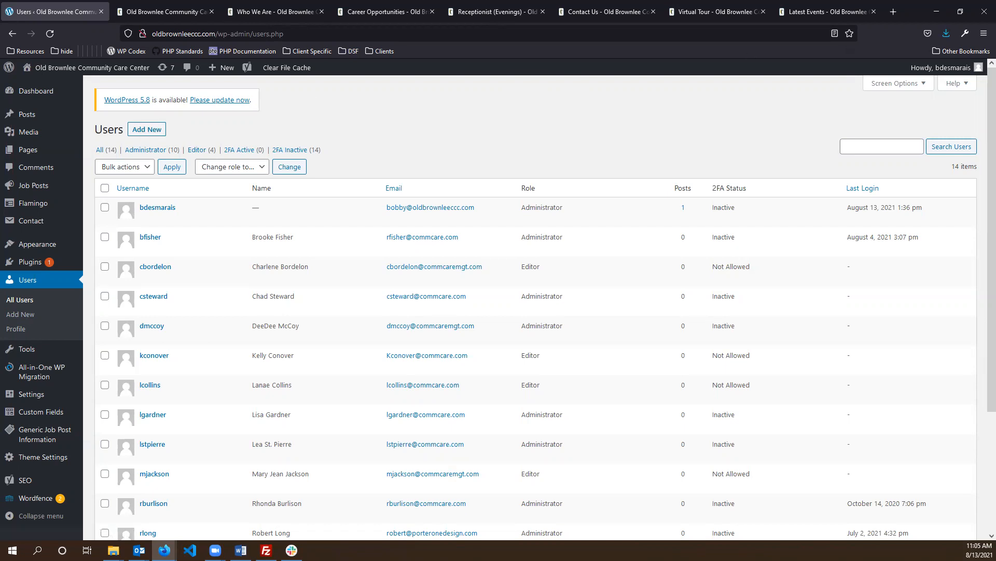
pyautogui.moveTo(227, 72)
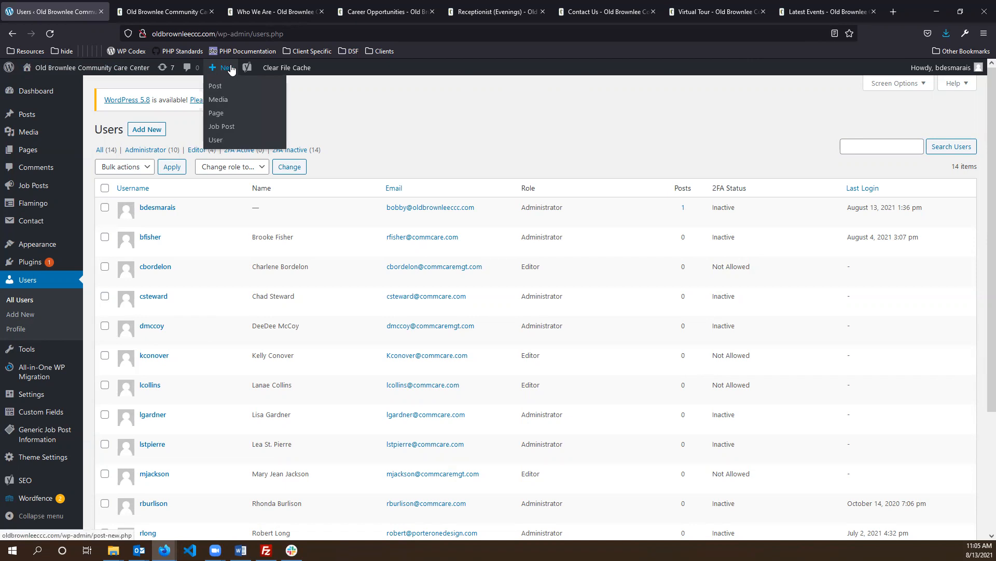
# - Open the Add New User form and walk through the Username, Email, name and Website fields
pyautogui.click(224, 141)
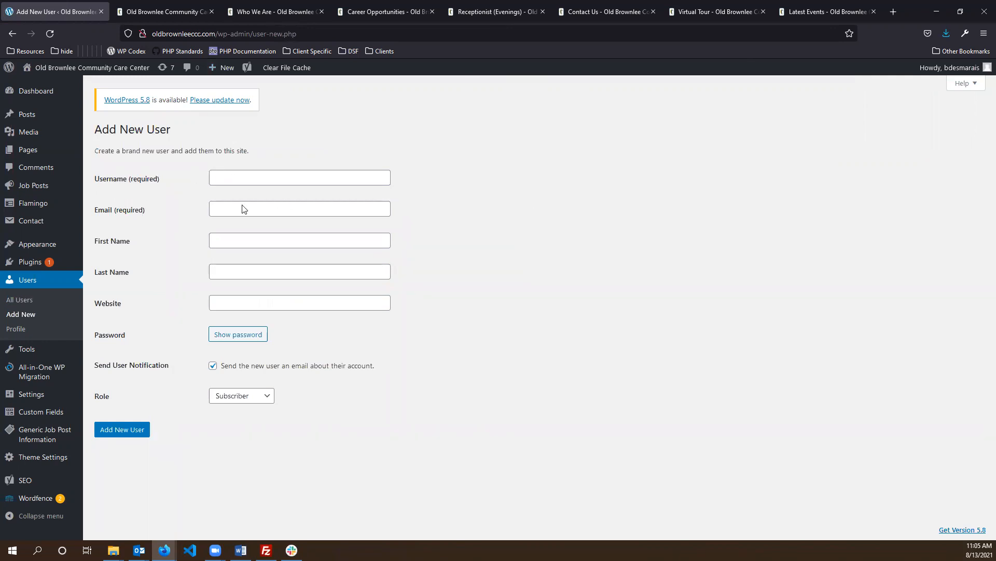
pyautogui.click(282, 171)
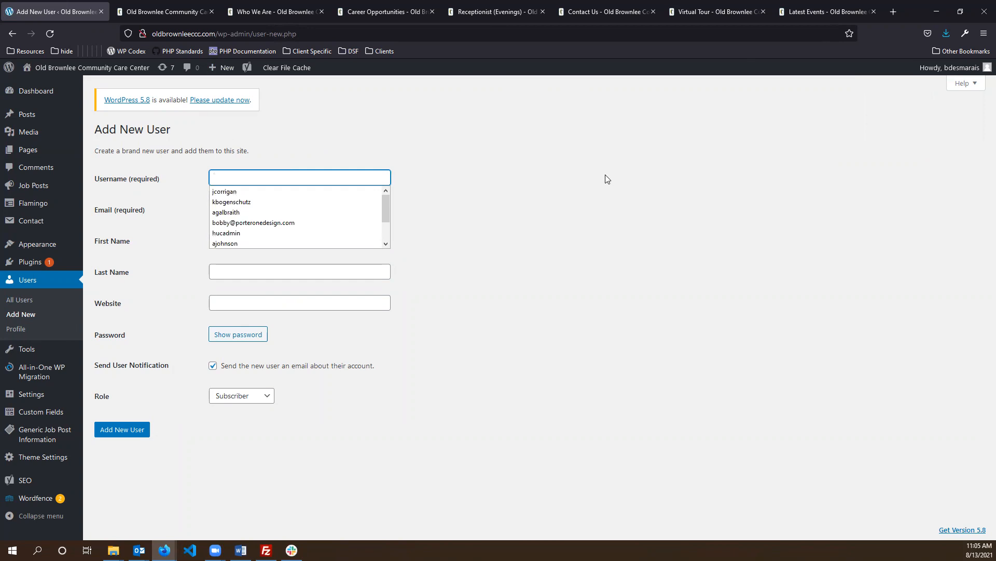
pyautogui.click(547, 180)
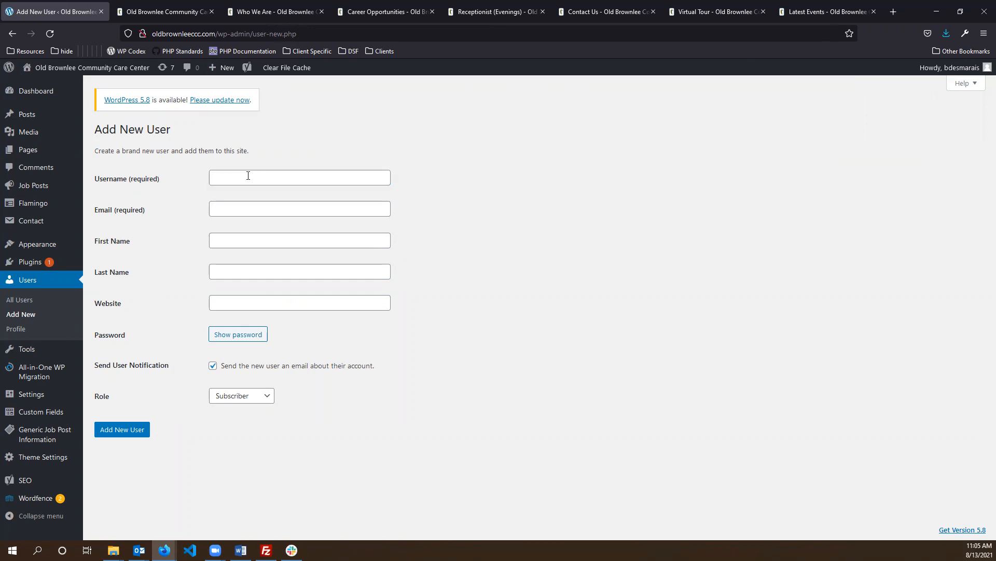
pyautogui.doubleClick(332, 177)
pyautogui.click(652, 157)
pyautogui.click(292, 207)
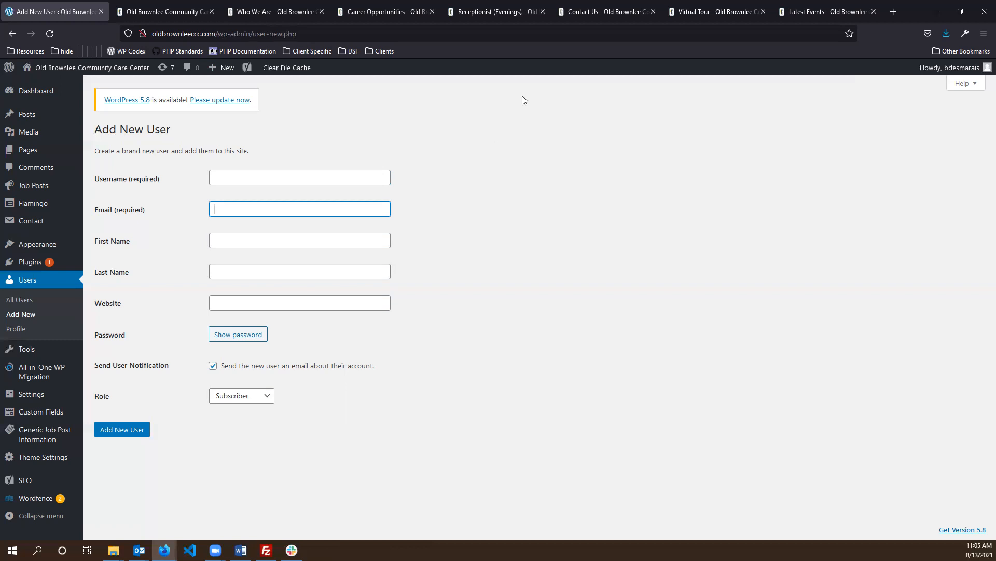
pyautogui.click(297, 209)
pyautogui.click(559, 230)
pyautogui.click(283, 243)
pyautogui.click(262, 269)
pyautogui.doubleClick(433, 293)
pyautogui.click(474, 293)
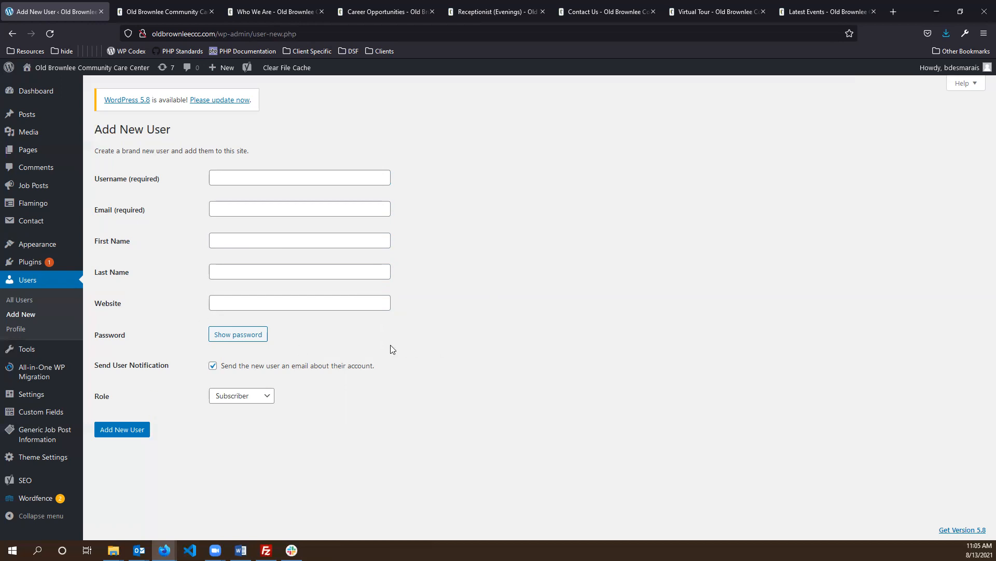
# - Point out the Send User Notification option and uncheck it
pyautogui.tripleClick(99, 365)
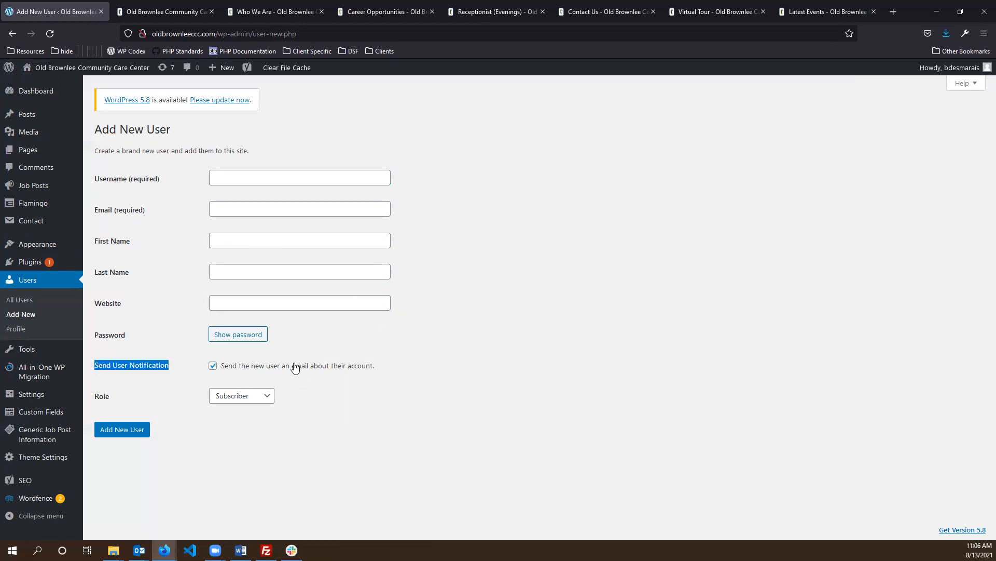
pyautogui.moveTo(362, 369); pyautogui.dragTo(193, 368)
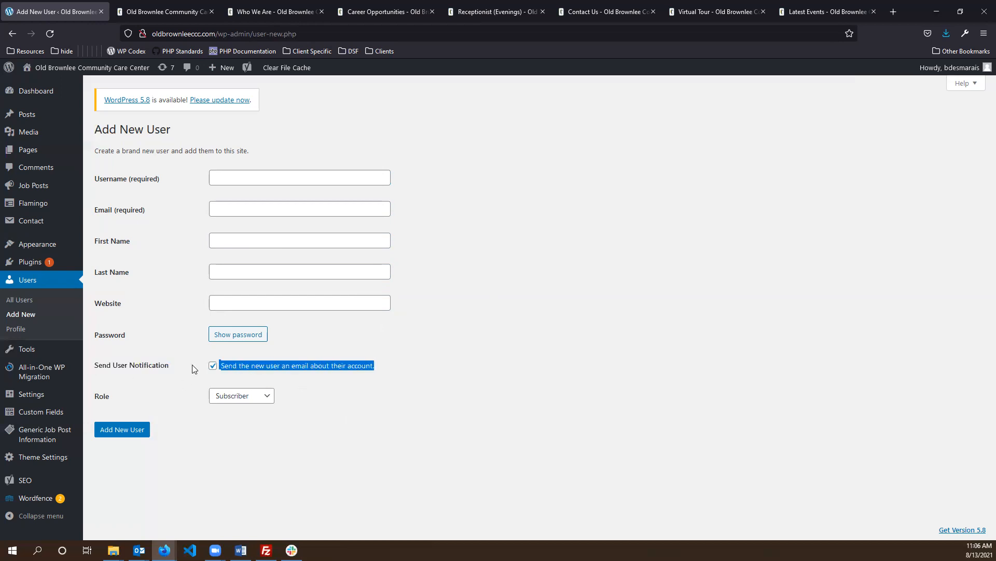
pyautogui.click(451, 355)
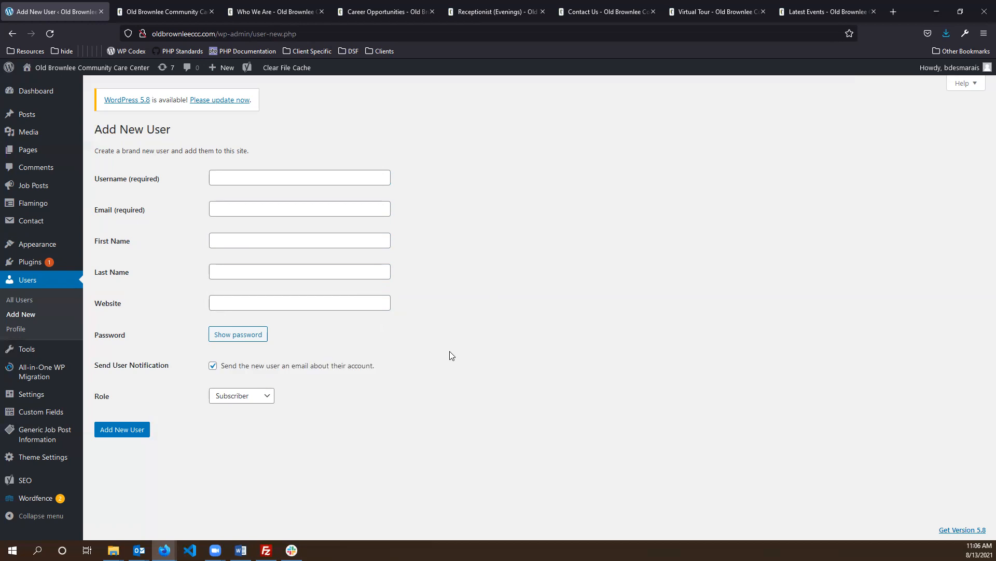
pyautogui.click(213, 369)
# - Show the Strong generated password and select it to highlight it
pyautogui.click(222, 342)
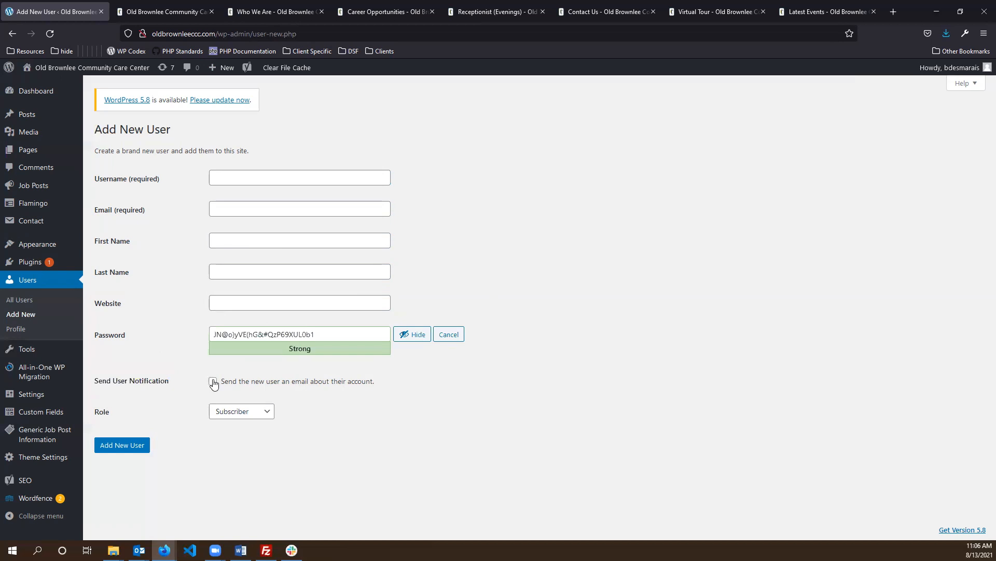
pyautogui.click(339, 329)
pyautogui.hotkey('ctrl', 'a')
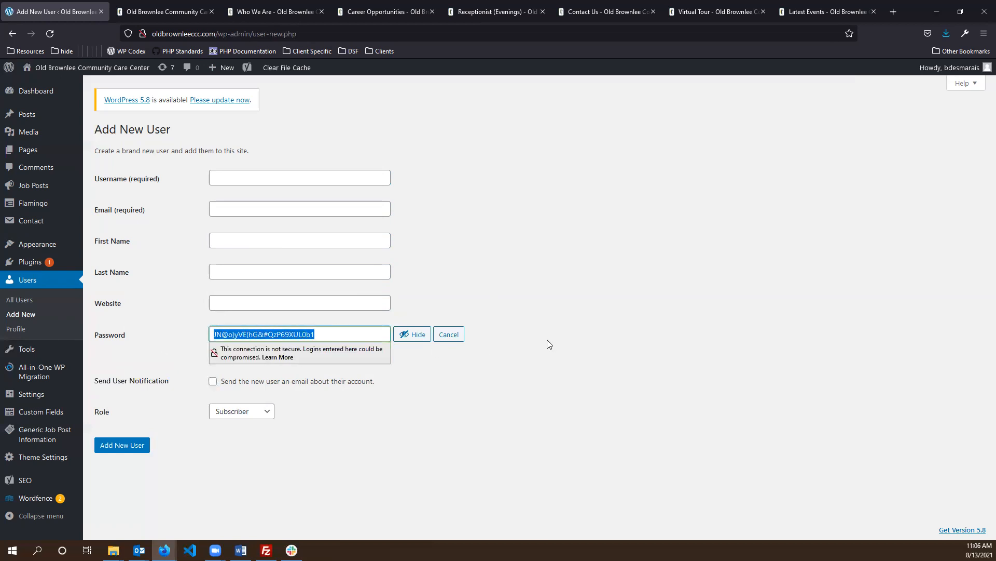
pyautogui.click(507, 377)
pyautogui.tripleClick(344, 333)
pyautogui.click(600, 409)
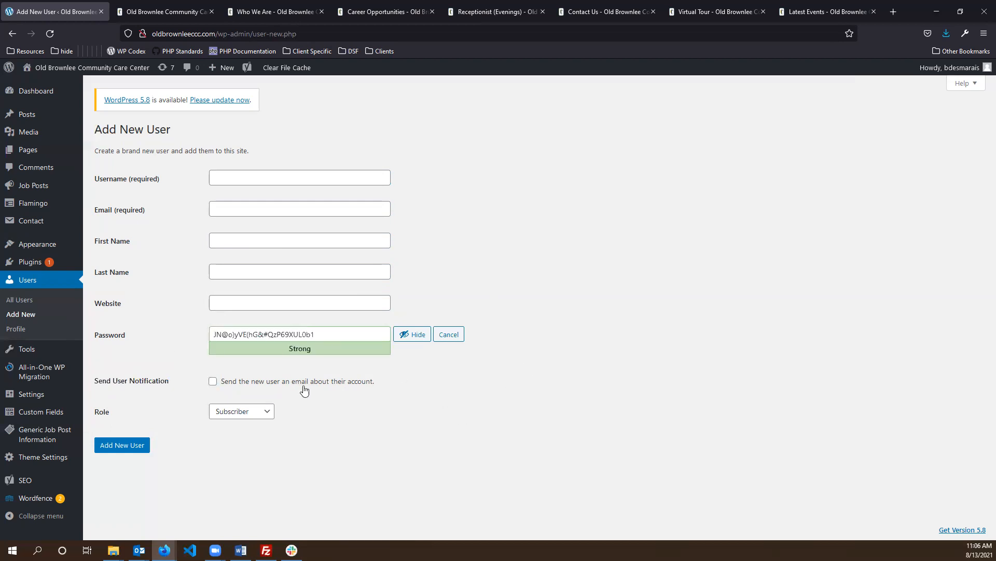
pyautogui.tripleClick(345, 334)
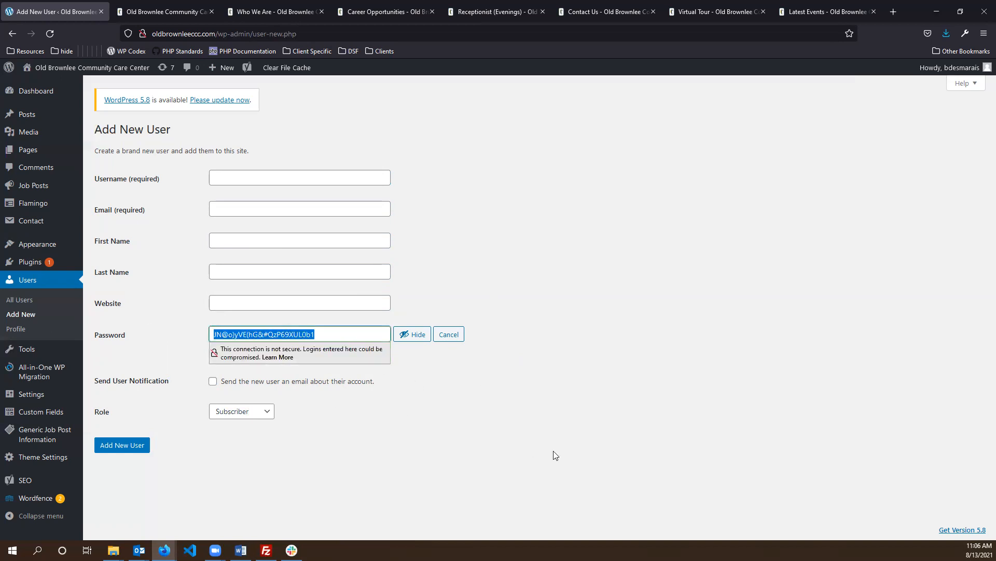
pyautogui.click(636, 288)
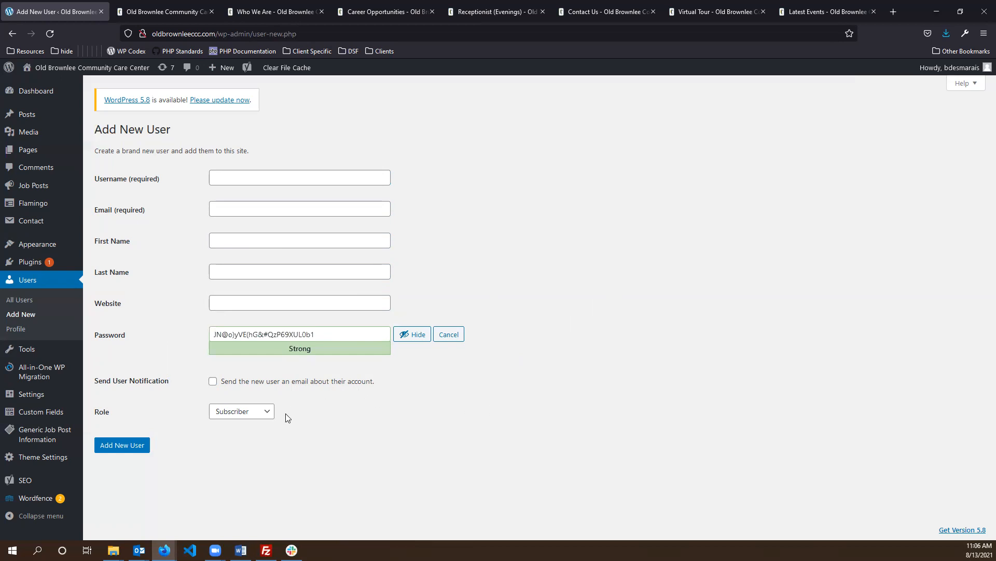
pyautogui.click(248, 417)
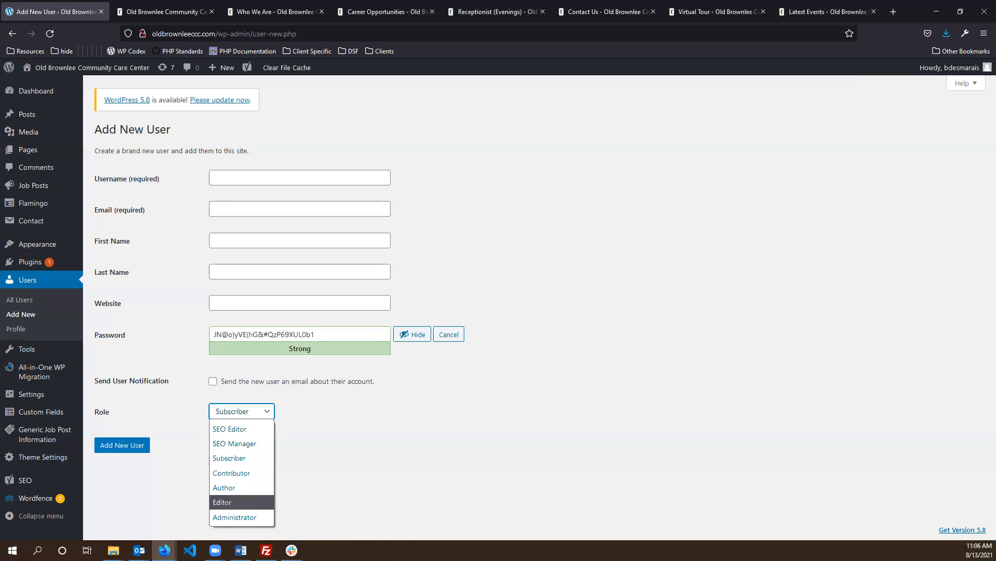
# - Try the Editor and Administrator roles for the new user, ending on Editor
pyautogui.click(615, 497)
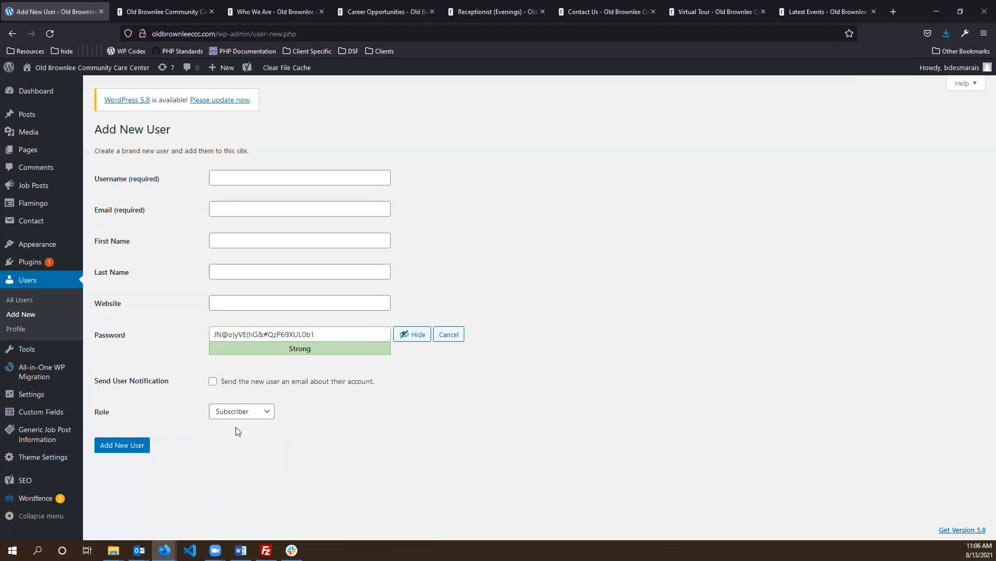
pyautogui.click(262, 412)
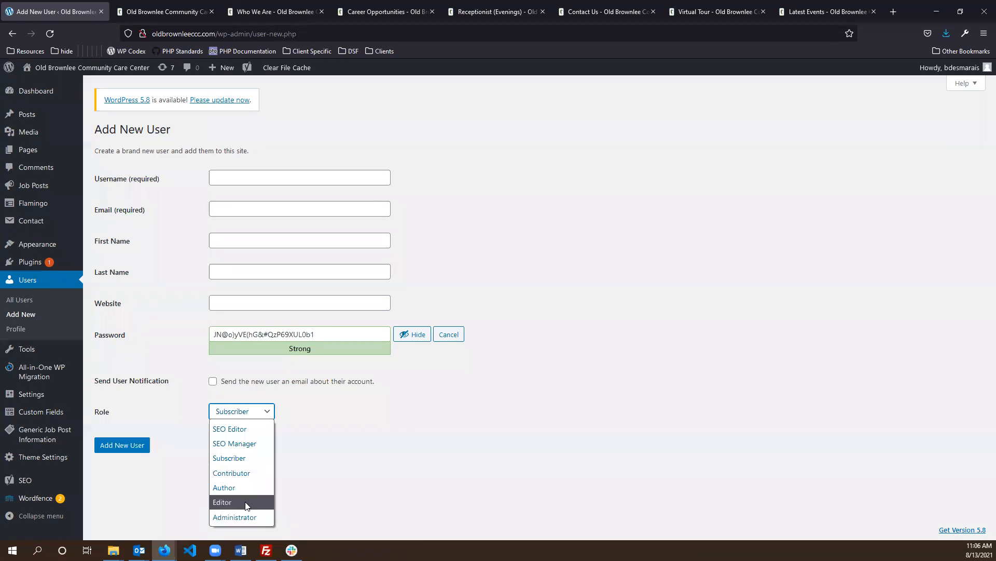
pyautogui.click(246, 506)
pyautogui.click(260, 415)
pyautogui.click(240, 517)
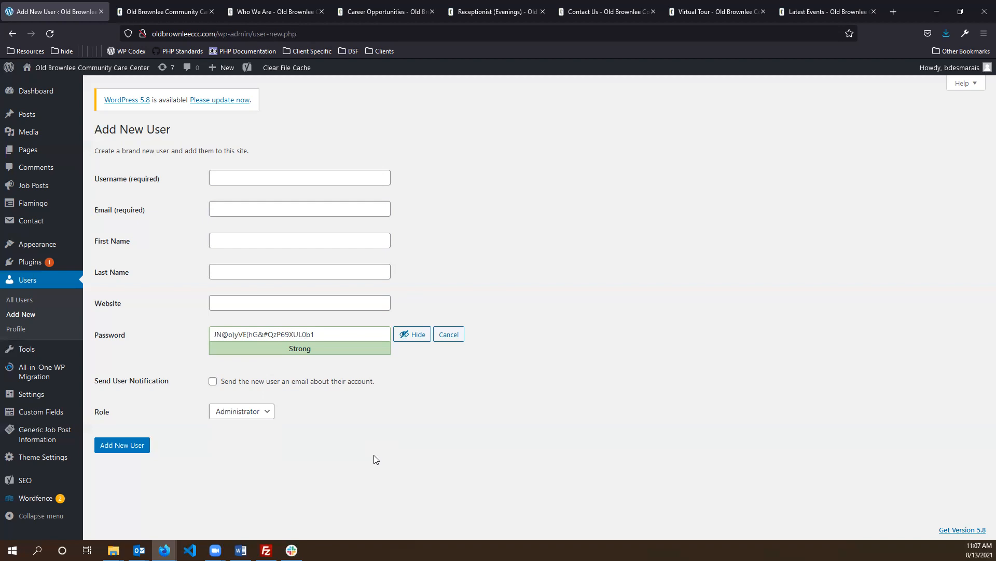
pyautogui.click(266, 413)
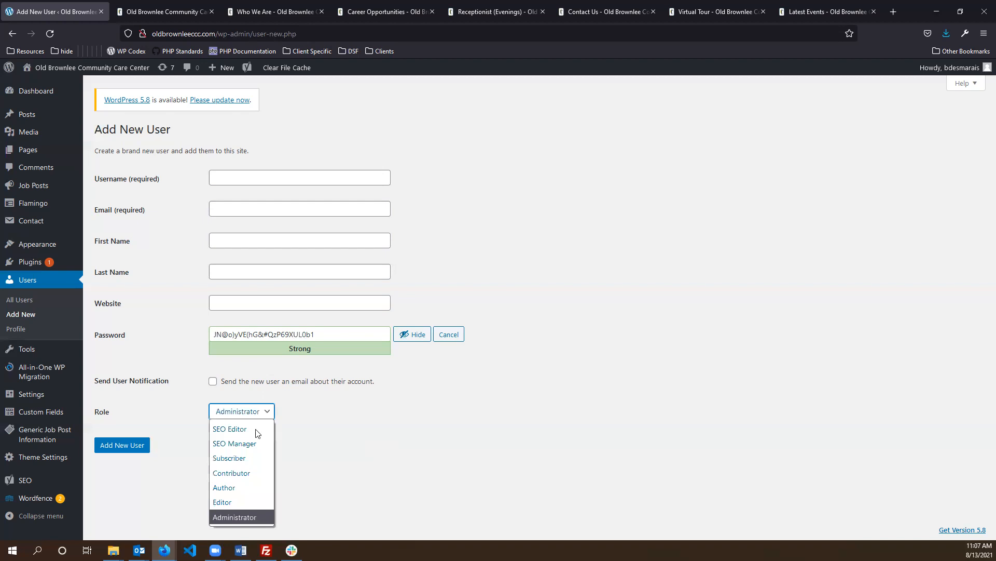
pyautogui.click(242, 503)
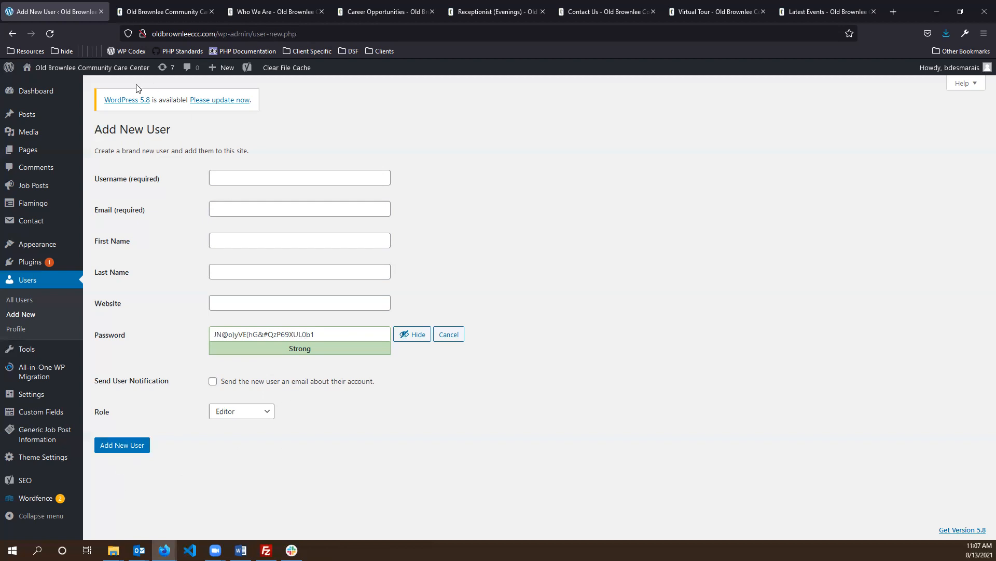
# - Leave the unsaved Add New User form for the Dashboard, declining the browser's password save
pyautogui.click(34, 93)
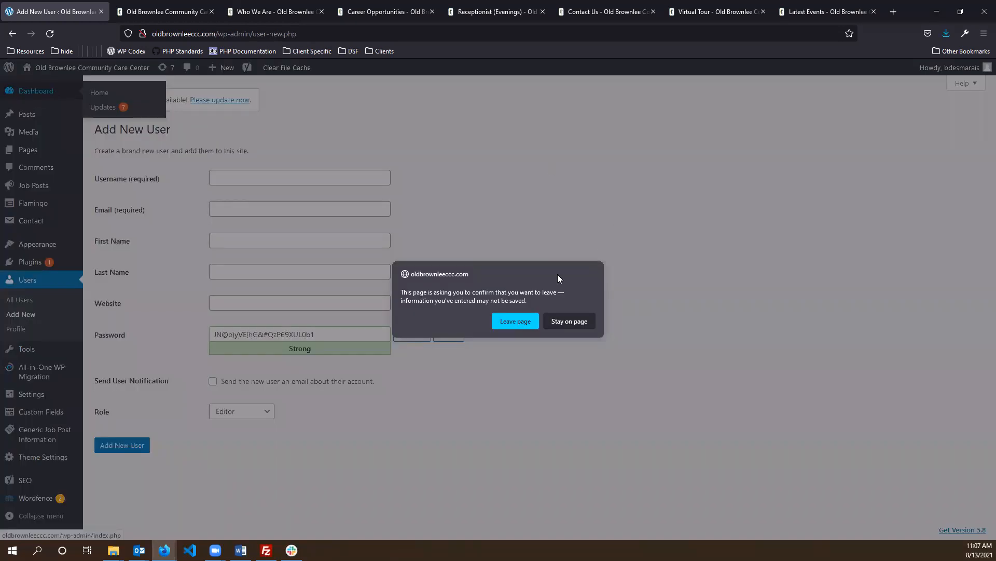
pyautogui.click(515, 321)
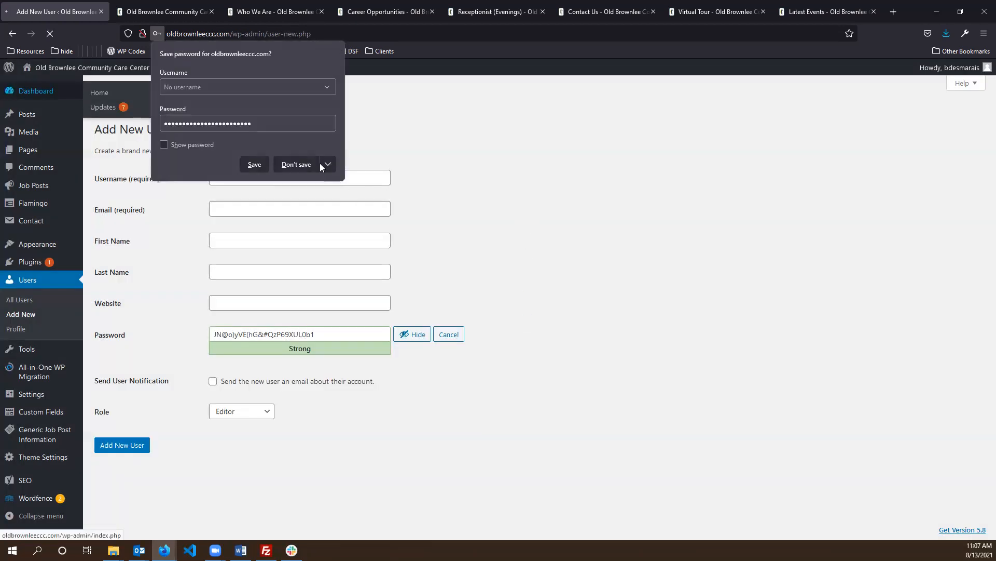
pyautogui.click(318, 164)
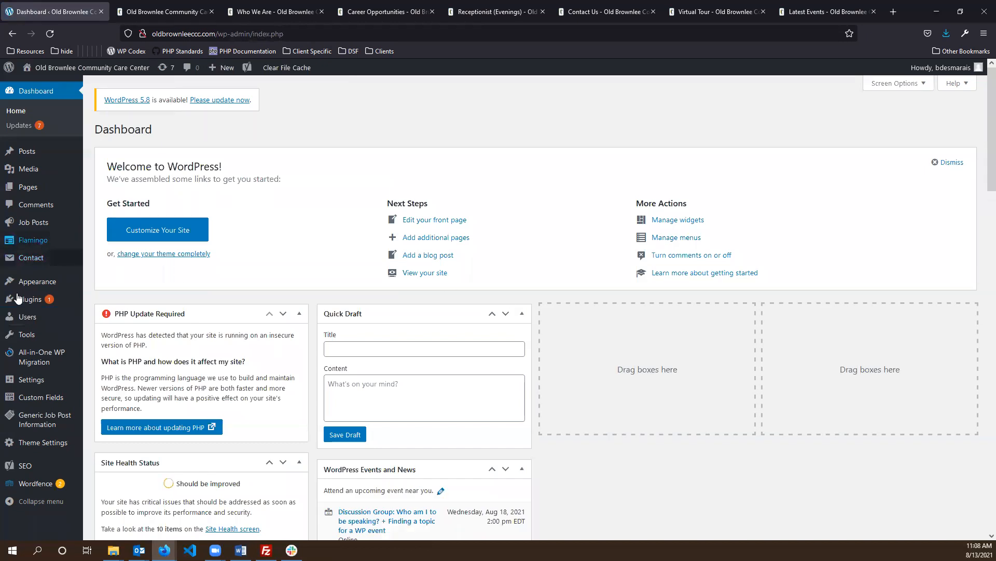
# - Open the All Users list and scroll through its 14 accounts
pyautogui.click(66, 318)
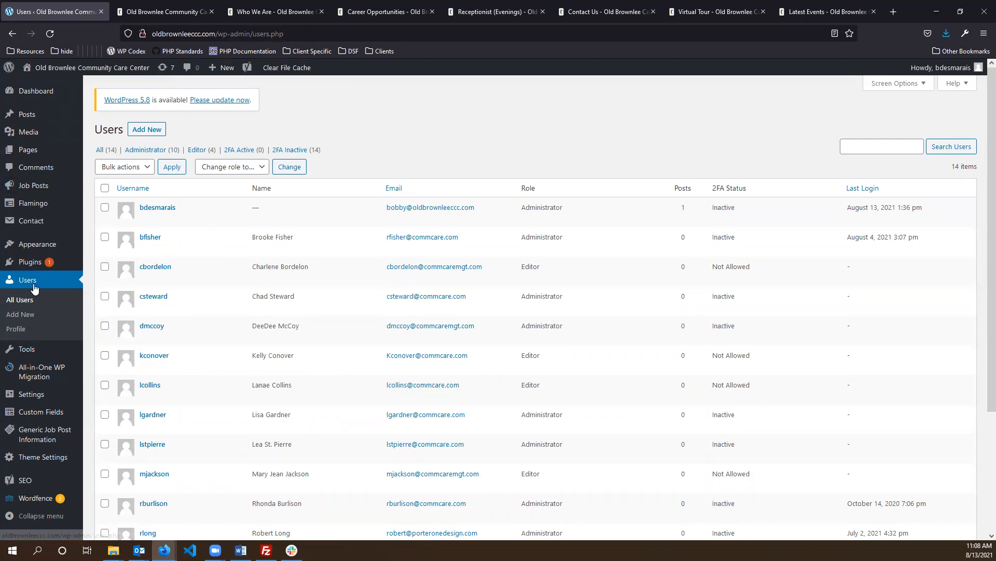
pyautogui.scroll(-3, 238, 260)
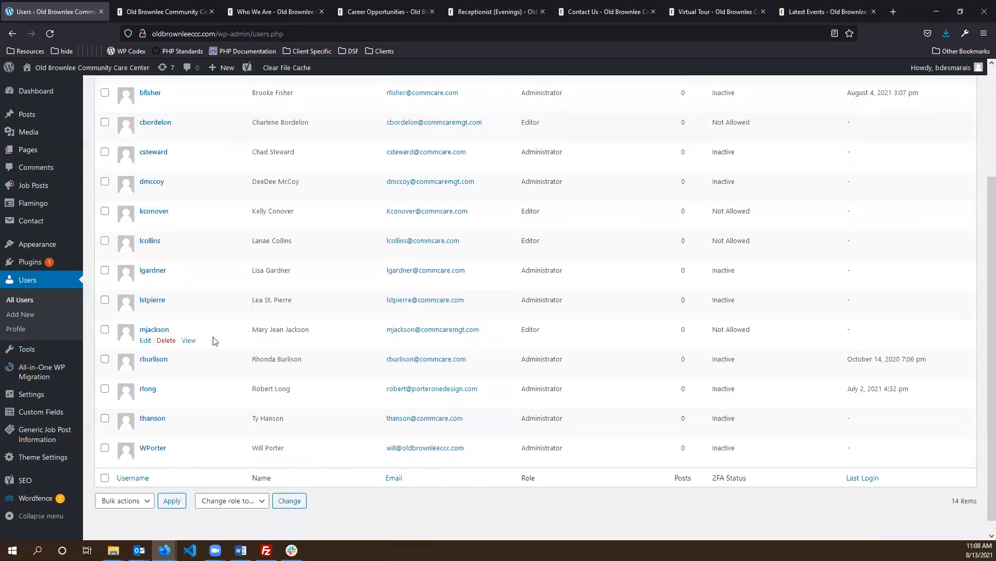
pyautogui.scroll(2, 205, 261)
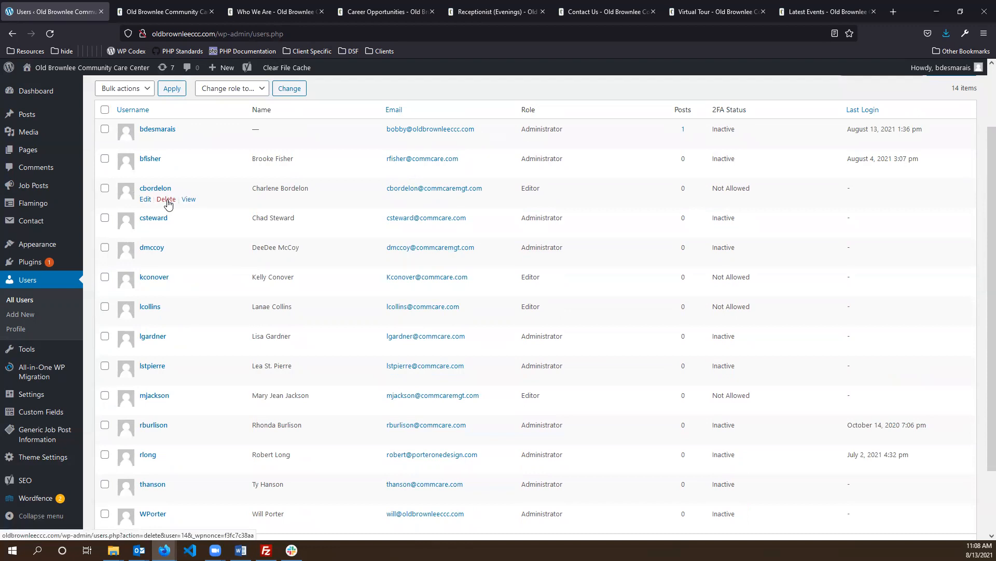
pyautogui.scroll(2, 167, 204)
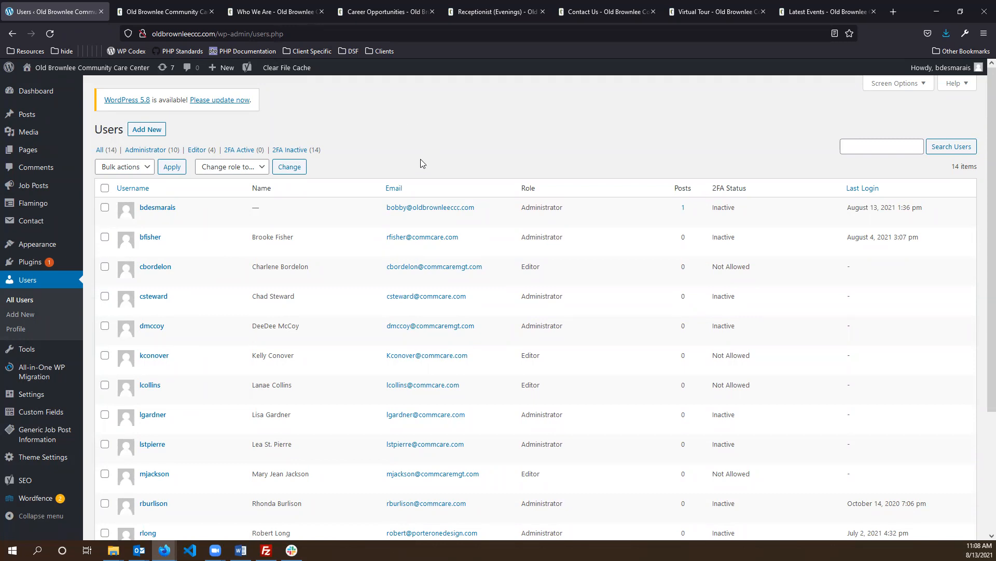
pyautogui.moveTo(168, 341)
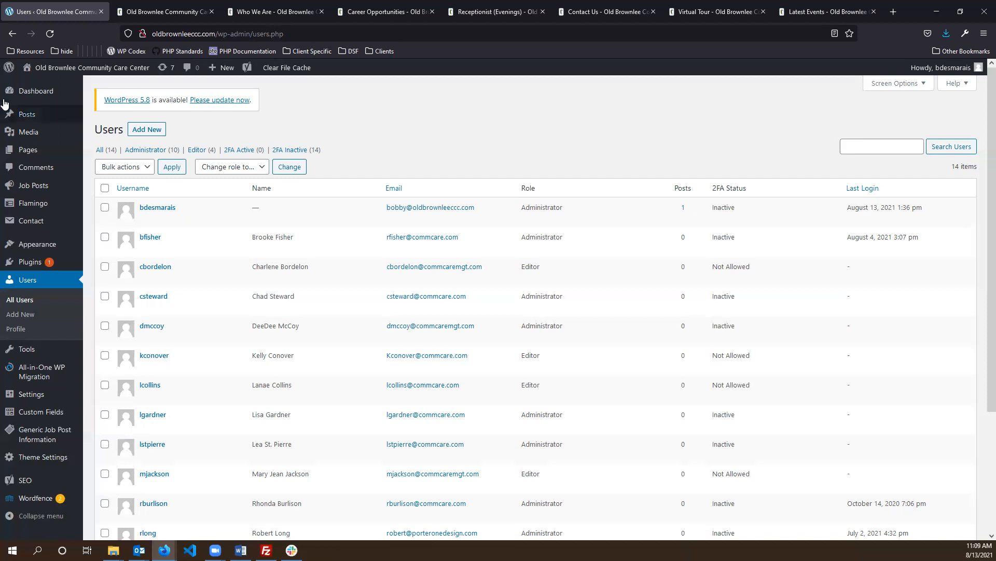
# - View the live site home page and open Programs and Services from the top navigation
pyautogui.click(36, 82)
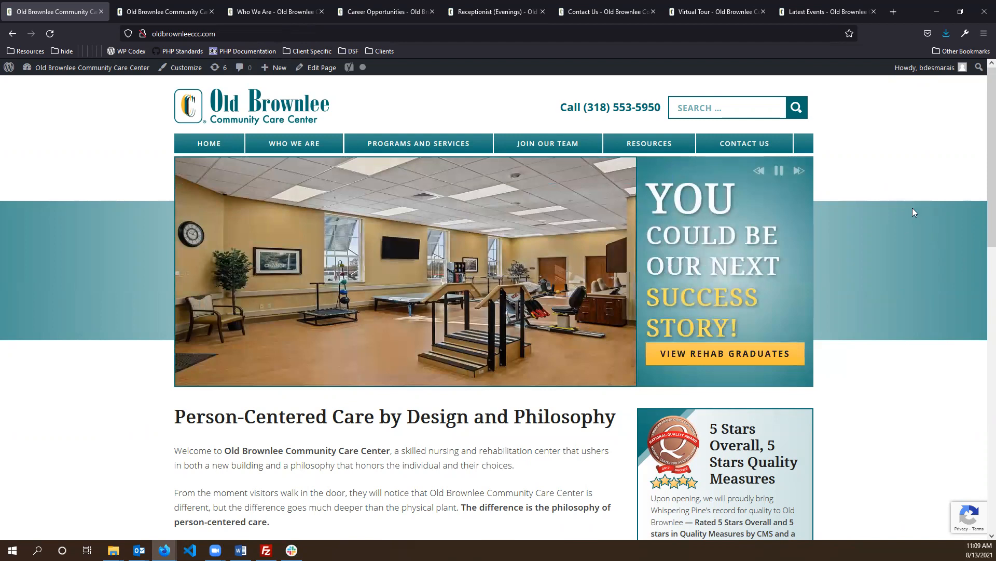
pyautogui.scroll(-2, 912, 207)
pyautogui.scroll(2, 912, 208)
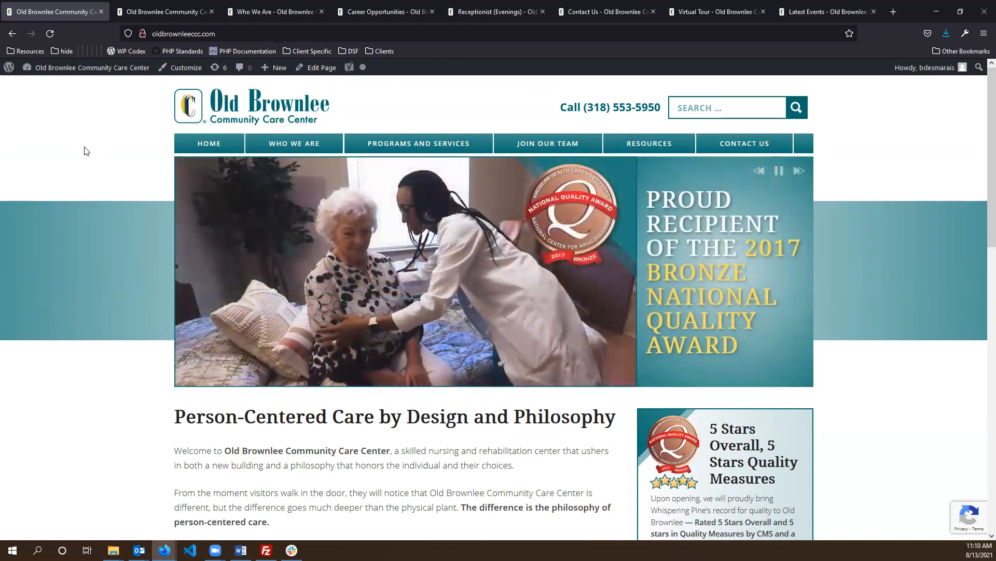
pyautogui.moveTo(393, 150)
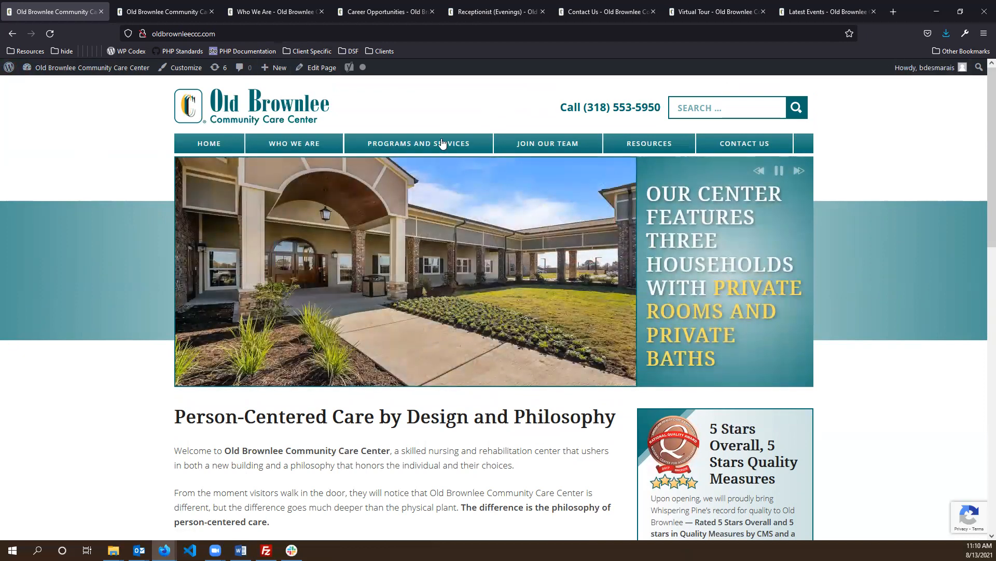
pyautogui.click(408, 166)
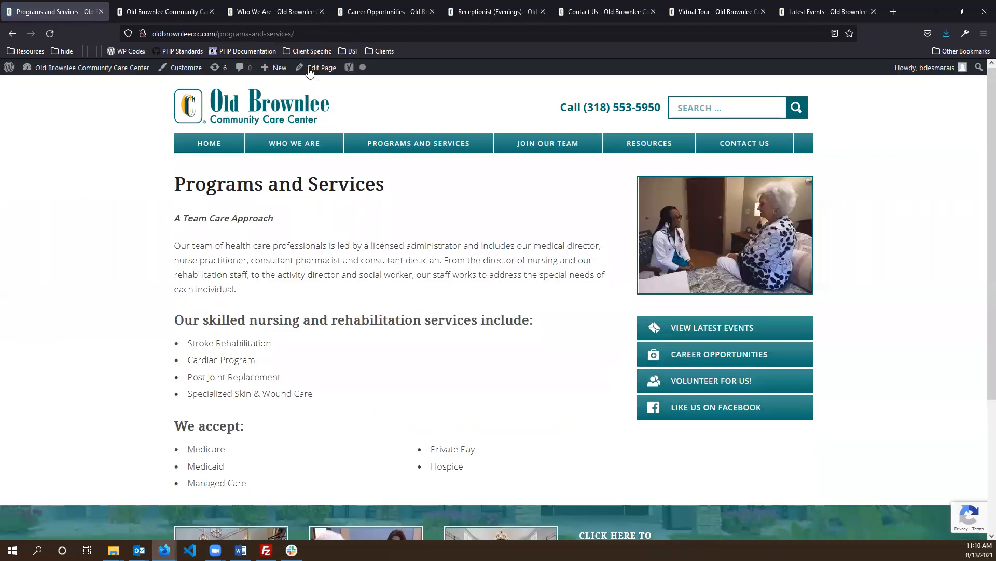
# - Open the Programs and Services page in the editor via Dashboard and Pages > All Pages
pyautogui.click(313, 73)
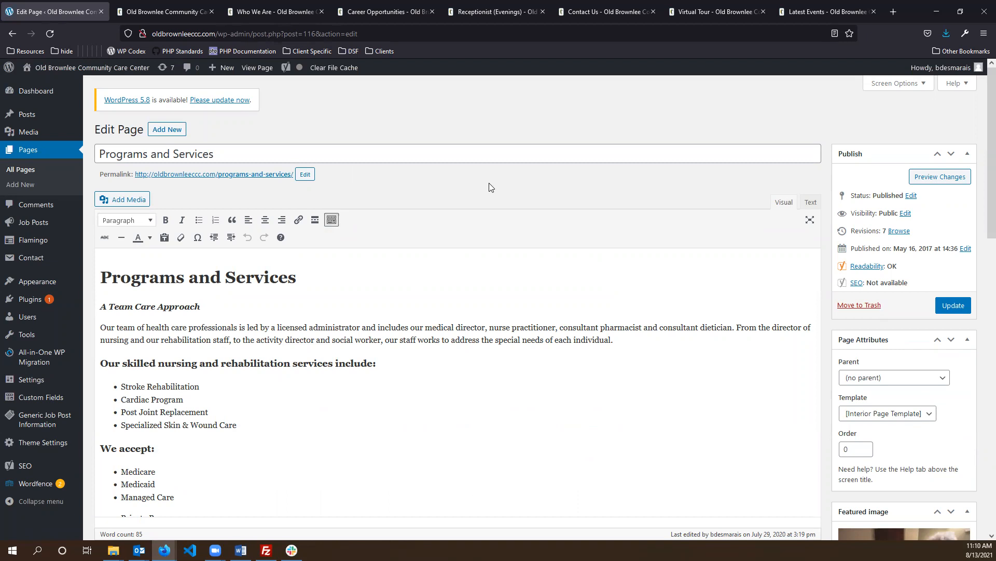
pyautogui.click(36, 90)
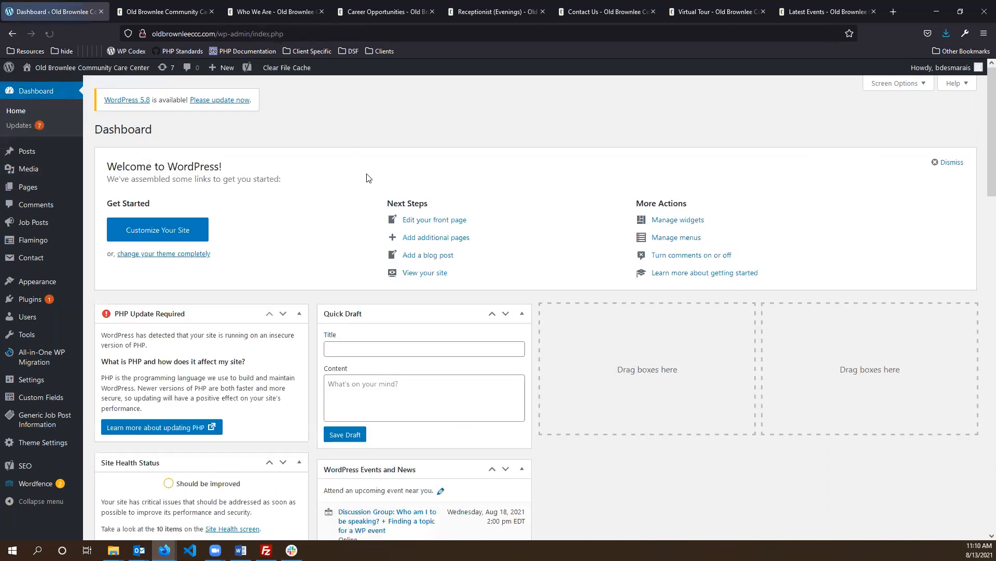
pyautogui.click(30, 187)
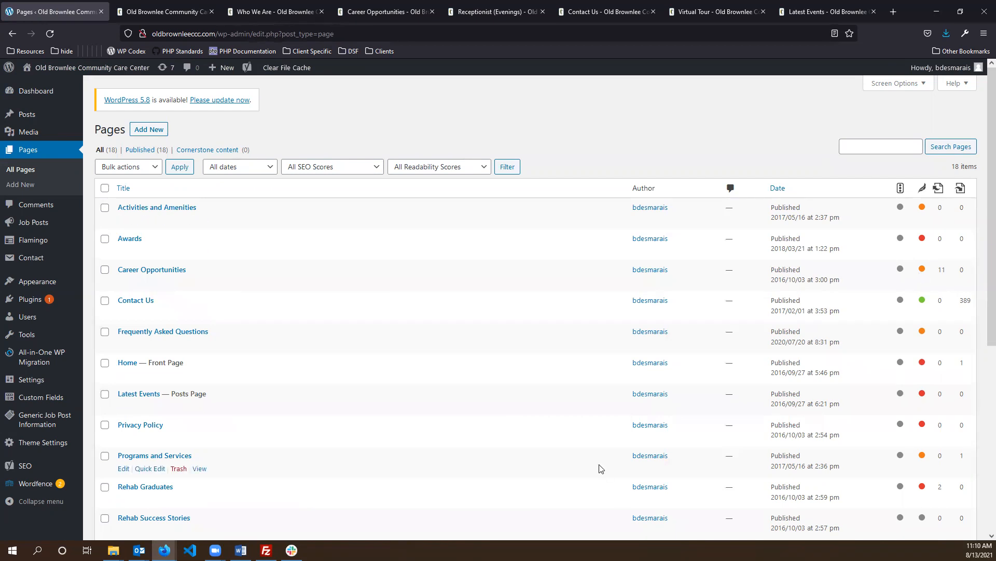
pyautogui.scroll(-6, 363, 249)
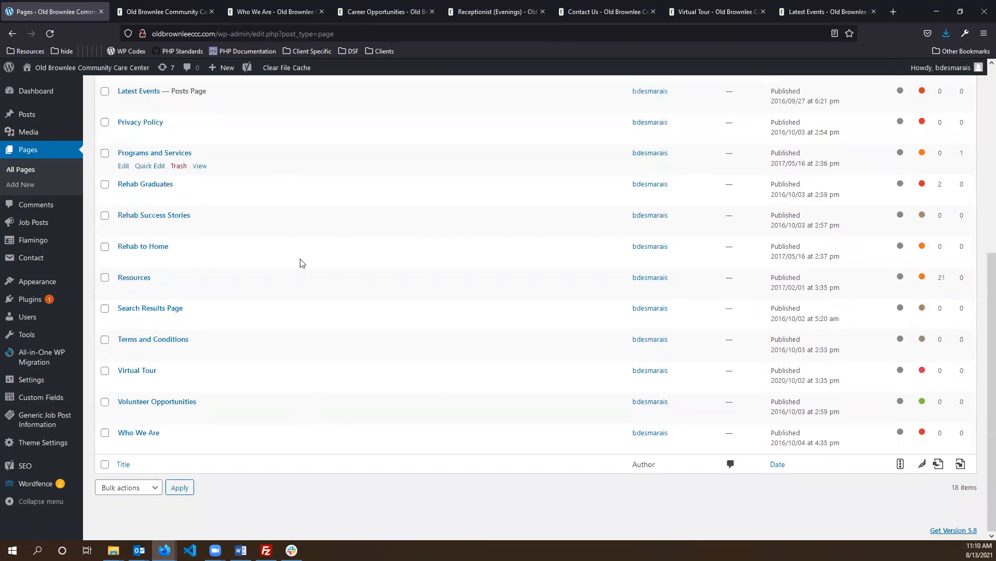
pyautogui.scroll(2, 270, 301)
pyautogui.scroll(2, 173, 196)
pyautogui.scroll(-2, 156, 329)
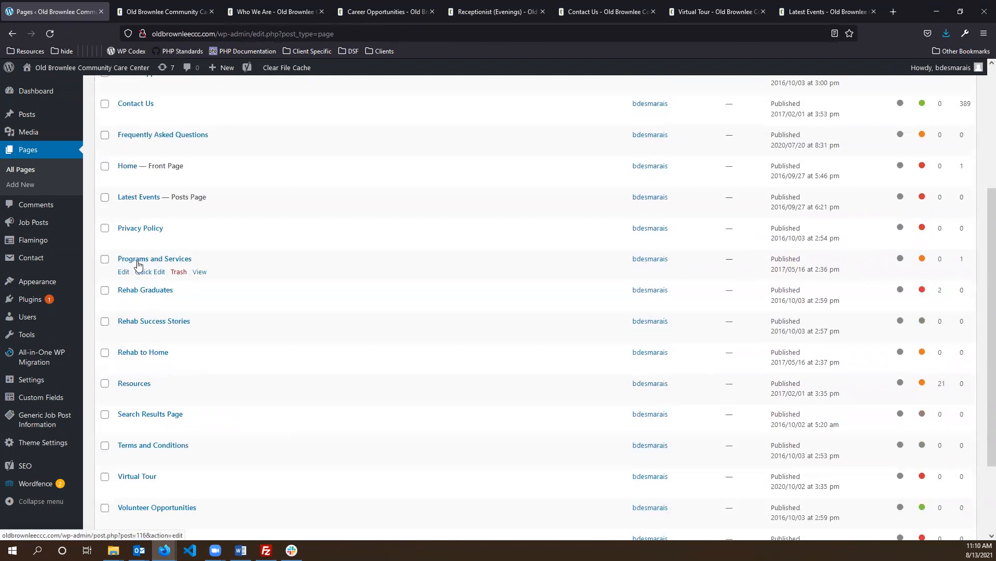
pyautogui.click(137, 260)
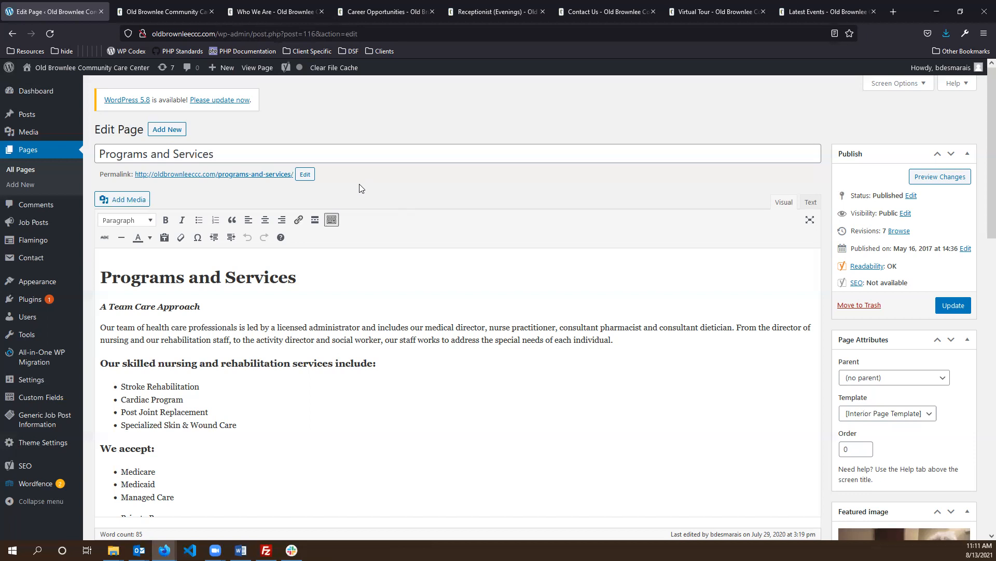
pyautogui.click(314, 151)
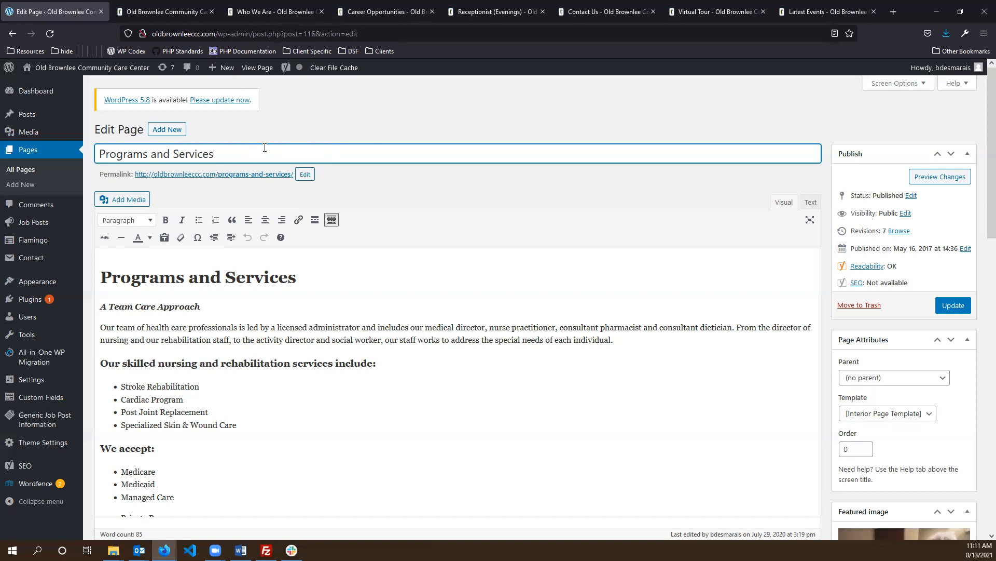
pyautogui.tripleClick(313, 153)
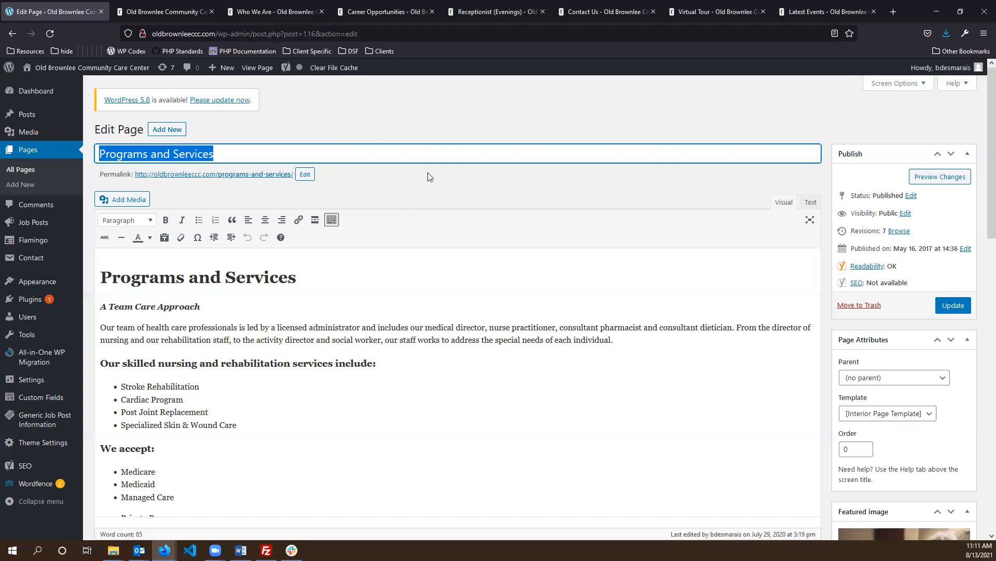
pyautogui.click(361, 185)
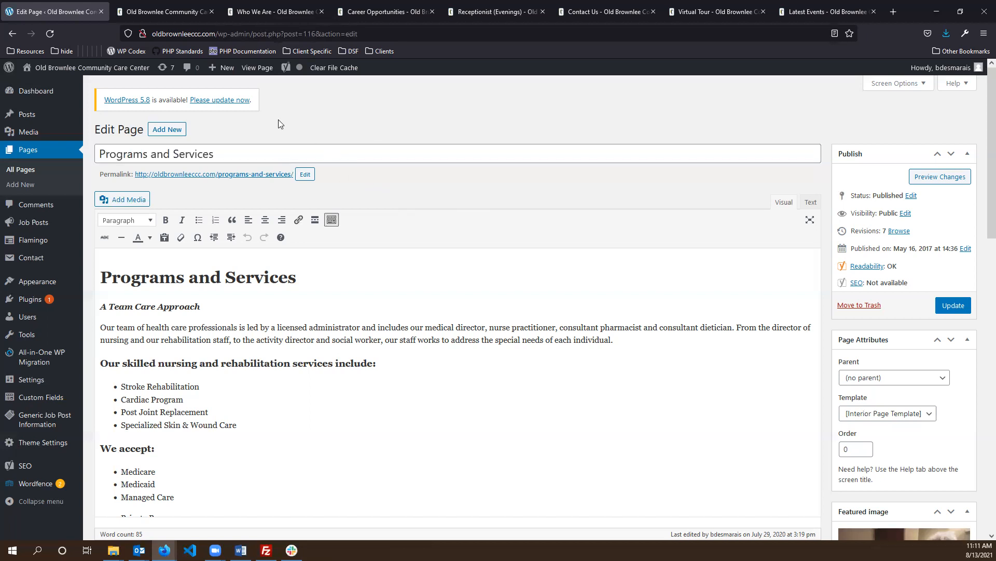
pyautogui.tripleClick(281, 153)
pyautogui.click(432, 180)
pyautogui.tripleClick(227, 154)
pyautogui.click(415, 192)
pyautogui.tripleClick(223, 155)
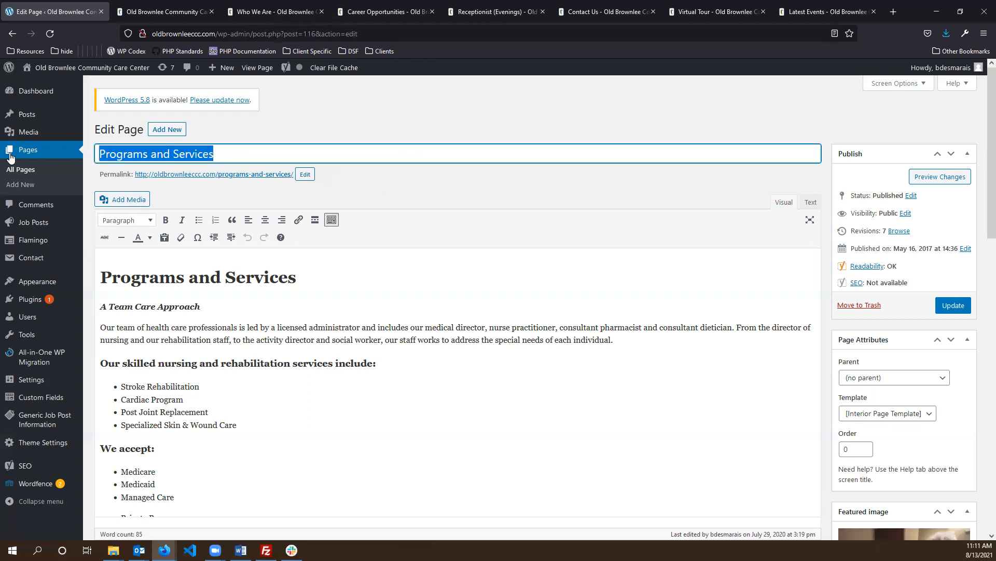
pyautogui.click(362, 189)
pyautogui.moveTo(101, 175); pyautogui.dragTo(116, 175)
pyautogui.click(345, 173)
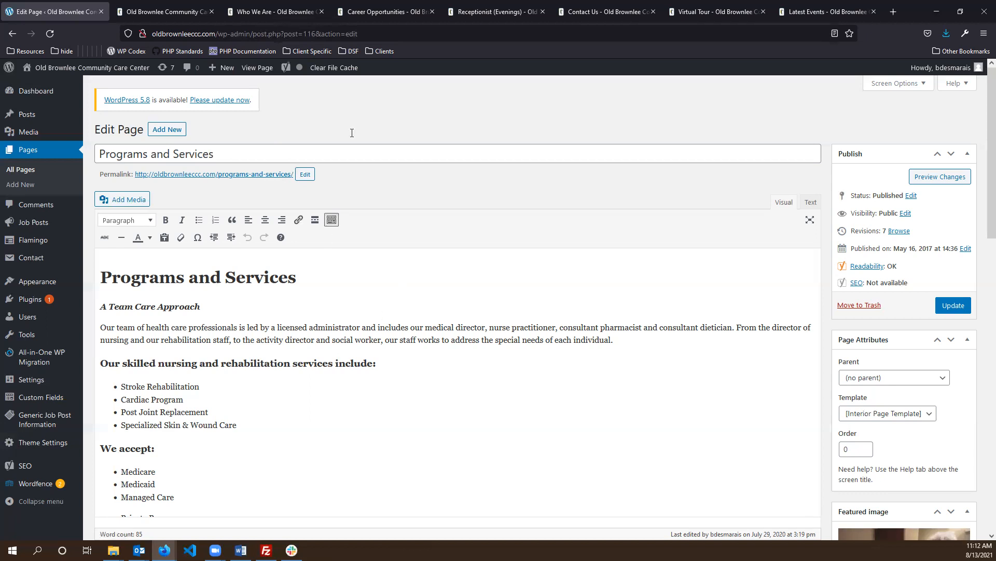
pyautogui.click(429, 384)
pyautogui.click(620, 343)
pyautogui.moveTo(99, 327); pyautogui.dragTo(556, 328)
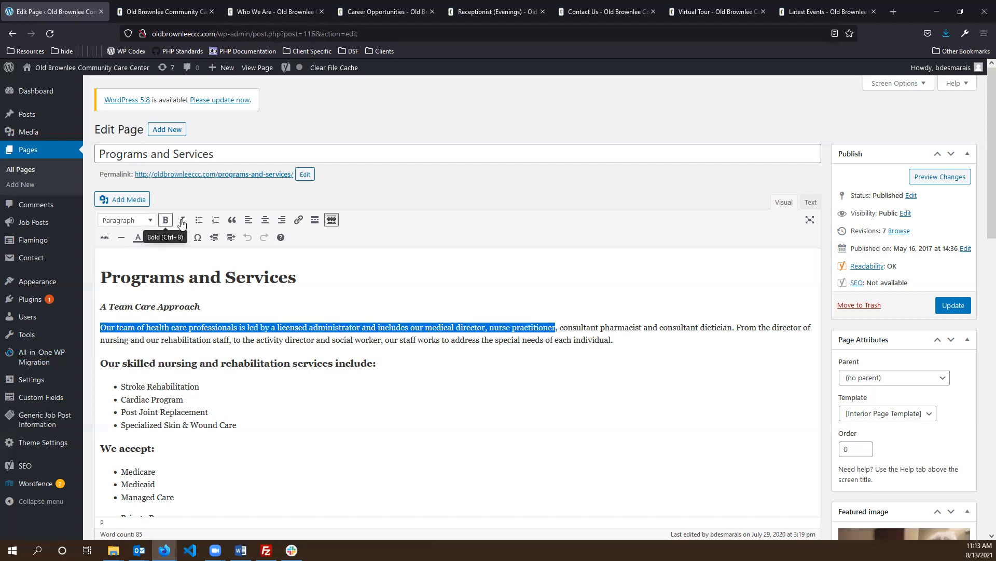
pyautogui.click(639, 337)
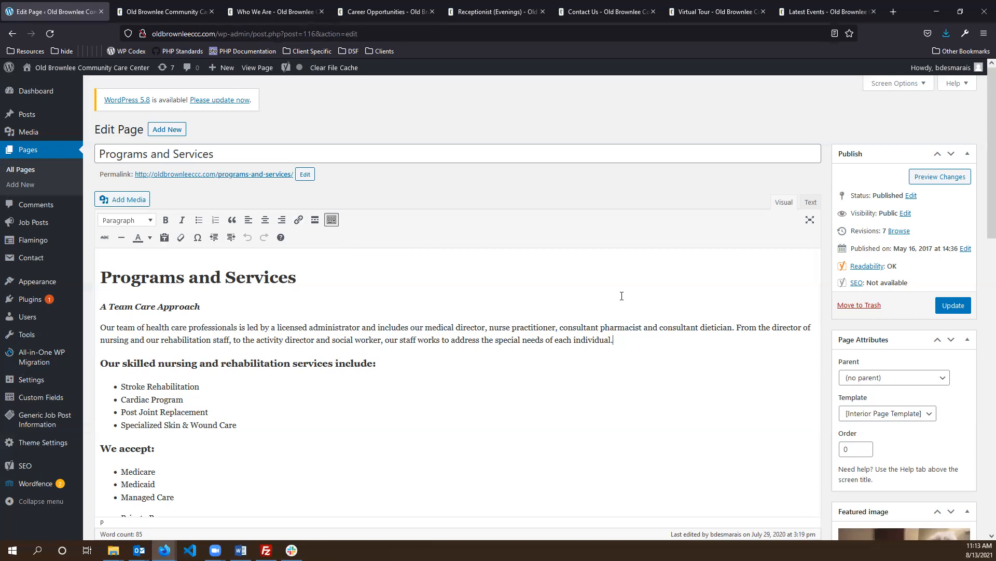
pyautogui.tripleClick(539, 339)
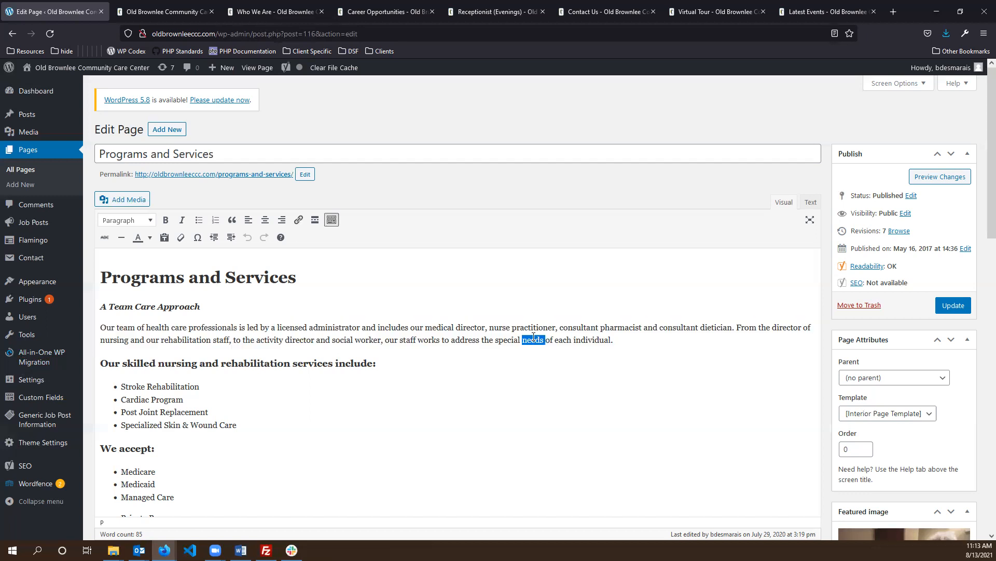
pyautogui.click(127, 224)
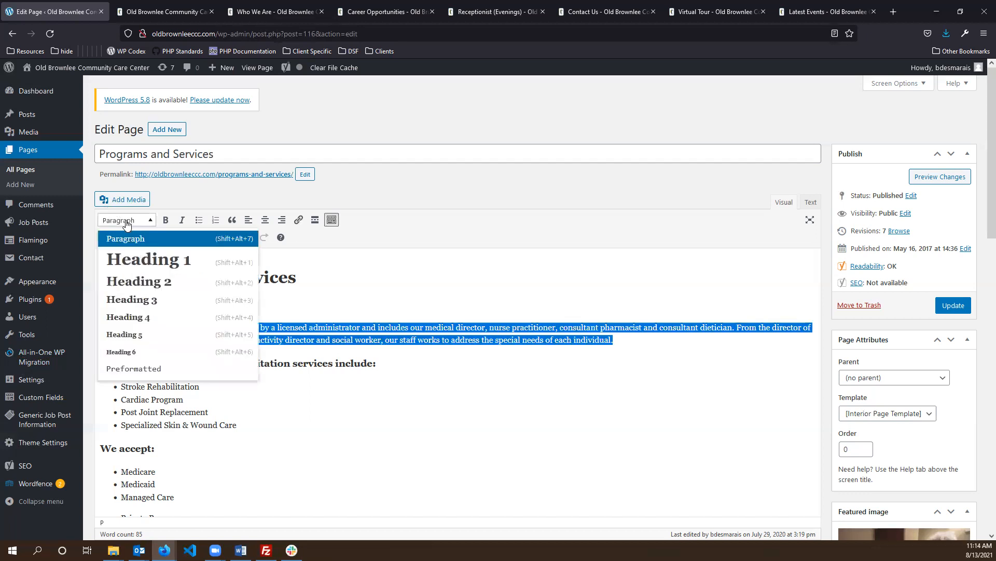
pyautogui.click(147, 263)
pyautogui.click(544, 312)
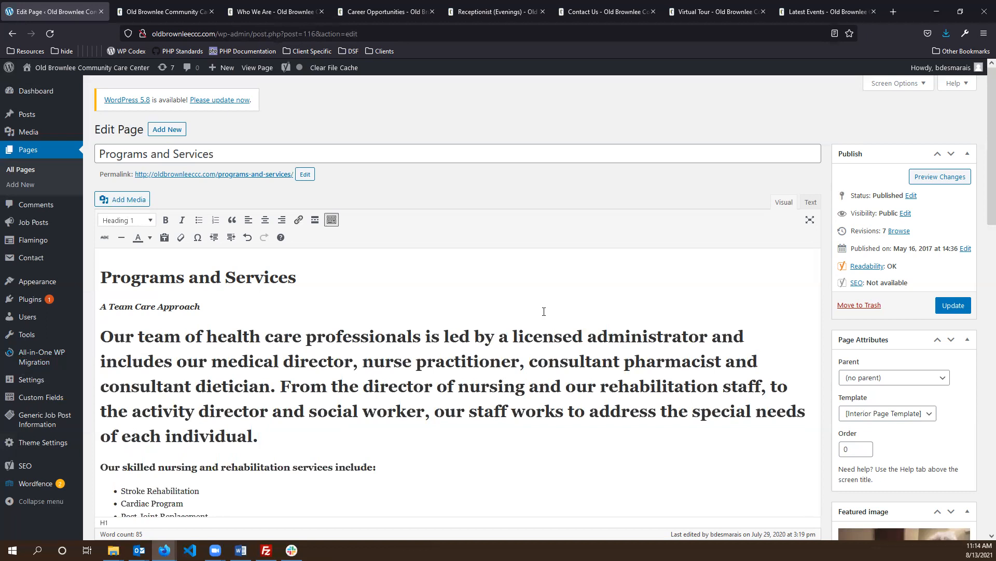
pyautogui.hotkey('ctrl', 'z')
pyautogui.click(678, 347)
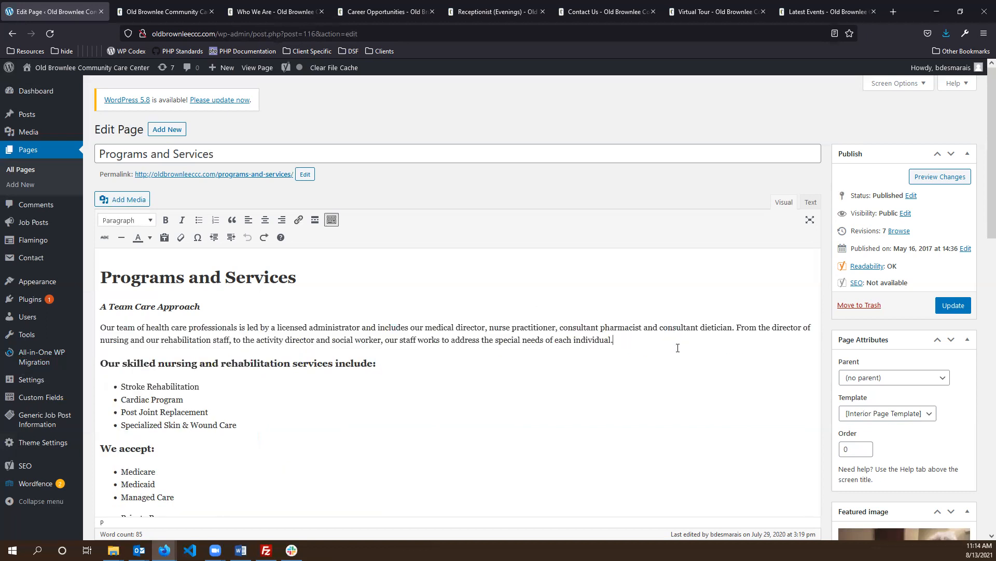
pyautogui.press('Return')
pyautogui.click(126, 199)
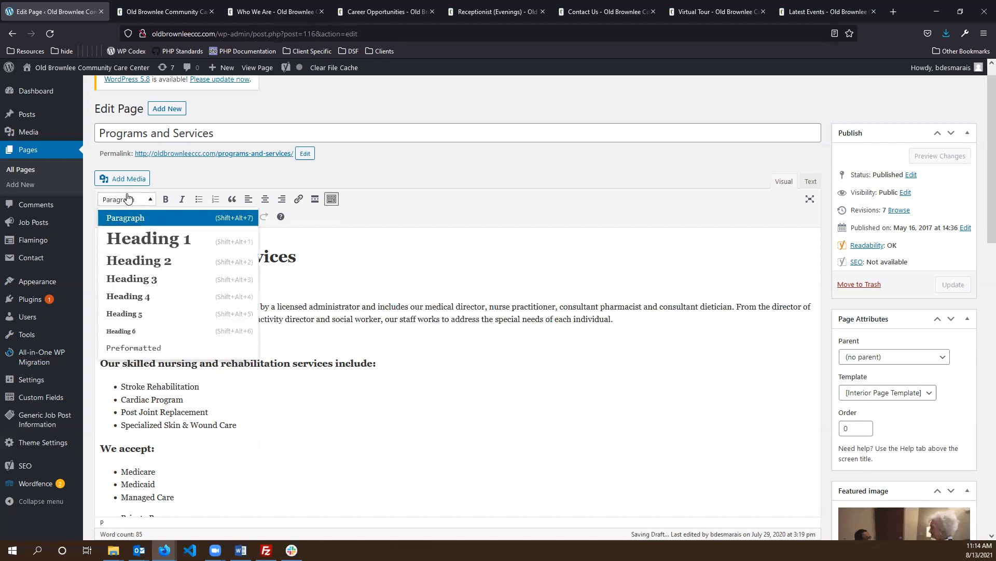
pyautogui.click(144, 237)
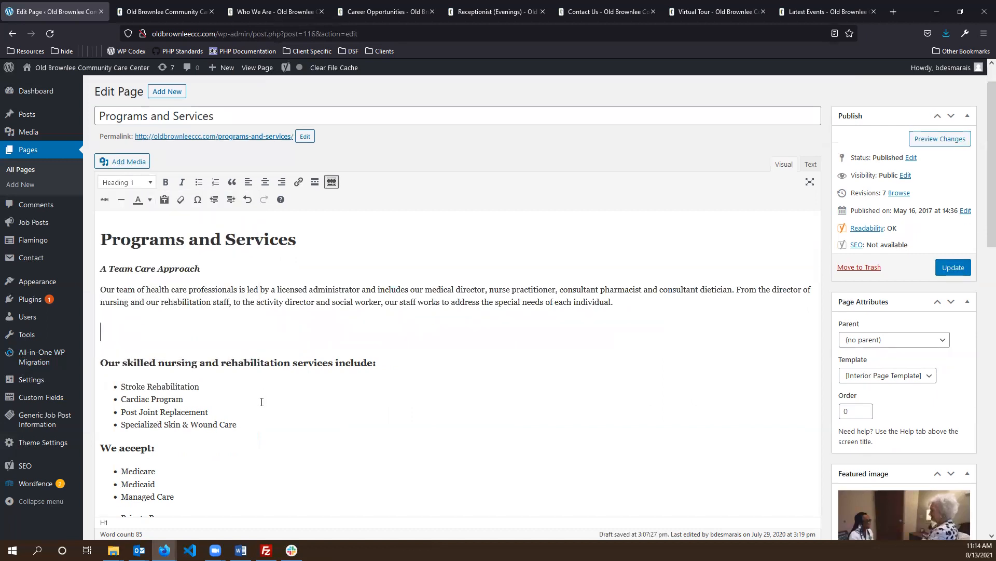
pyautogui.write('headline')
pyautogui.click(109, 185)
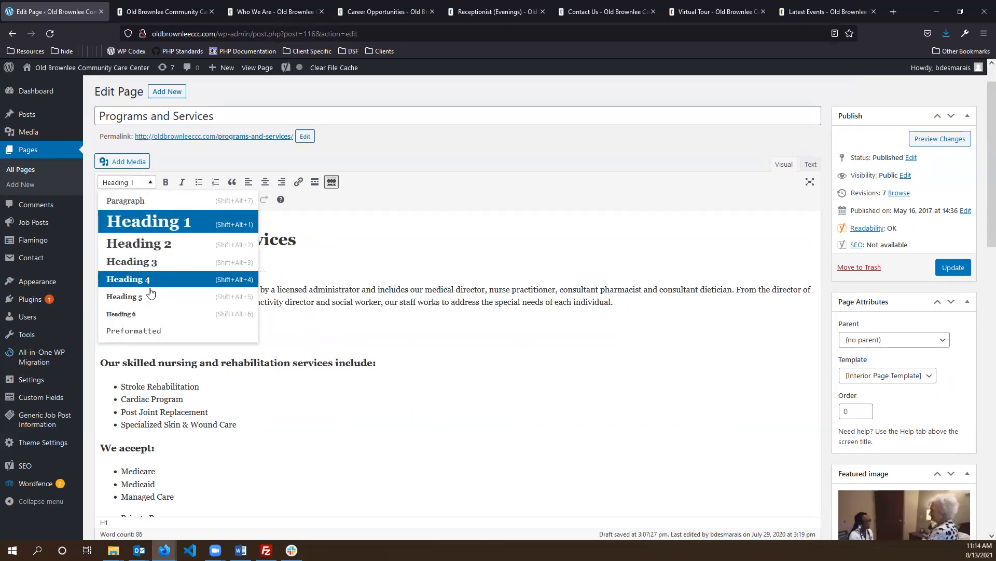
pyautogui.click(320, 331)
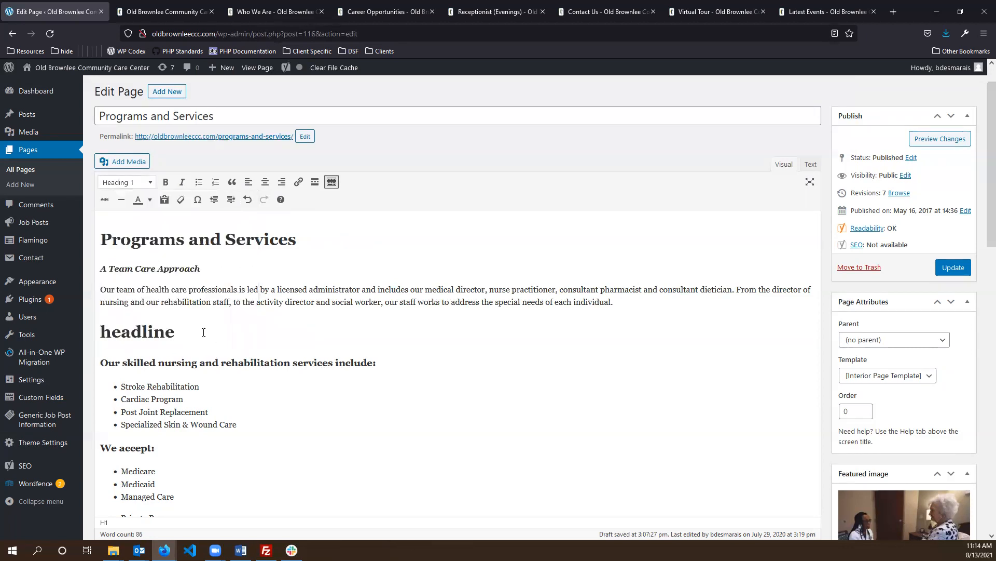
pyautogui.press('Return')
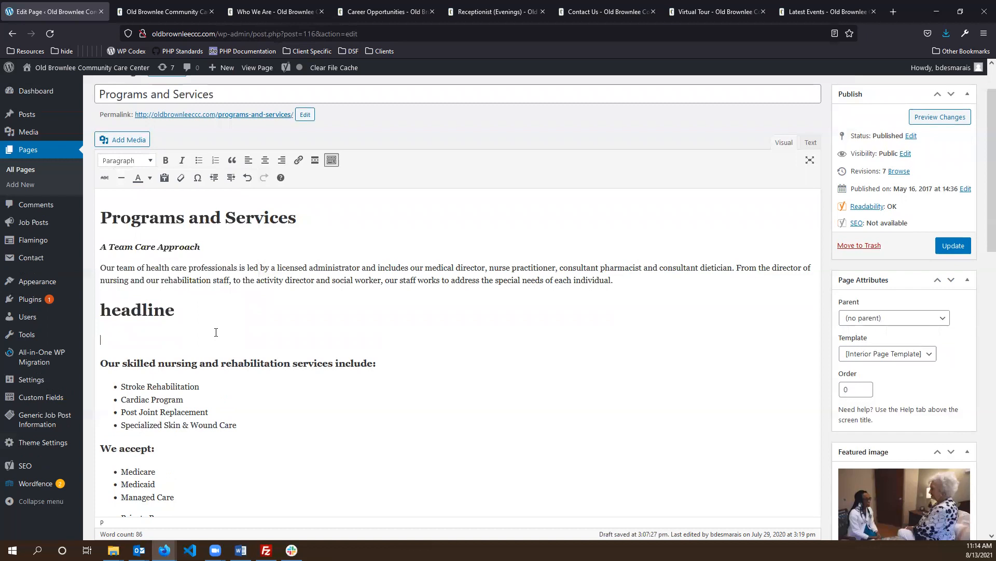
pyautogui.click(137, 159)
pyautogui.click(147, 224)
pyautogui.write('jhgj  hjh jk')
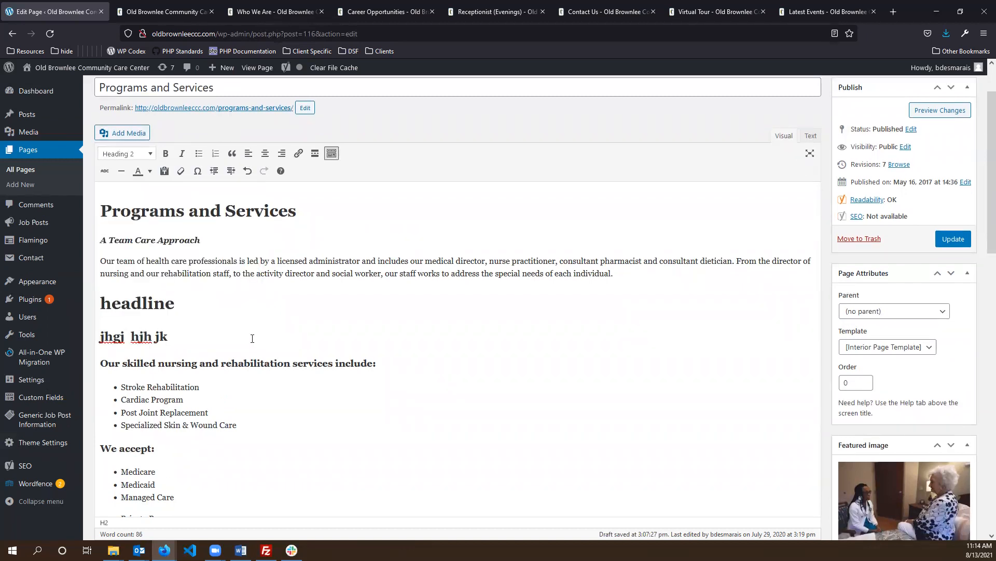
pyautogui.moveTo(252, 339); pyautogui.dragTo(80, 296)
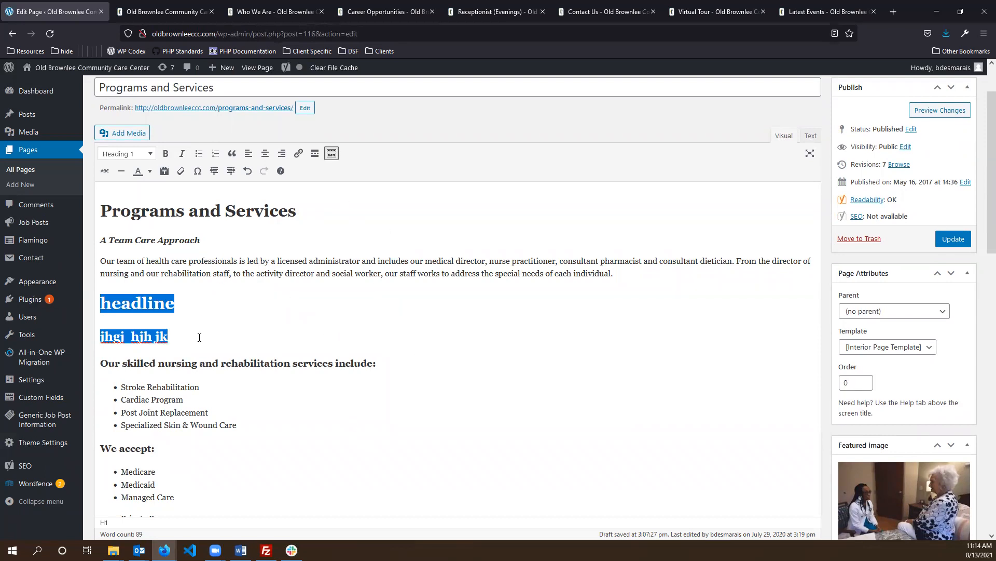
pyautogui.press('BackSpace')
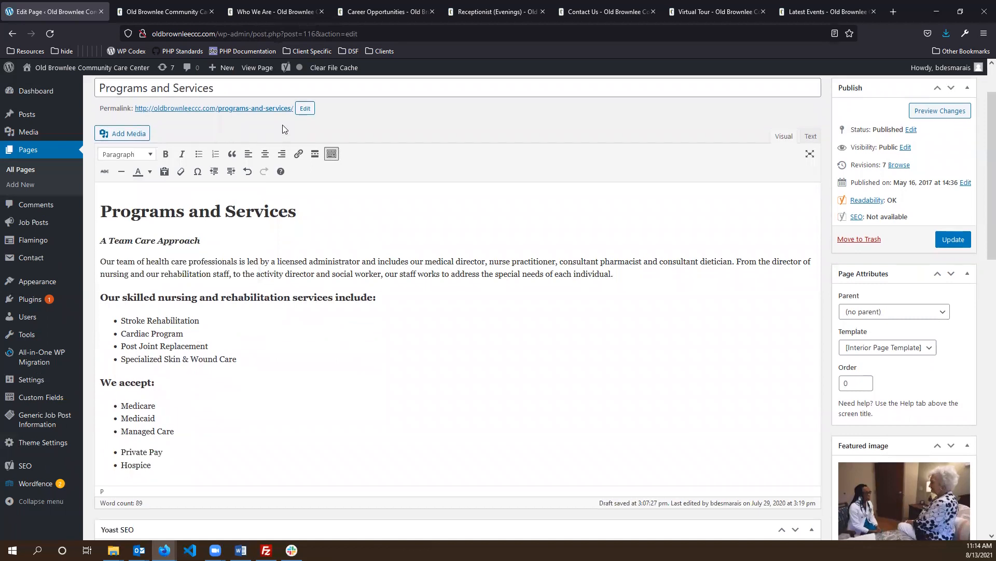
pyautogui.scroll(1, 283, 124)
pyautogui.middleClick(245, 138)
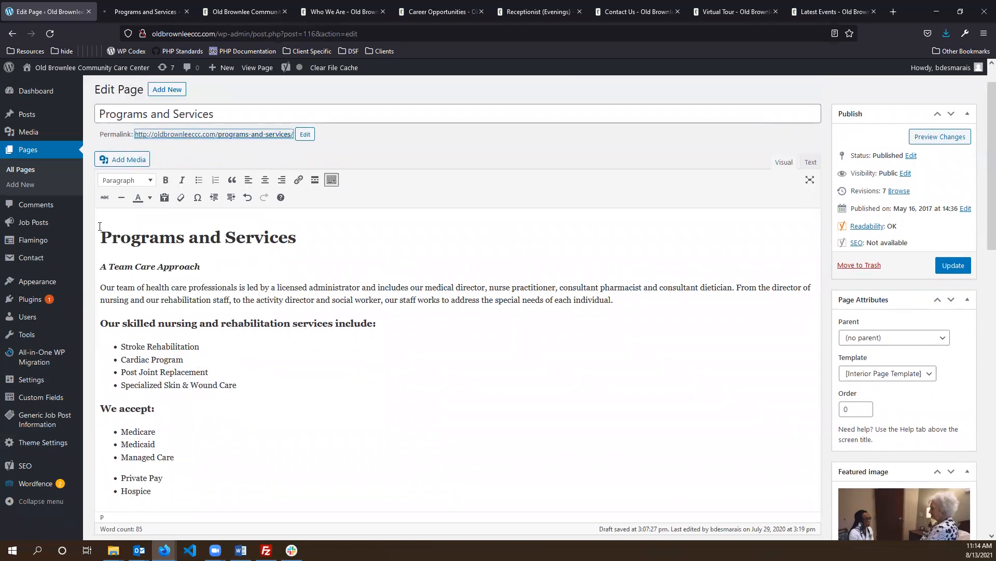
# - Select the Programs and Services heading, Team Care subtitle and Our team paragraph to inspect them
pyautogui.moveTo(101, 233); pyautogui.dragTo(376, 233)
pyautogui.moveTo(203, 267); pyautogui.dragTo(95, 268)
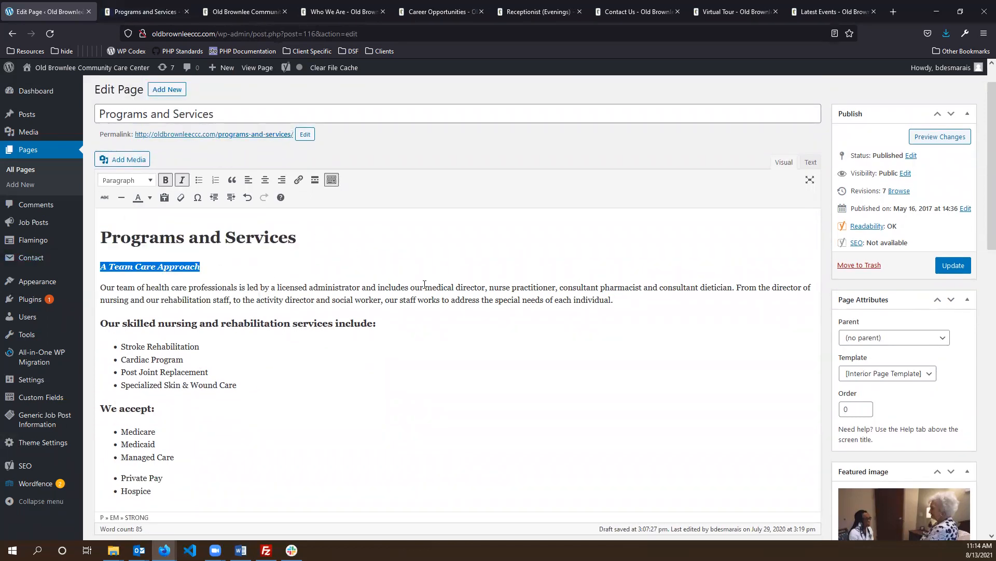
pyautogui.moveTo(633, 306); pyautogui.dragTo(5, 284)
pyautogui.hotkey('ctrl', 'Tab')
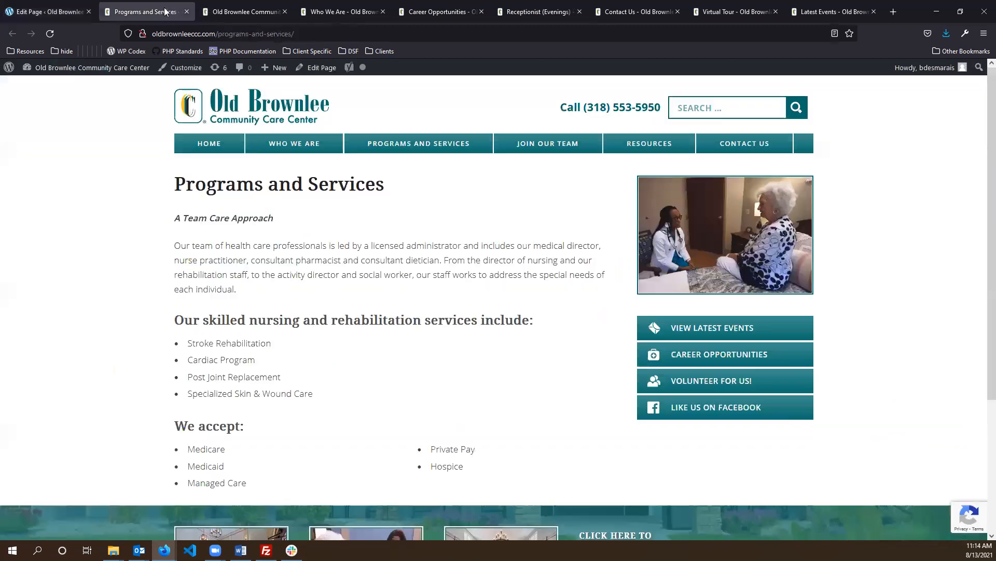
pyautogui.tripleClick(175, 184)
pyautogui.click(192, 236)
pyautogui.doubleClick(195, 218)
pyautogui.click(299, 297)
# - Inspect the heading, intro paragraph and services heading, then return to the editor's intro paragraph
pyautogui.moveTo(173, 188); pyautogui.dragTo(407, 169)
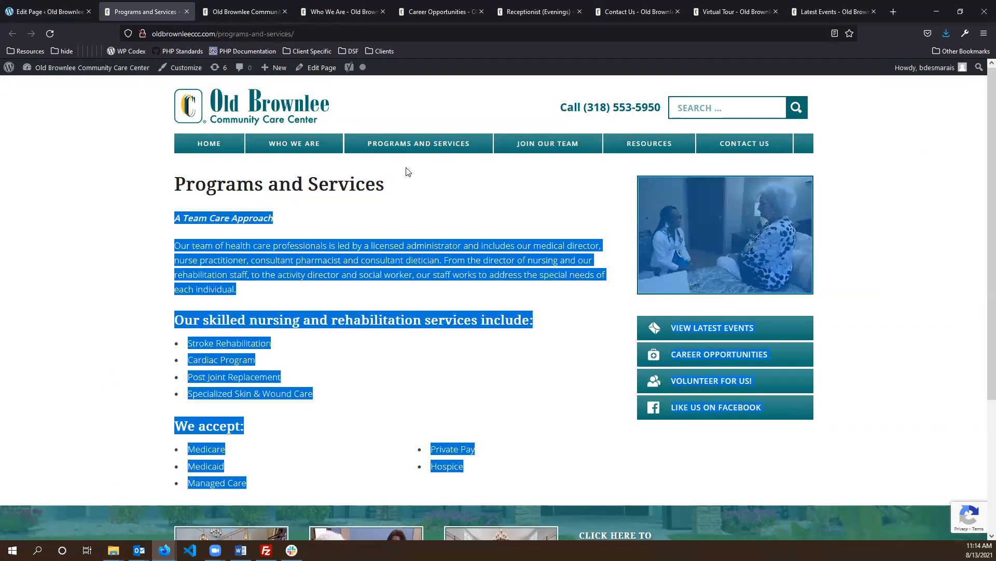
pyautogui.doubleClick(293, 184)
pyautogui.tripleClick(292, 185)
pyautogui.doubleClick(217, 218)
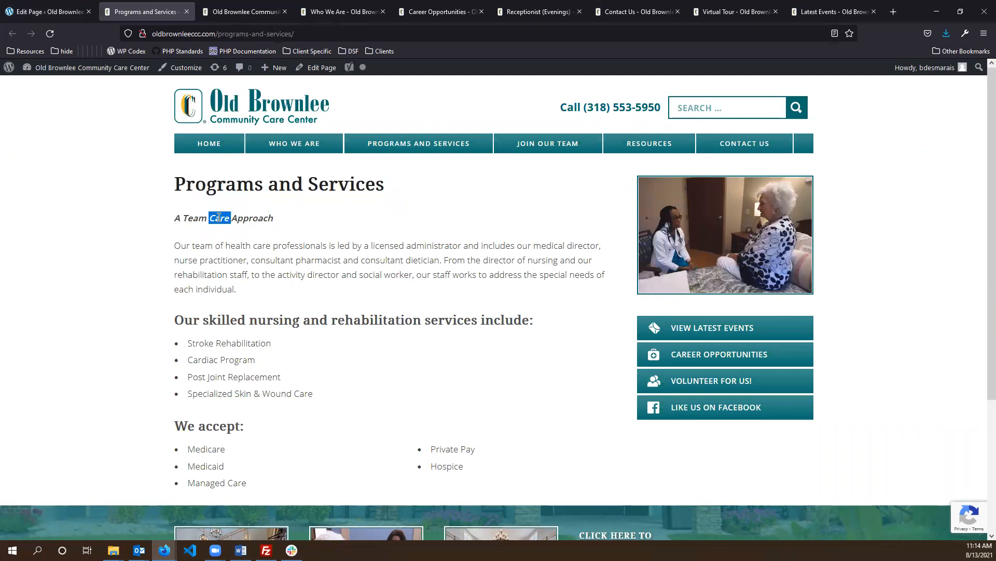
pyautogui.doubleClick(272, 260)
pyautogui.tripleClick(271, 265)
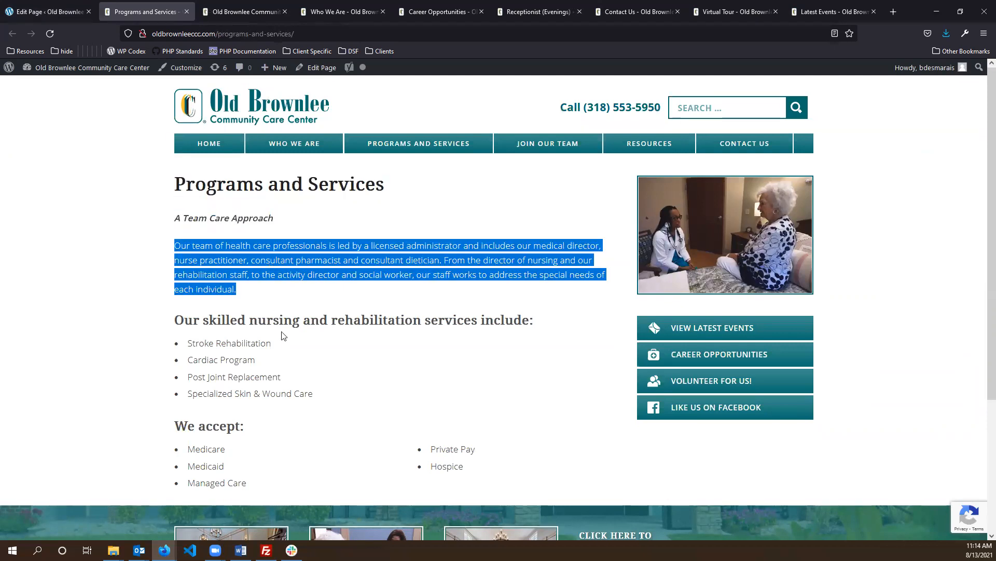
pyautogui.click(305, 322)
pyautogui.tripleClick(305, 321)
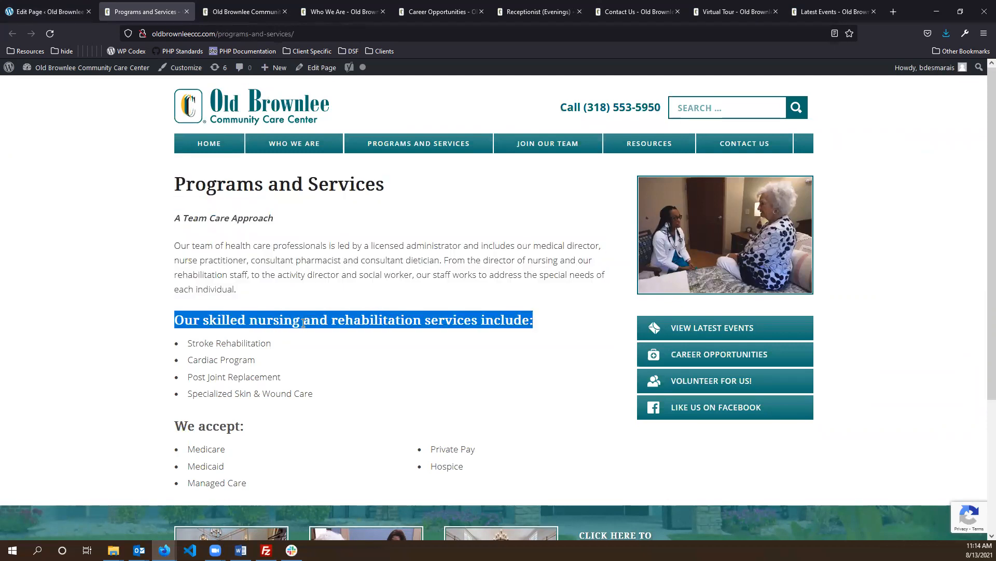
pyautogui.click(127, 280)
pyautogui.click(51, 11)
pyautogui.click(206, 300)
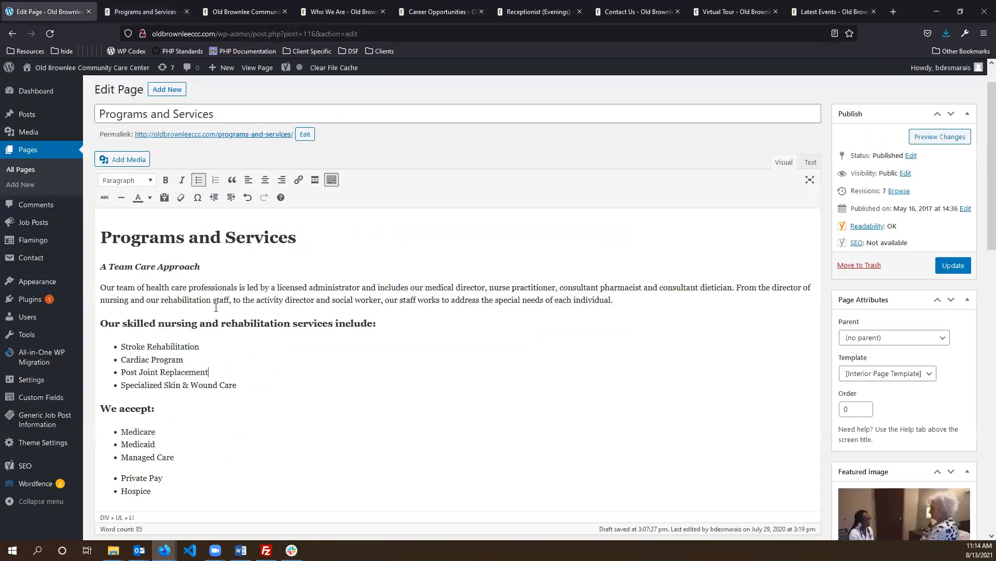
# - Add a fifth bullet 'gbkj hjk hjkhj kjkj jkgfdg' after Specialized Skin & Wound Care
pyautogui.click(337, 322)
pyautogui.click(628, 301)
pyautogui.scroll(-1, 199, 307)
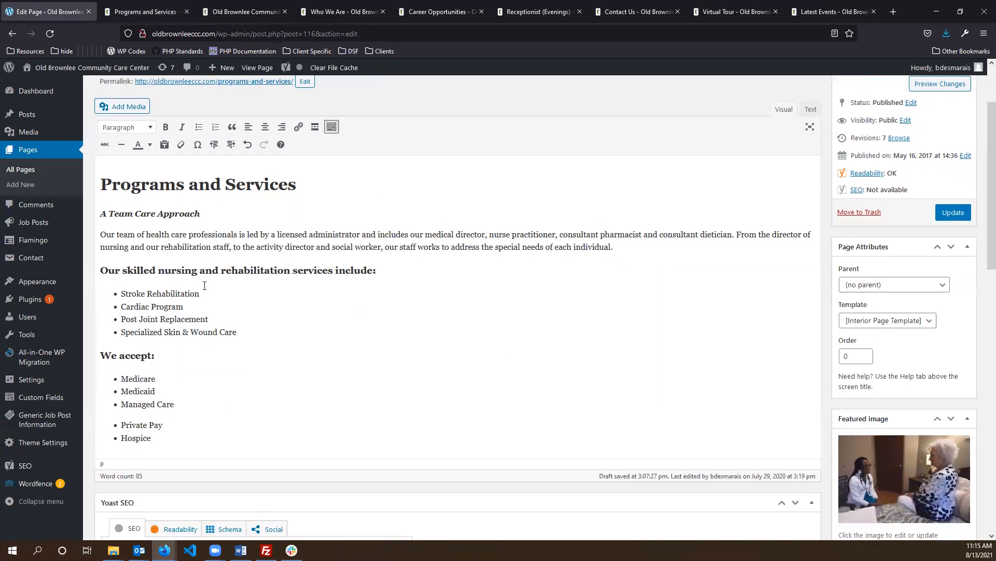
pyautogui.click(275, 327)
pyautogui.press('Return')
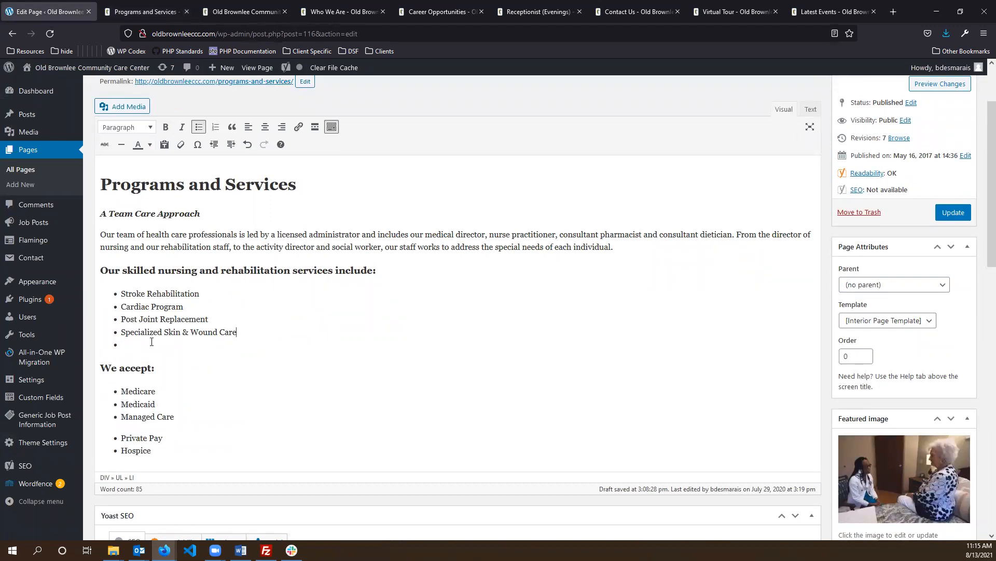
pyautogui.write('gbkj hjk hjkhj kjkj jkgfdg')
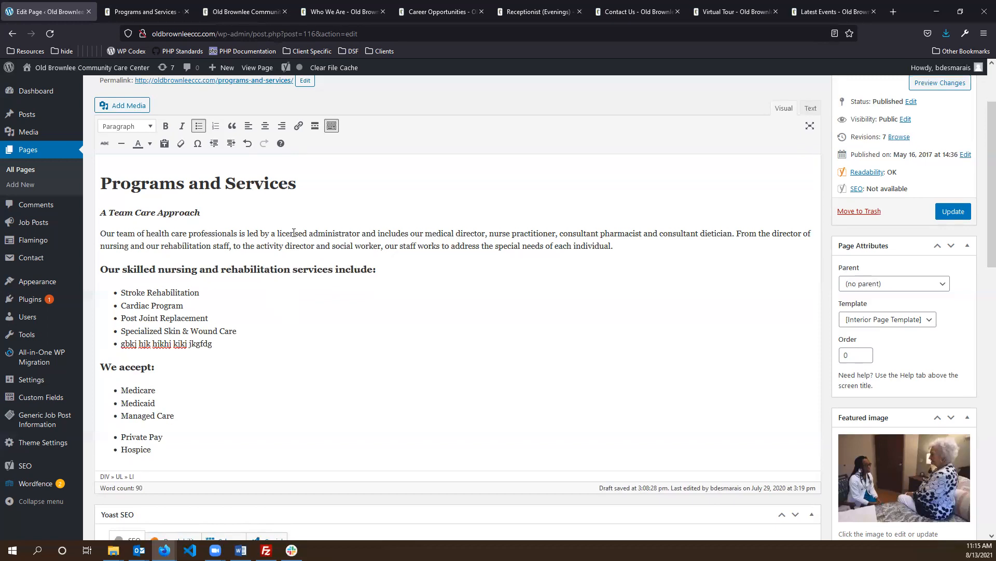
pyautogui.scroll(-4, 291, 260)
pyautogui.scroll(3, 295, 222)
pyautogui.scroll(3, 295, 221)
pyautogui.scroll(-2, 384, 293)
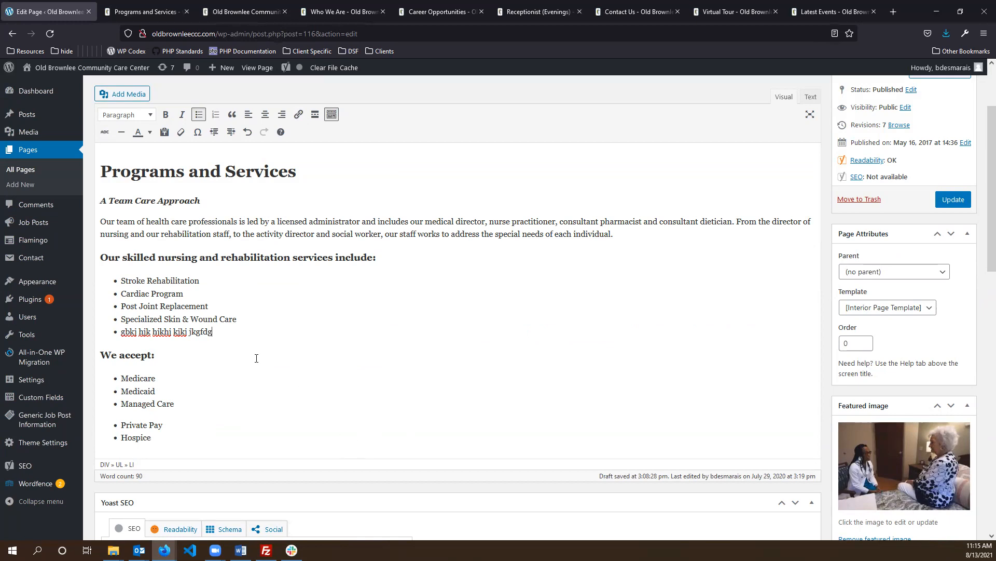
pyautogui.scroll(2, 256, 359)
pyautogui.scroll(-2, 262, 234)
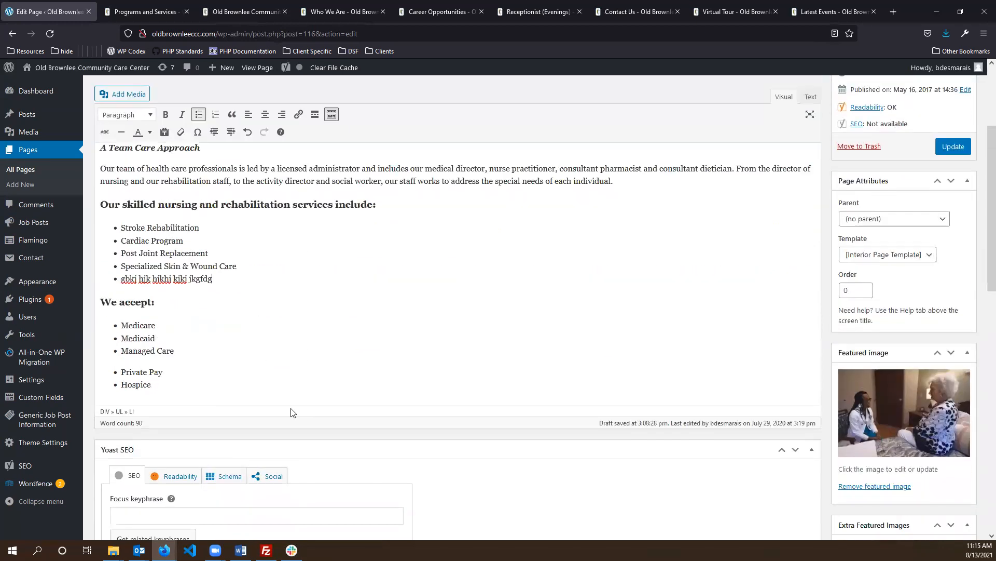
# - Review the draft's text from the intro paragraph through Hospice in the We accept list
pyautogui.moveTo(284, 398); pyautogui.dragTo(130, 182)
pyautogui.click(279, 317)
pyautogui.scroll(-4, 279, 327)
pyautogui.scroll(8, 229, 167)
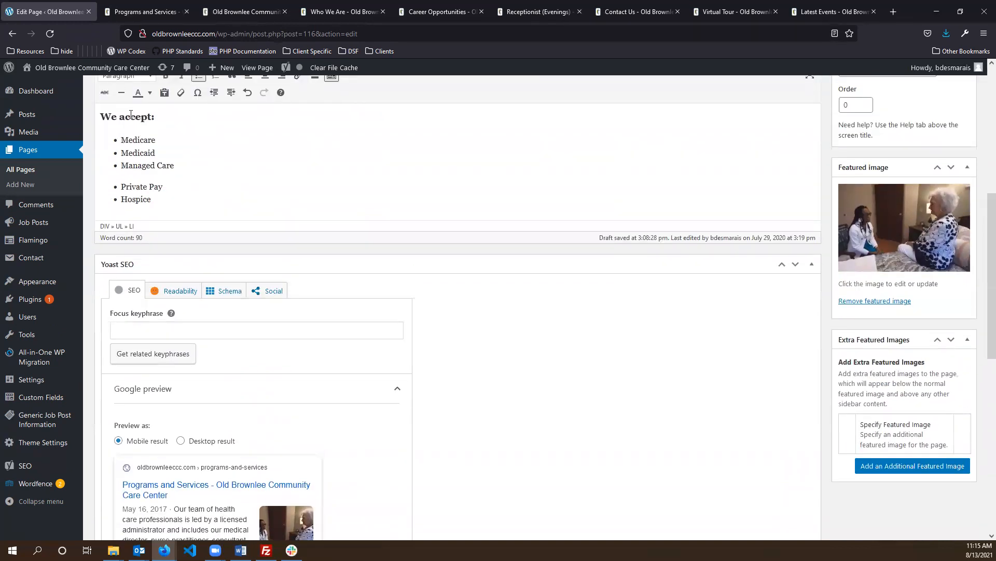
pyautogui.scroll(-4, 288, 314)
pyautogui.scroll(-4, 289, 314)
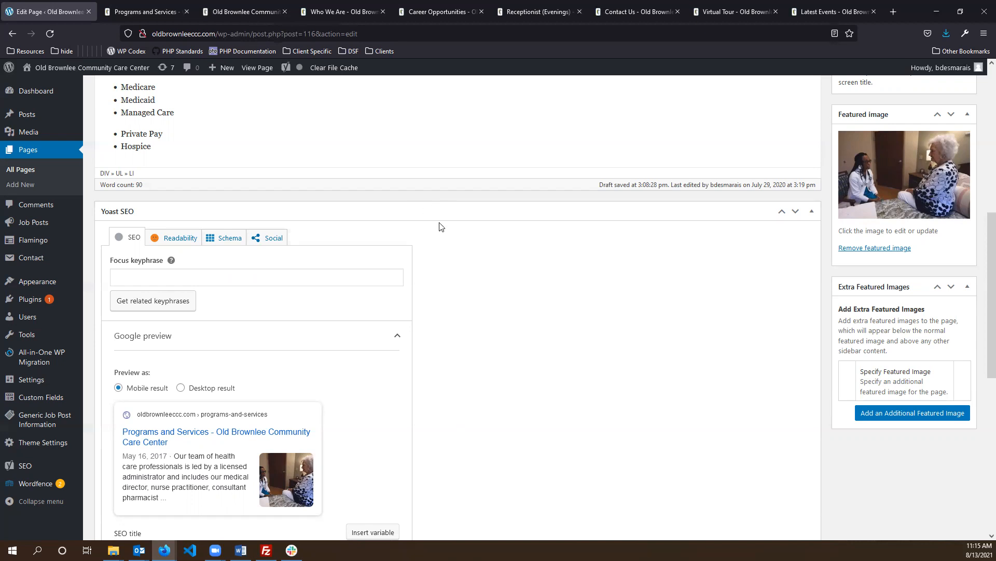
pyautogui.scroll(-1, 571, 273)
pyautogui.scroll(1, 472, 255)
# - Collapse the Yoast SEO panel, compare with the live page, and return to the editor
pyautogui.click(506, 214)
pyautogui.scroll(2, 338, 483)
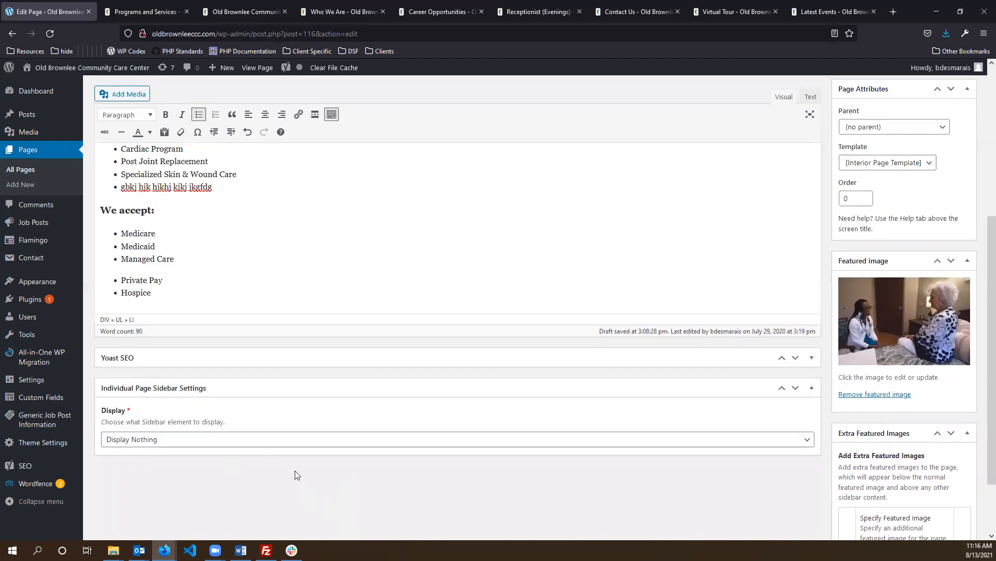
pyautogui.scroll(-1, 279, 480)
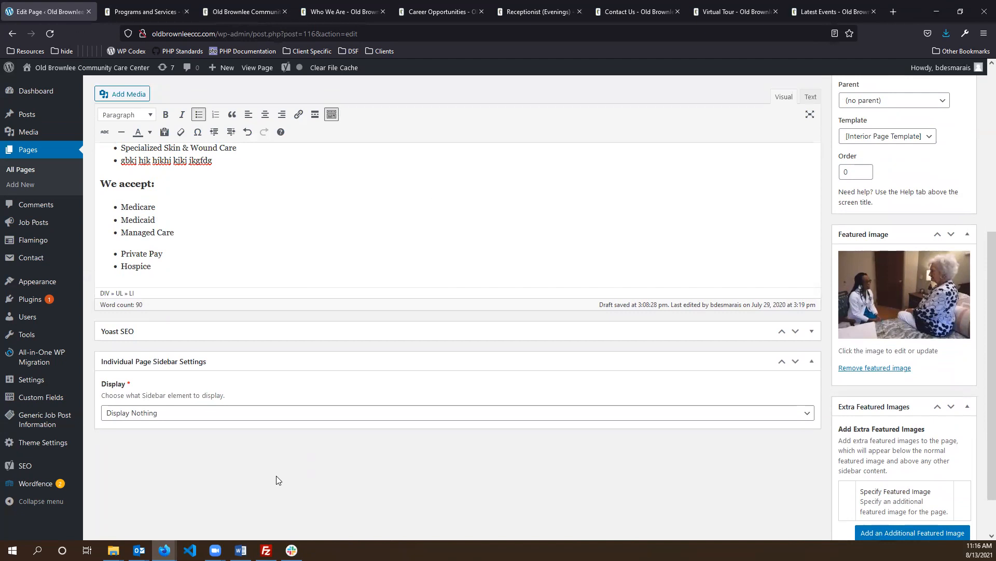
pyautogui.scroll(-2, 270, 476)
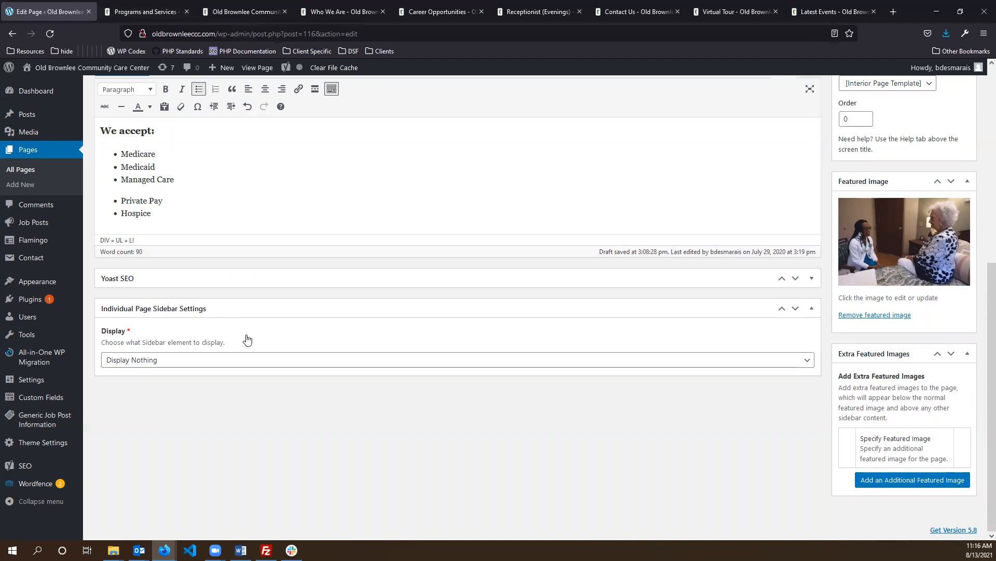
pyautogui.click(168, 11)
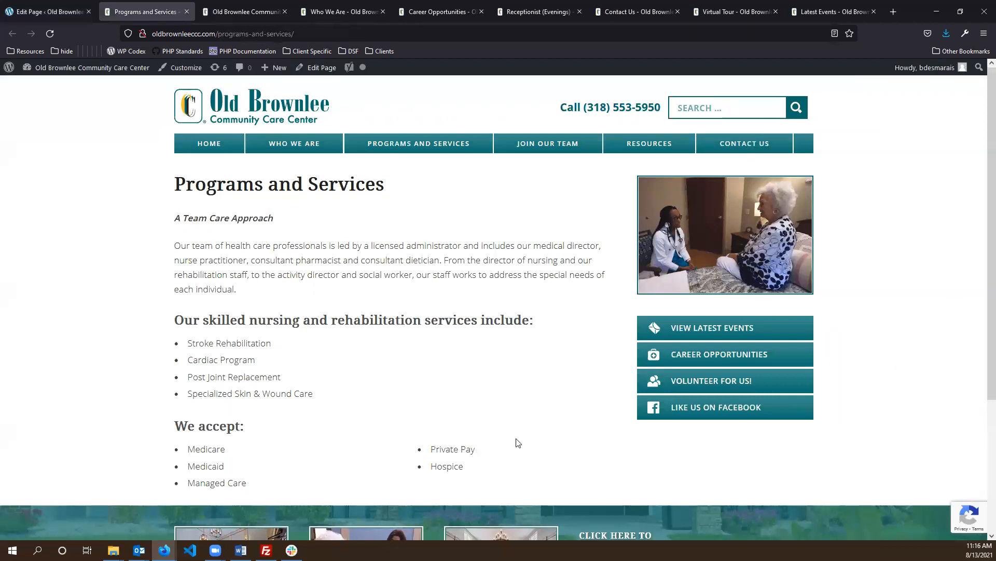
pyautogui.click(47, 11)
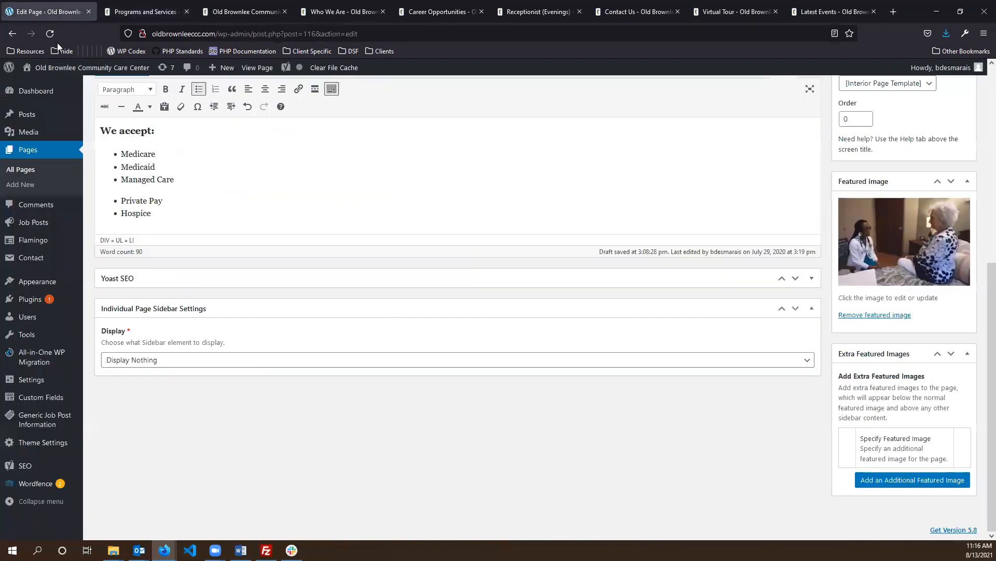
pyautogui.click(234, 355)
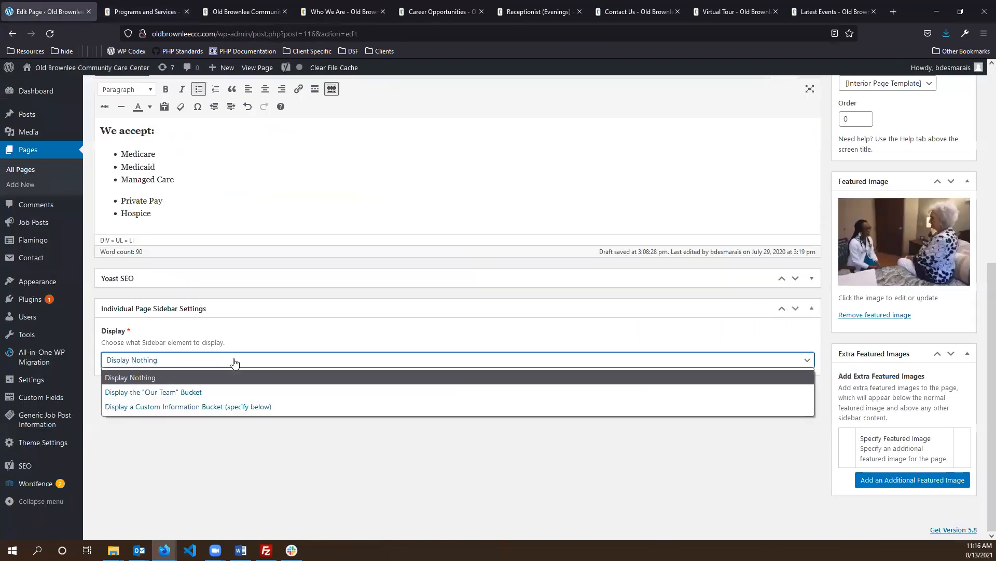
pyautogui.click(229, 406)
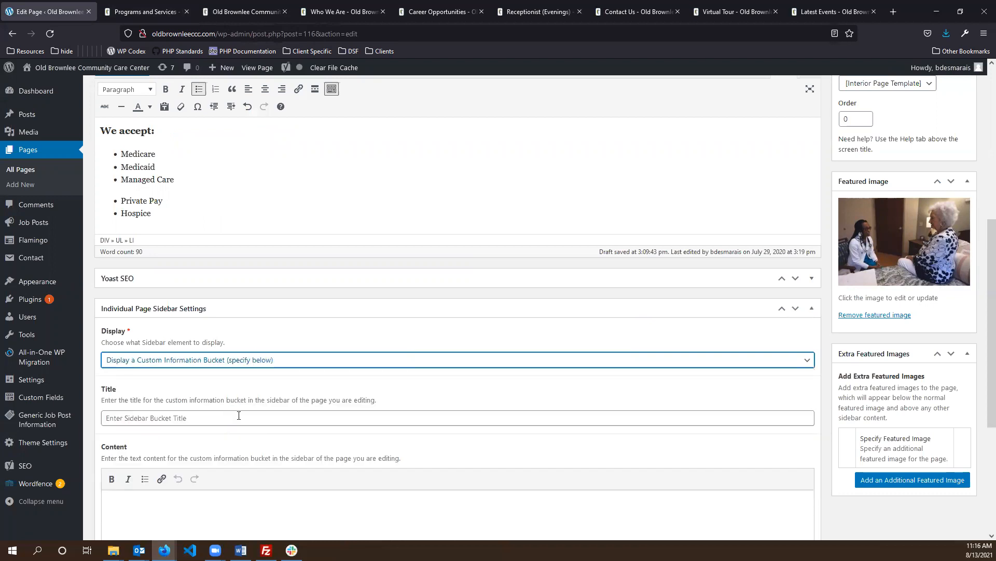
pyautogui.scroll(-3, 237, 413)
pyautogui.click(145, 259)
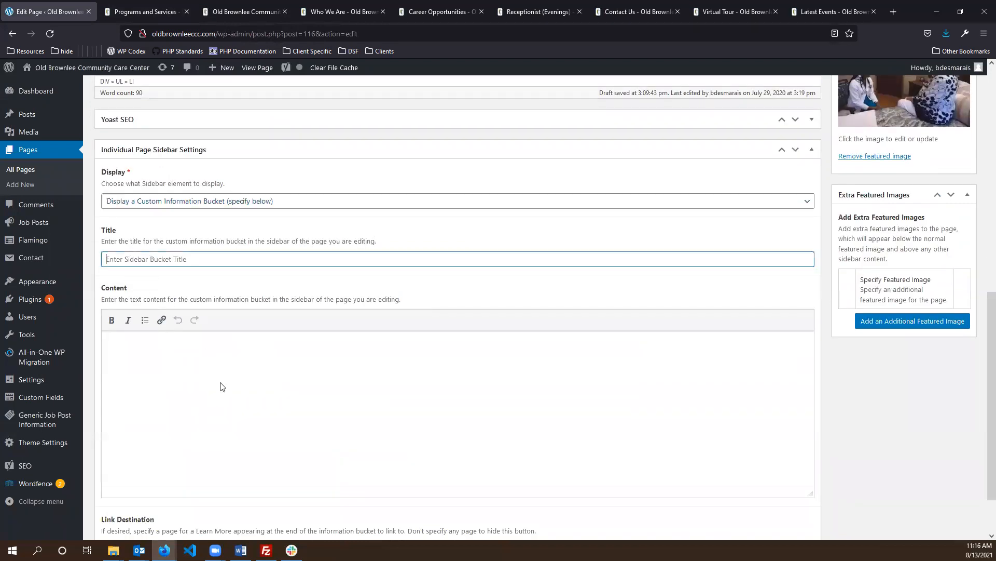
pyautogui.scroll(-1, 219, 417)
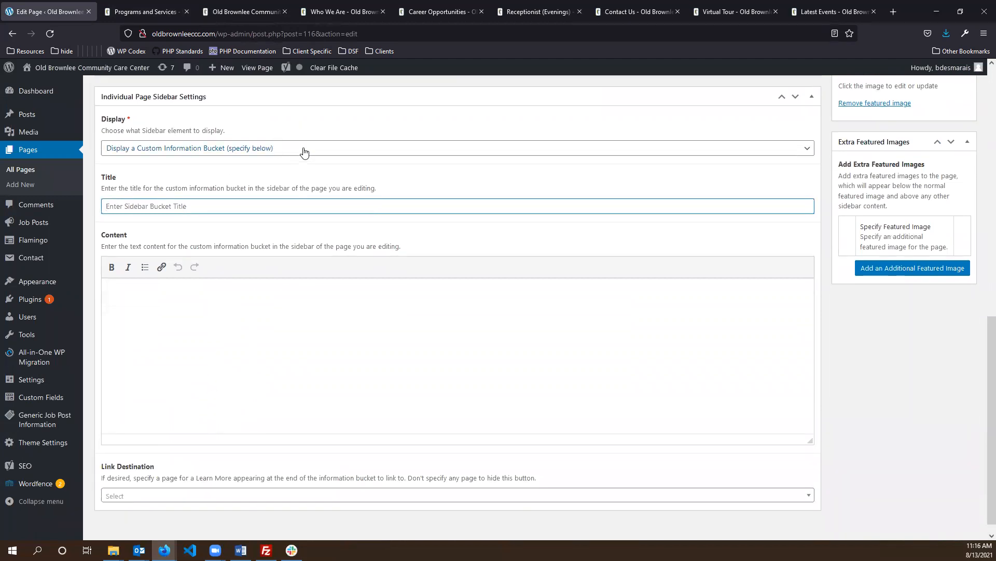
pyautogui.click(291, 151)
pyautogui.click(228, 178)
pyautogui.click(237, 409)
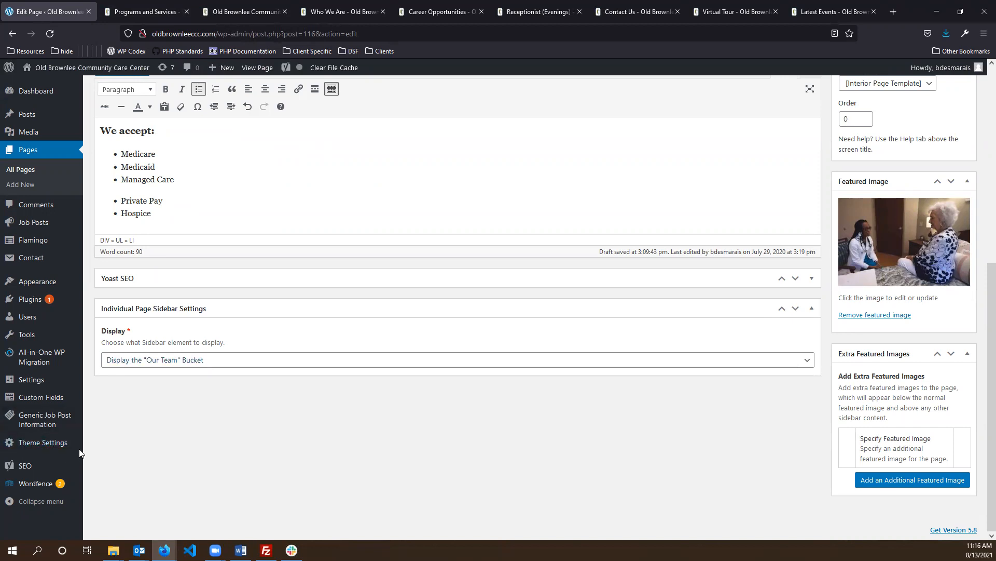
pyautogui.click(185, 360)
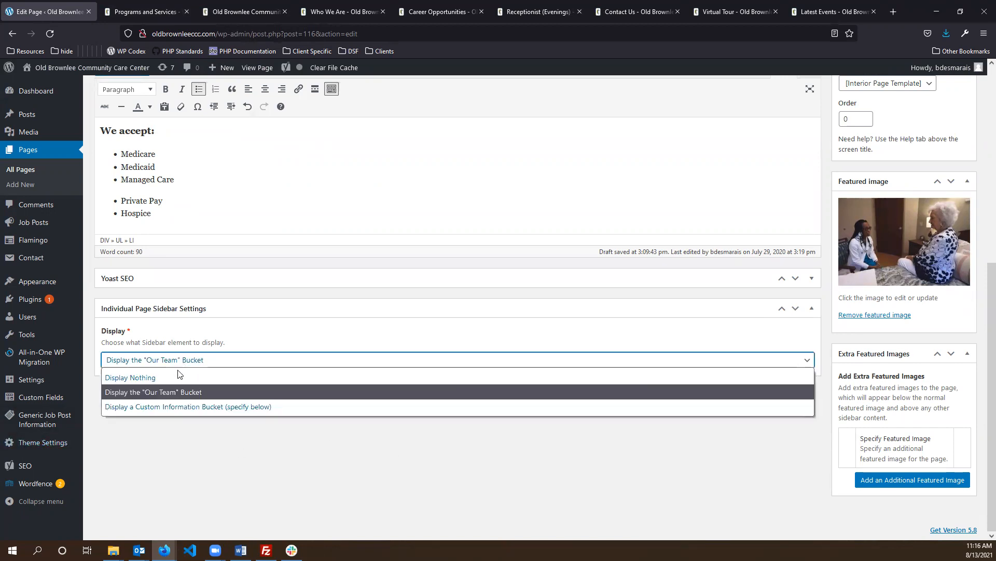
pyautogui.click(182, 377)
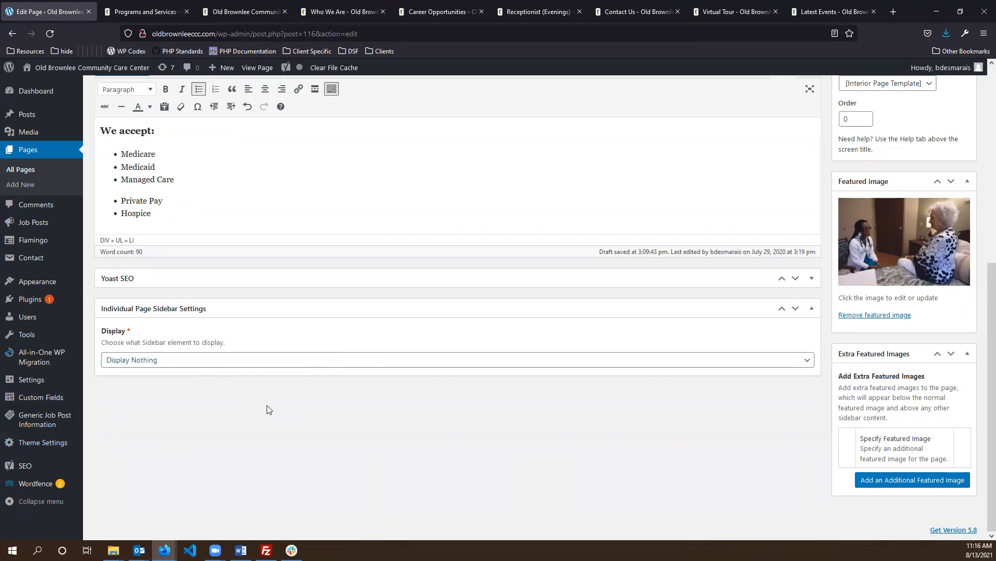
pyautogui.scroll(7, 272, 410)
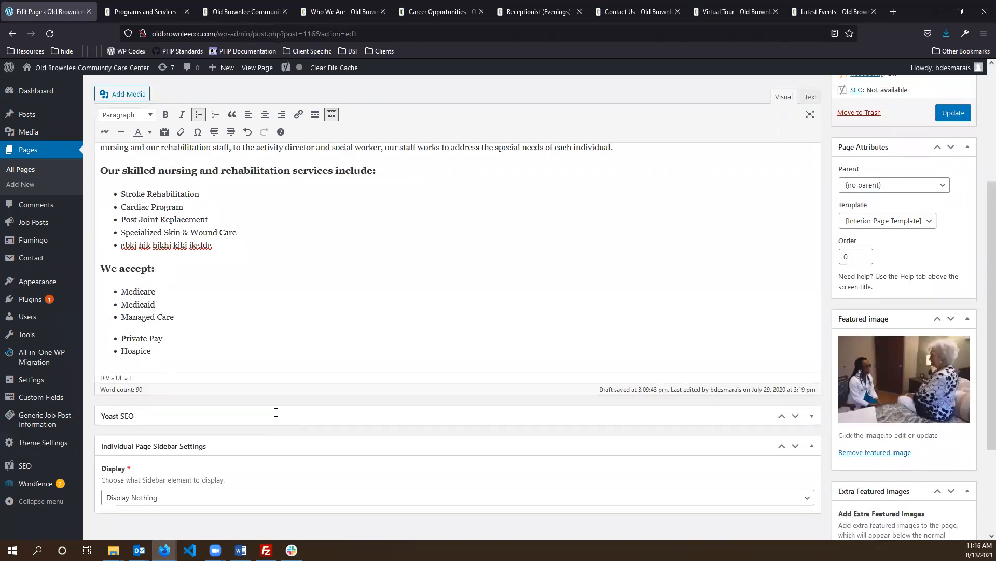
pyautogui.scroll(-4, 260, 364)
pyautogui.scroll(4, 260, 363)
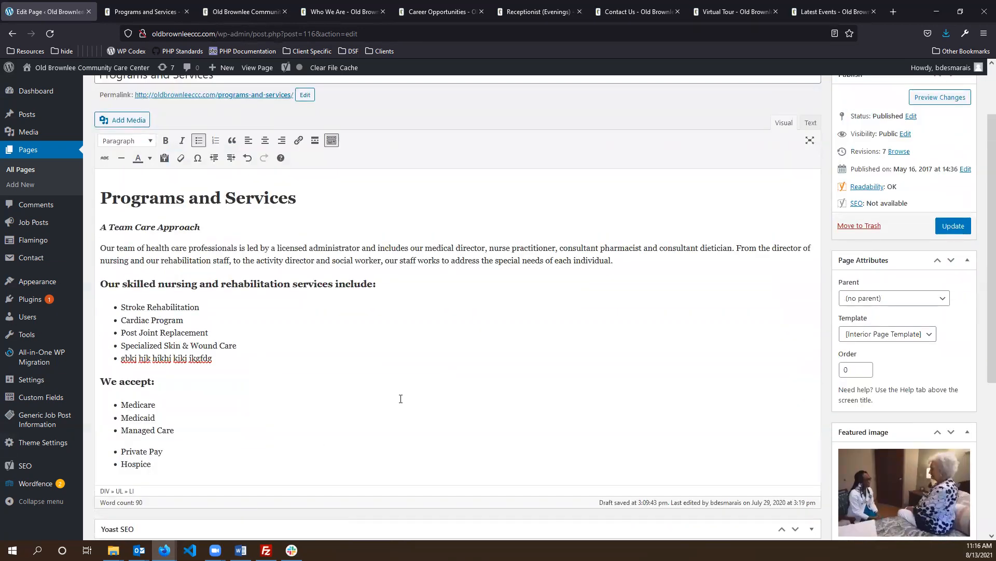
pyautogui.scroll(3, 399, 358)
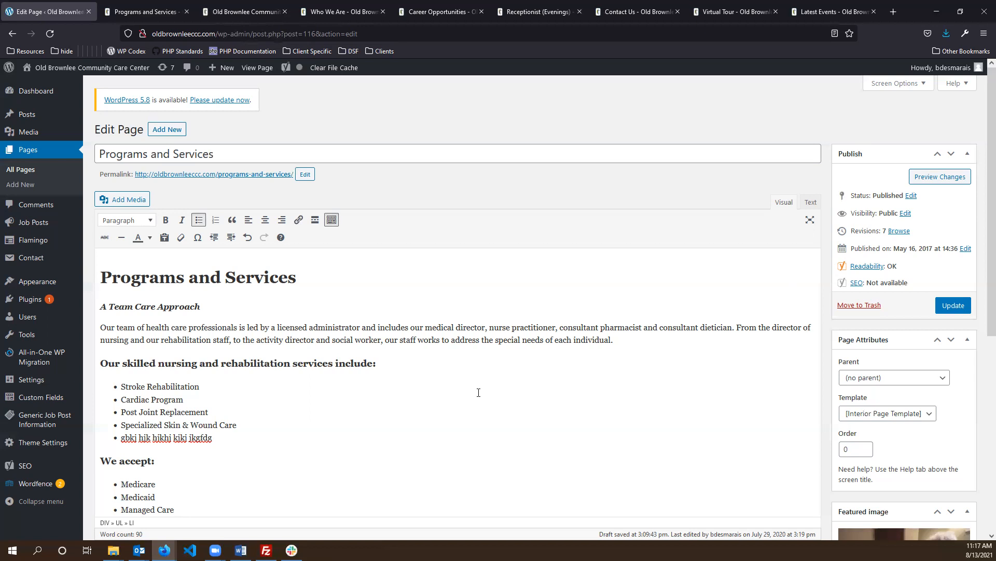
# - Preview the Programs and Services page with its unsaved nonsense bullet, then close the preview
pyautogui.tripleClick(188, 437)
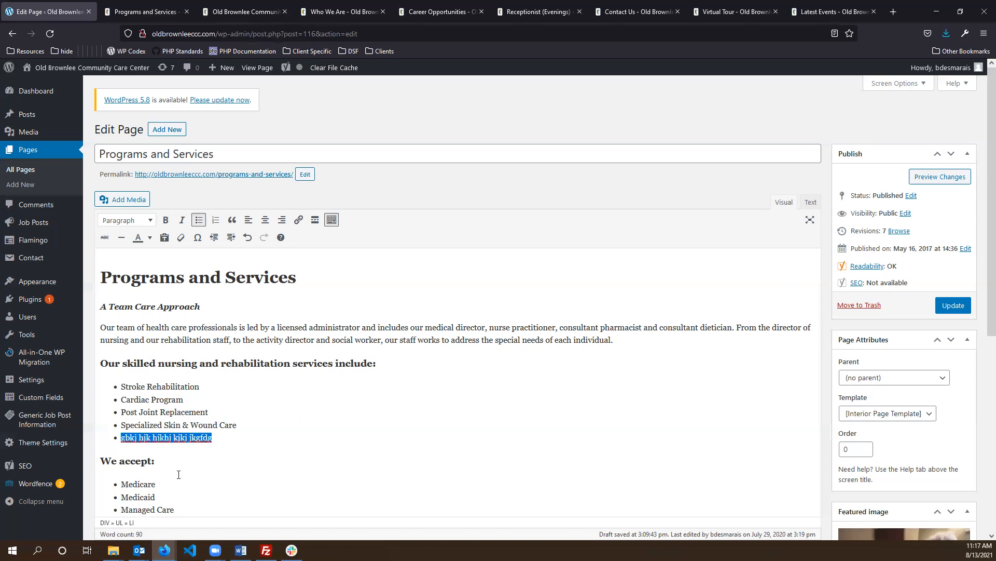
pyautogui.click(926, 182)
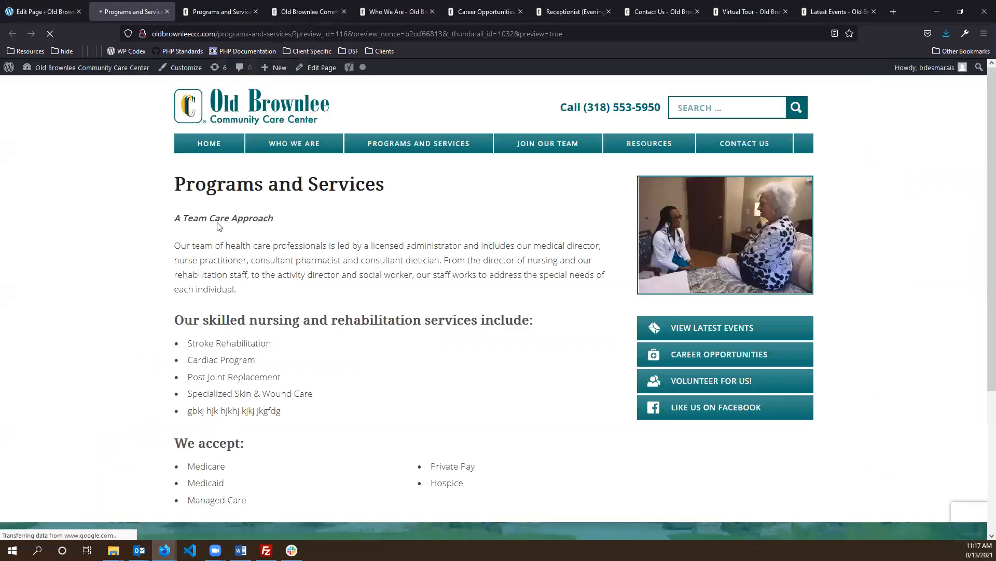
pyautogui.tripleClick(261, 408)
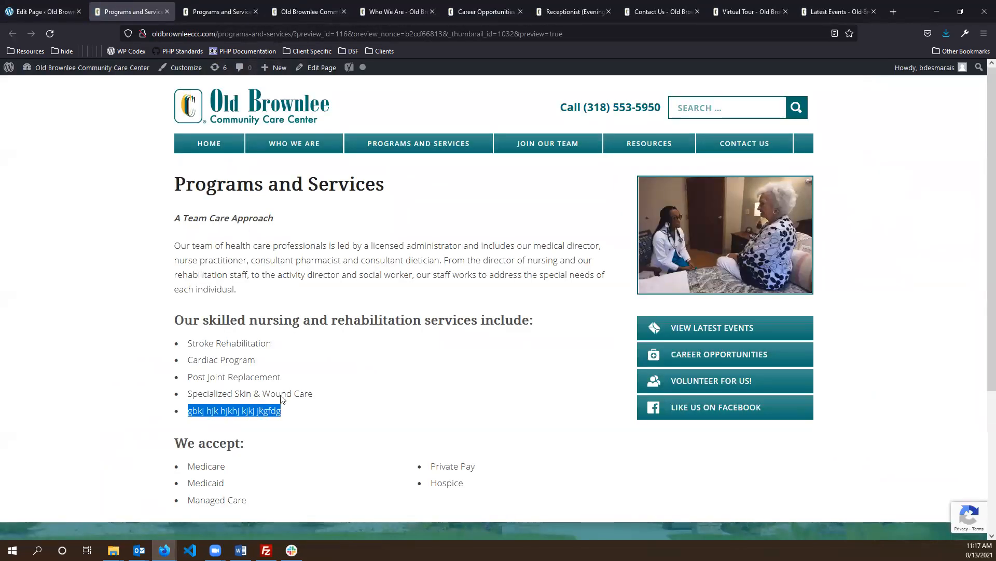
pyautogui.click(385, 299)
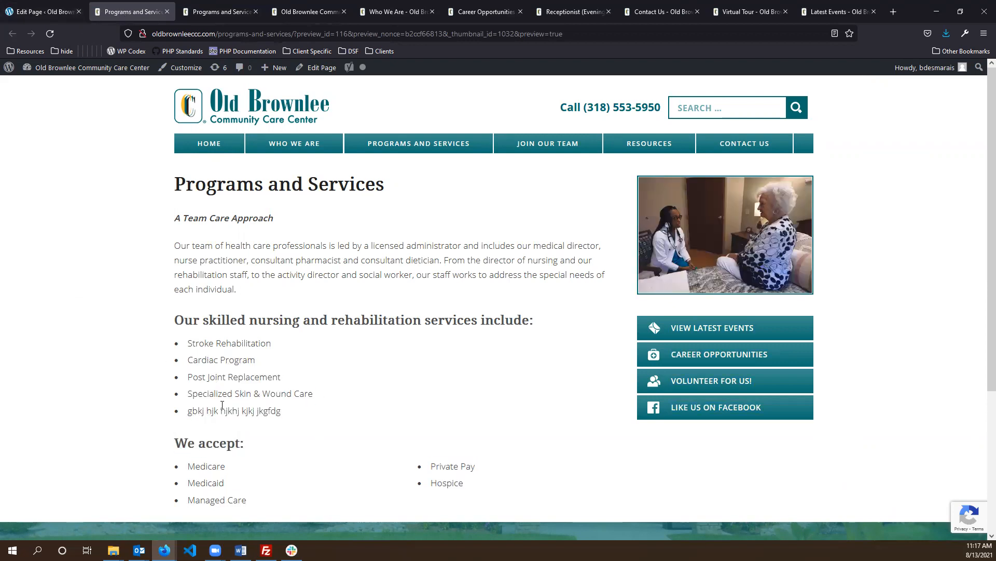
pyautogui.middleClick(127, 12)
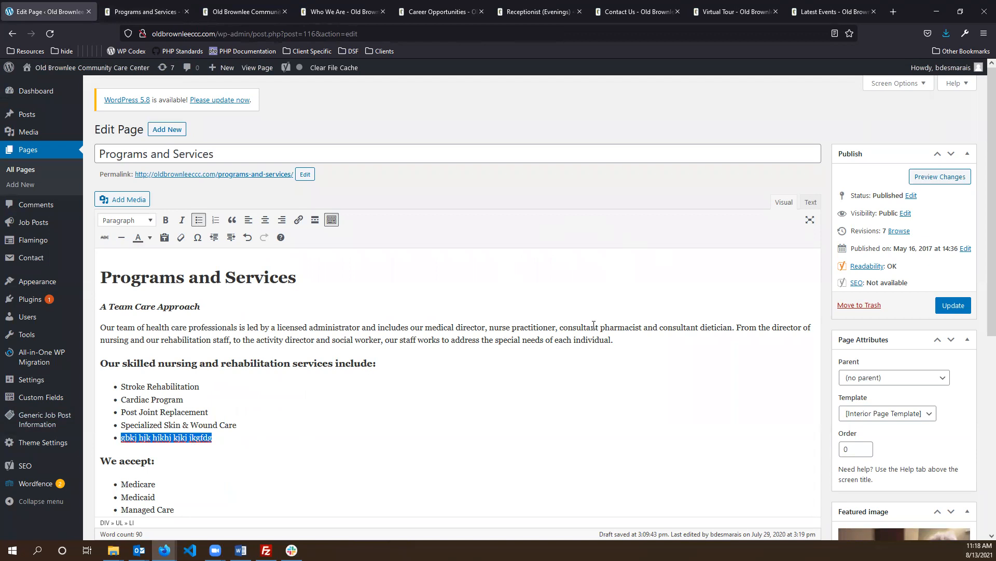
pyautogui.click(659, 328)
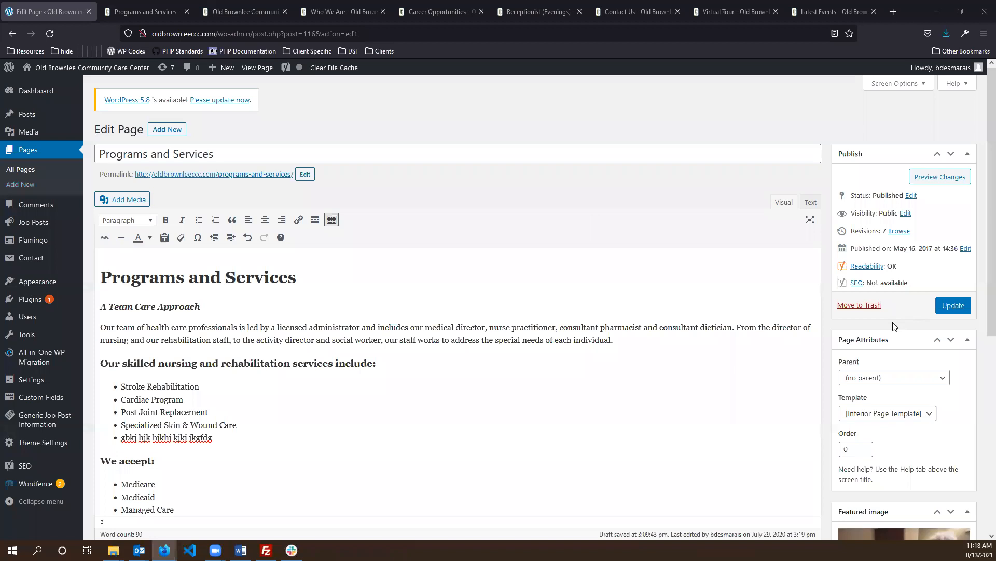
# - Keep the Interior Page Template and compare against the live Programs and Services page
pyautogui.scroll(-1, 894, 326)
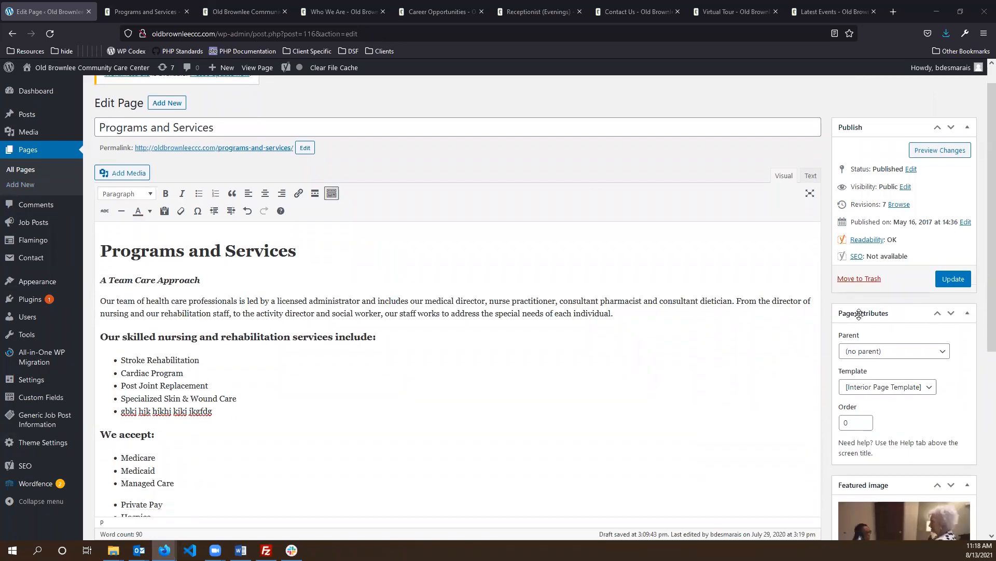
pyautogui.scroll(-1, 862, 314)
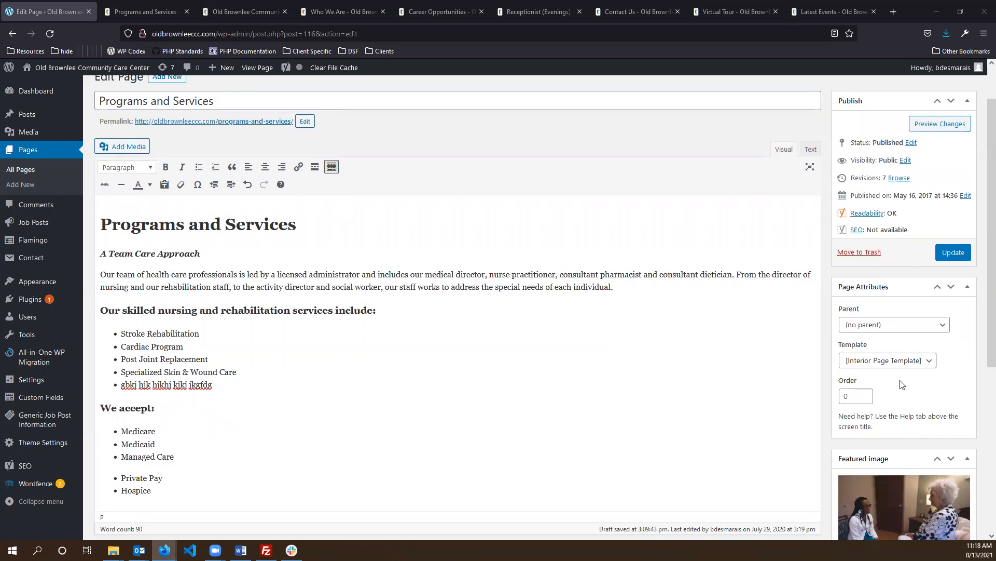
pyautogui.scroll(-2, 904, 365)
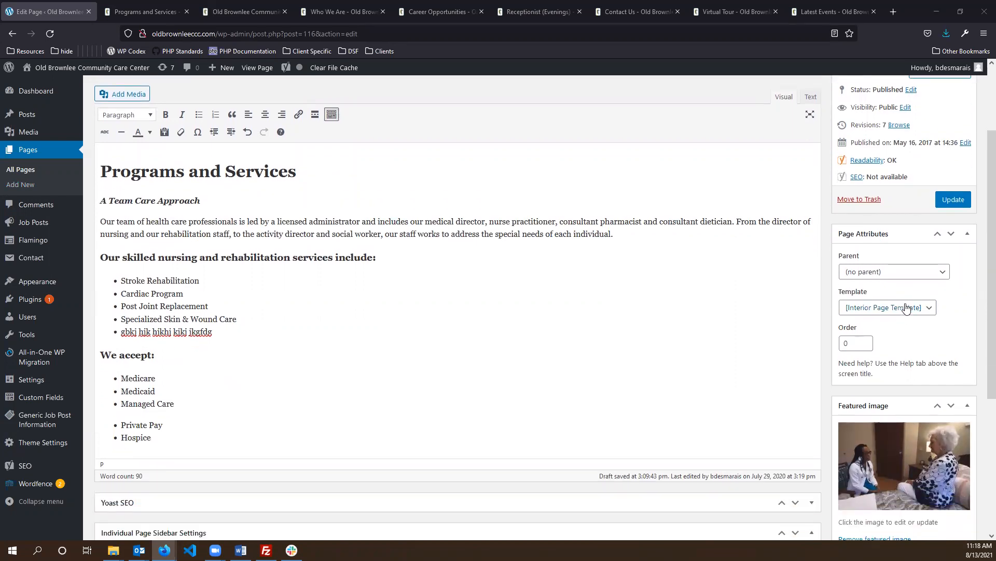
pyautogui.click(905, 308)
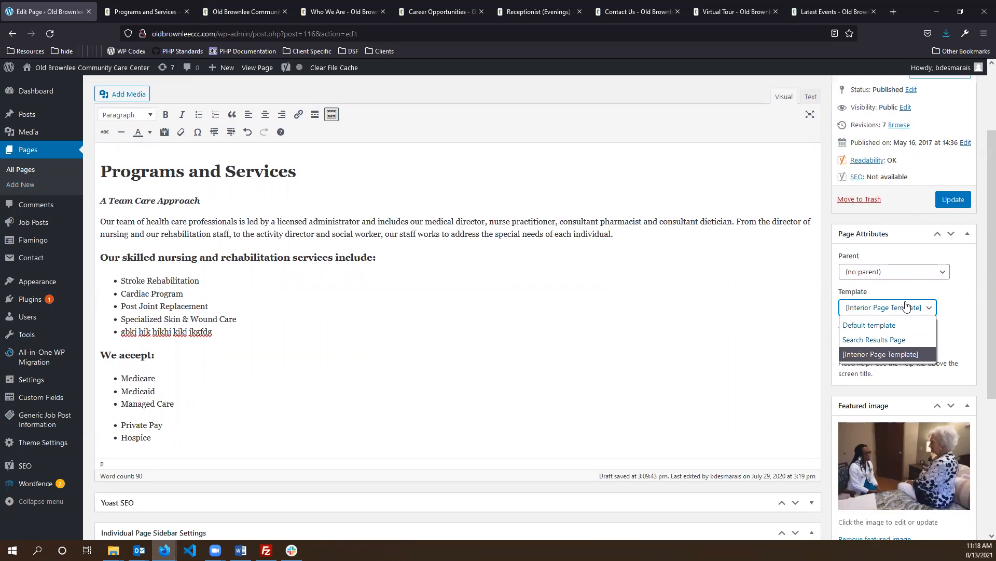
pyautogui.click(884, 354)
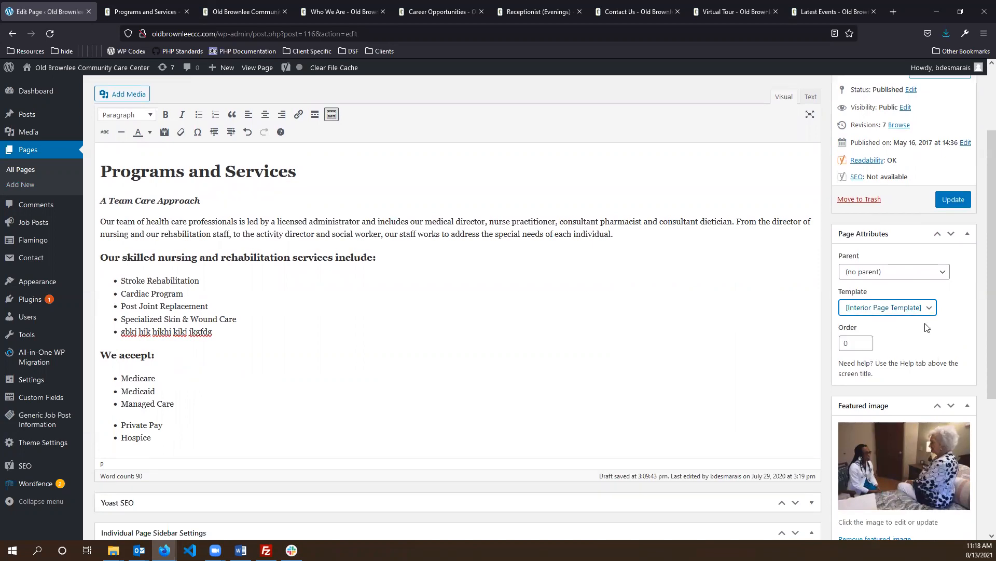
pyautogui.scroll(-2, 945, 156)
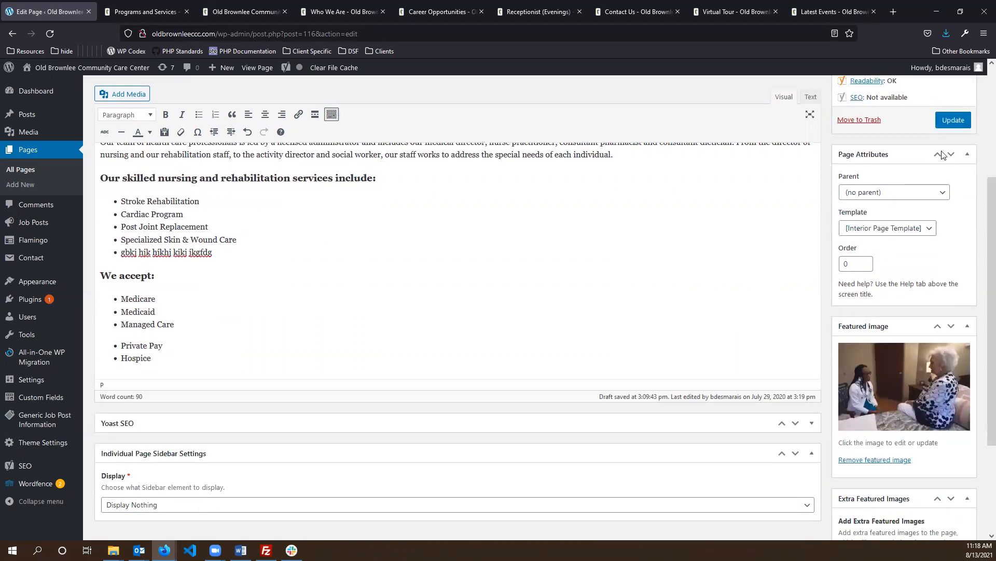
pyautogui.scroll(-2, 896, 196)
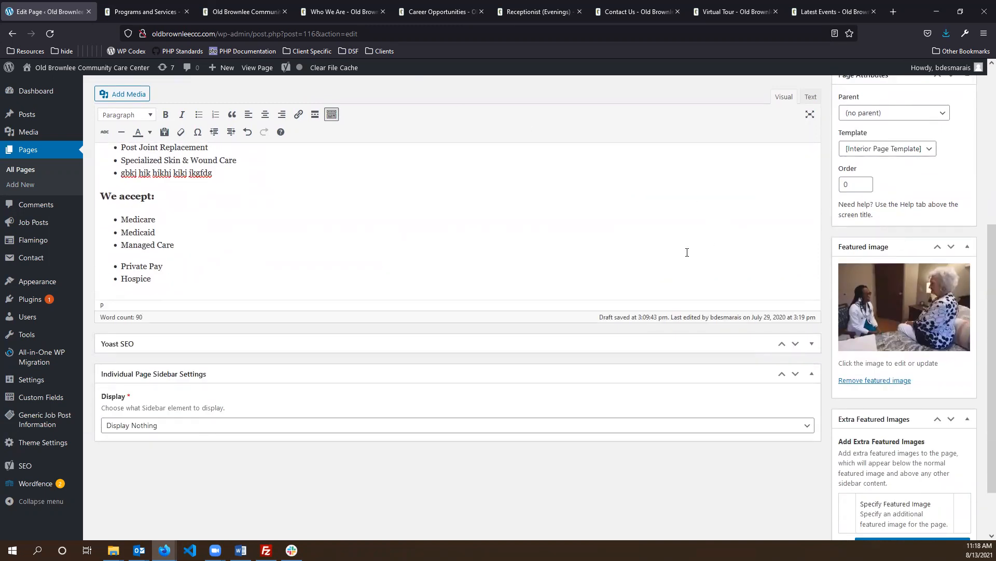
pyautogui.click(146, 12)
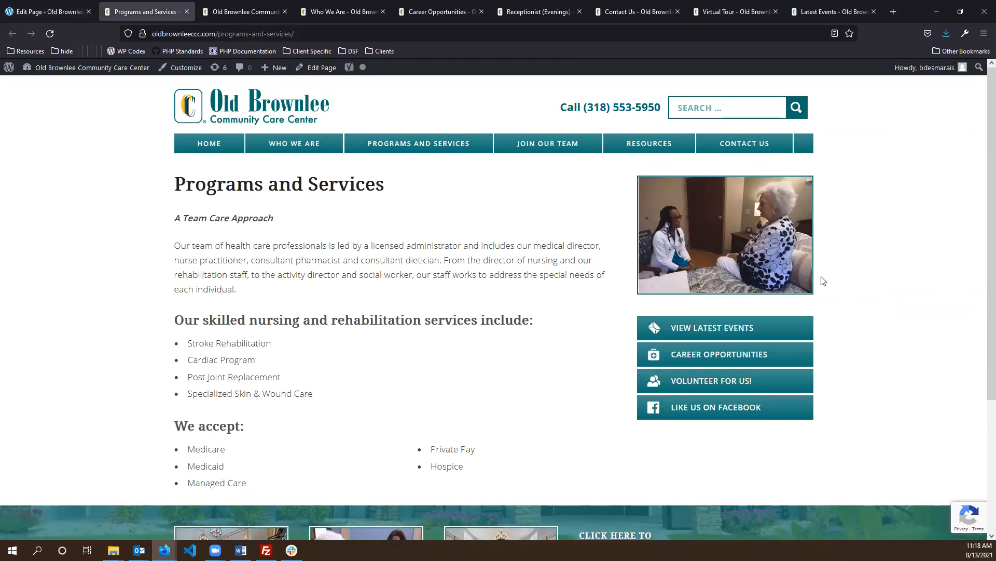
pyautogui.click(42, 7)
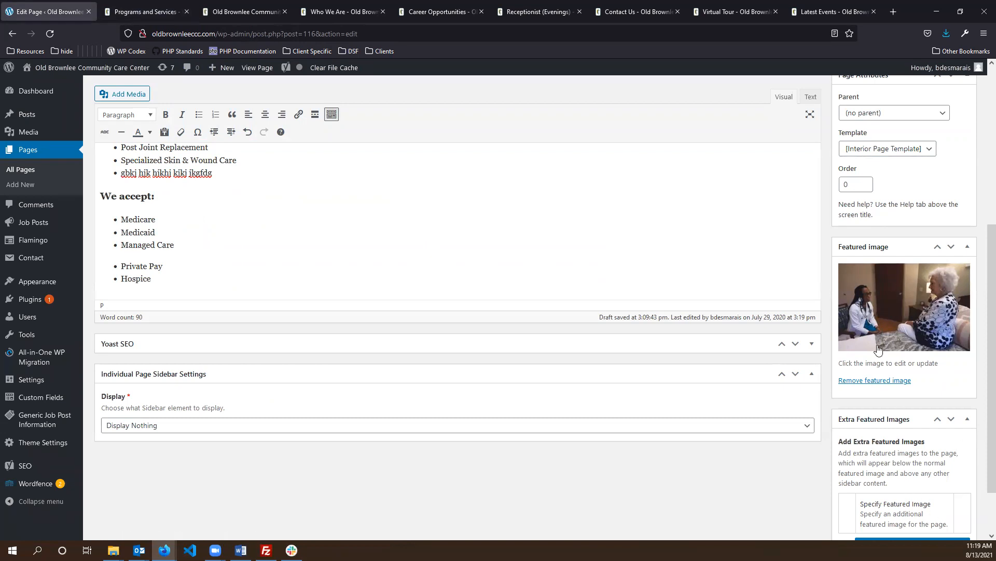
# - Remove the featured image without choosing a new one, and add an empty extra featured image slot
pyautogui.click(872, 382)
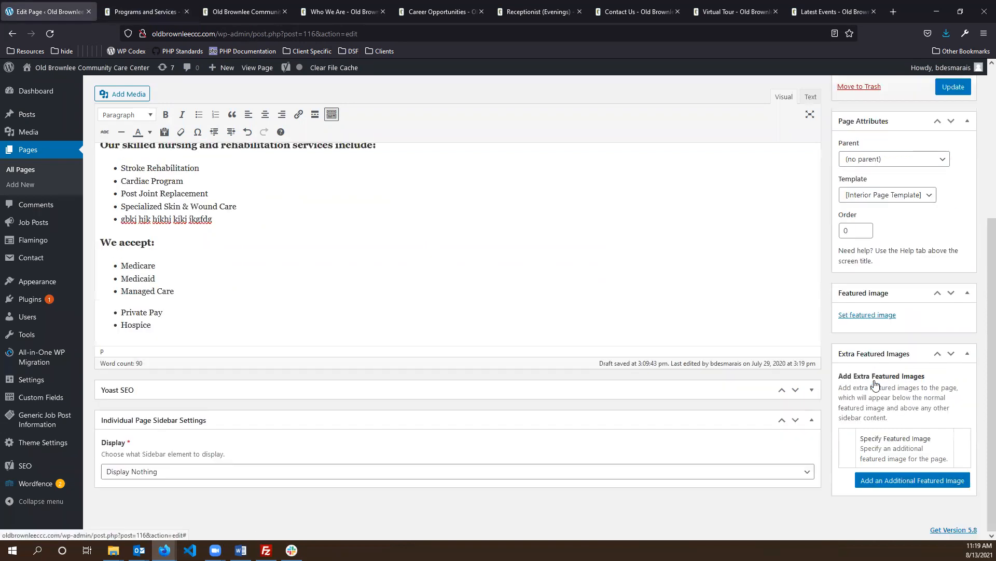
pyautogui.click(870, 315)
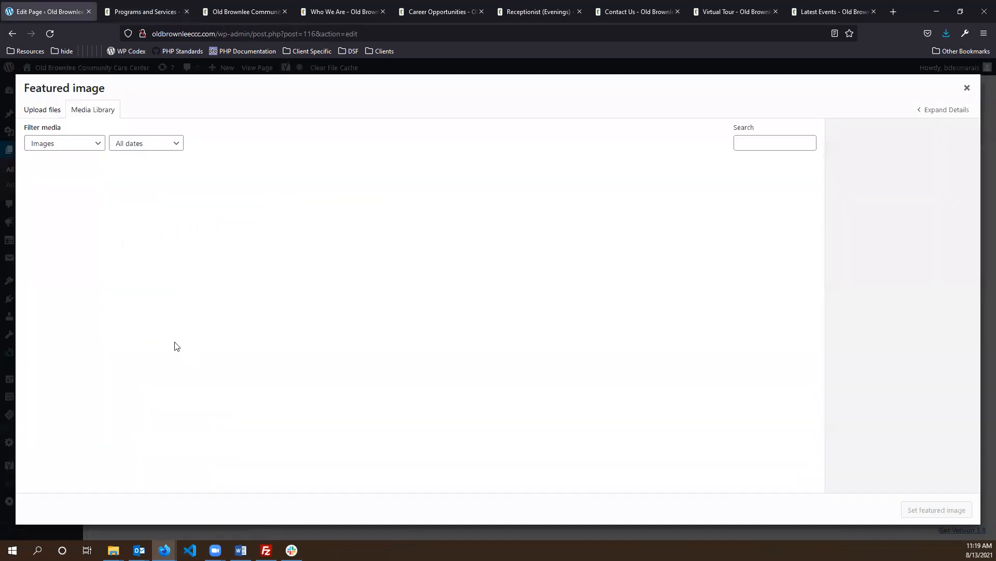
pyautogui.scroll(-3, 527, 327)
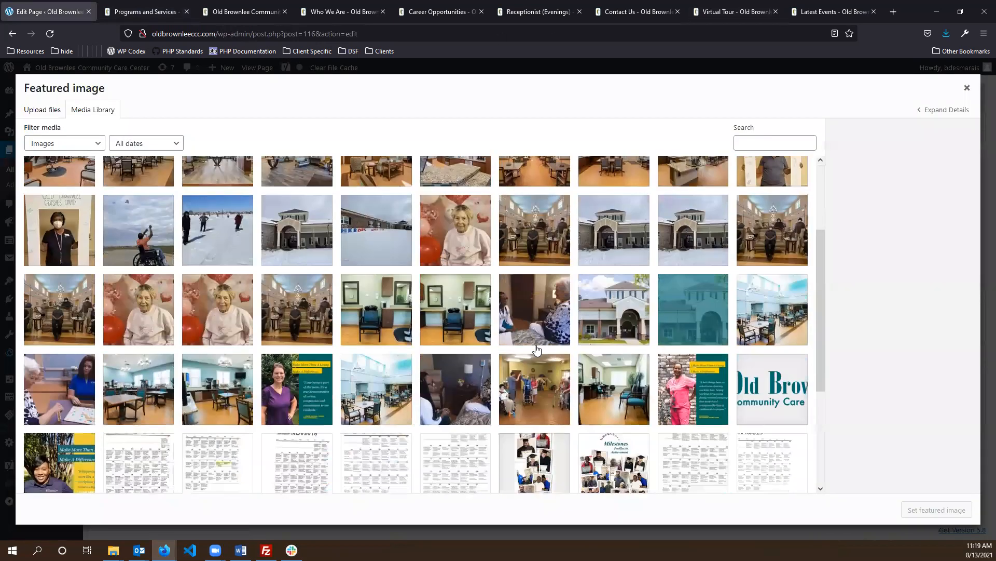
pyautogui.scroll(3, 526, 325)
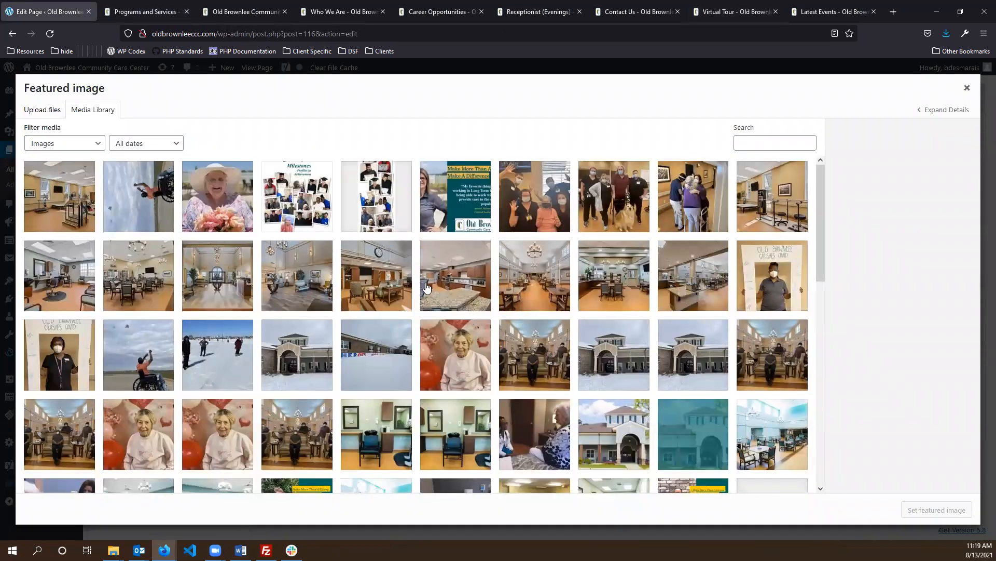
pyautogui.click(49, 118)
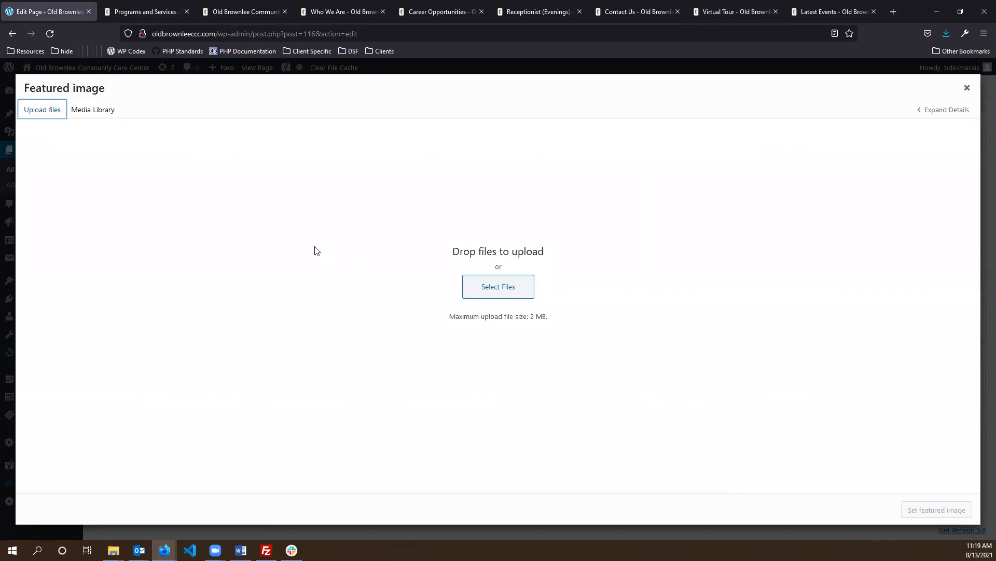
pyautogui.click(967, 89)
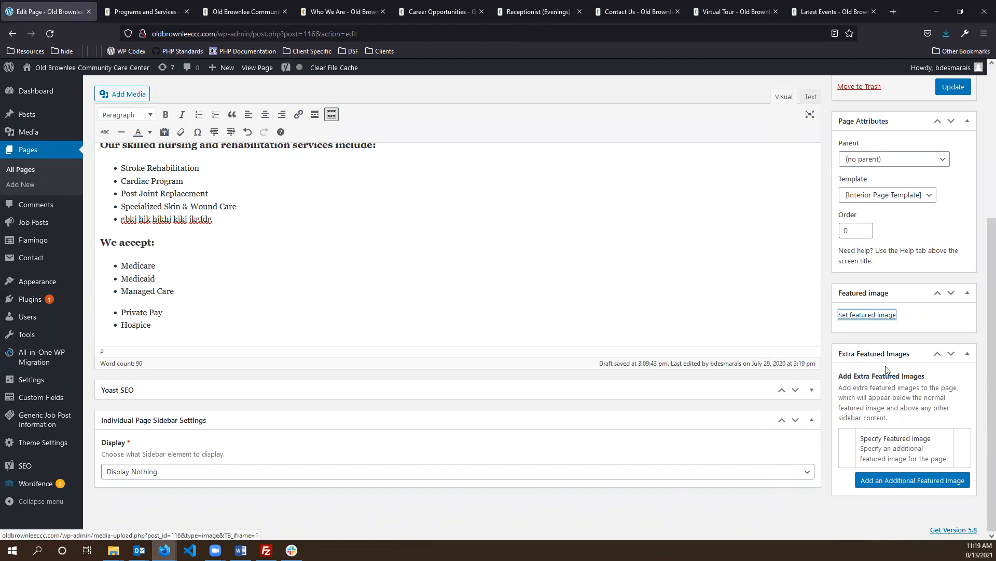
pyautogui.click(900, 483)
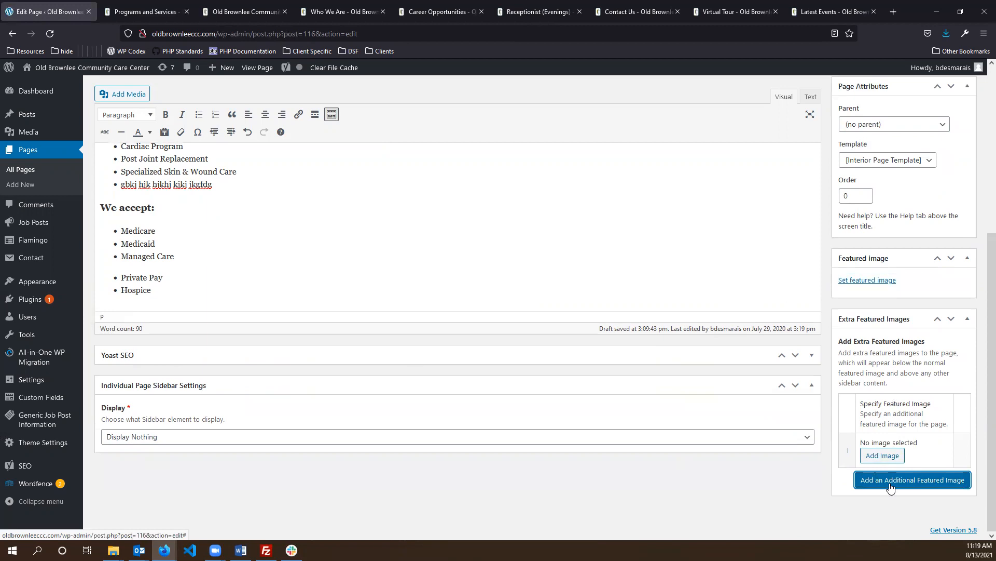
pyautogui.click(882, 457)
pyautogui.click(104, 111)
pyautogui.click(457, 293)
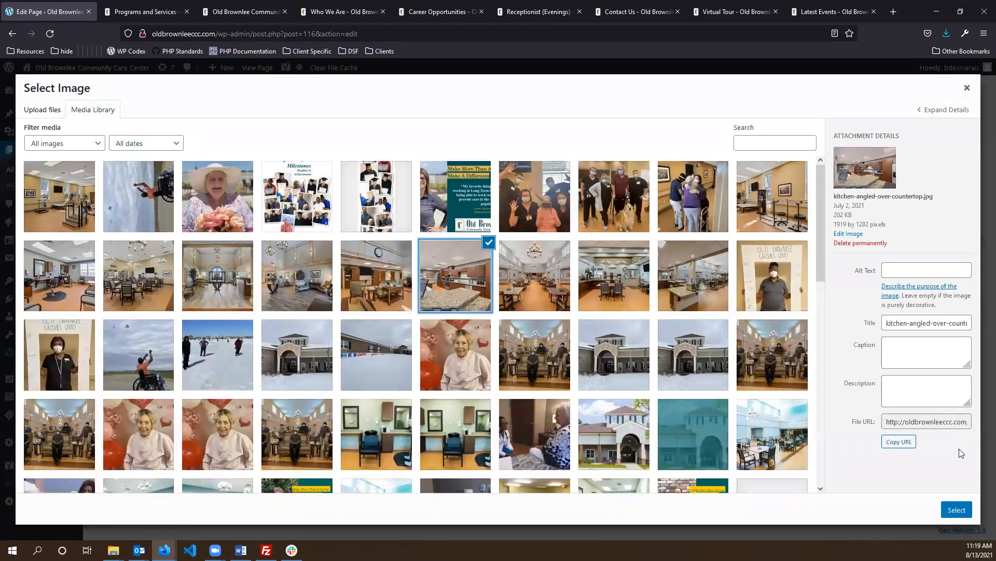
pyautogui.click(956, 509)
pyautogui.scroll(-2, 920, 472)
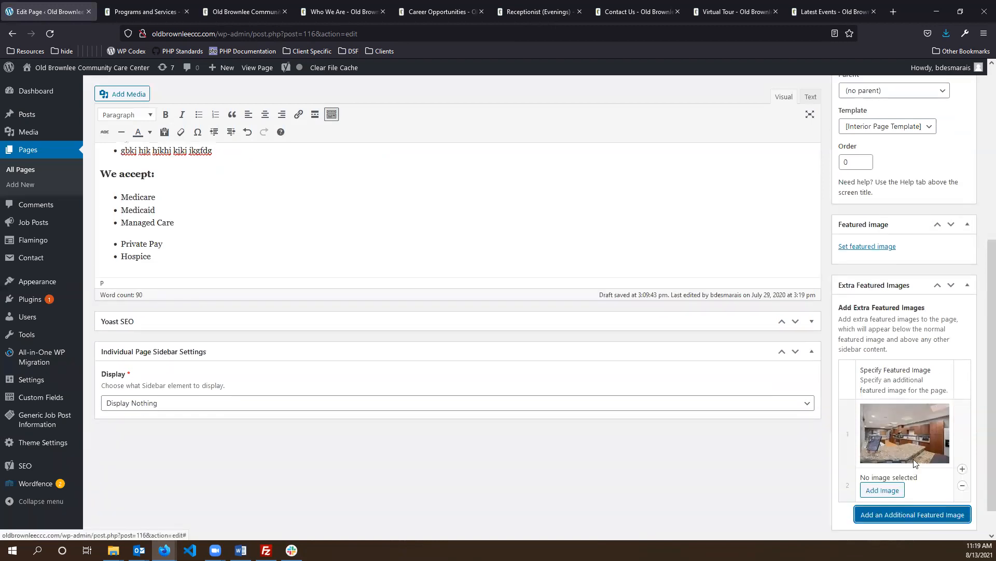
pyautogui.scroll(-1, 914, 460)
pyautogui.click(884, 457)
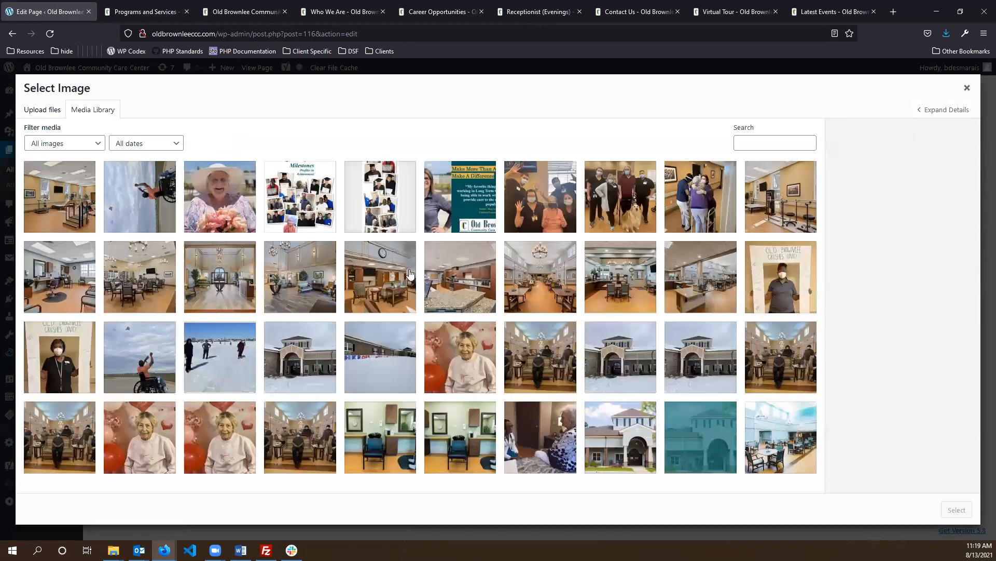
pyautogui.click(319, 373)
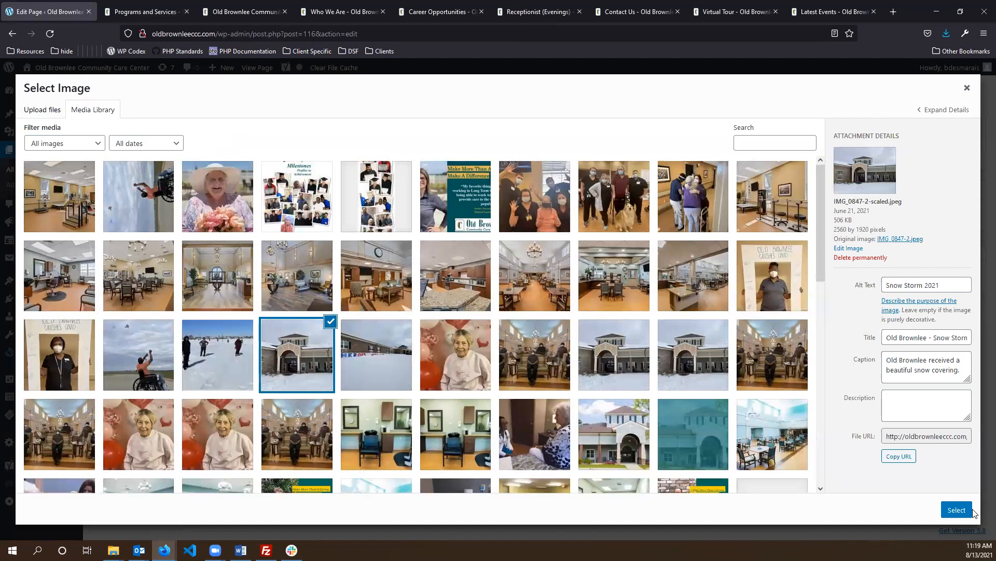
pyautogui.click(957, 509)
pyautogui.scroll(-1, 750, 288)
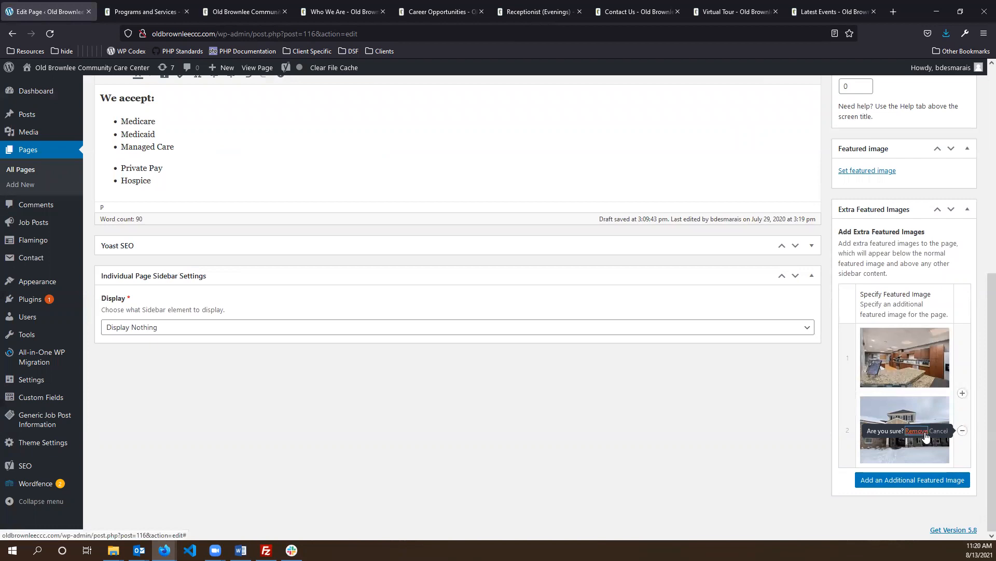
pyautogui.click(963, 431)
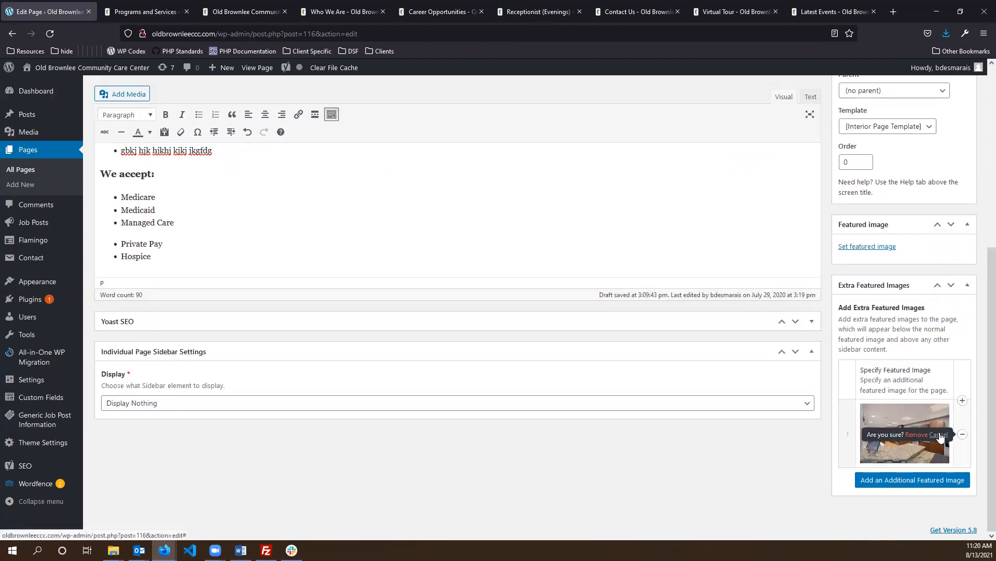
pyautogui.click(963, 433)
pyautogui.scroll(6, 706, 258)
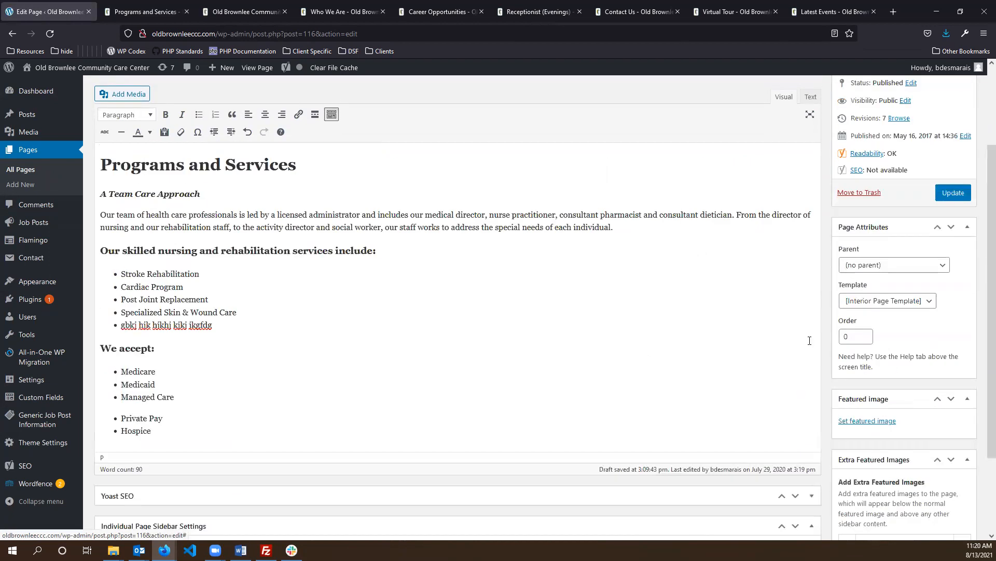
pyautogui.scroll(-5, 329, 441)
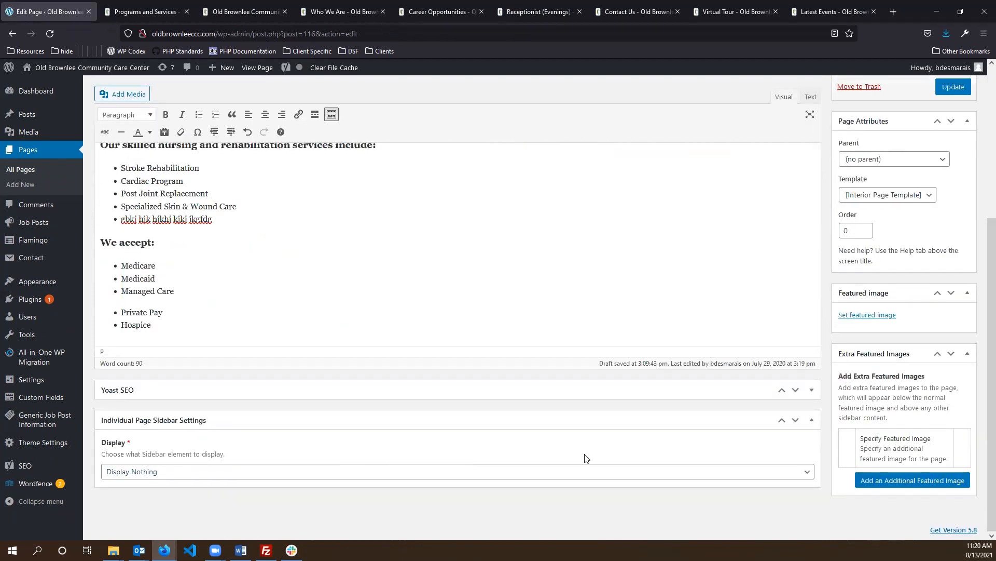
pyautogui.scroll(5, 585, 459)
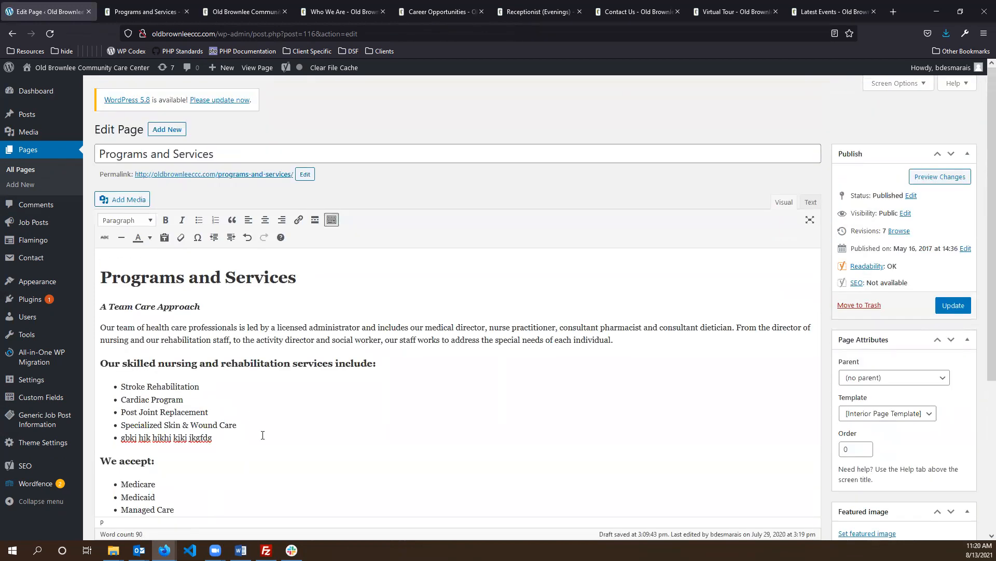
# - Discard the Programs and Services edits and go to the All Pages list
pyautogui.moveTo(262, 438); pyautogui.dragTo(118, 438)
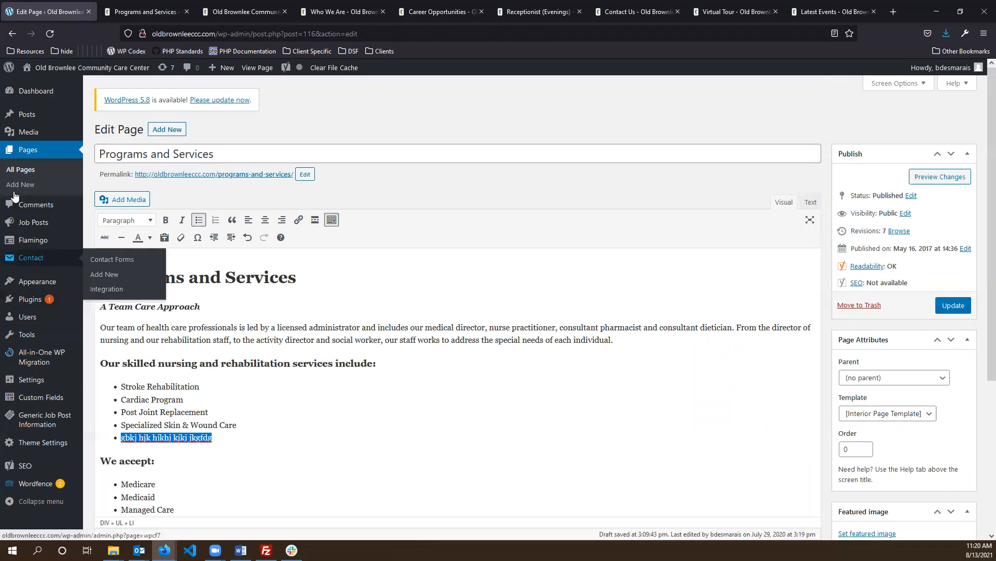
pyautogui.click(28, 150)
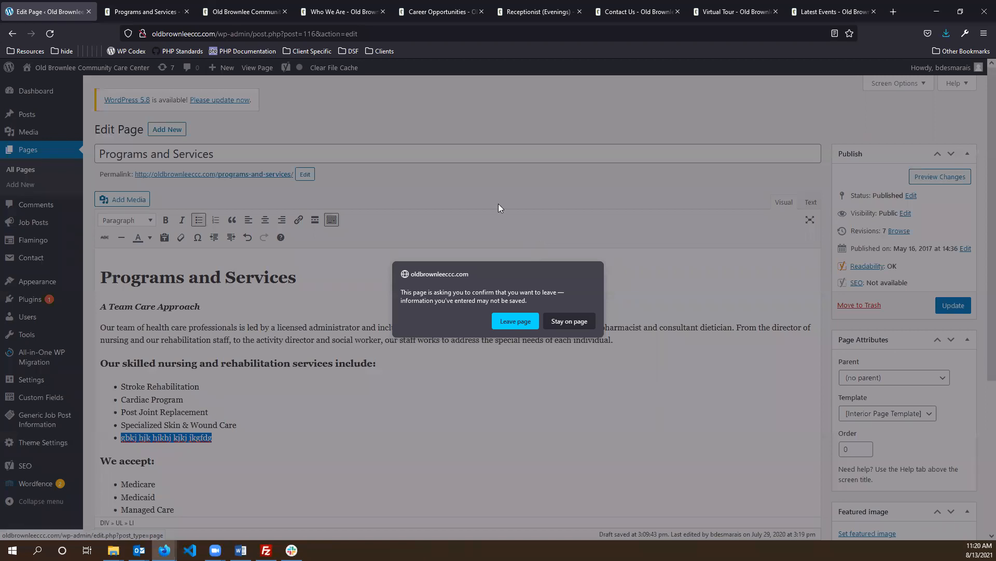
pyautogui.click(505, 322)
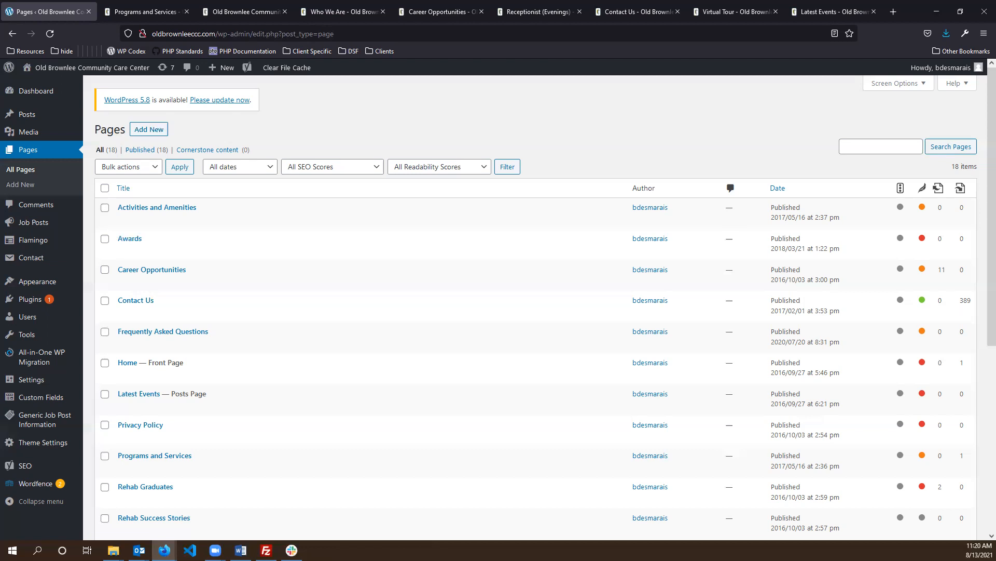
pyautogui.hotkey('alt', 'Tab')
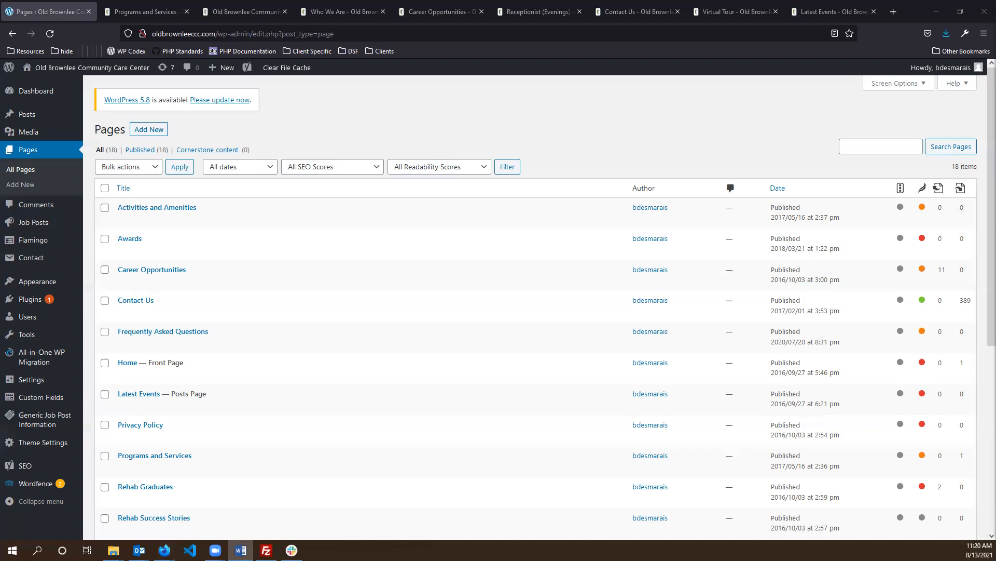
pyautogui.click(406, 123)
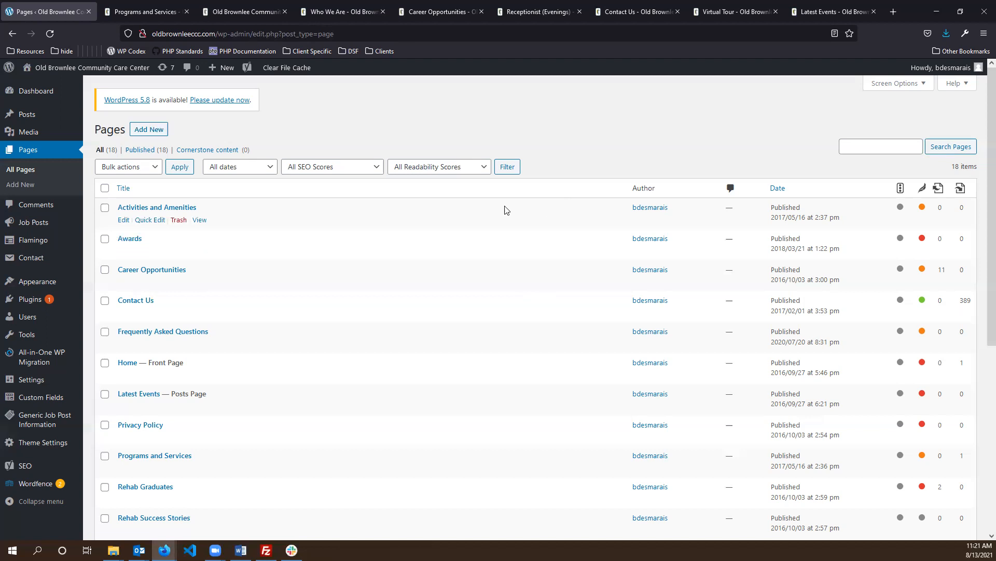
pyautogui.scroll(-3, 502, 213)
pyautogui.scroll(3, 490, 222)
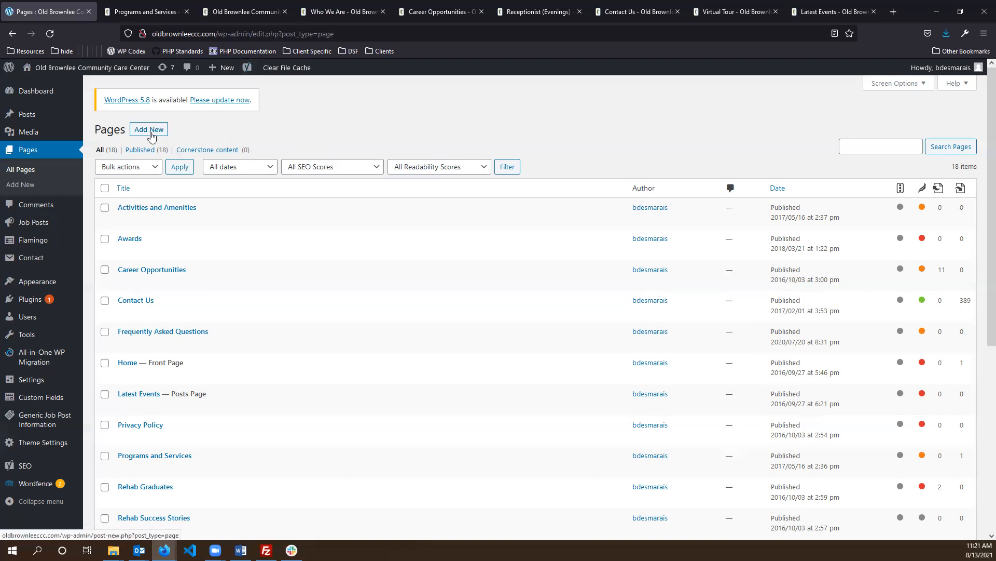
pyautogui.moveTo(216, 71)
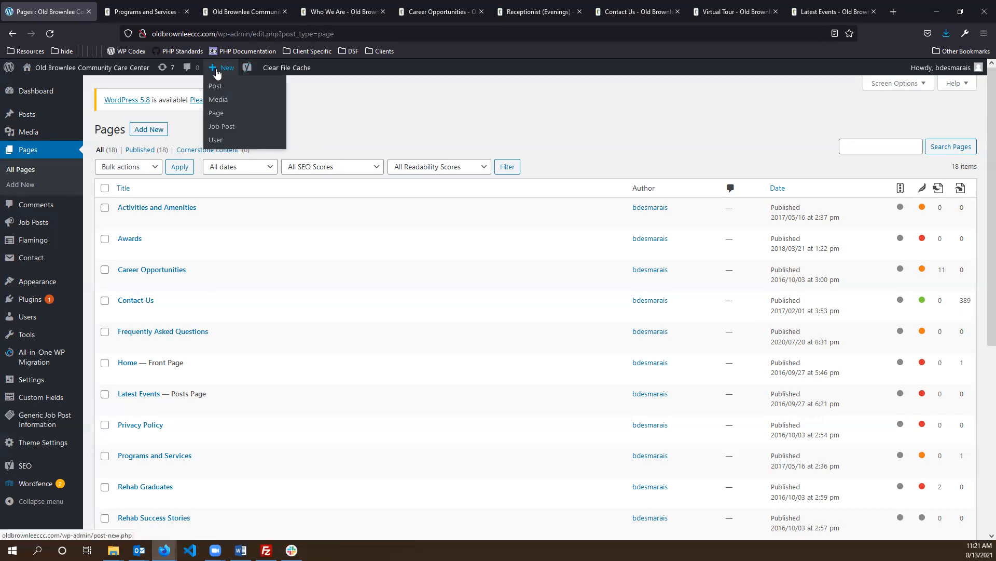
# - Create a new page titled 'New Page' and set its template to Interior Page Template
pyautogui.click(217, 113)
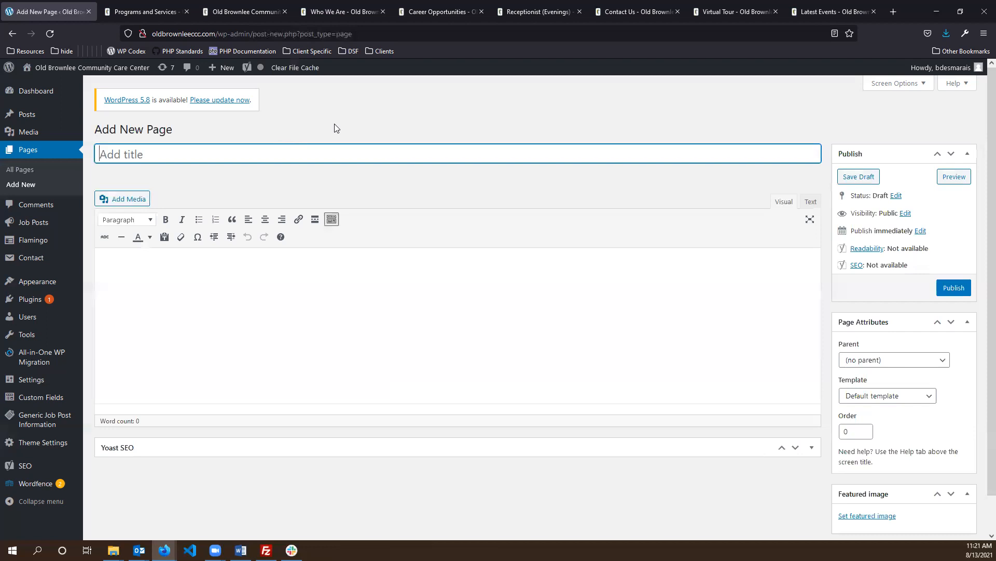
pyautogui.write('New Page')
pyautogui.click(314, 331)
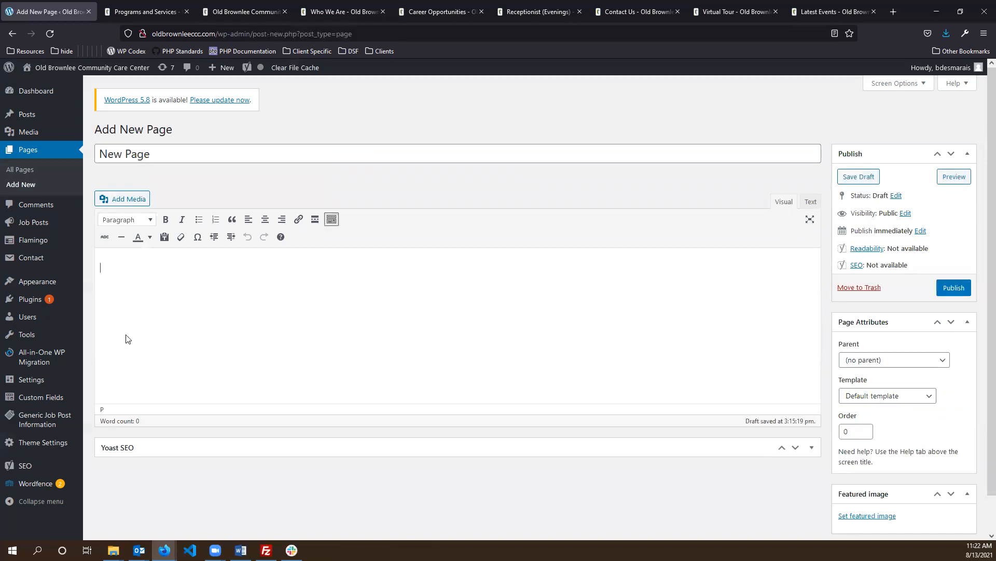
pyautogui.click(231, 154)
pyautogui.click(308, 305)
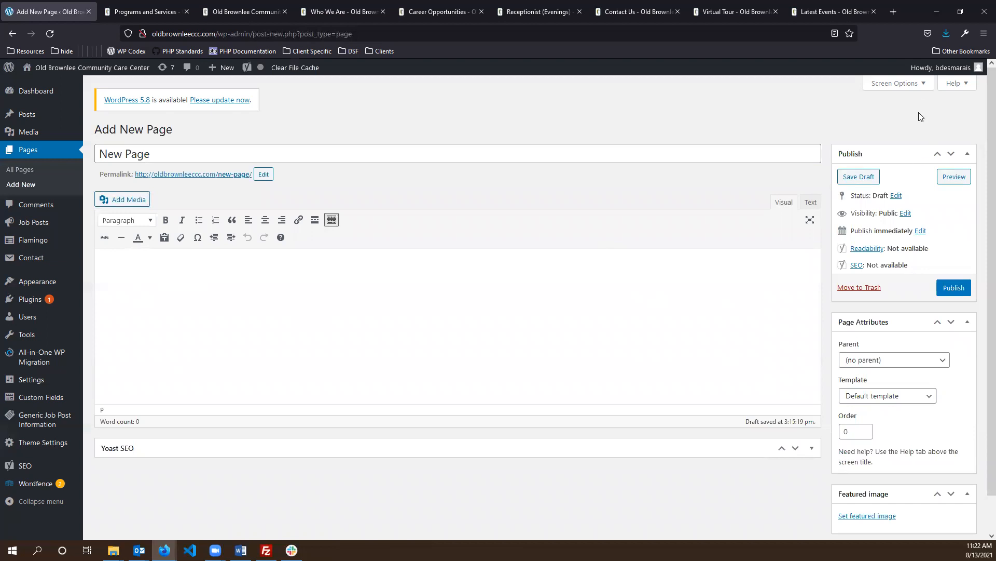
pyautogui.scroll(-1, 919, 343)
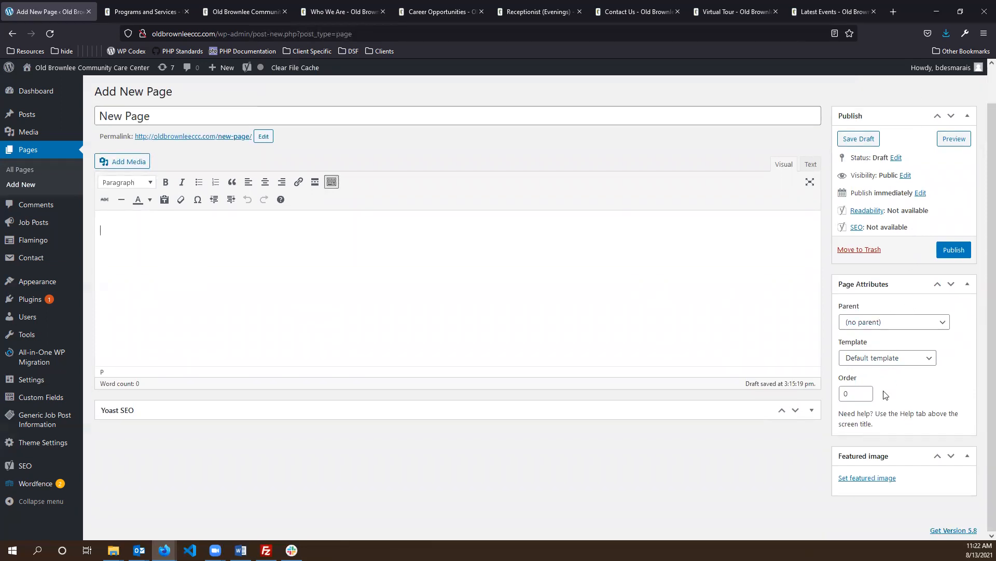
pyautogui.click(892, 364)
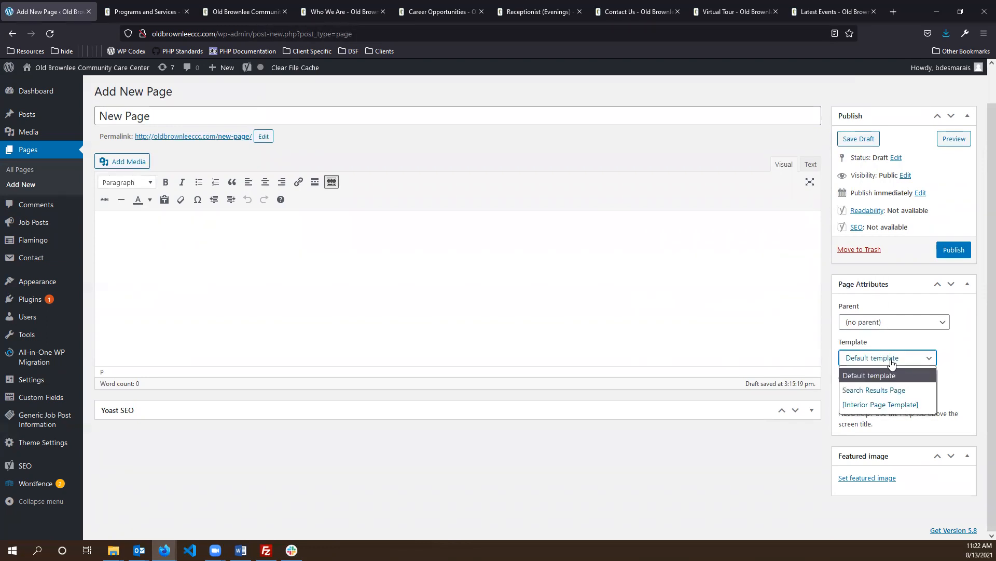
pyautogui.click(893, 404)
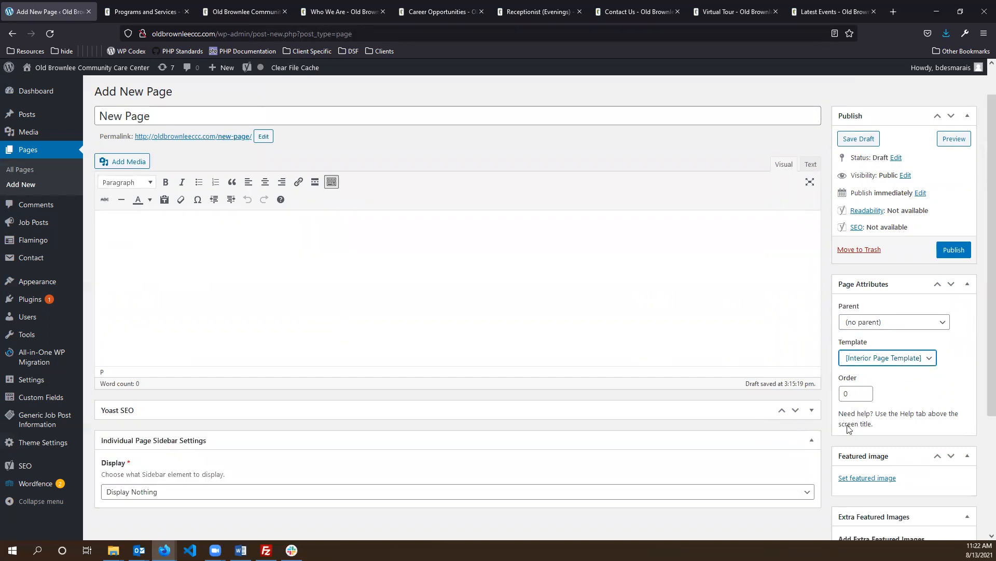
# - Look over the page settings available under the Interior Page Template
pyautogui.click(829, 430)
pyautogui.scroll(-3, 904, 366)
pyautogui.scroll(-2, 899, 319)
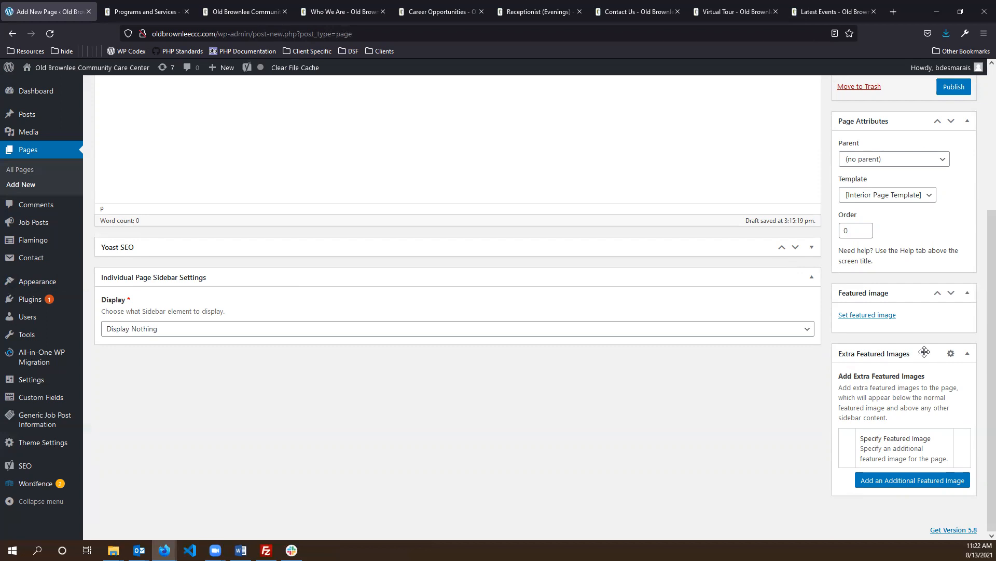
pyautogui.scroll(2, 719, 363)
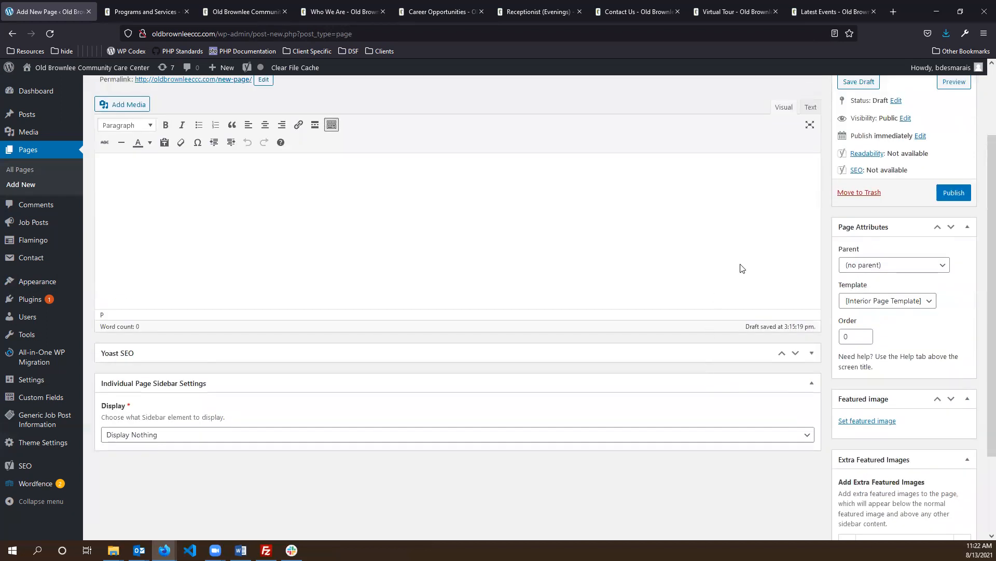
pyautogui.scroll(-2, 563, 169)
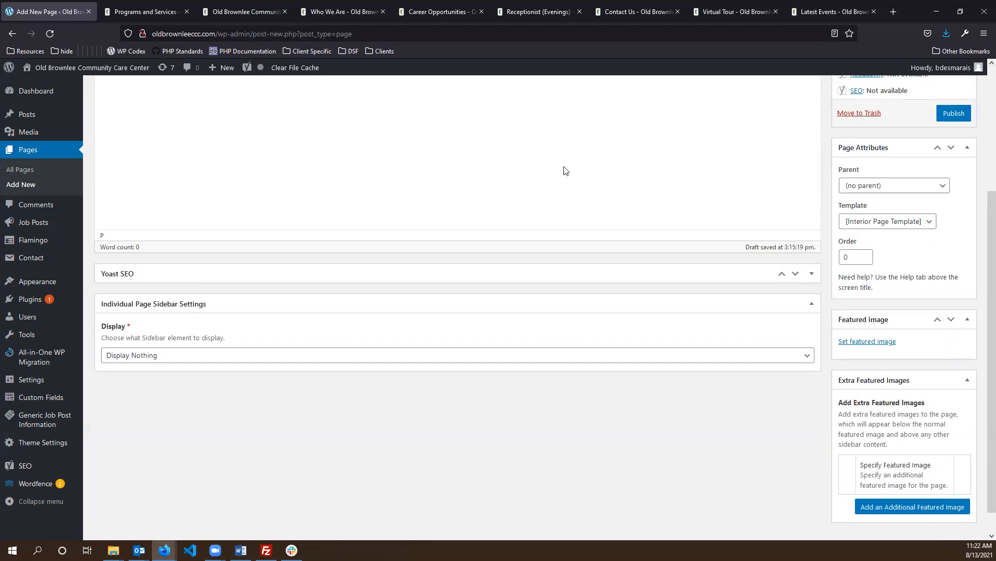
pyautogui.scroll(1, 917, 251)
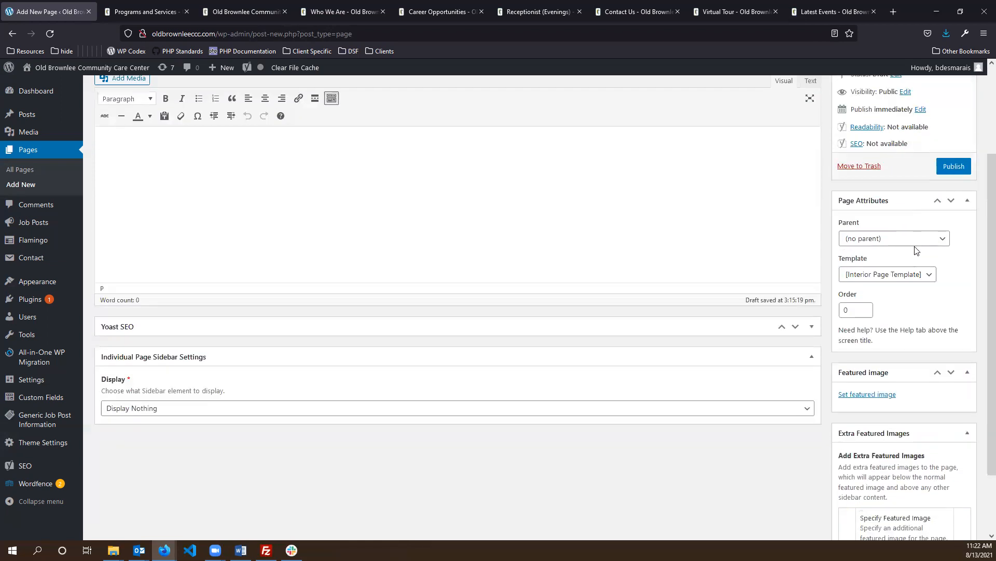
# - Switch the template to Default and back to Interior Page Template, revealing sidebar Display Nothing
pyautogui.click(890, 277)
pyautogui.click(879, 291)
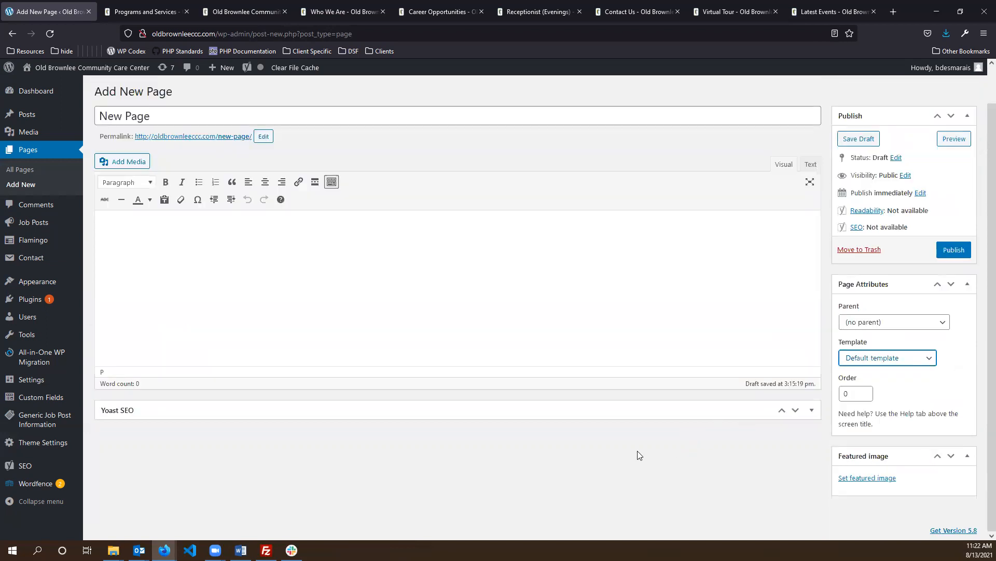
pyautogui.click(692, 446)
pyautogui.click(912, 358)
pyautogui.click(888, 409)
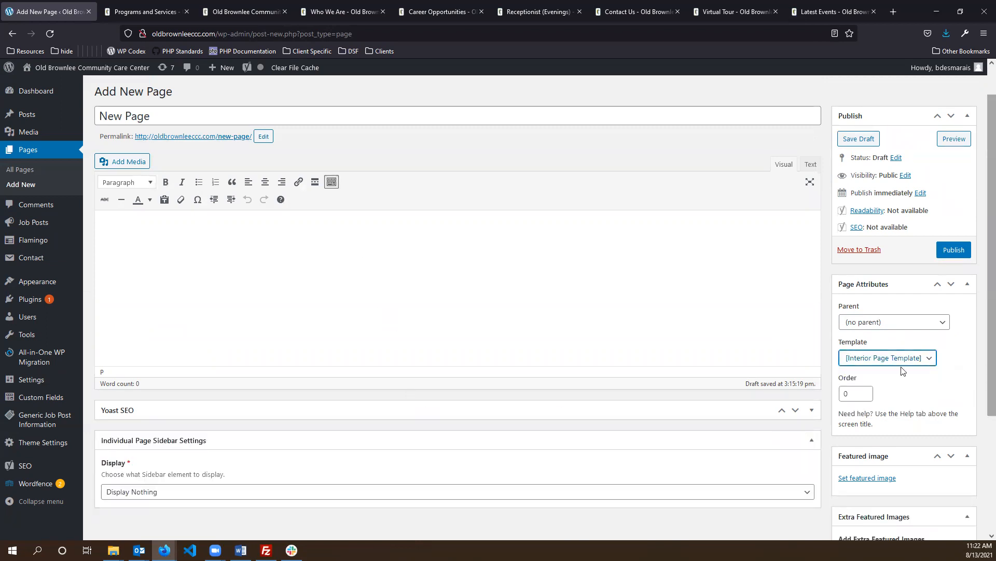
pyautogui.scroll(-3, 596, 338)
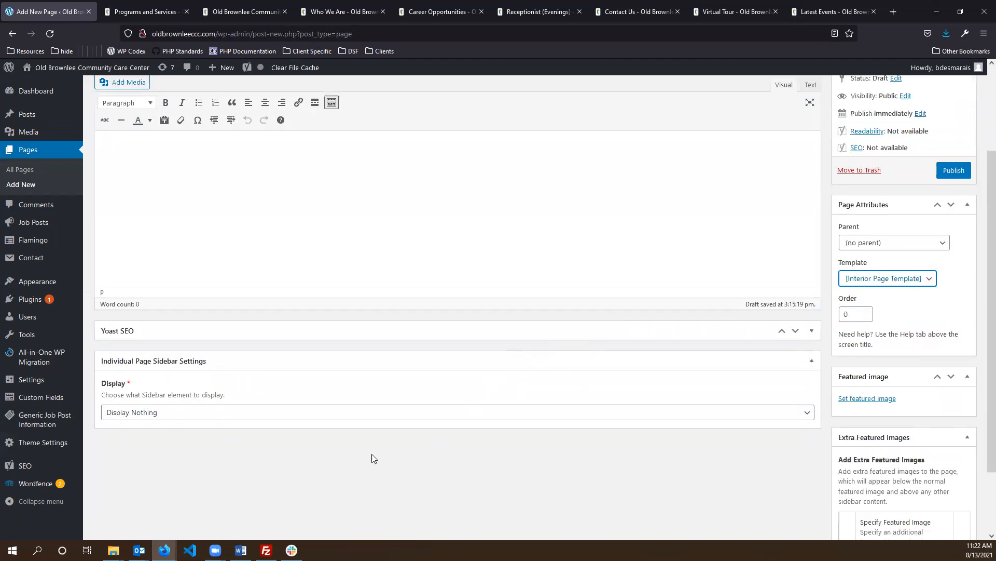
pyautogui.scroll(4, 252, 378)
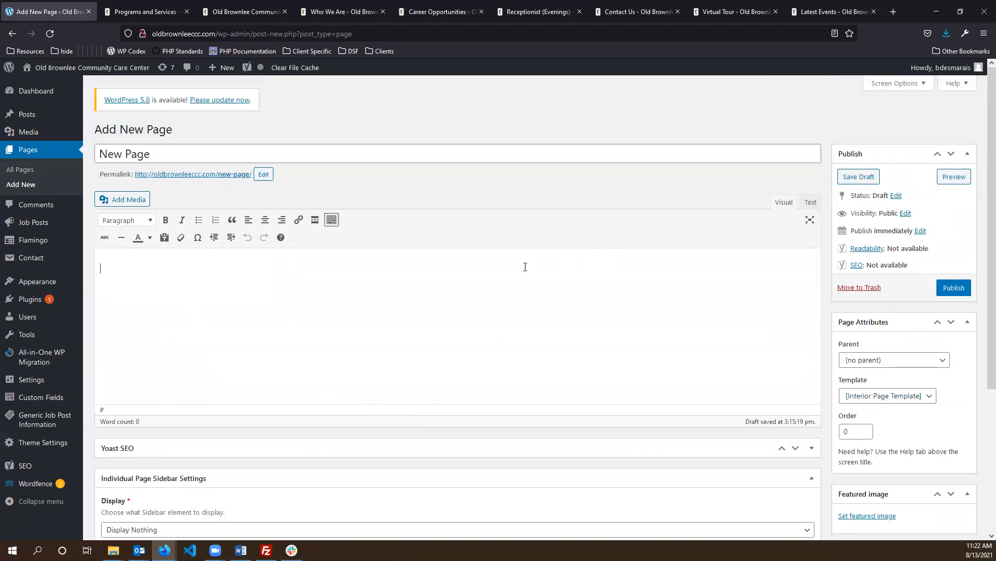
pyautogui.click(144, 227)
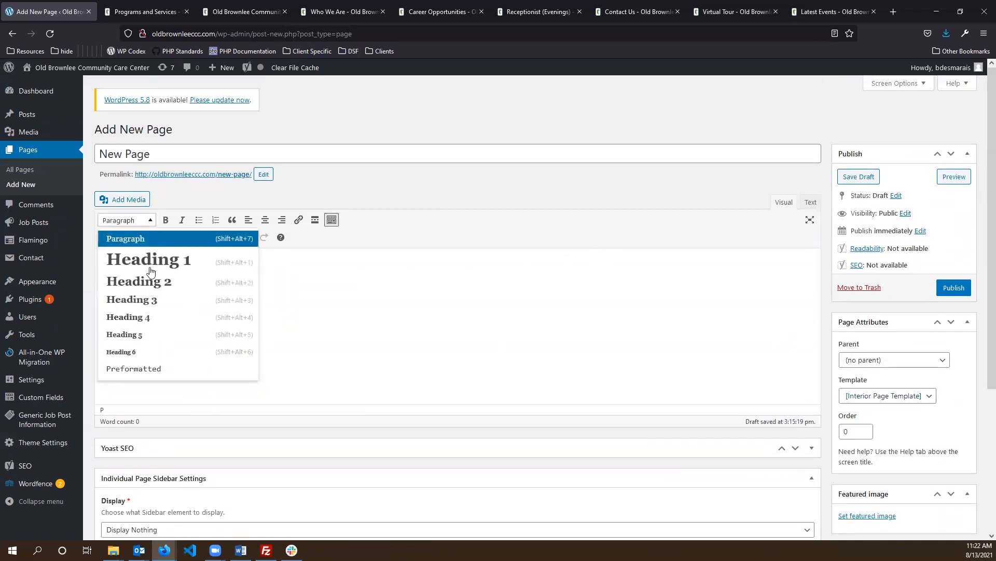
# - Add a Heading 1 'Headline' followed by a filler paragraph
pyautogui.click(142, 258)
pyautogui.write('Headline')
pyautogui.press('Return')
pyautogui.write('jhy jhik hkjihk kjlhjghfgfcx gh  yt yfty fty fytf y ty')
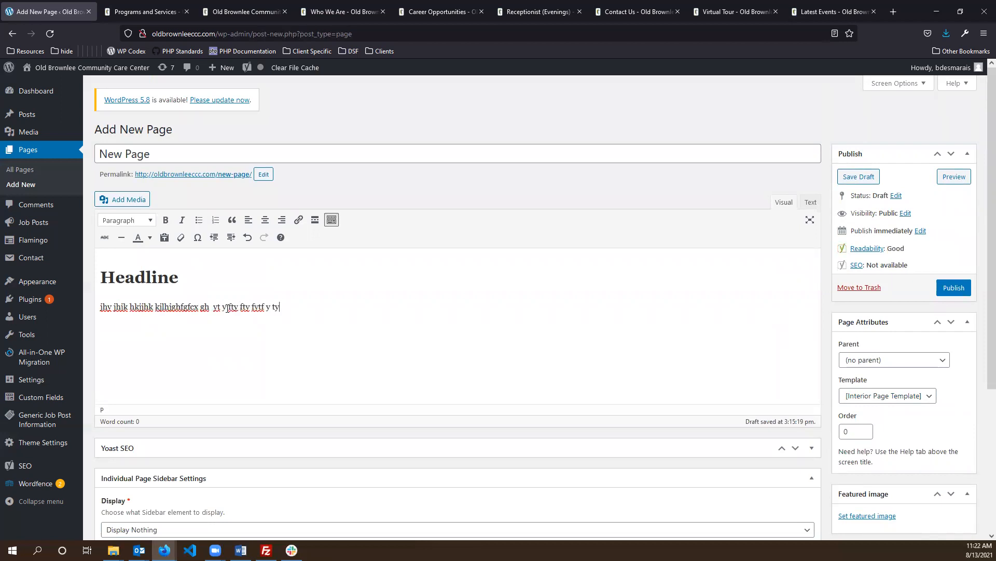
pyautogui.press('Return')
# - Add a bulleted list: jhkjhnj, jkljkjk, jkljk, kljkl, then end it with a plain paragraph
pyautogui.click(199, 220)
pyautogui.write('jhkjhnj')
pyautogui.press('Return')
pyautogui.write('jkljkjk')
pyautogui.press('Return')
pyautogui.write('jkljk')
pyautogui.press('Return')
pyautogui.write('kljkl')
pyautogui.click(203, 331)
pyautogui.press('Delete')
pyautogui.press('Return')
pyautogui.click(187, 376)
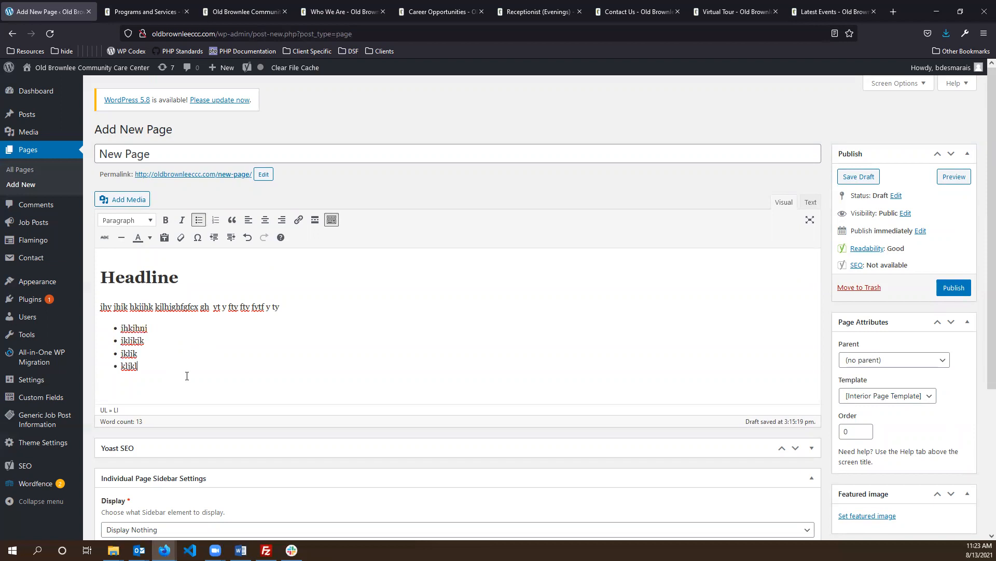
pyautogui.press('Return')
pyautogui.press('Return')
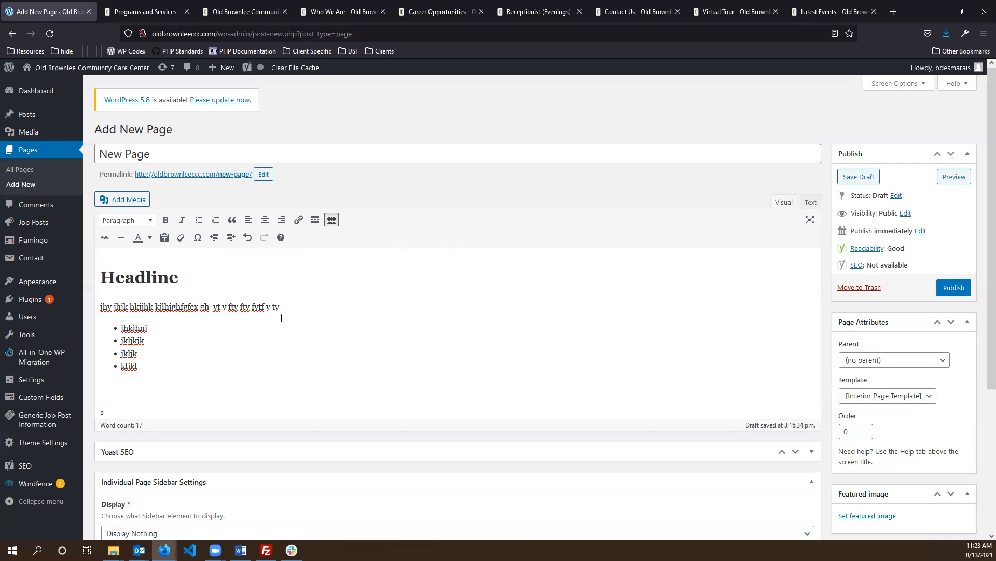
# - Review the draft and bring up the Add Media library
pyautogui.scroll(-4, 433, 316)
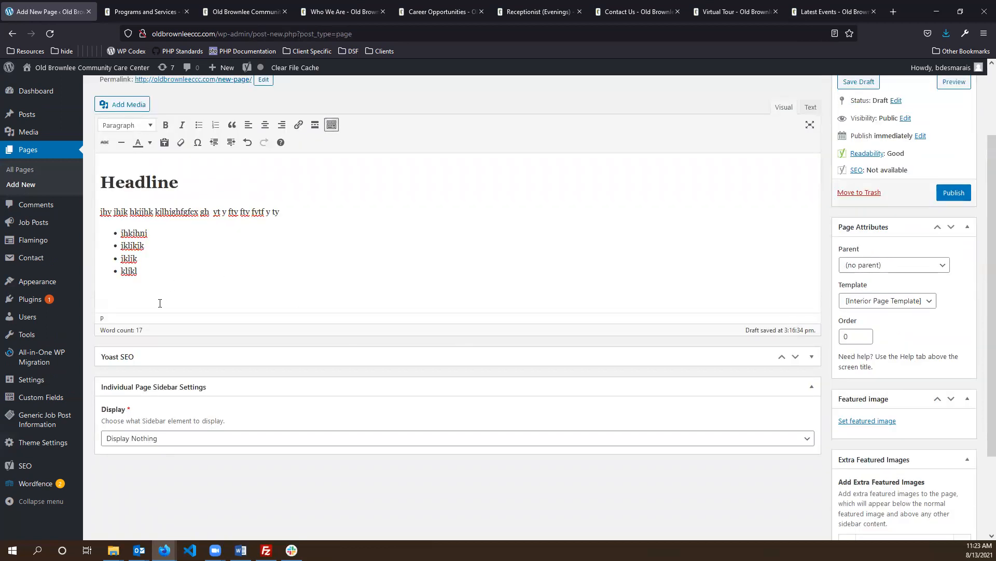
pyautogui.scroll(3, 345, 289)
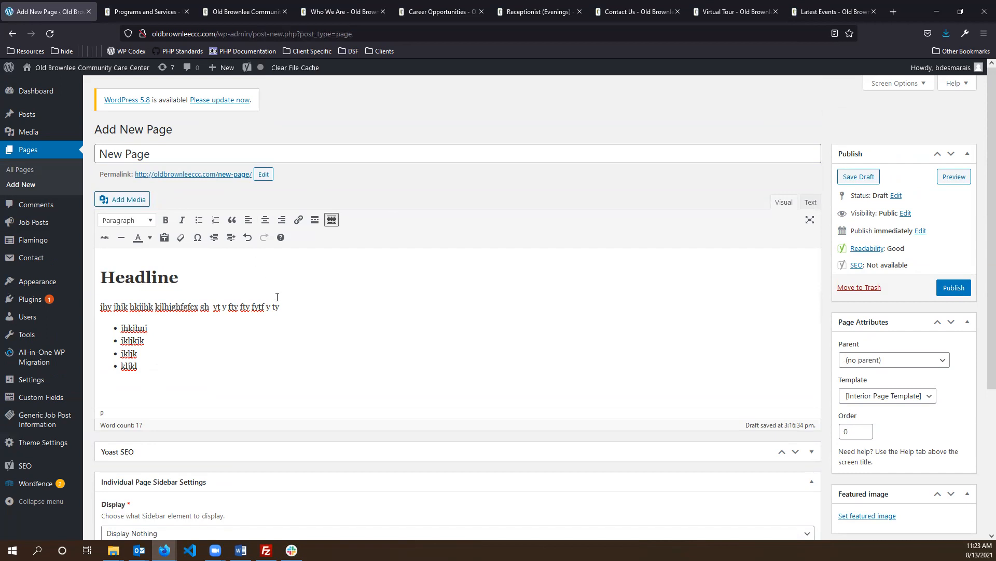
pyautogui.click(136, 202)
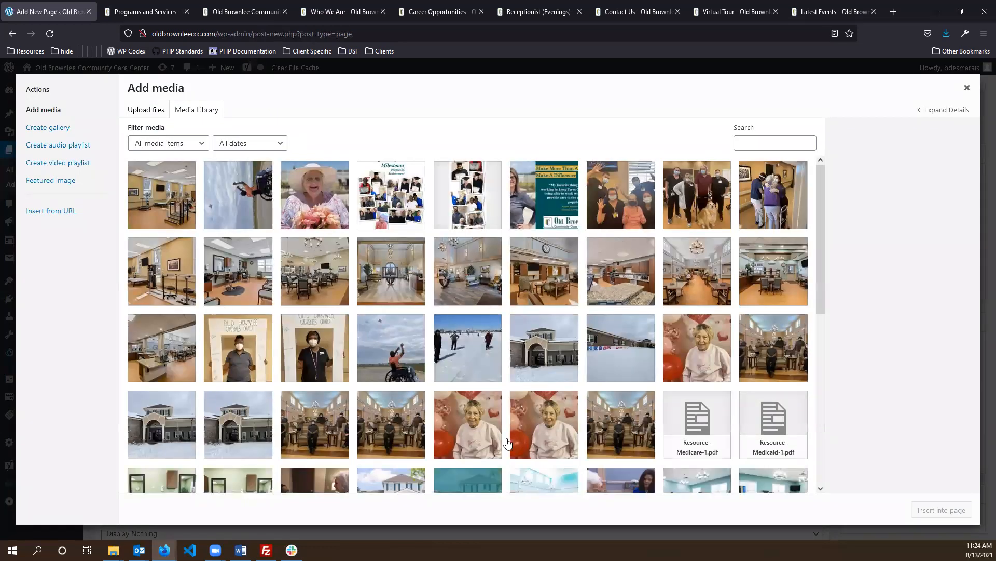
# - Browse the Upload Files and Media Library tabs, then close without inserting anything
pyautogui.scroll(-3, 555, 298)
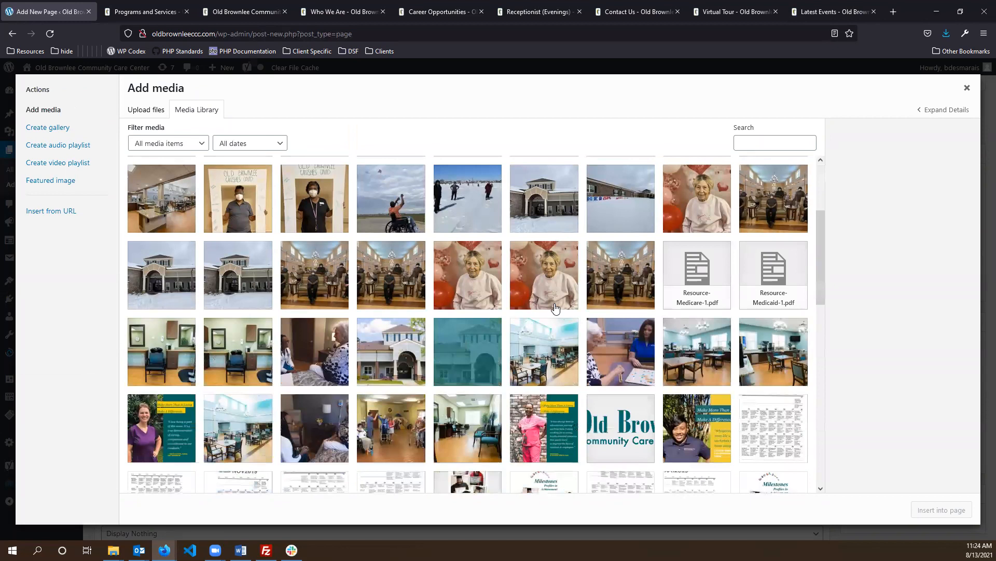
pyautogui.scroll(3, 510, 351)
pyautogui.click(140, 108)
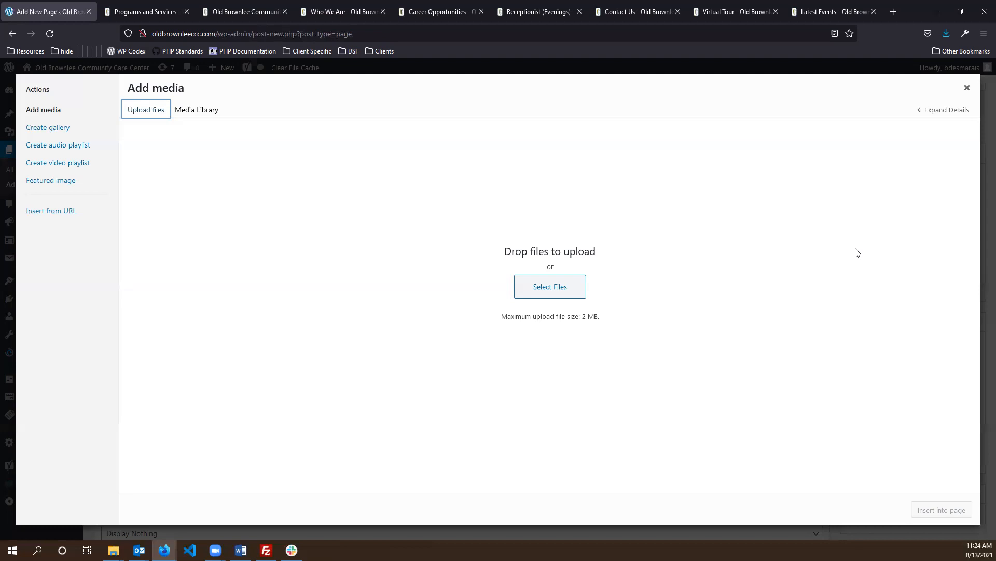
pyautogui.click(209, 108)
pyautogui.scroll(-10, 585, 352)
pyautogui.scroll(-5, 587, 353)
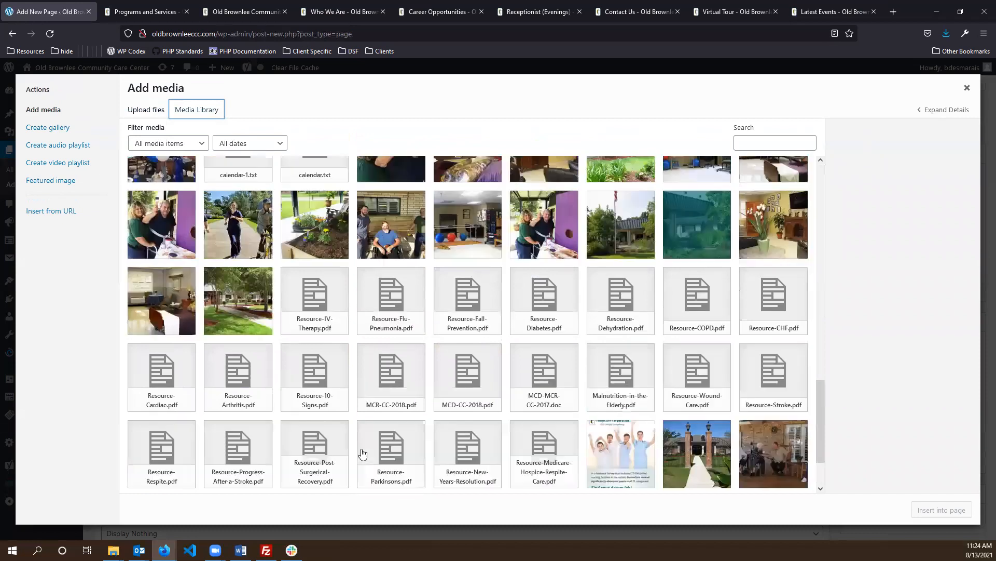
pyautogui.scroll(15, 362, 453)
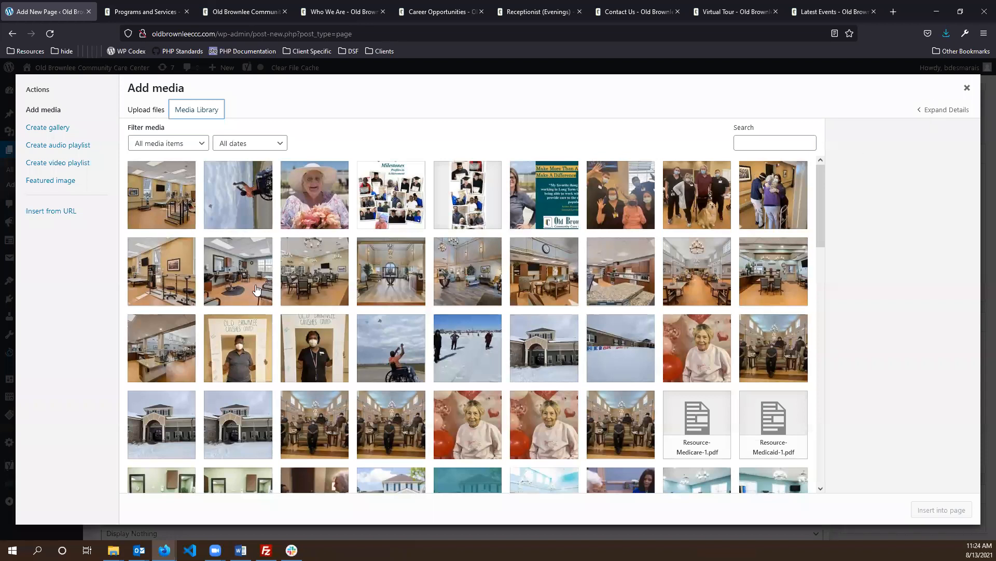
pyautogui.click(968, 89)
pyautogui.click(154, 382)
pyautogui.scroll(-2, 327, 289)
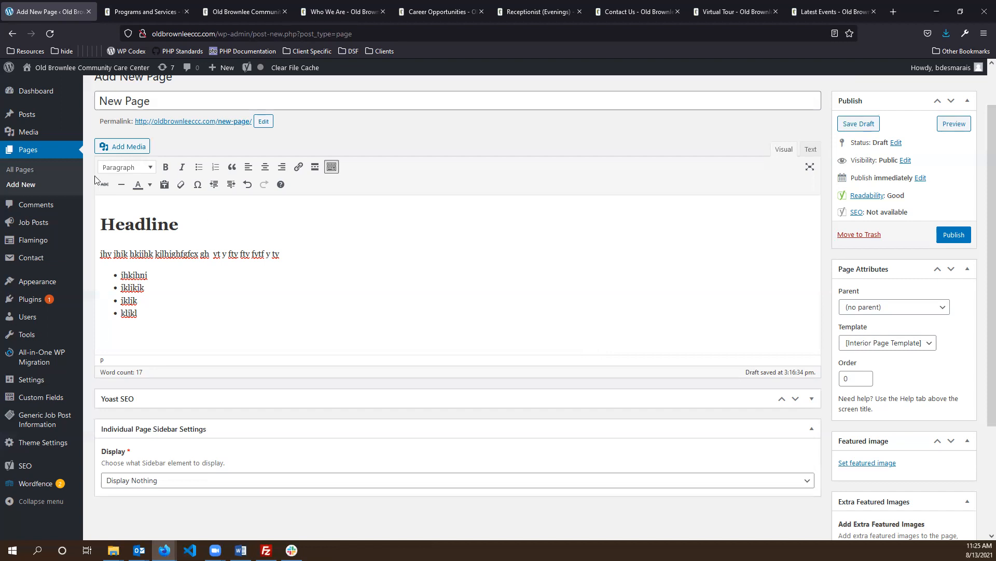
# - Select lobby-angled-from-corner.jpg in the Add Media library
pyautogui.click(121, 147)
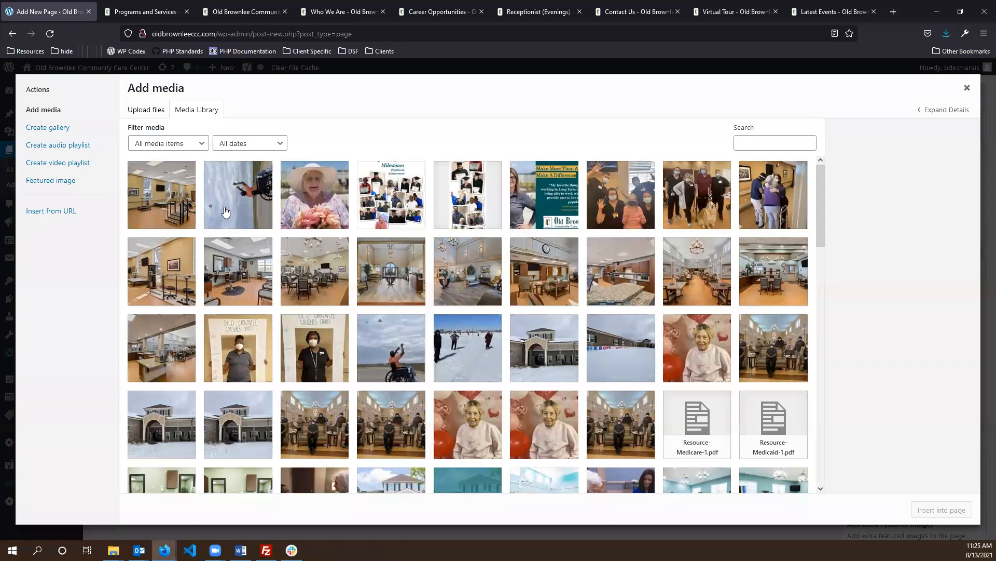
pyautogui.click(146, 109)
pyautogui.click(195, 110)
pyautogui.click(464, 274)
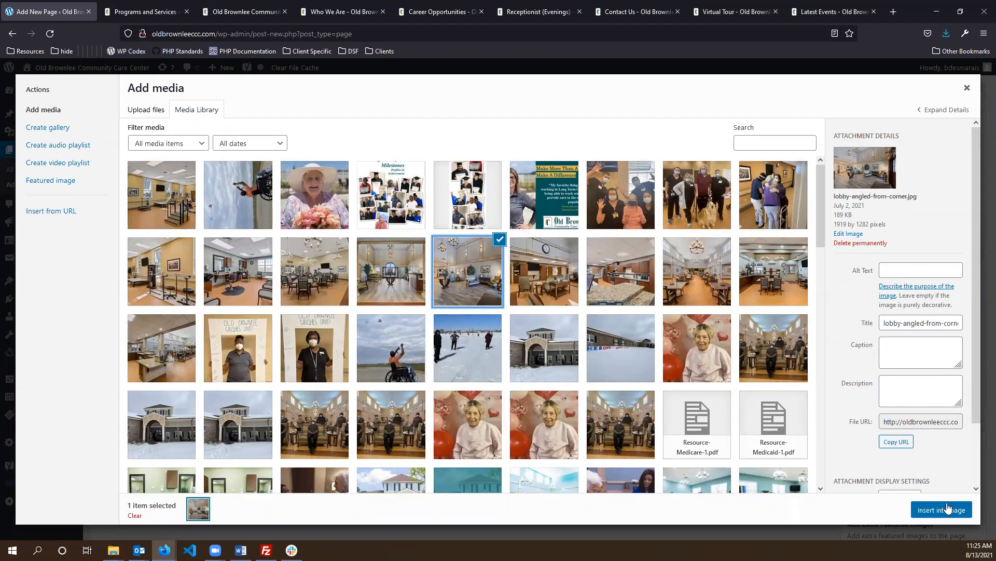
pyautogui.scroll(-2, 855, 278)
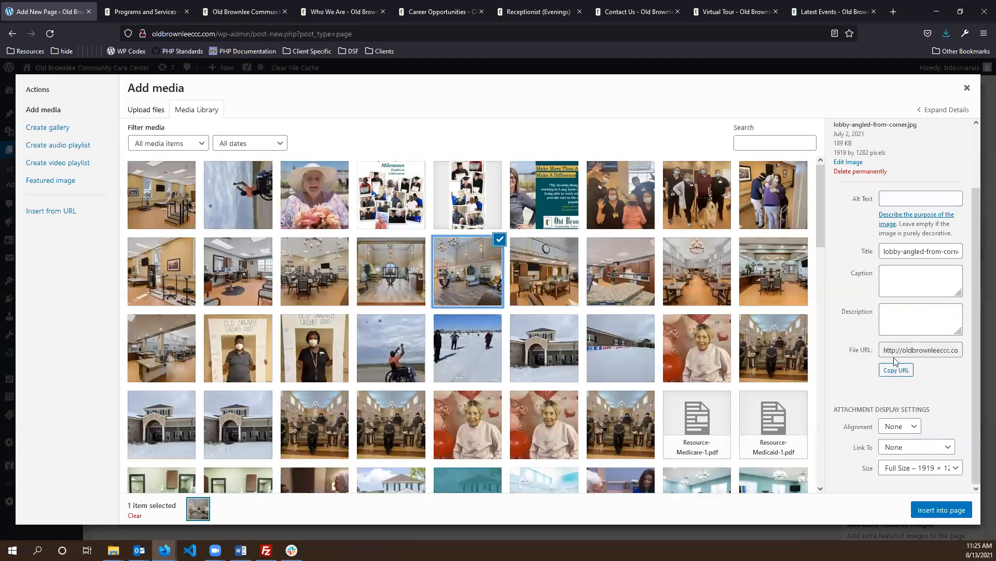
pyautogui.scroll(2, 894, 364)
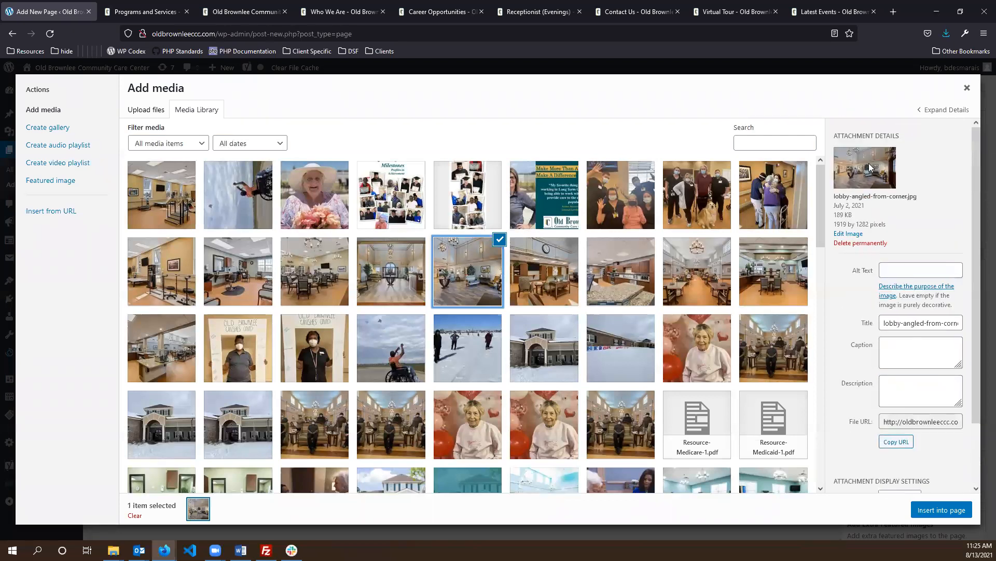
pyautogui.scroll(-2, 864, 265)
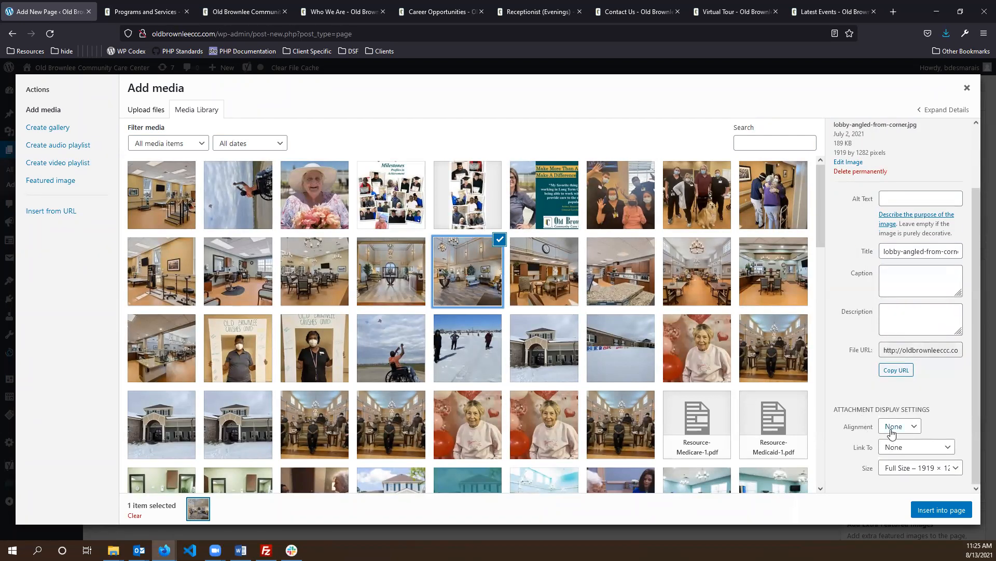
# - Set the photo to Center alignment and Full Size, and insert it into the page
pyautogui.click(918, 427)
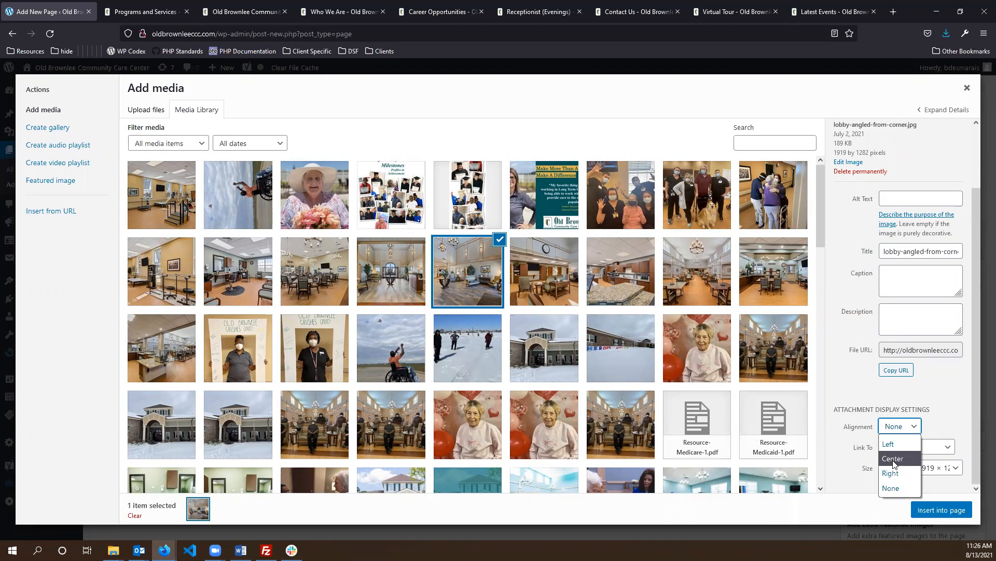
pyautogui.click(893, 459)
pyautogui.click(921, 426)
pyautogui.click(937, 427)
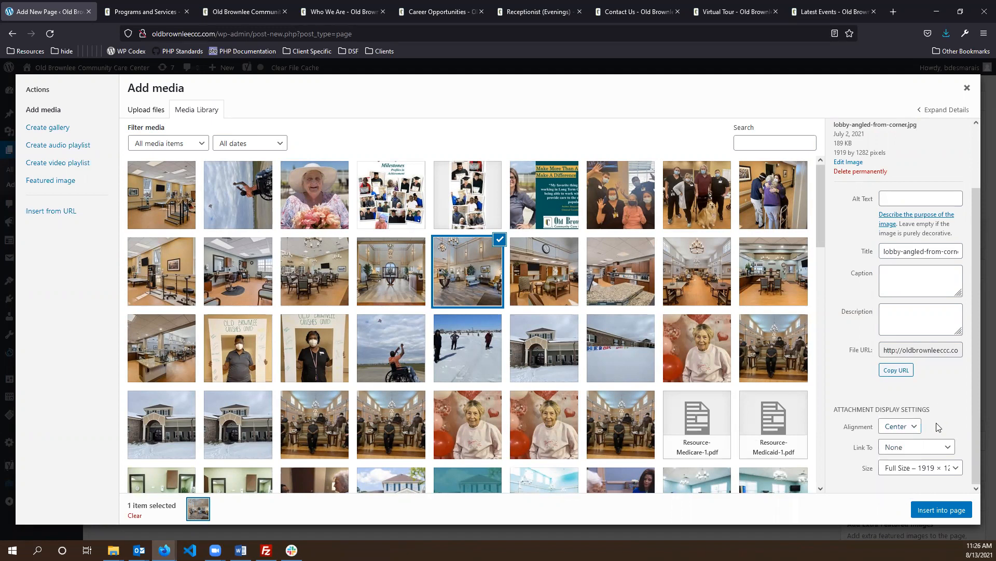
pyautogui.click(944, 468)
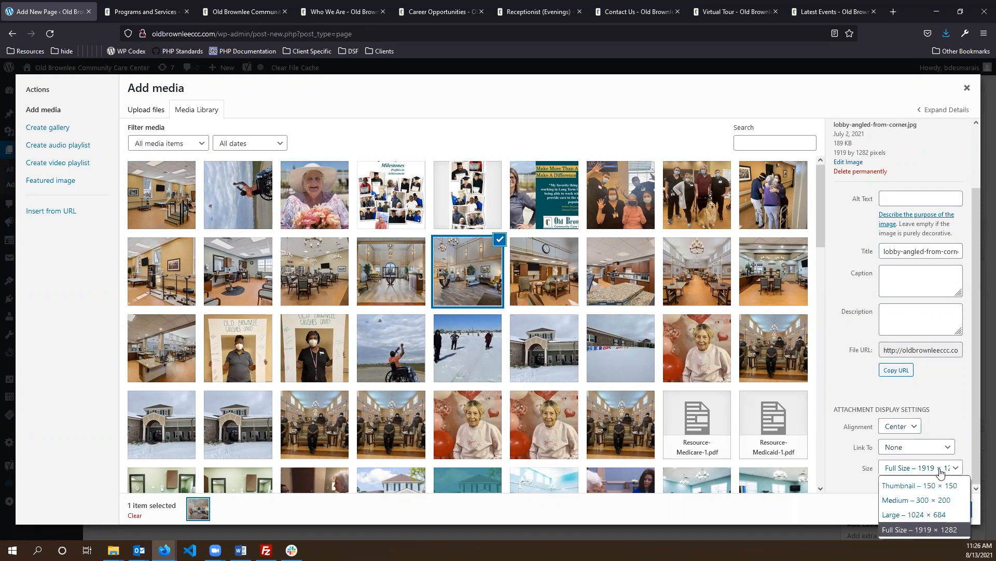
pyautogui.click(909, 524)
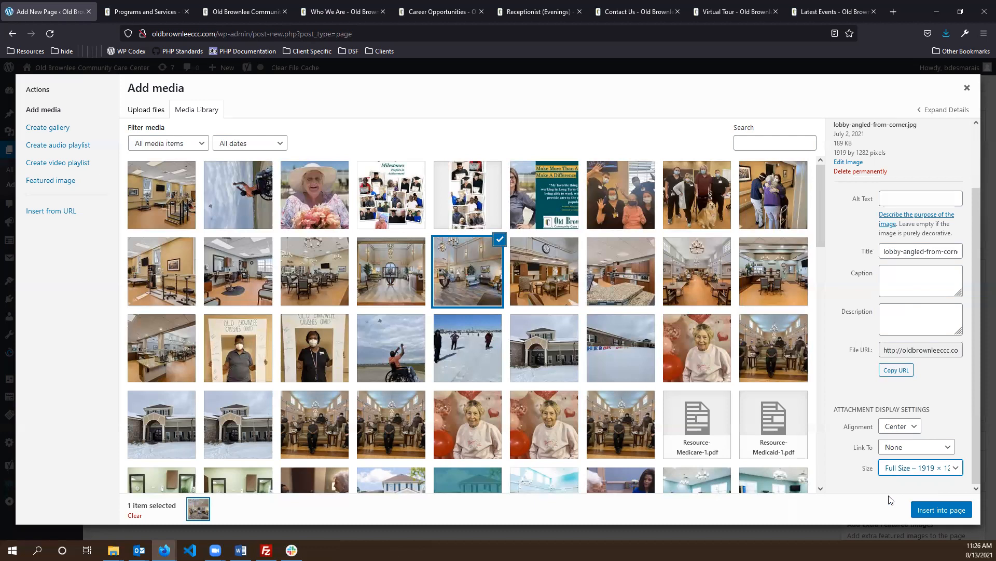
pyautogui.click(902, 469)
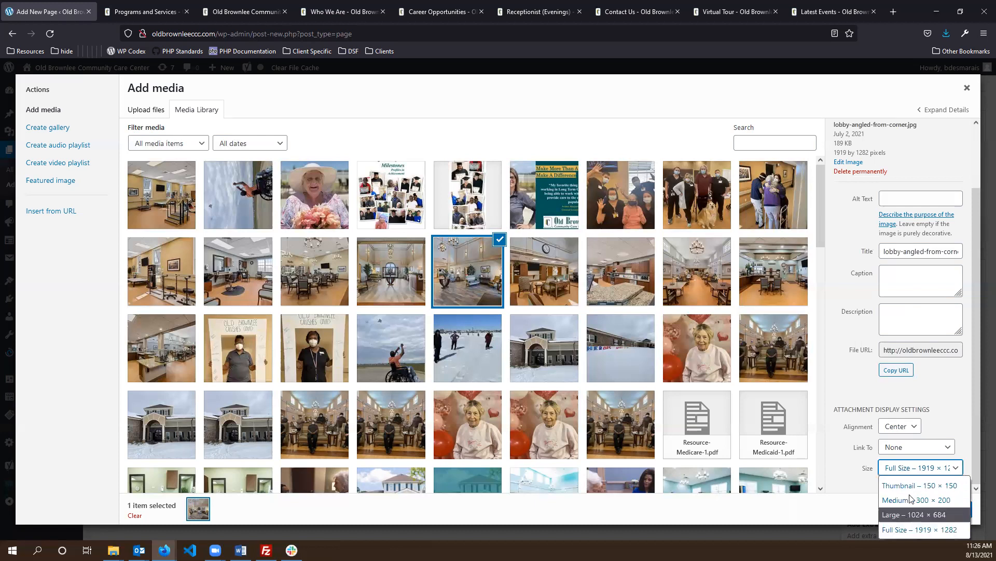
pyautogui.click(915, 533)
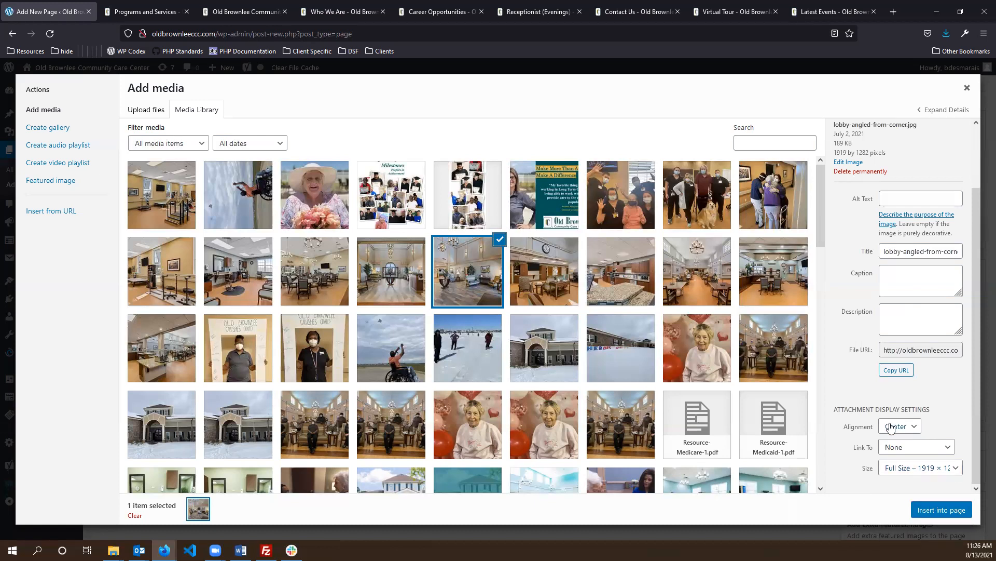
pyautogui.click(940, 510)
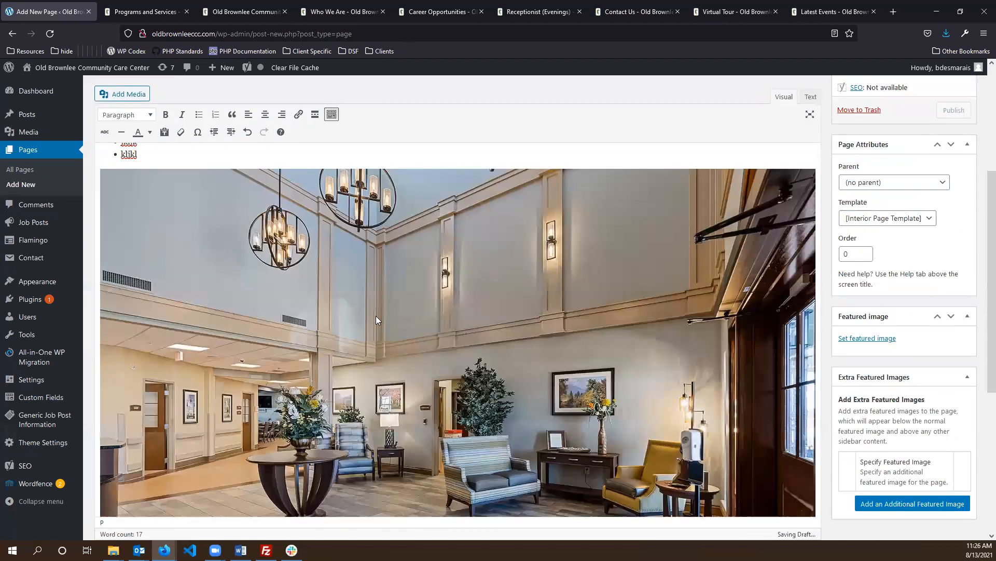
# - Delete the trailing nonsense words from the paragraph under Headline
pyautogui.scroll(5, 473, 294)
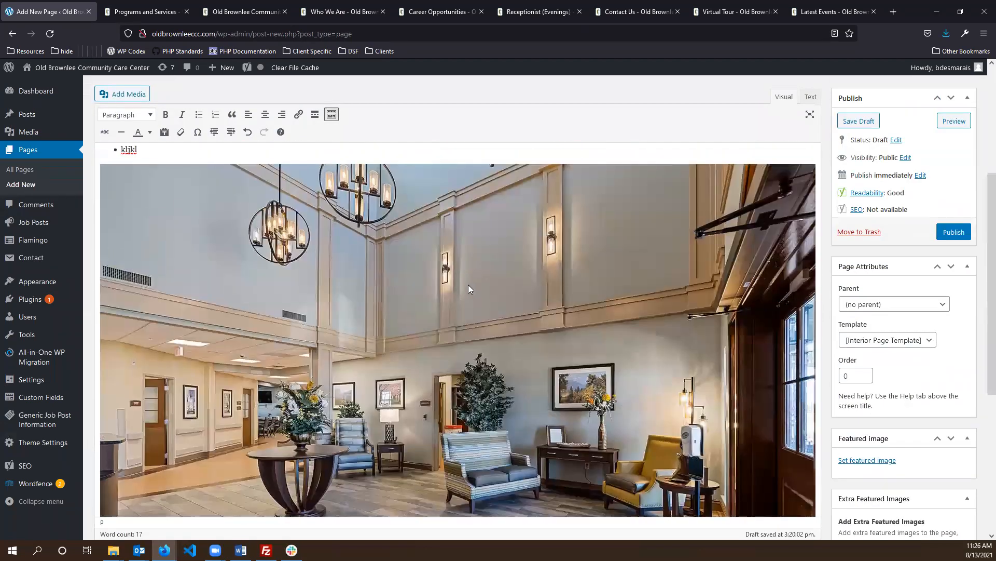
pyautogui.scroll(-5, 618, 250)
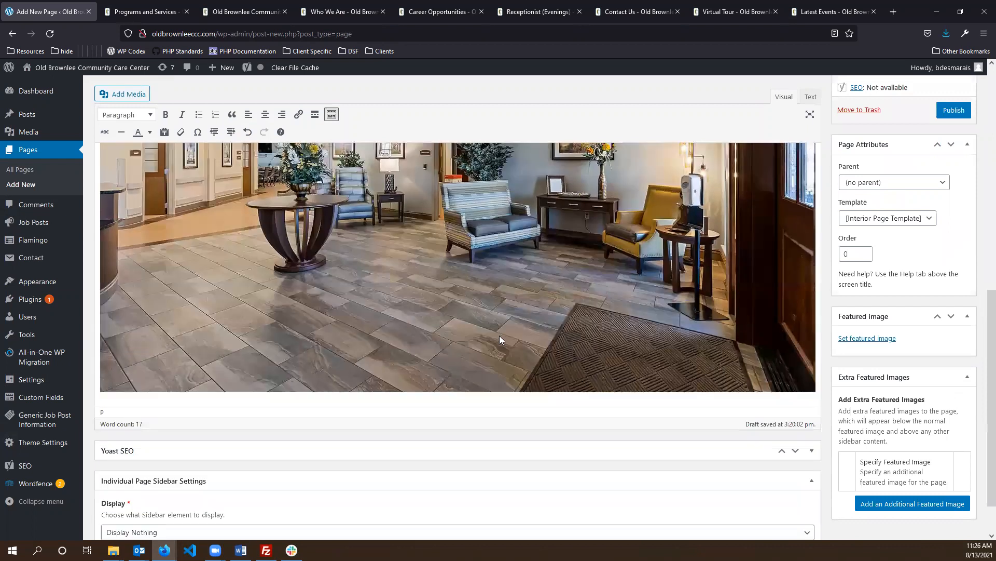
pyautogui.scroll(5, 491, 340)
pyautogui.scroll(3, 483, 344)
pyautogui.click(167, 289)
pyautogui.click(331, 246)
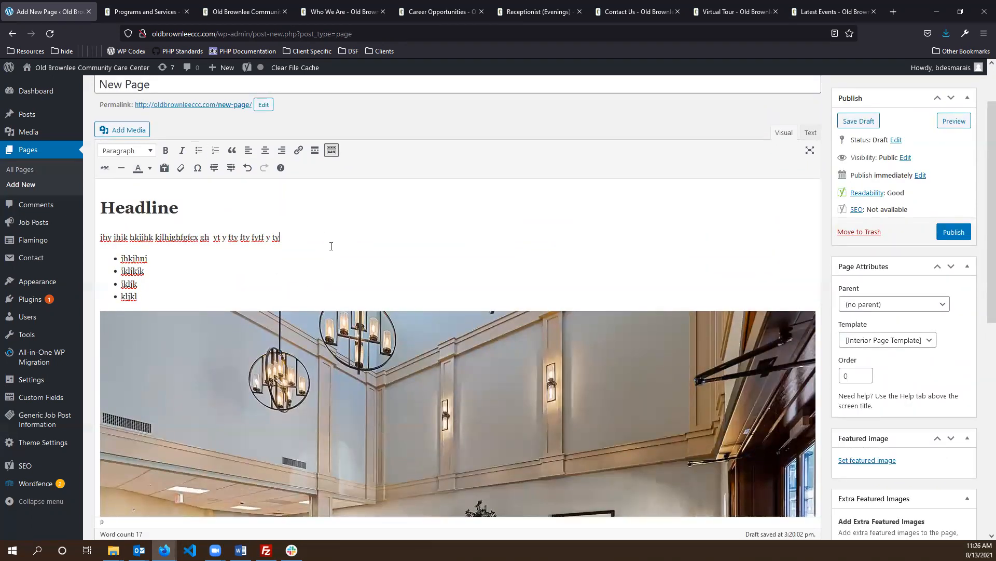
pyautogui.moveTo(230, 229); pyautogui.dragTo(209, 231)
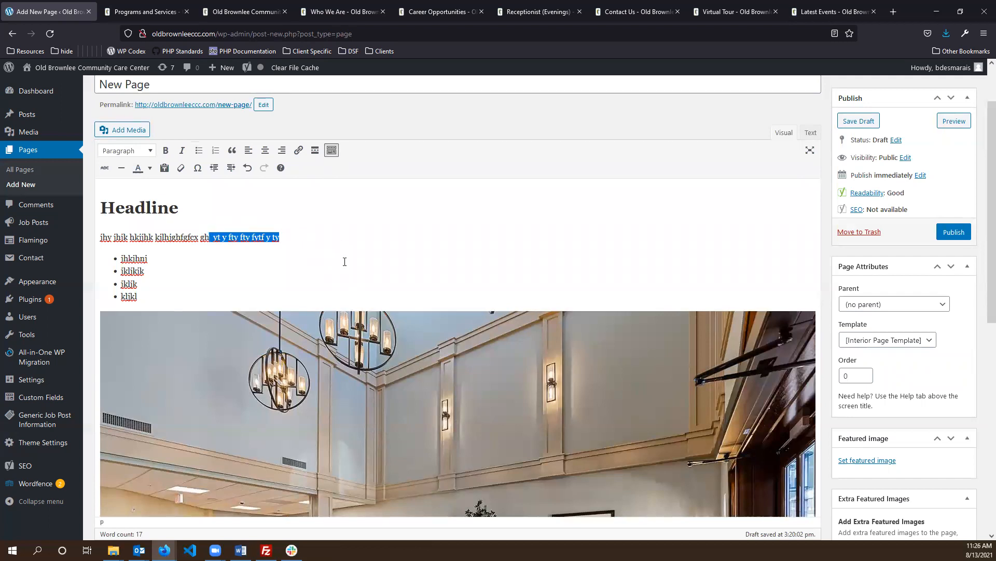
pyautogui.press('BackSpace')
# - Centre the lobby image and start a new empty paragraph after the first paragraph
pyautogui.scroll(-3, 488, 372)
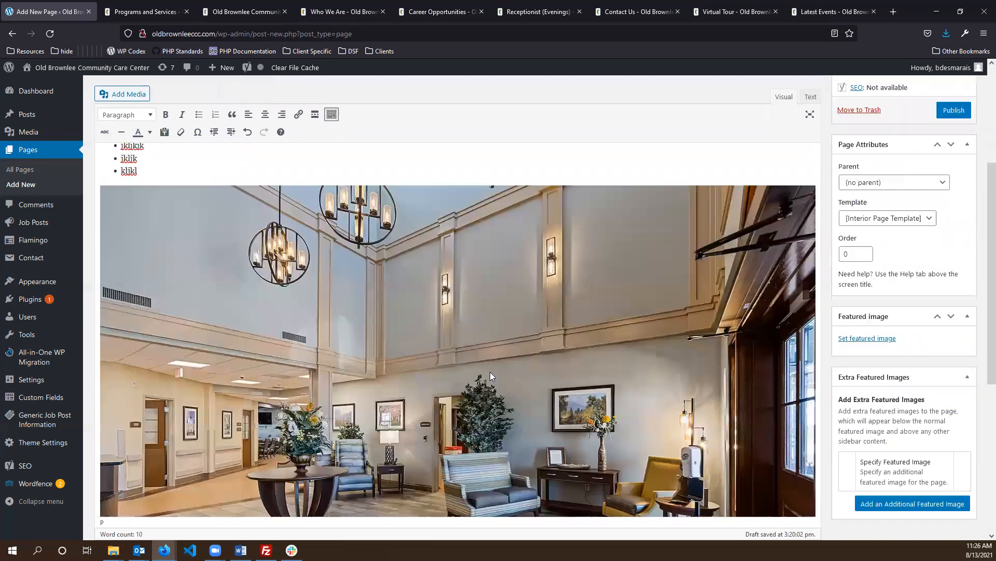
pyautogui.scroll(3, 507, 371)
pyautogui.click(348, 367)
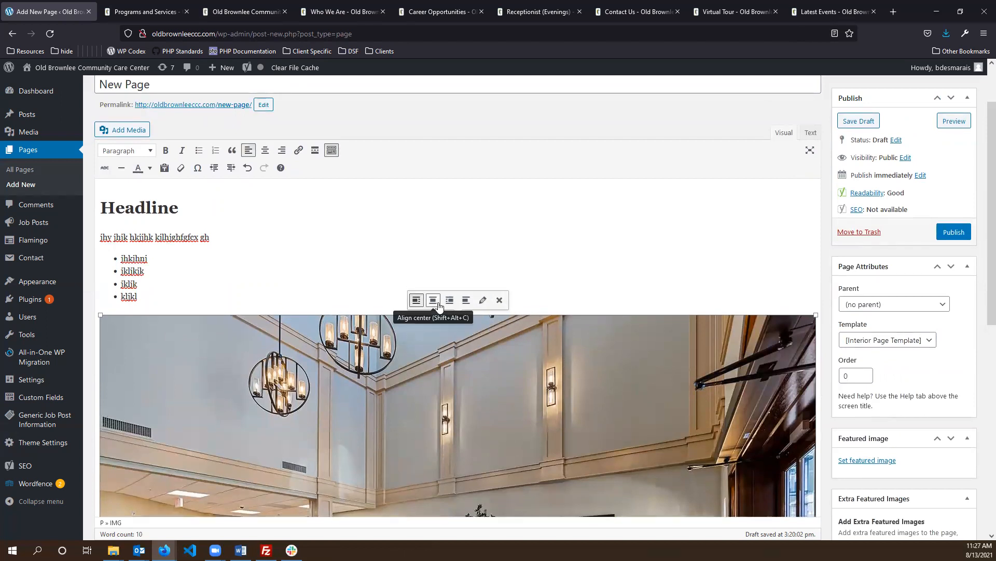
pyautogui.click(449, 300)
pyautogui.click(432, 300)
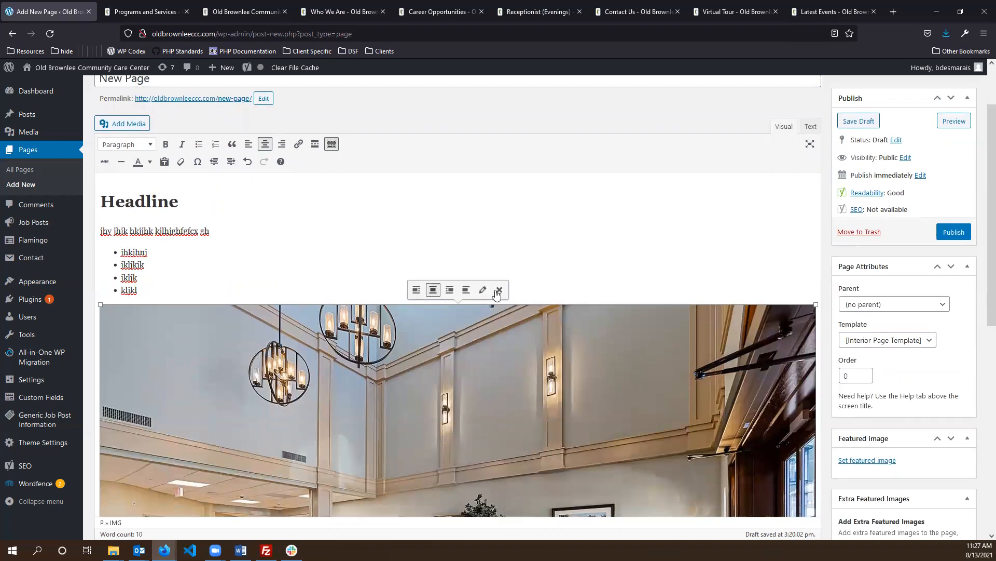
pyautogui.click(244, 270)
pyautogui.click(260, 223)
pyautogui.press('Return')
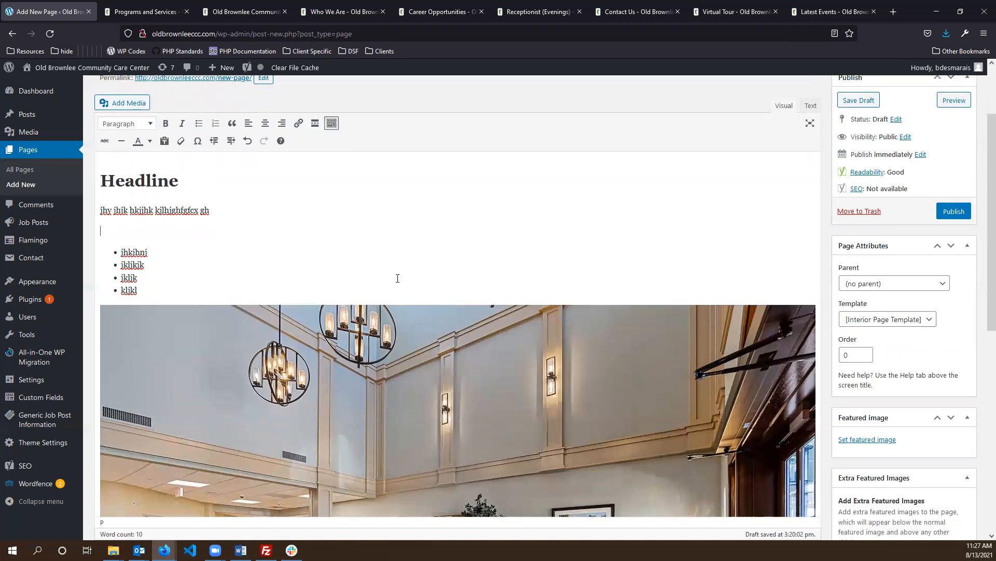
# - Type 'Link' on the new line and select the word
pyautogui.write('Link')
pyautogui.click(291, 186)
pyautogui.click(229, 237)
pyautogui.scroll(2, 165, 291)
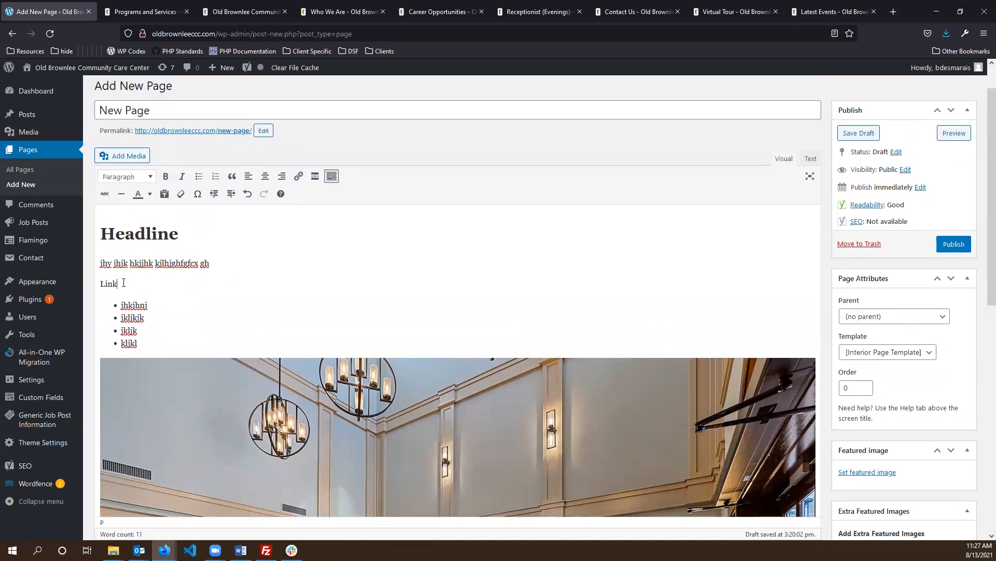
pyautogui.moveTo(123, 283); pyautogui.dragTo(70, 283)
pyautogui.click(226, 274)
pyautogui.hotkey('shift', 'Home')
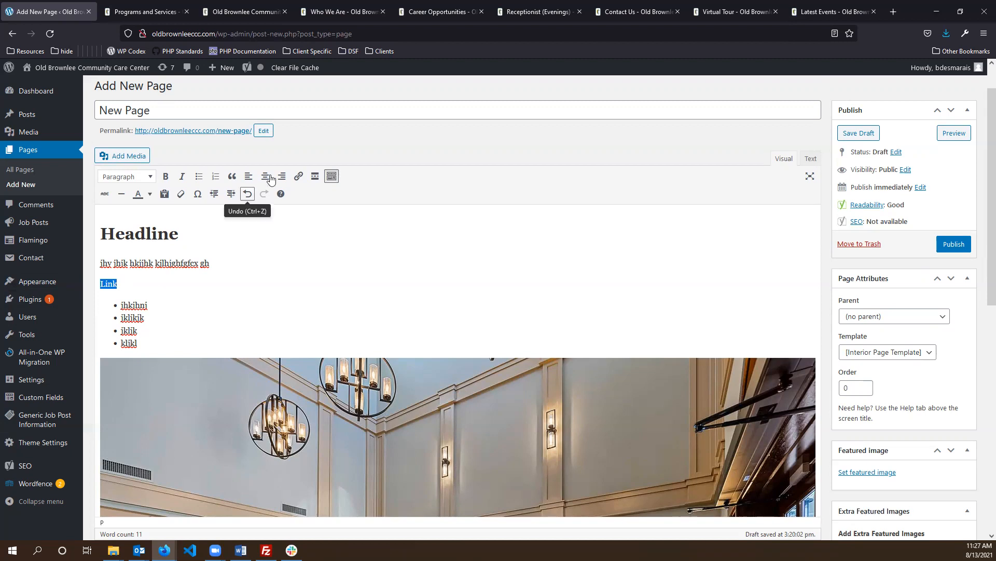
# - Link the word to the Programs and Services page, found by searching 'progear', and check it
pyautogui.click(300, 177)
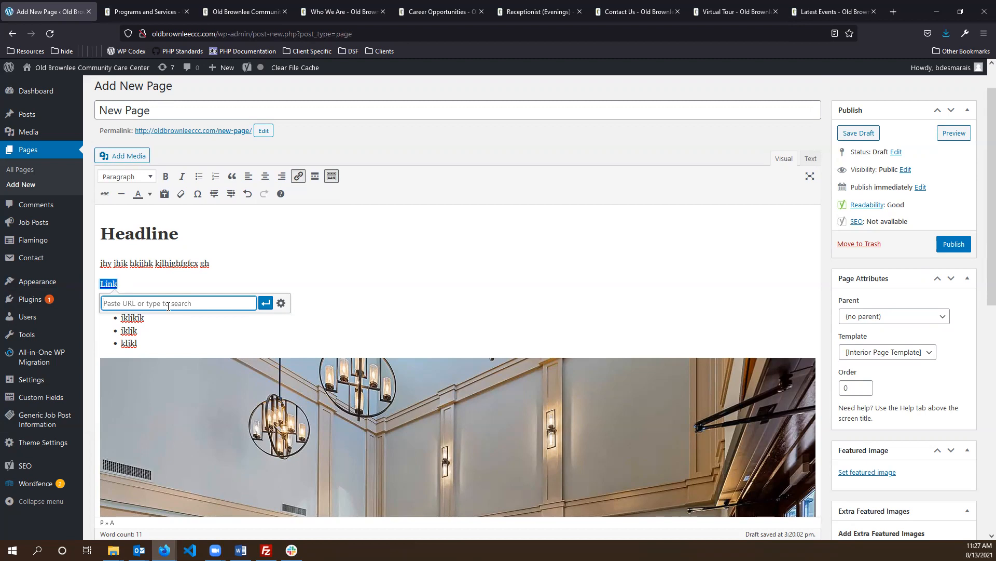
pyautogui.write('proge')
pyautogui.write('a')
pyautogui.write('r')
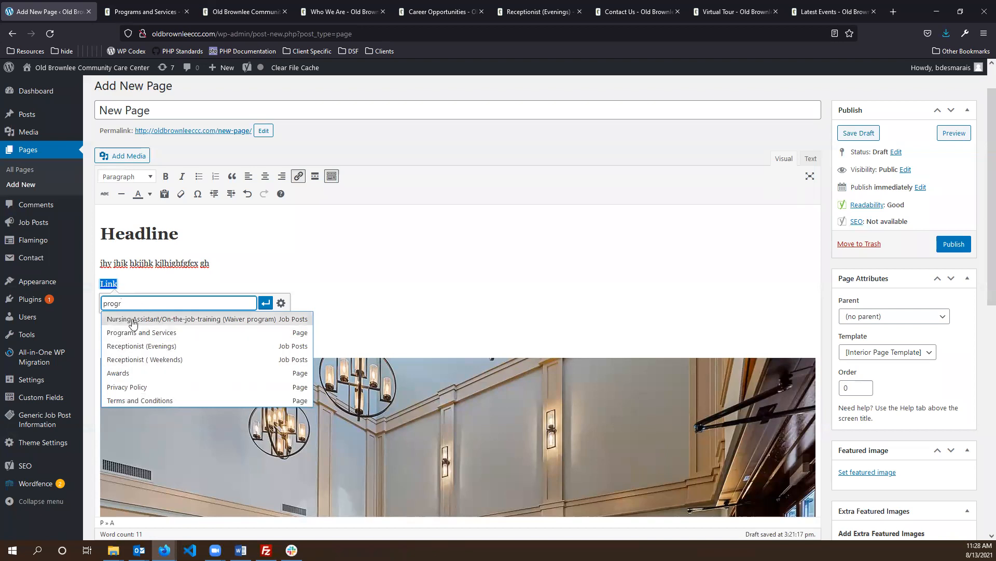
pyautogui.click(174, 334)
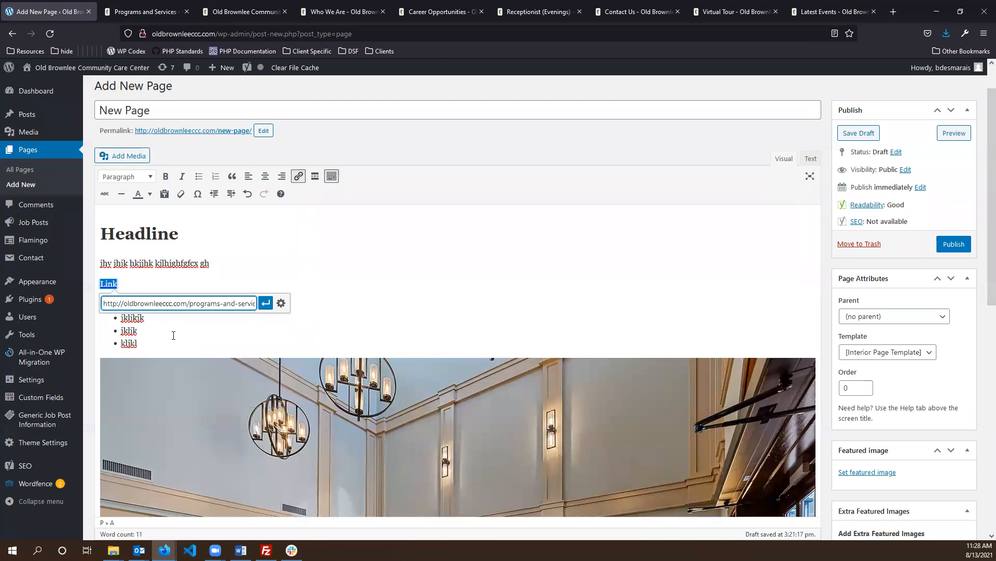
pyautogui.moveTo(139, 303); pyautogui.dragTo(400, 303)
pyautogui.click(210, 307)
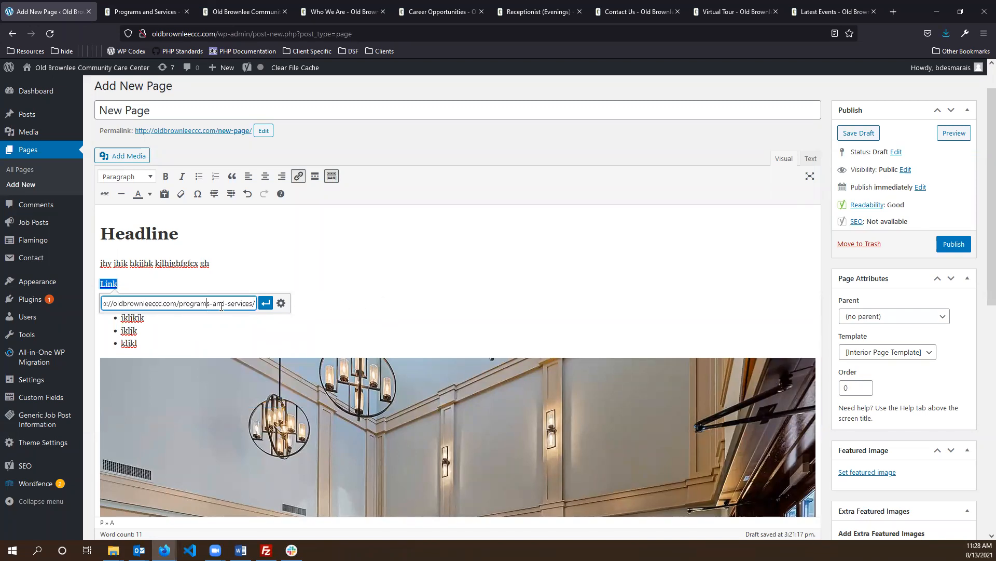
pyautogui.click(266, 309)
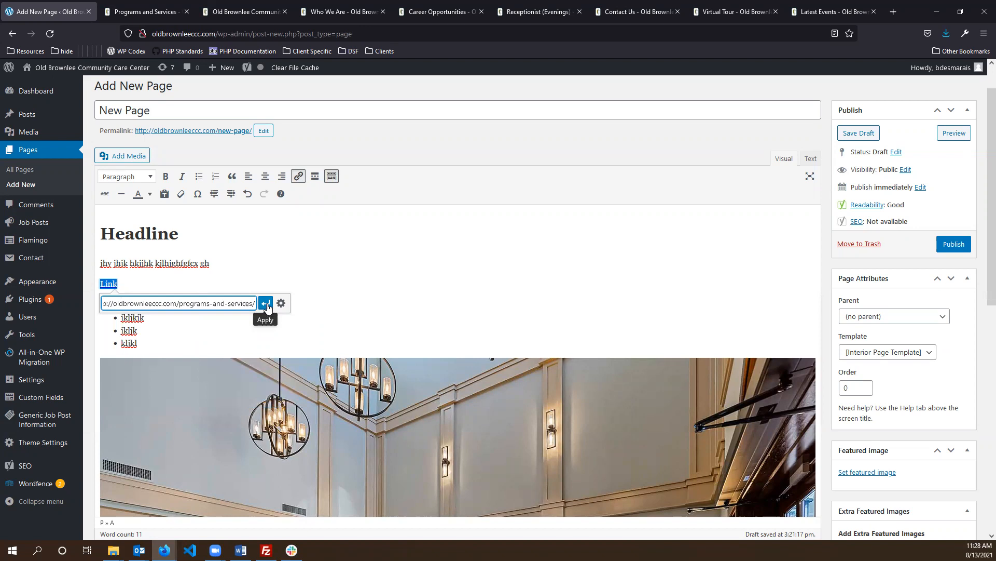
pyautogui.click(266, 307)
pyautogui.click(209, 278)
pyautogui.click(113, 283)
pyautogui.click(169, 265)
pyautogui.click(104, 285)
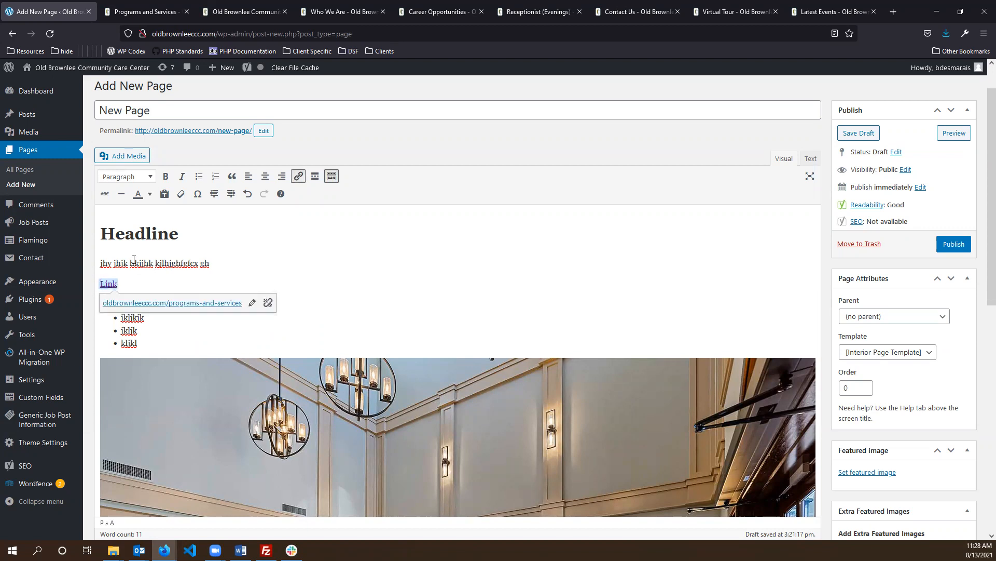
pyautogui.click(134, 261)
pyautogui.scroll(-3, 405, 262)
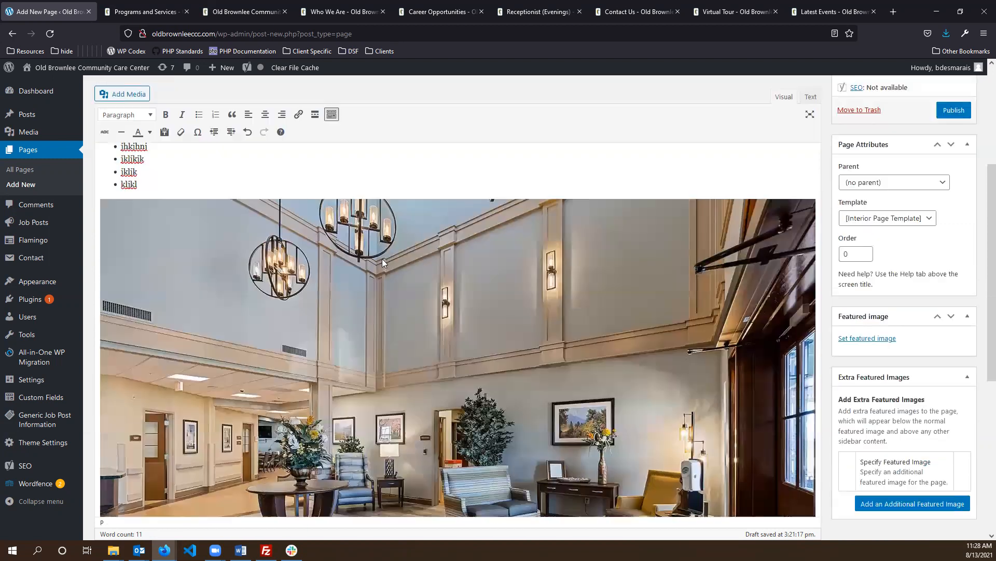
pyautogui.scroll(4, 789, 161)
pyautogui.scroll(-5, 869, 477)
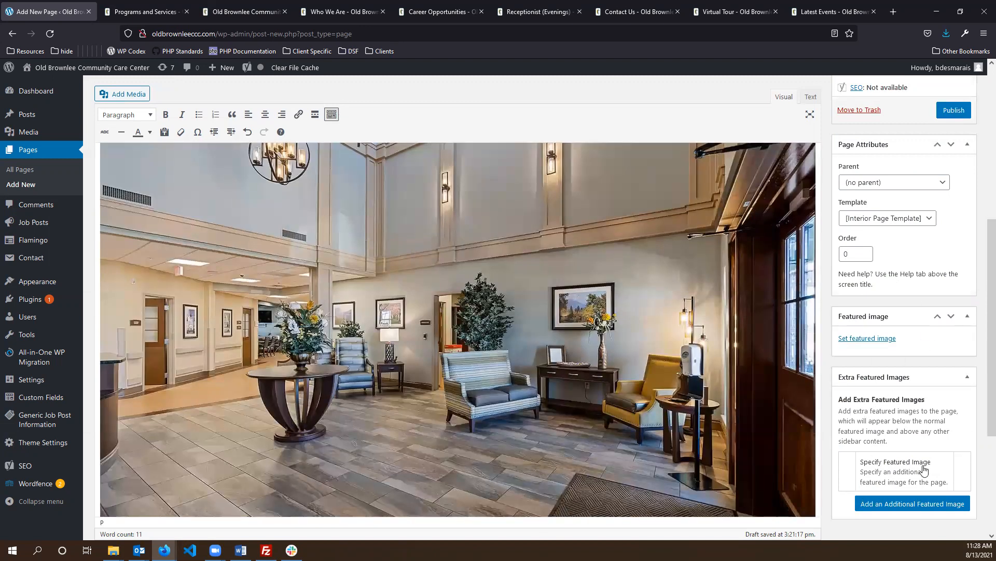
pyautogui.scroll(3, 347, 331)
pyautogui.click(181, 384)
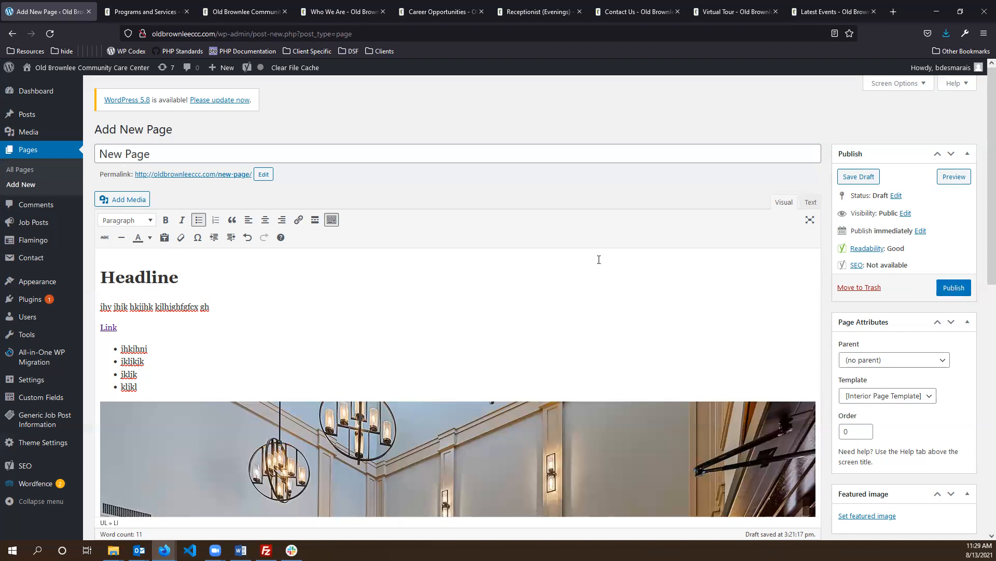
# - Leave the unsaved New Page draft and open the site's navigation menu editor
pyautogui.click(45, 152)
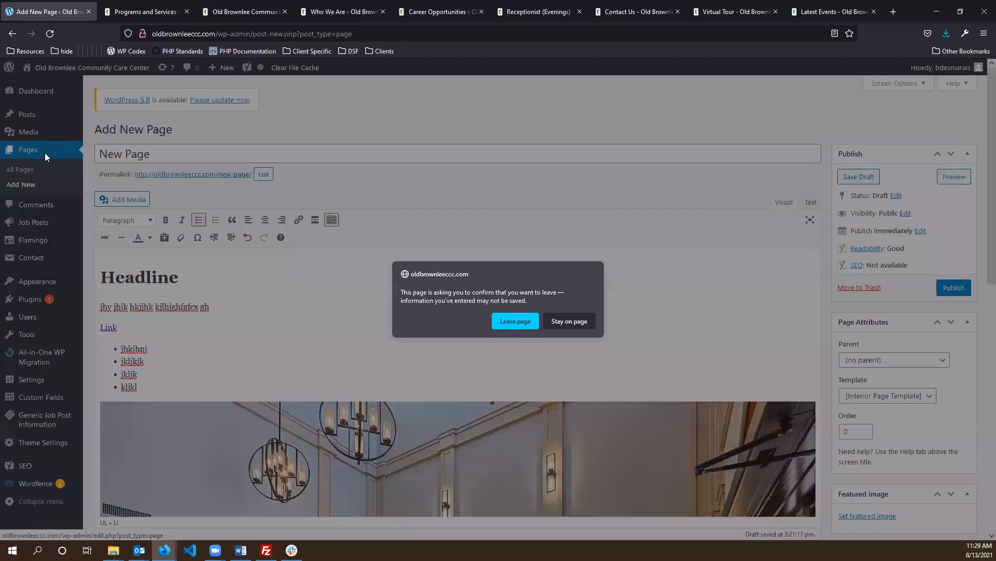
pyautogui.click(516, 321)
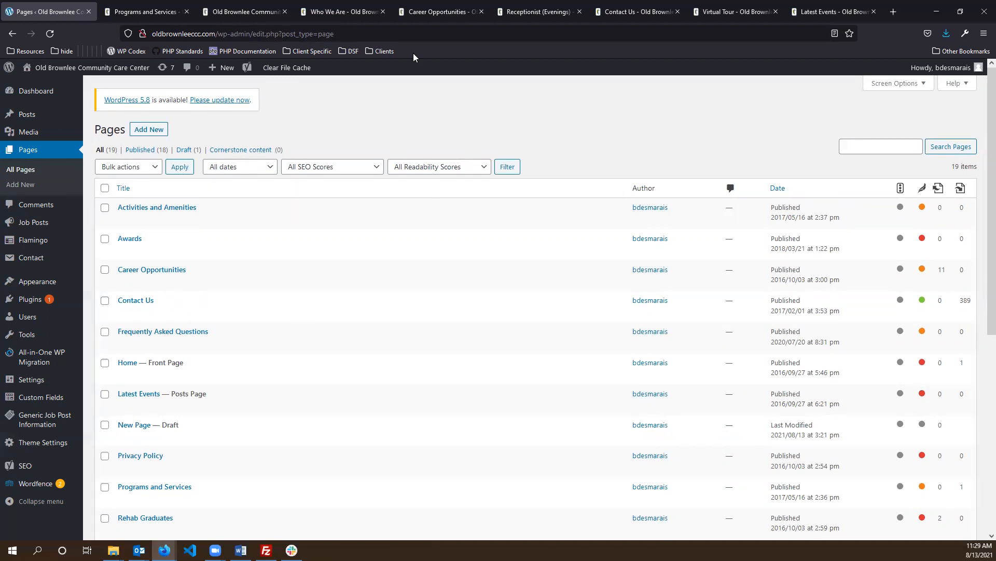
pyautogui.moveTo(38, 283)
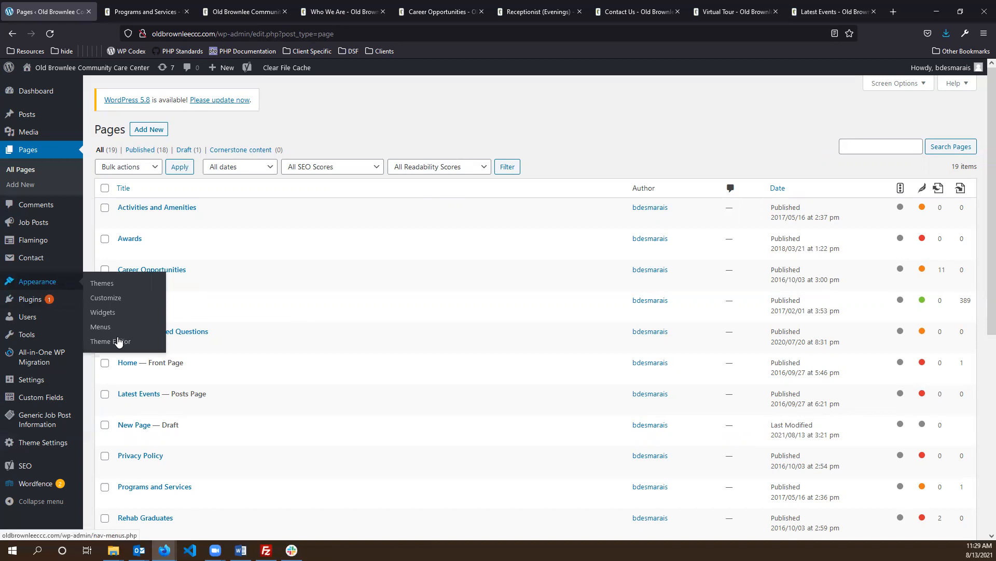
pyautogui.click(104, 328)
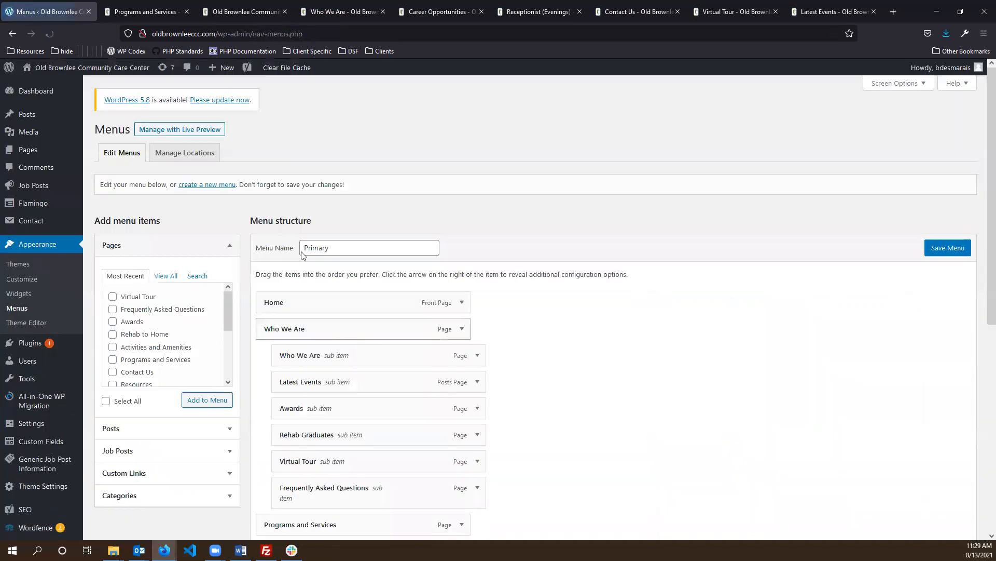
# - Compare the Primary menu structure with the live Programs and Services page's navigation bar
pyautogui.scroll(-3, 420, 208)
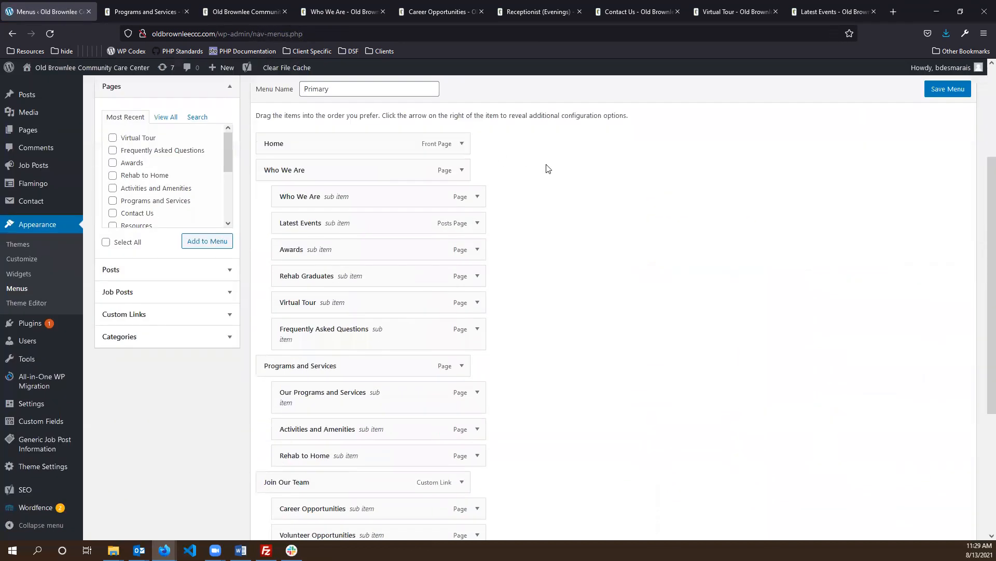
pyautogui.scroll(-4, 403, 401)
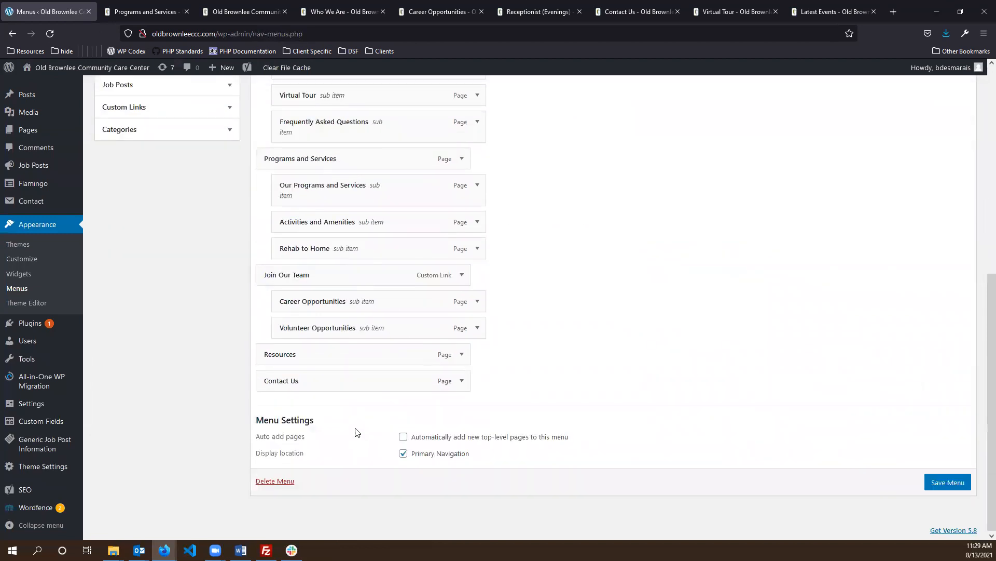
pyautogui.scroll(6, 357, 433)
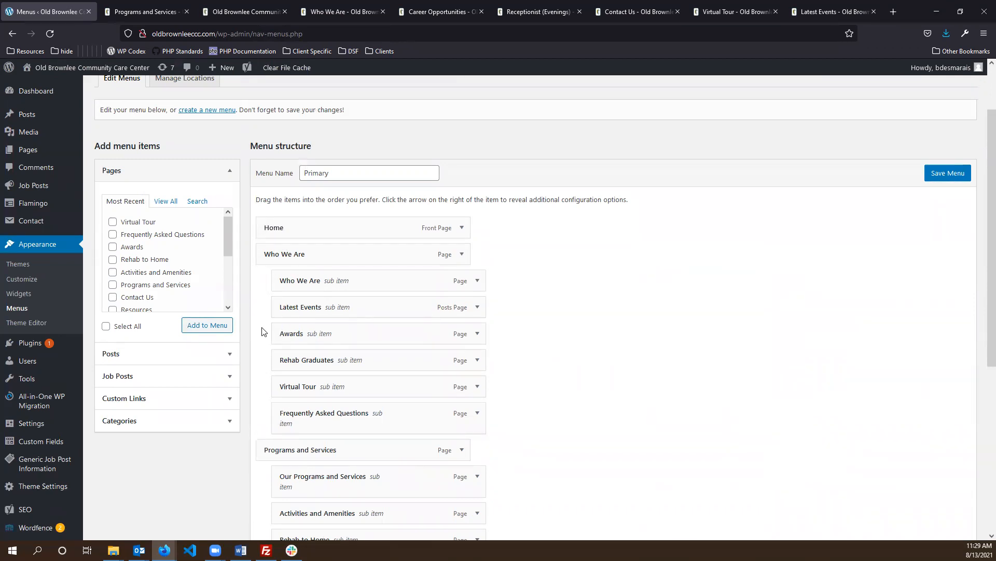
pyautogui.click(152, 2)
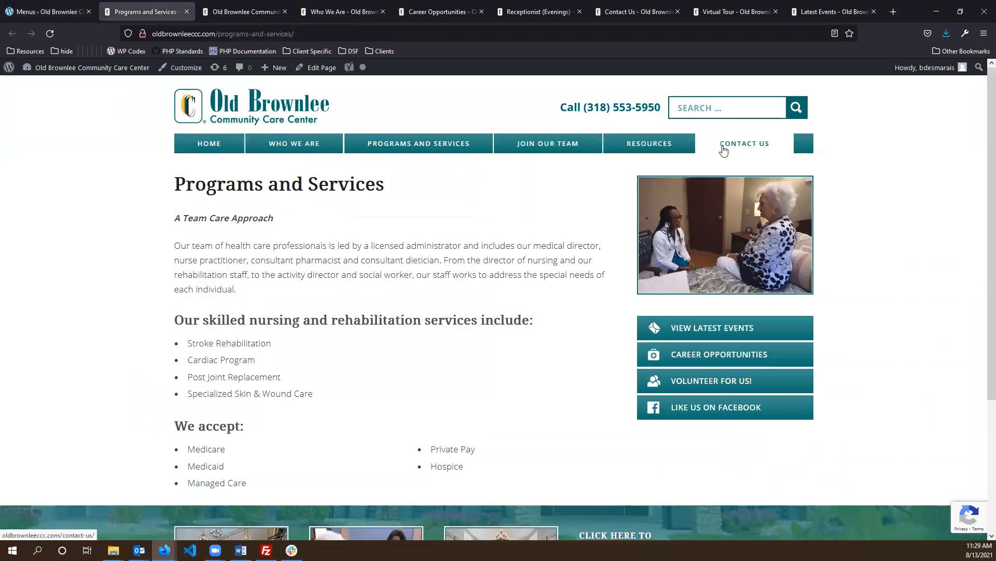
pyautogui.click(52, 4)
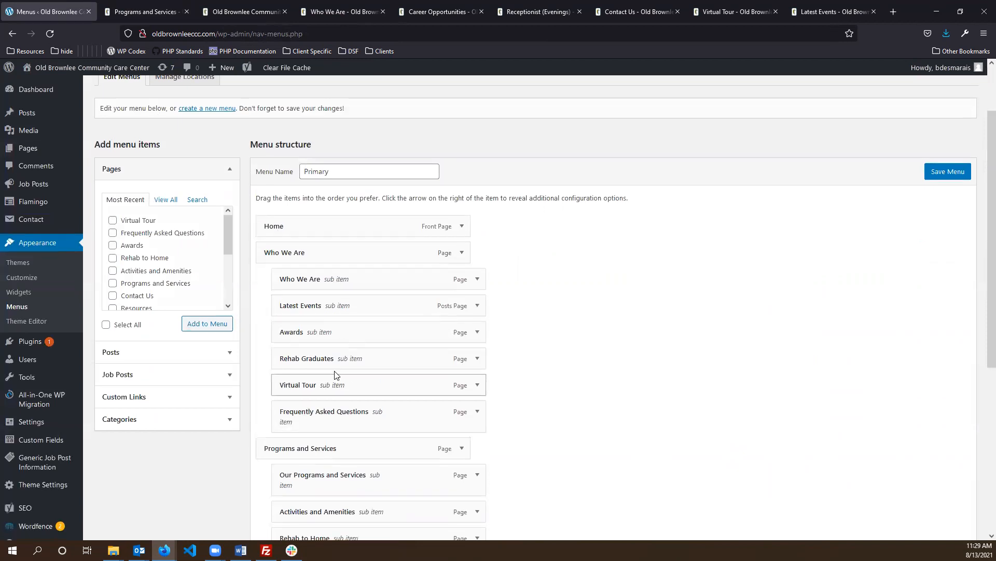
pyautogui.scroll(-2, 334, 374)
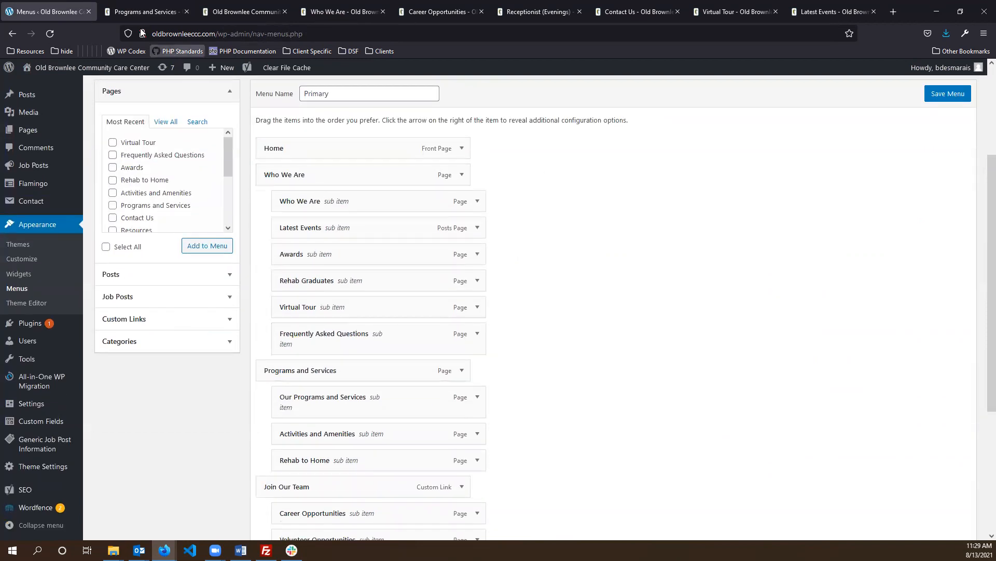
pyautogui.click(143, 11)
pyautogui.moveTo(408, 146)
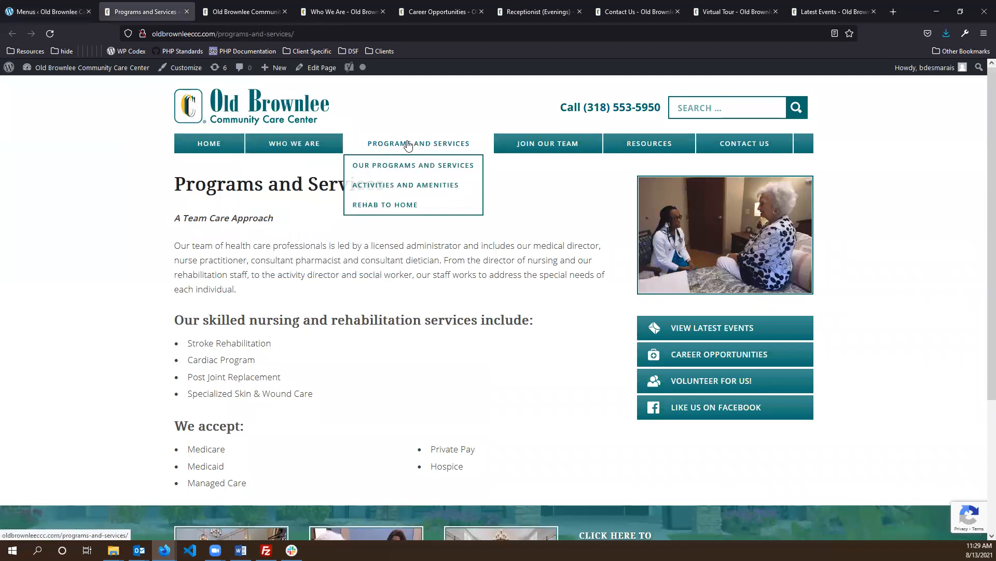
pyautogui.click(47, 11)
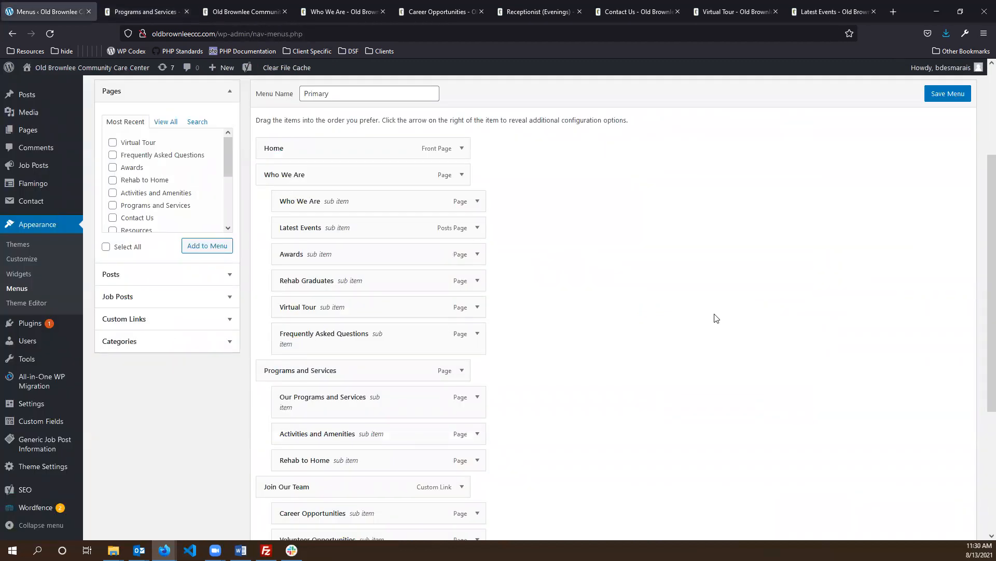
# - Check the live home page navigation again and return to the Primary menu structure
pyautogui.scroll(2, 695, 316)
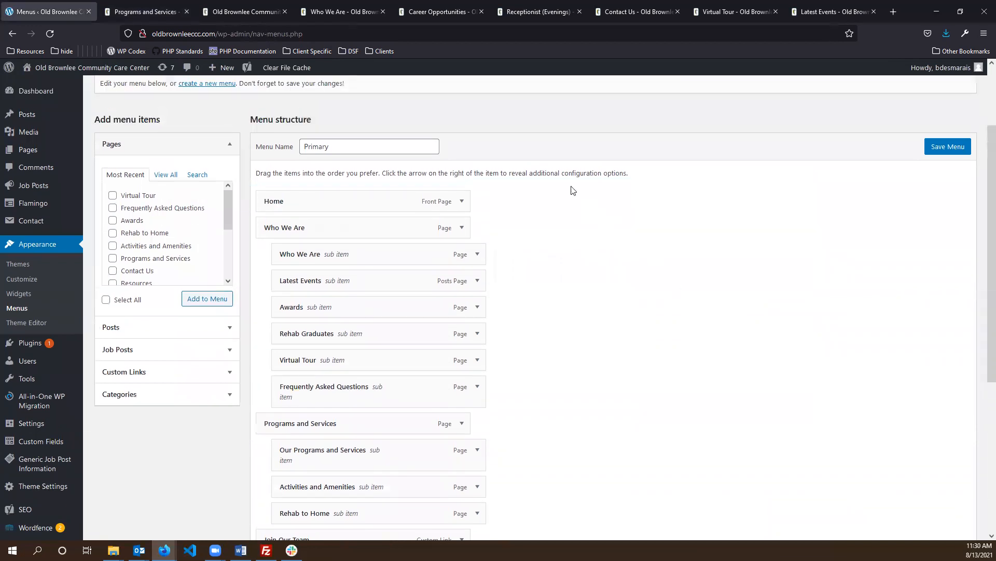
pyautogui.hotkey('ctrl', 'Tab')
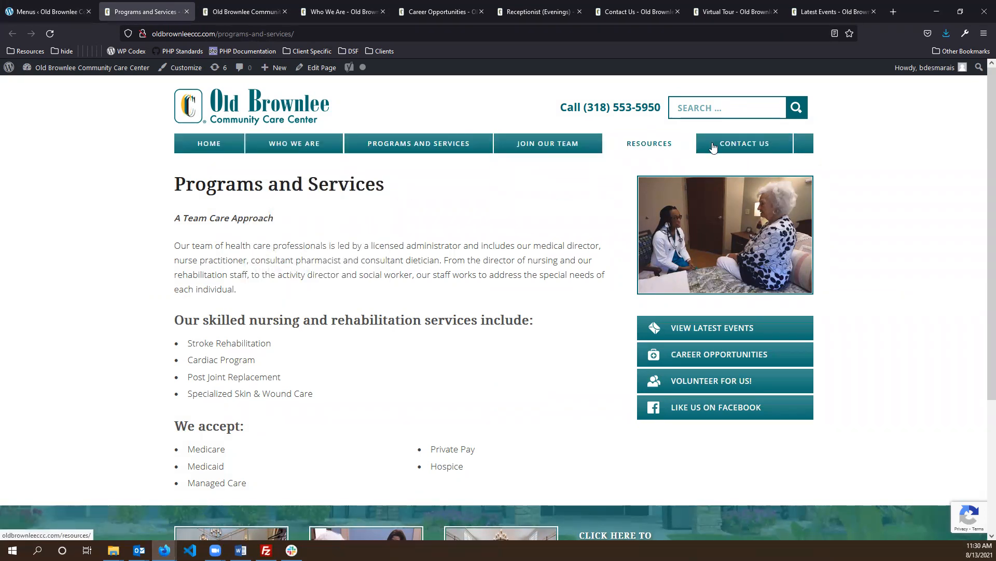
pyautogui.click(243, 12)
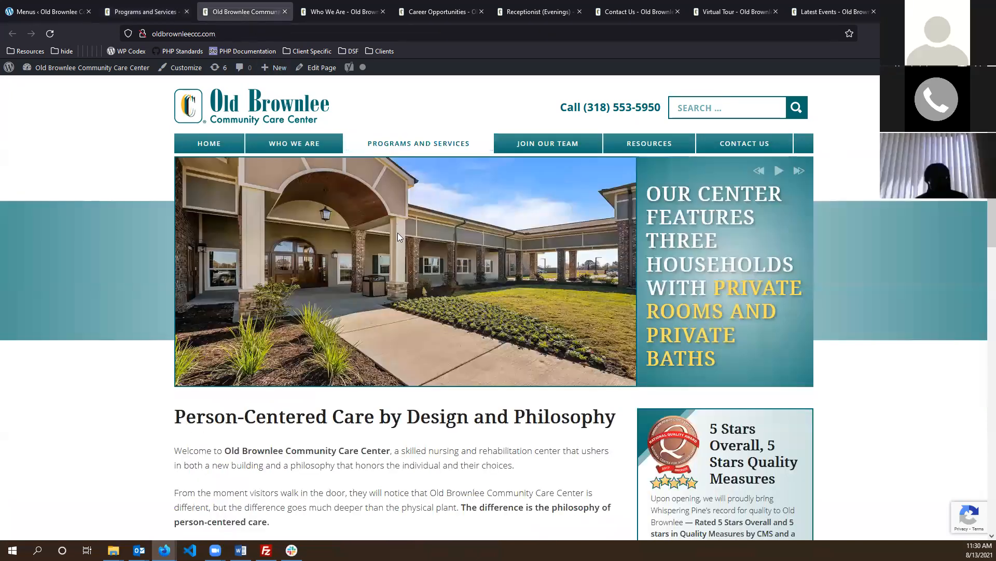
pyautogui.click(49, 11)
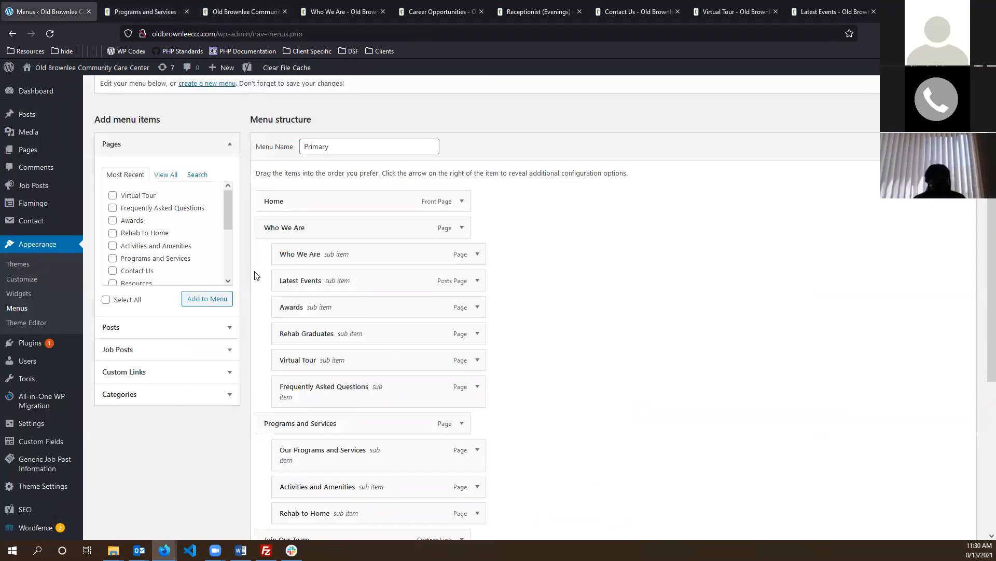
pyautogui.scroll(2, 391, 254)
pyautogui.scroll(-3, 602, 269)
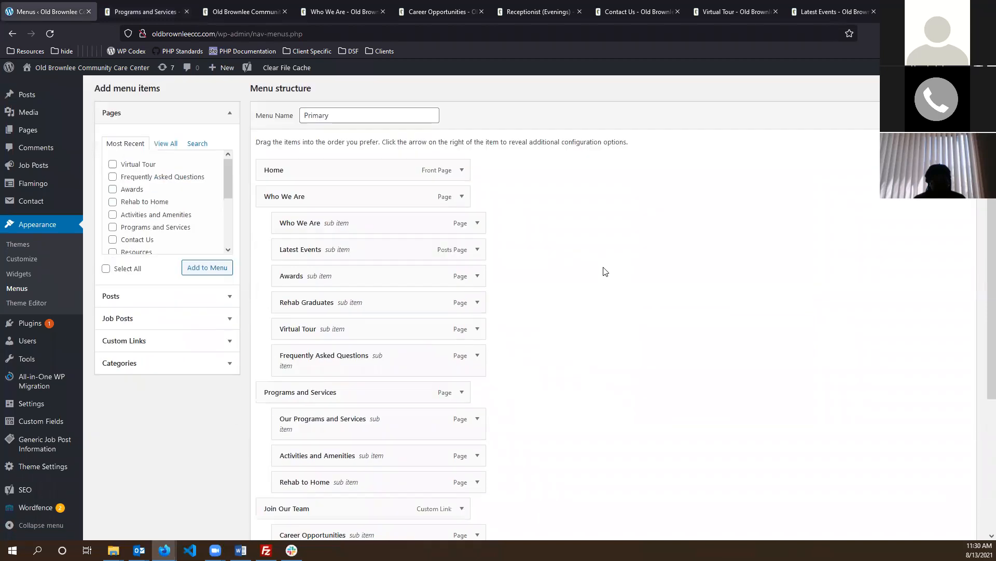
pyautogui.scroll(2, 130, 155)
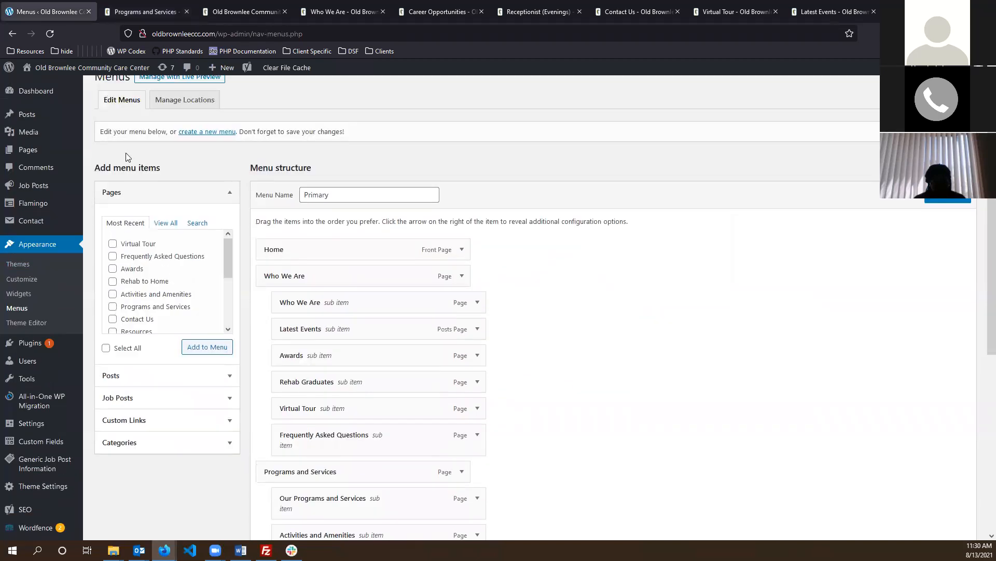
# - Tick and then untick the Virtual Tour page in the Pages box
pyautogui.moveTo(97, 167); pyautogui.dragTo(118, 187)
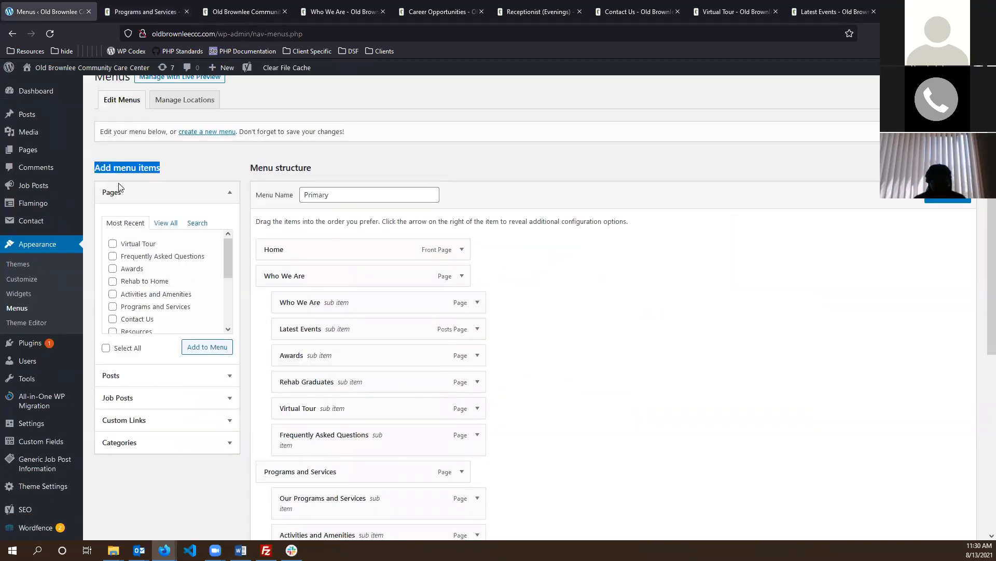
pyautogui.click(176, 171)
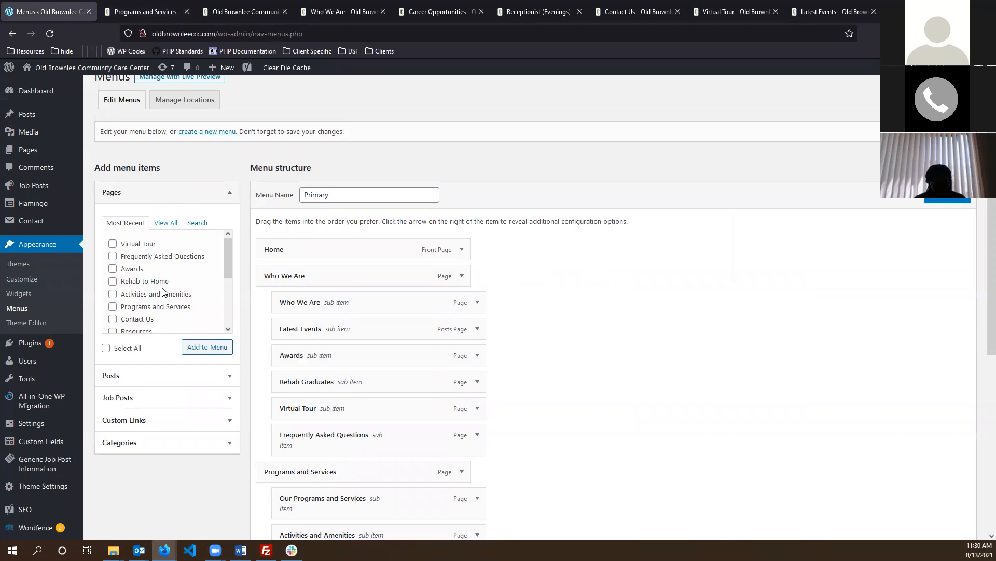
pyautogui.click(125, 245)
pyautogui.click(137, 248)
# - Search pages for 'progr' and add Programs and Services to the Primary menu
pyautogui.click(196, 224)
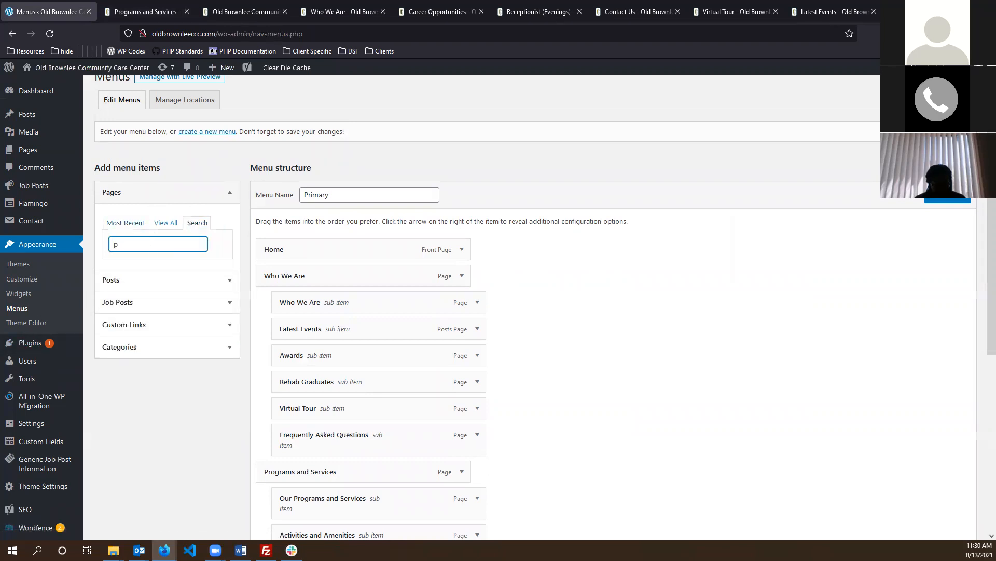
pyautogui.write('progr')
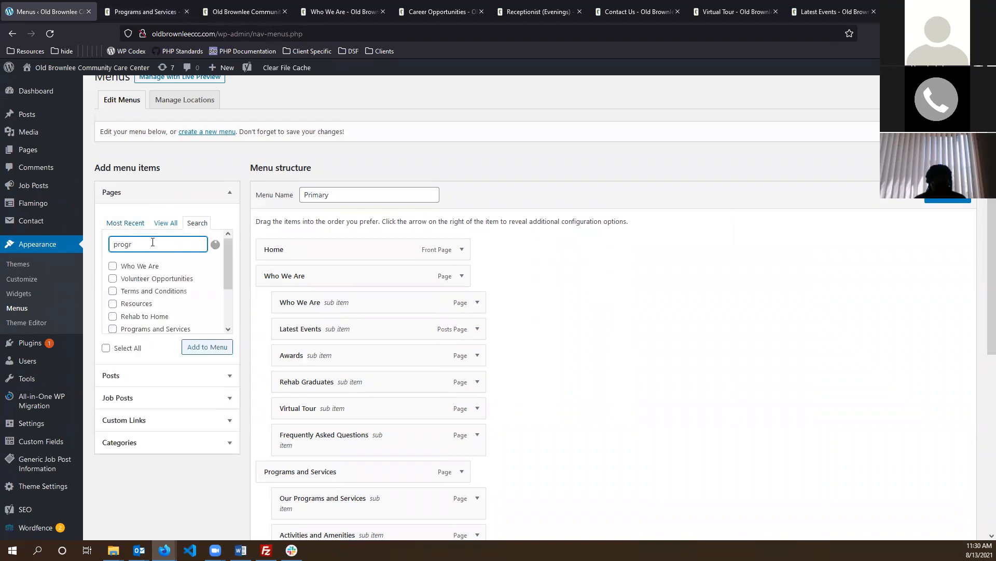
pyautogui.click(113, 279)
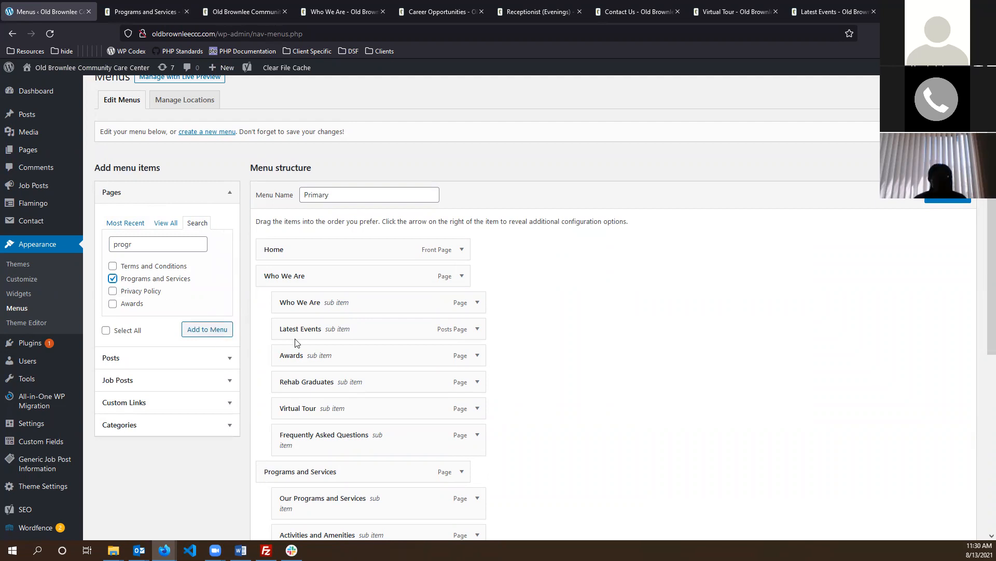
pyautogui.click(202, 329)
pyautogui.scroll(-6, 627, 309)
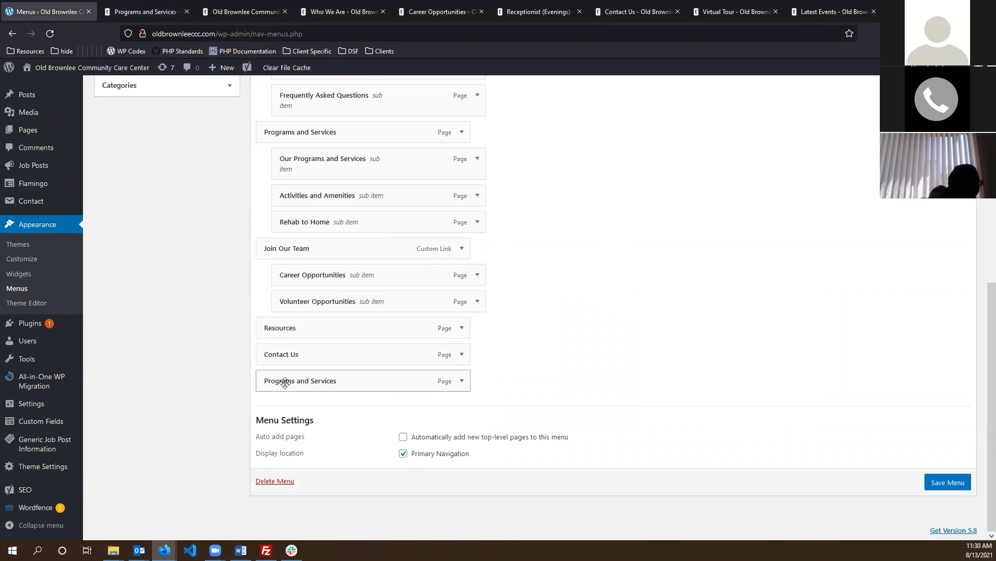
pyautogui.moveTo(284, 383); pyautogui.dragTo(296, 253)
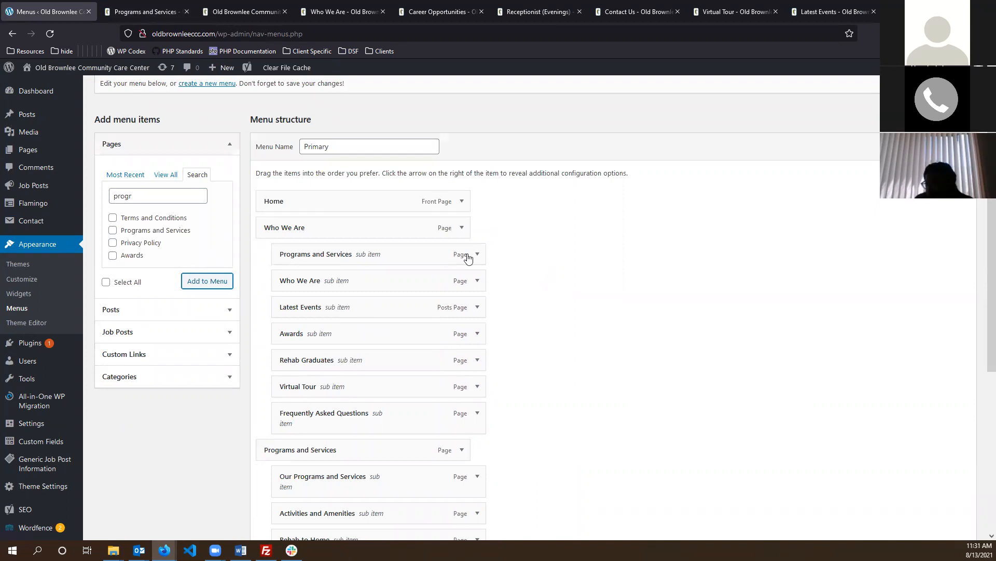
# - Drag the new Programs and Services item under Who We Are, between Rehab Graduates and Virtual Tour
pyautogui.moveTo(299, 256); pyautogui.dragTo(318, 281)
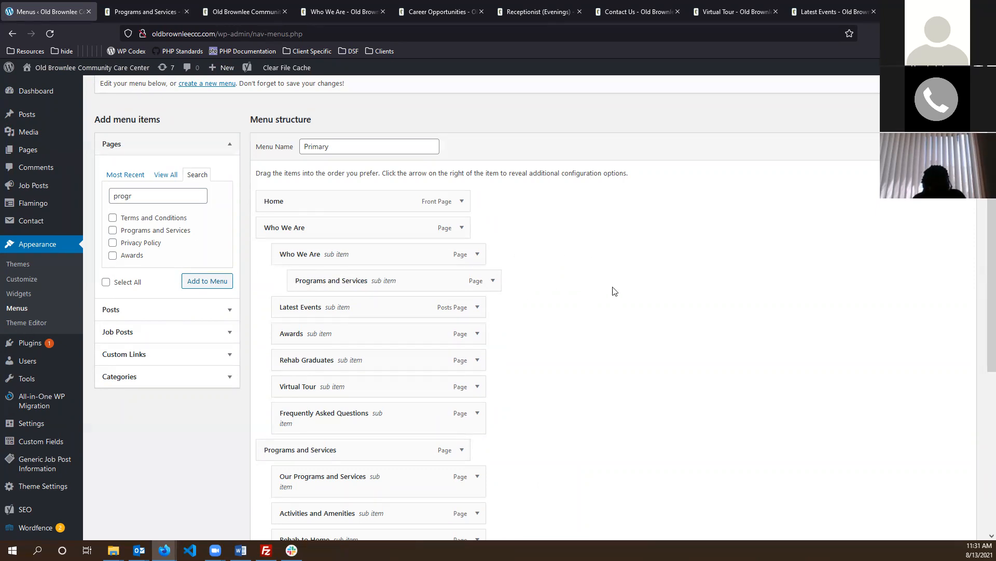
pyautogui.moveTo(447, 289); pyautogui.dragTo(395, 279)
pyautogui.moveTo(330, 280); pyautogui.dragTo(296, 198)
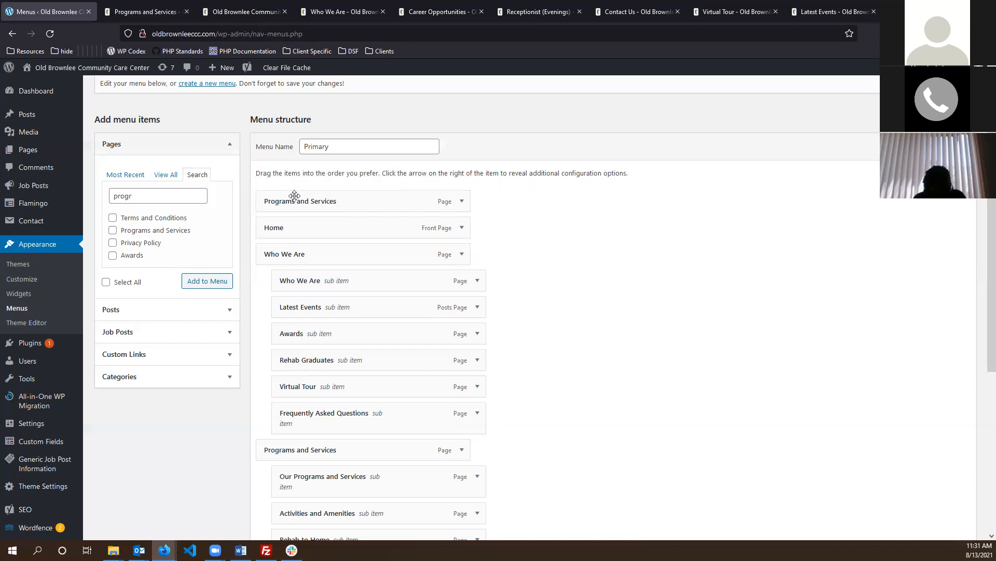
pyautogui.moveTo(315, 201); pyautogui.dragTo(384, 359)
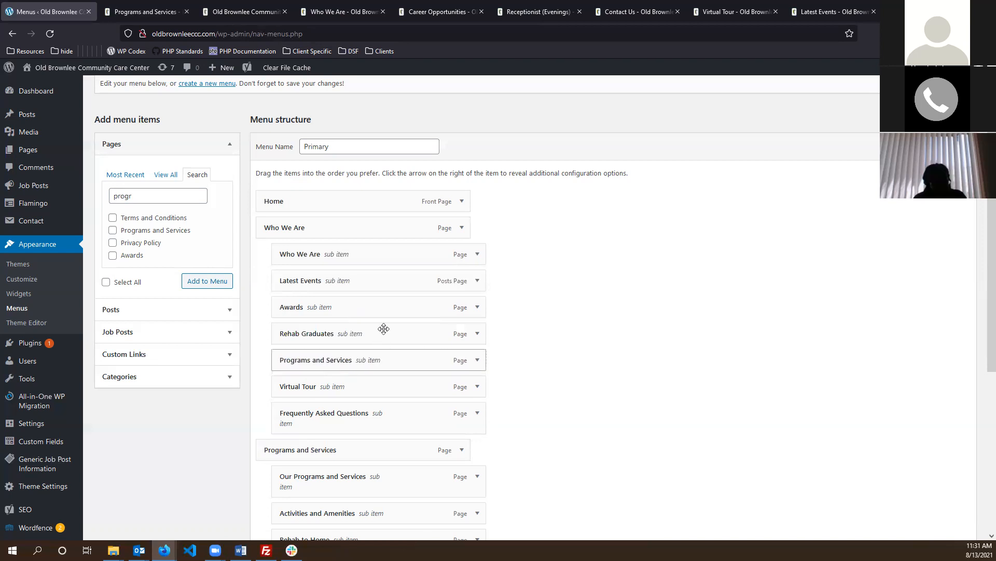
pyautogui.click(478, 359)
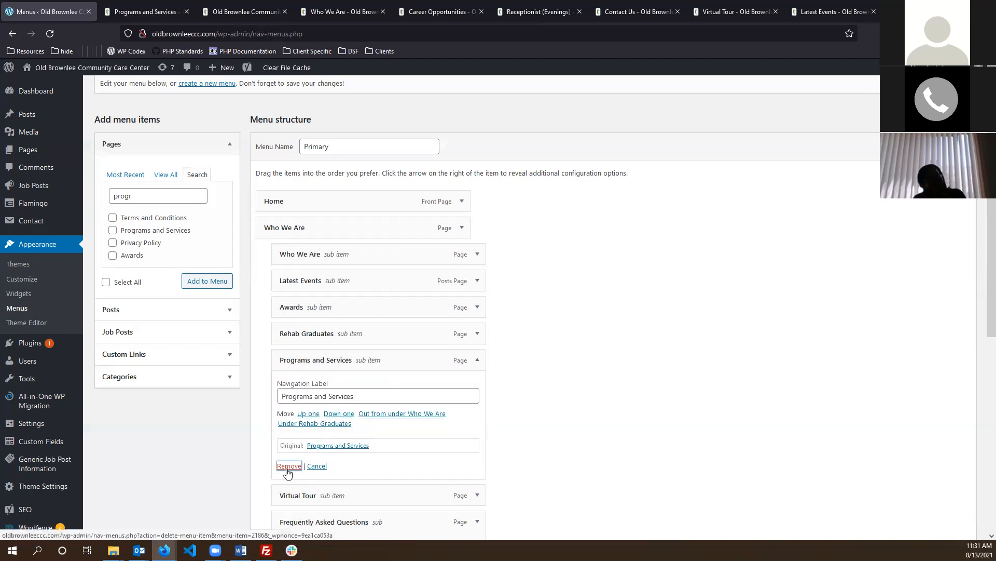
# - Remove the extra Programs and Services sub-item from under Who We Are
pyautogui.scroll(-2, 533, 332)
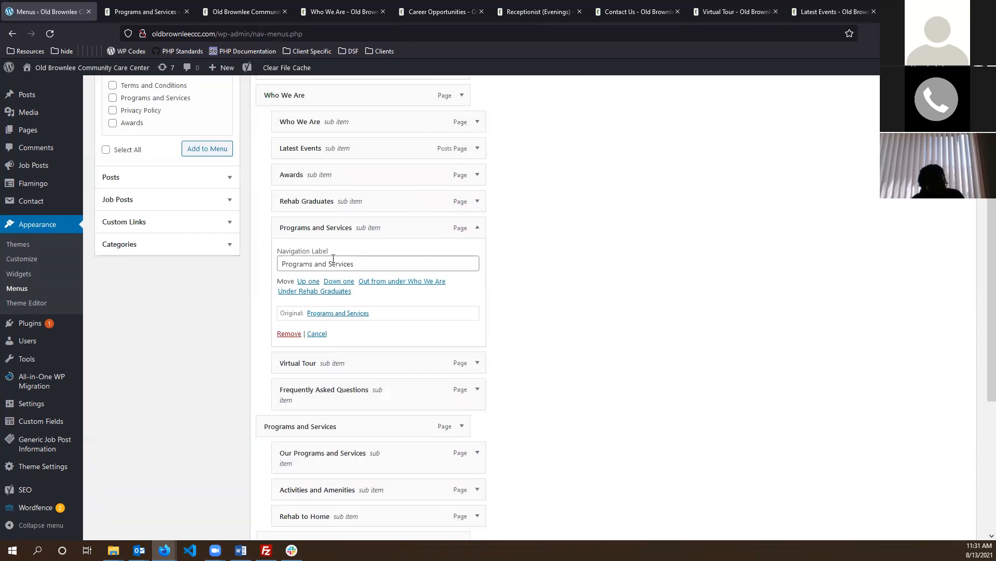
pyautogui.click(477, 228)
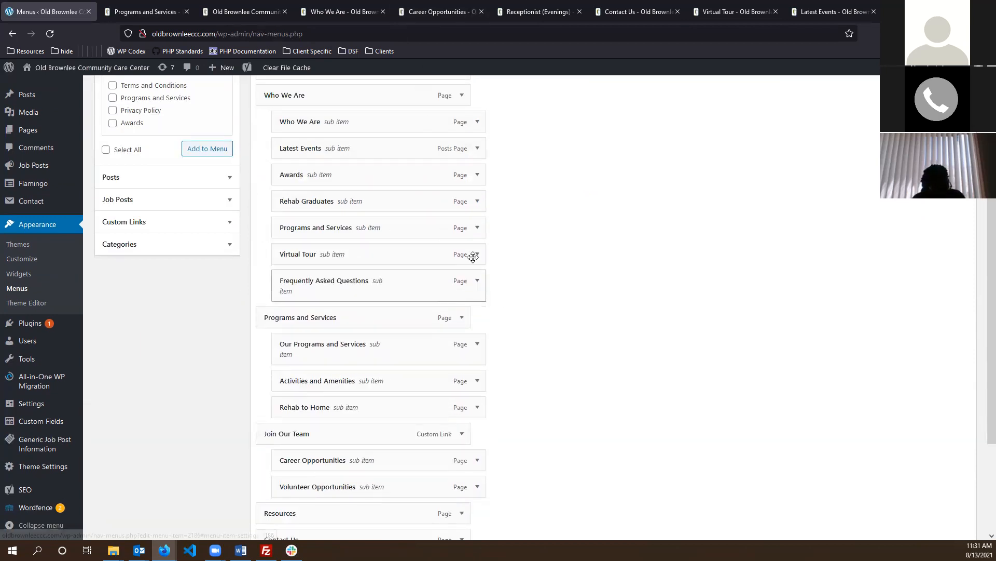
pyautogui.click(478, 227)
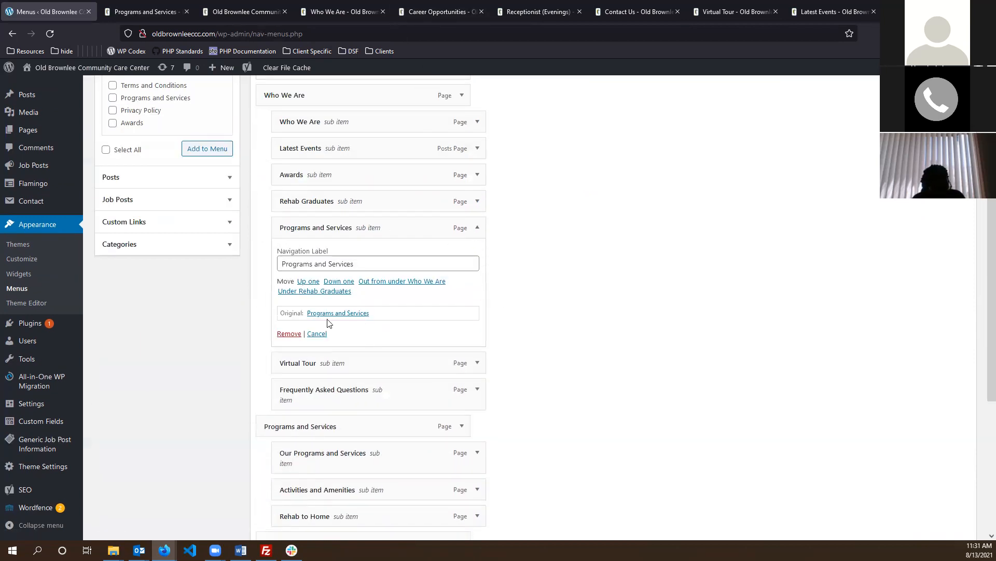
pyautogui.click(289, 335)
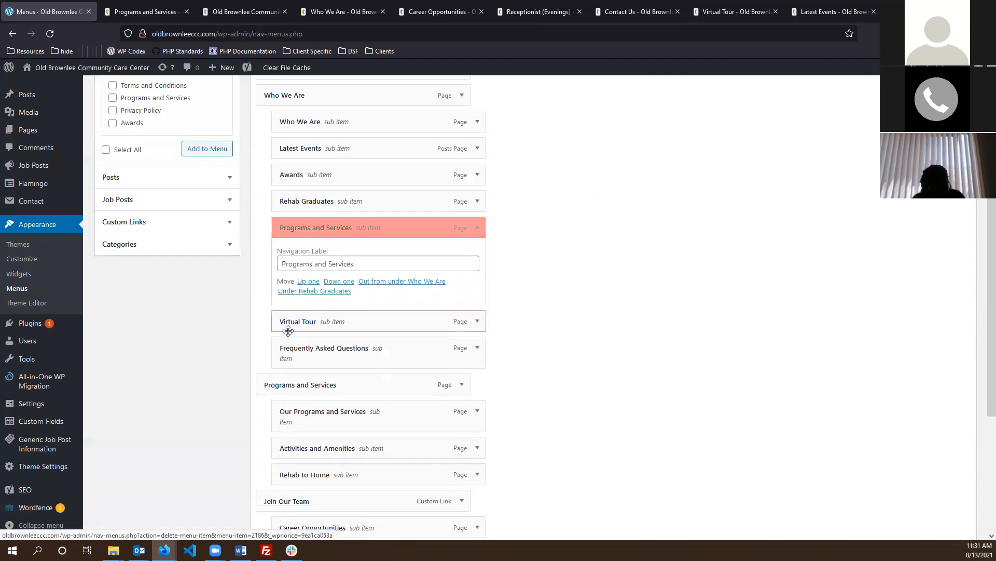
pyautogui.scroll(4, 602, 273)
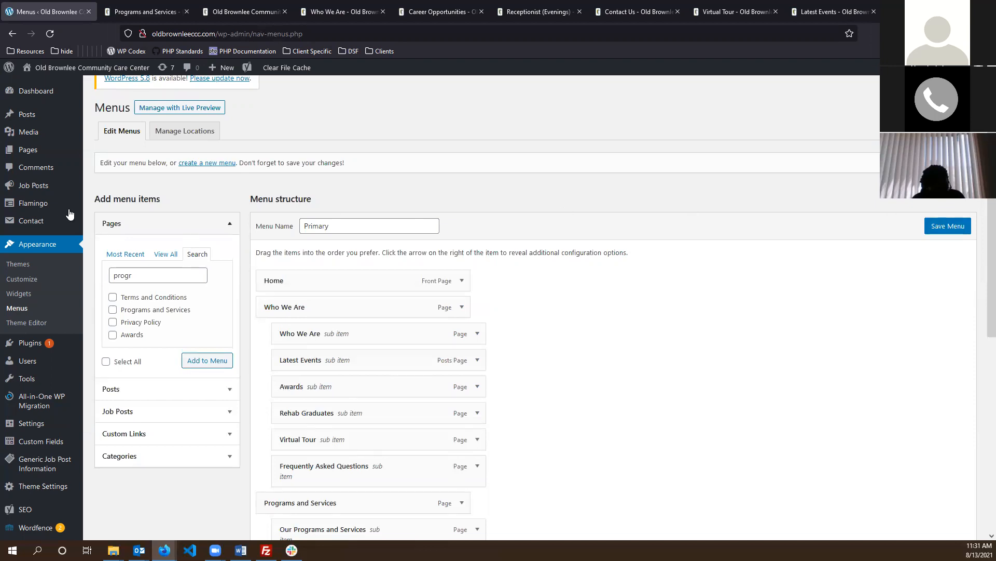
# - Go to the Dashboard and confirm leaving the menu page with unsaved changes
pyautogui.scroll(1, 141, 179)
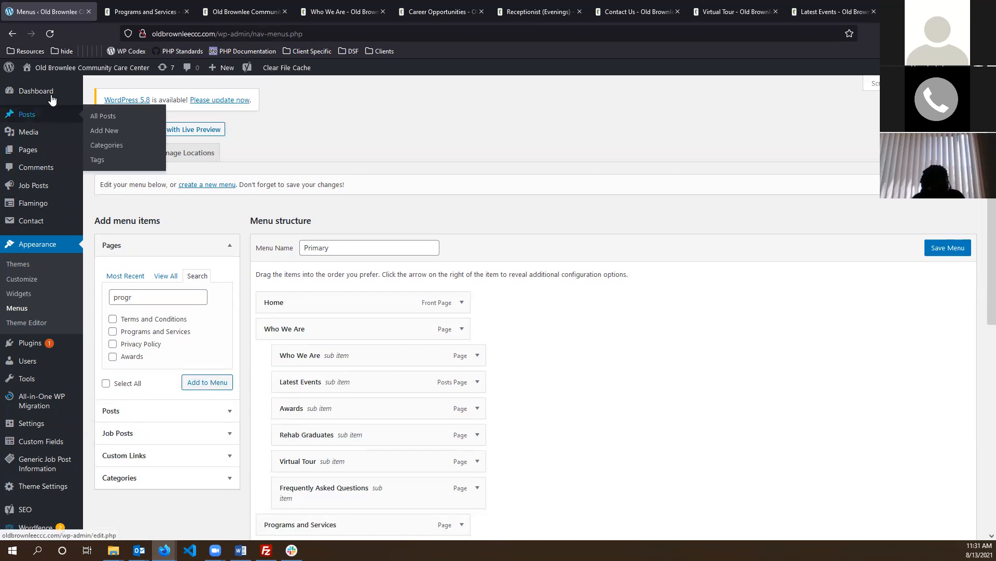
pyautogui.click(71, 104)
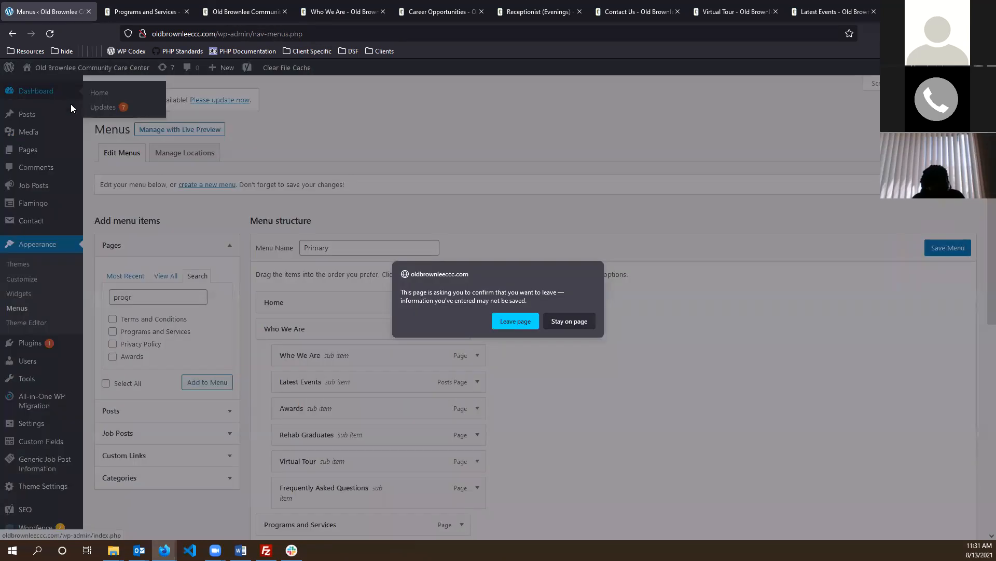
pyautogui.click(515, 321)
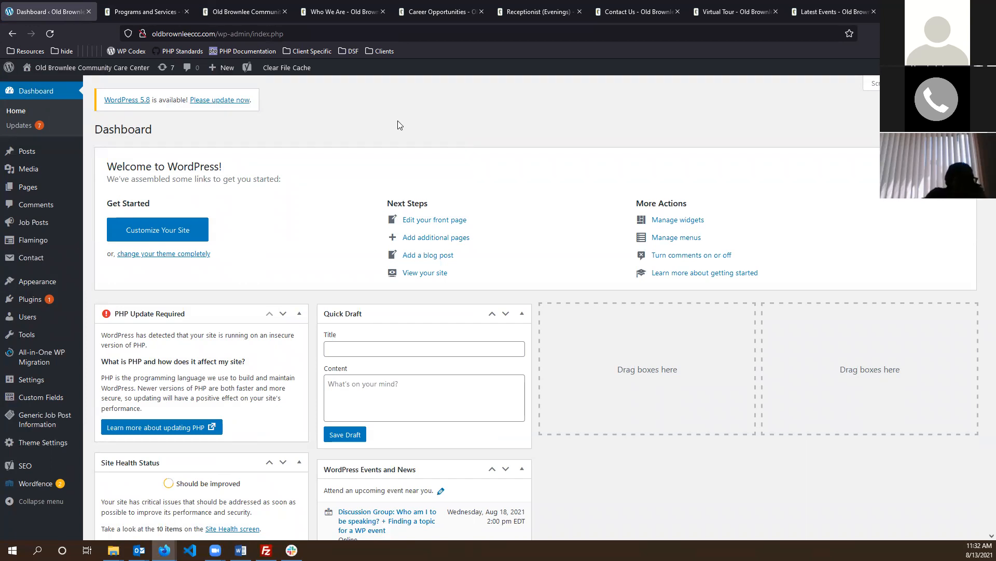
pyautogui.click(103, 83)
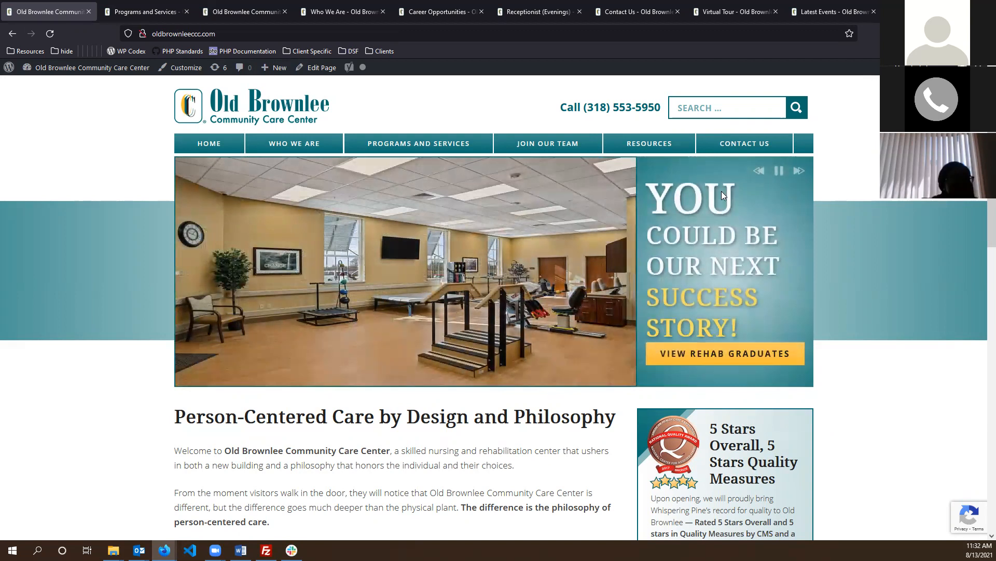
pyautogui.moveTo(88, 68)
pyautogui.click(37, 85)
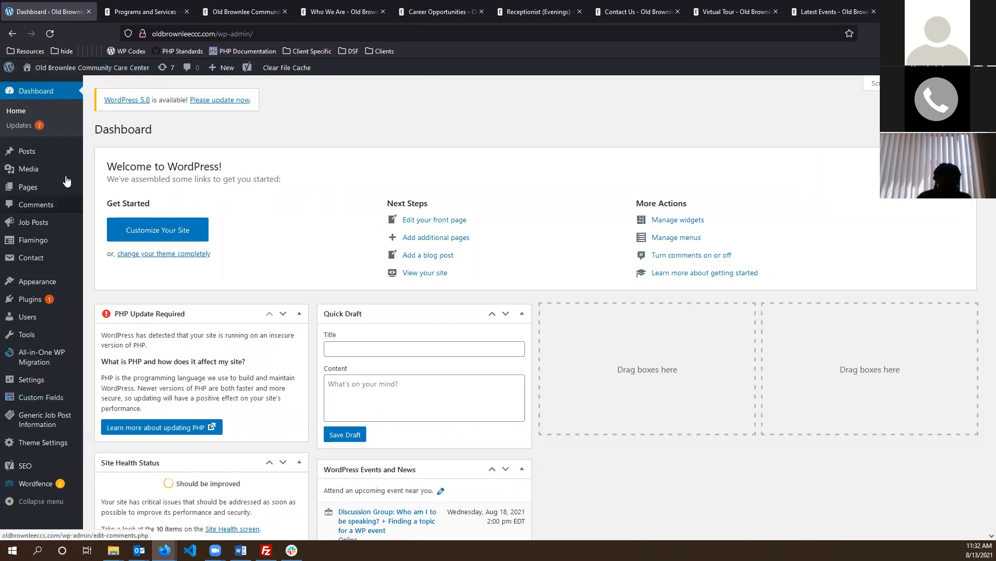
# - Open All Posts and review the published Latest Events post in the editor
pyautogui.click(31, 151)
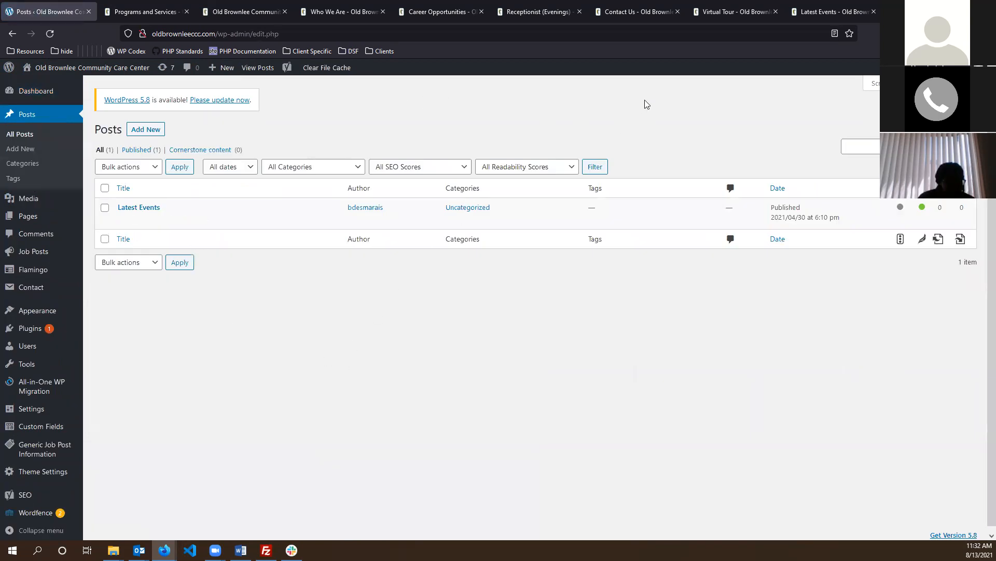
pyautogui.moveTo(152, 207)
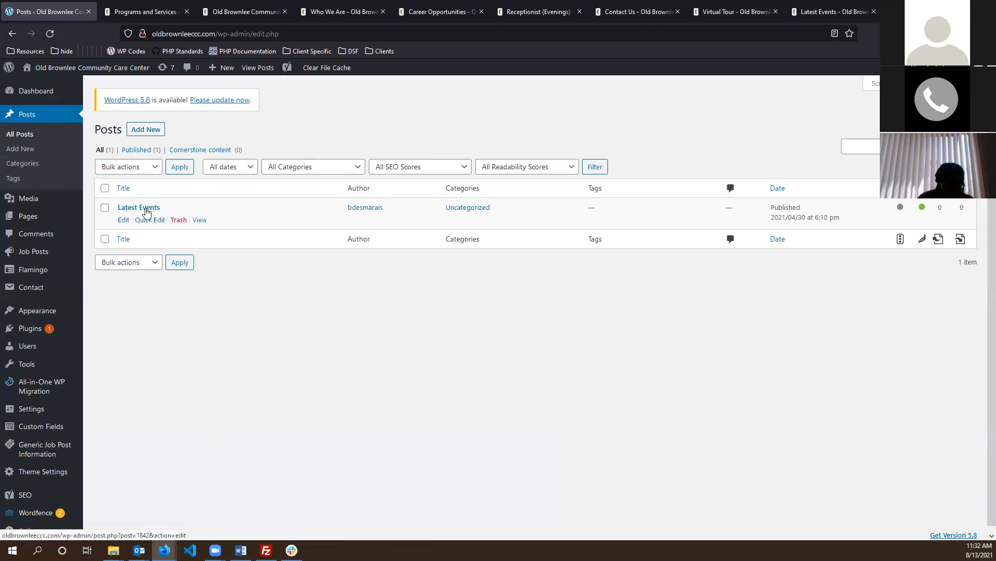
pyautogui.click(147, 208)
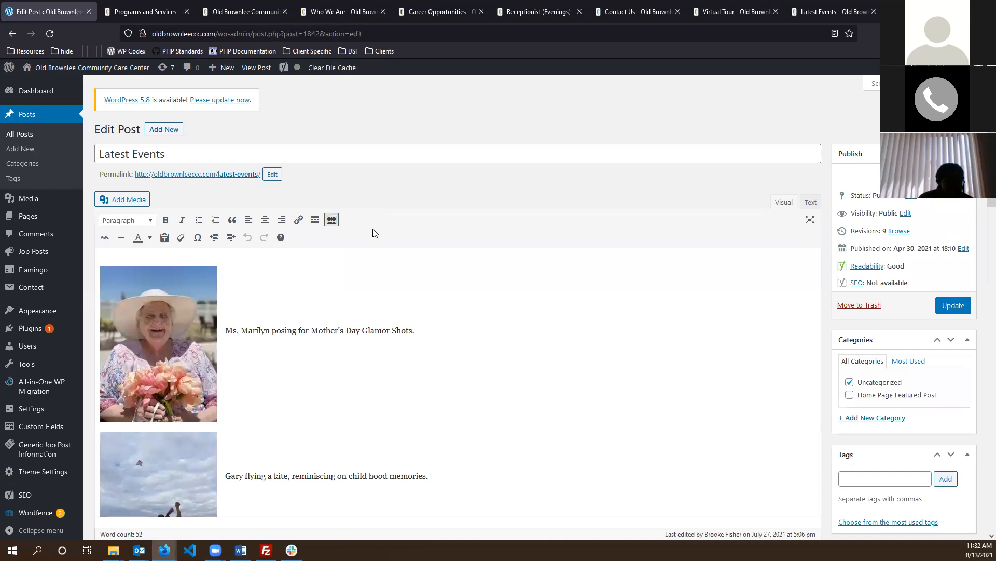
pyautogui.scroll(-3, 366, 217)
pyautogui.scroll(3, 369, 213)
pyautogui.scroll(-1, 382, 196)
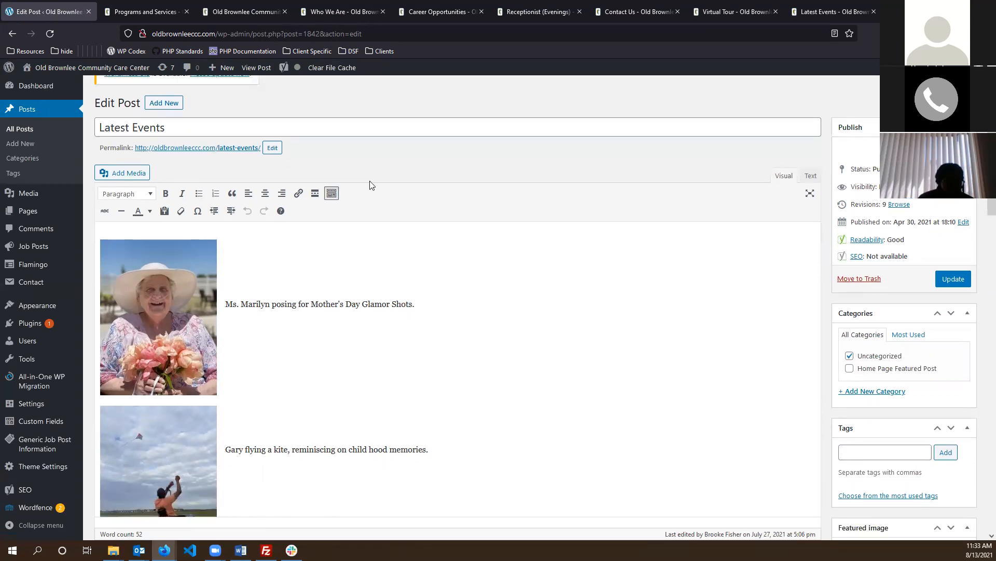
pyautogui.scroll(1, 361, 172)
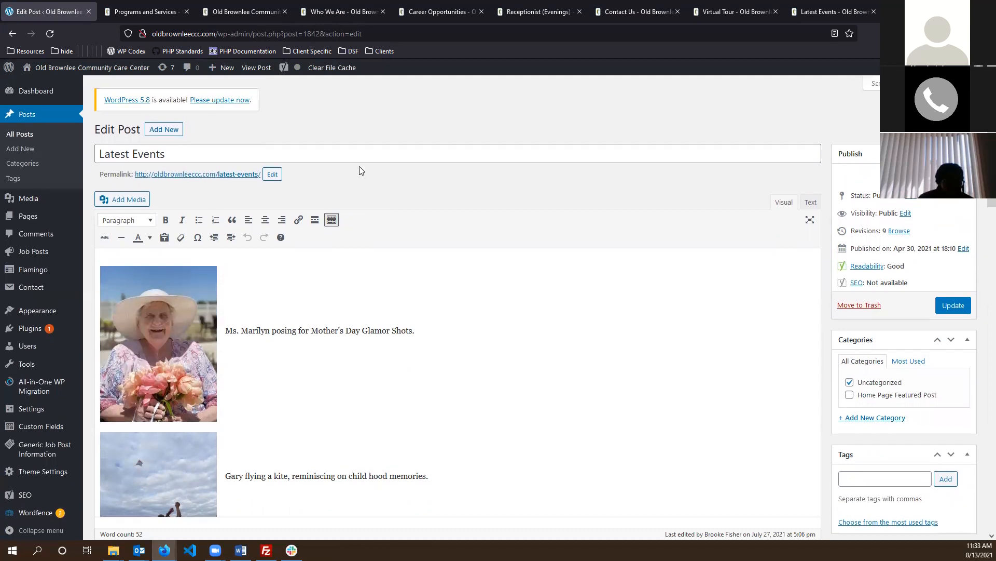
pyautogui.click(491, 336)
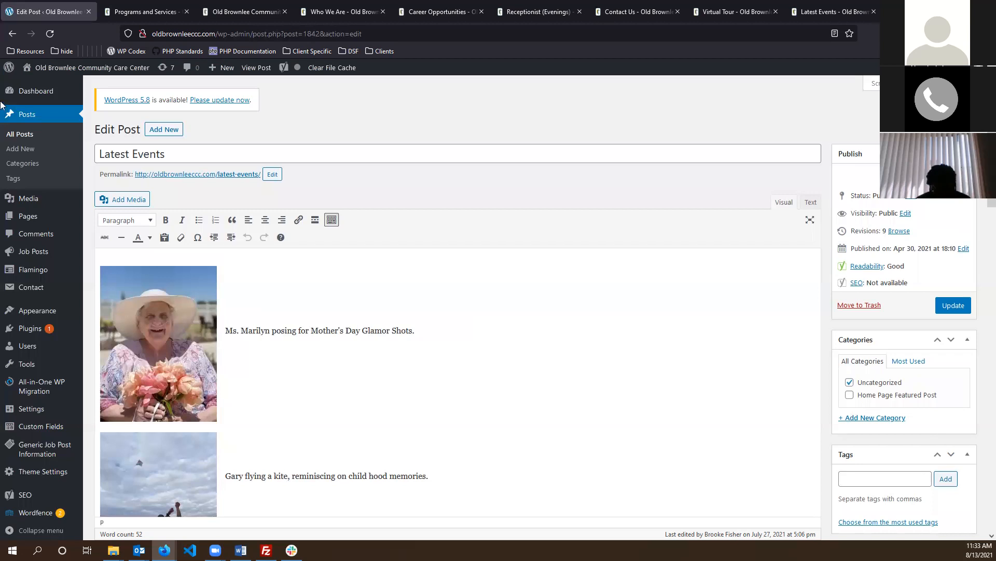
pyautogui.click(32, 116)
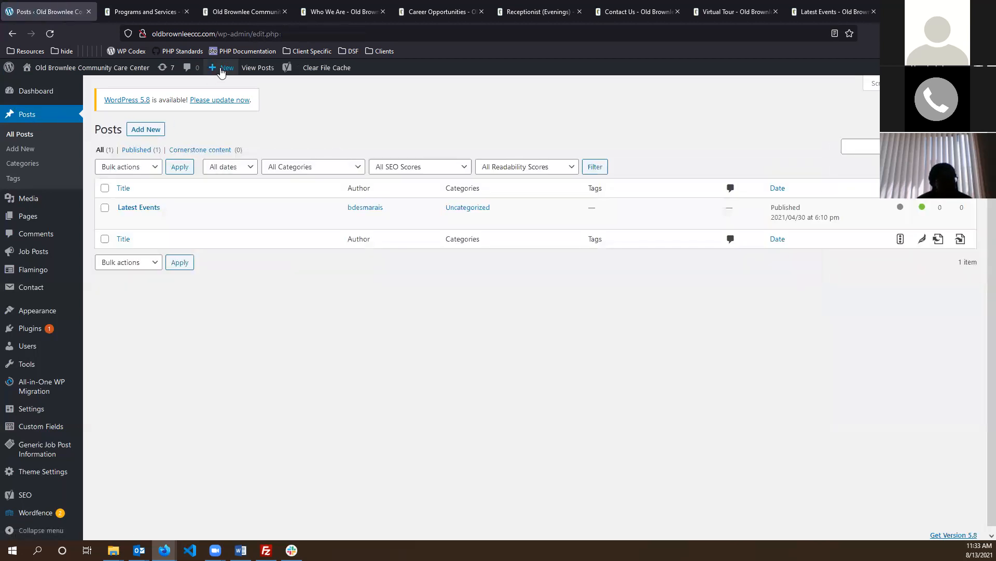
pyautogui.click(221, 92)
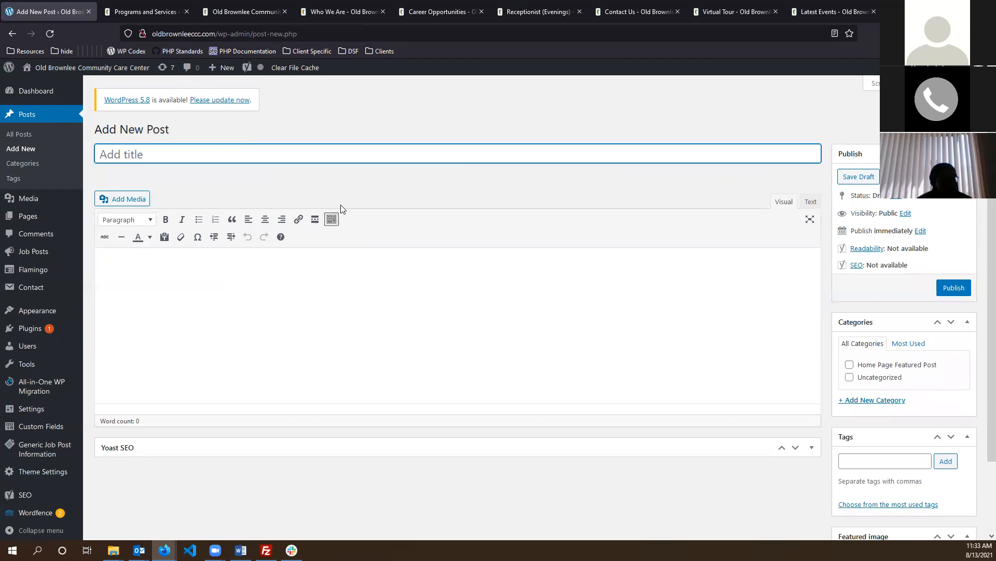
# - Title the new post 'Blog Post' and add a Heading 1 reading 'Blog Post'
pyautogui.write('Blog Post')
pyautogui.press('Tab')
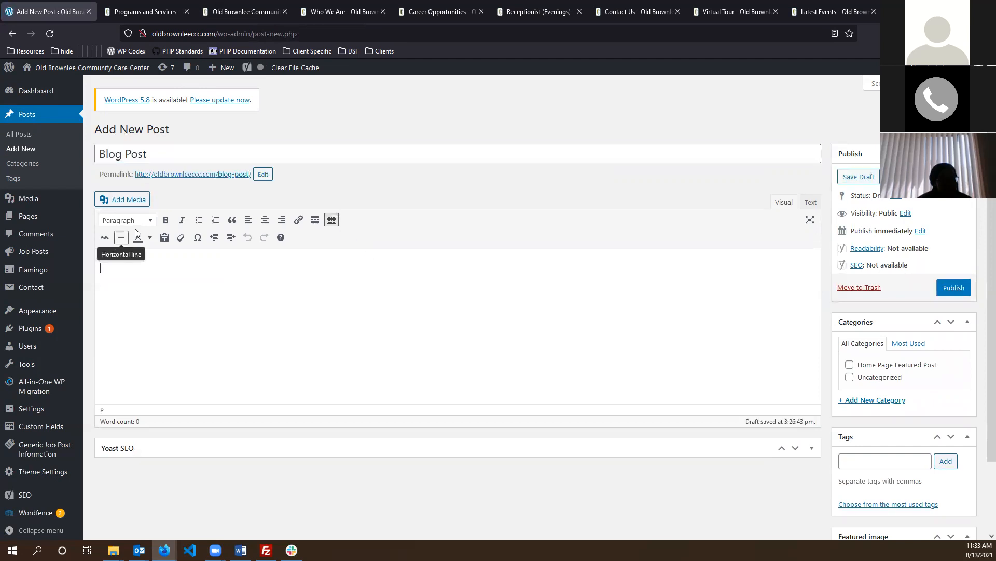
pyautogui.click(127, 219)
pyautogui.click(156, 261)
pyautogui.write('Blog P')
pyautogui.press('BackSpace')
pyautogui.write('Post')
# - Add three filler paragraphs of random text below the heading
pyautogui.press('Return')
pyautogui.write('jfd kslafjkl dasjkf dsaklfj klsdajkflsdajkl fjkldasfksdaj')
pyautogui.press('Return')
pyautogui.write('fsdajfksda jkfjskdafjsad')
pyautogui.press('Return')
pyautogui.write('fjsadkf lsjafl')
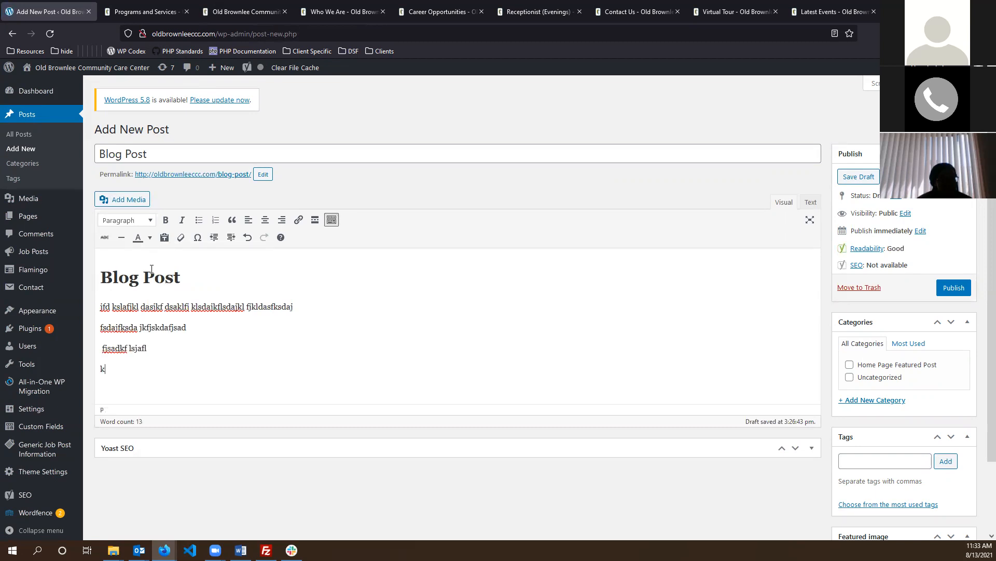
# - Select and review the draft's title and body text before heading to the public site
pyautogui.hotkey('ctrl', 'a')
pyautogui.click(272, 336)
pyautogui.click(210, 322)
pyautogui.moveTo(155, 155); pyautogui.dragTo(23, 170)
pyautogui.moveTo(139, 372); pyautogui.dragTo(5, 206)
pyautogui.scroll(-2, 422, 344)
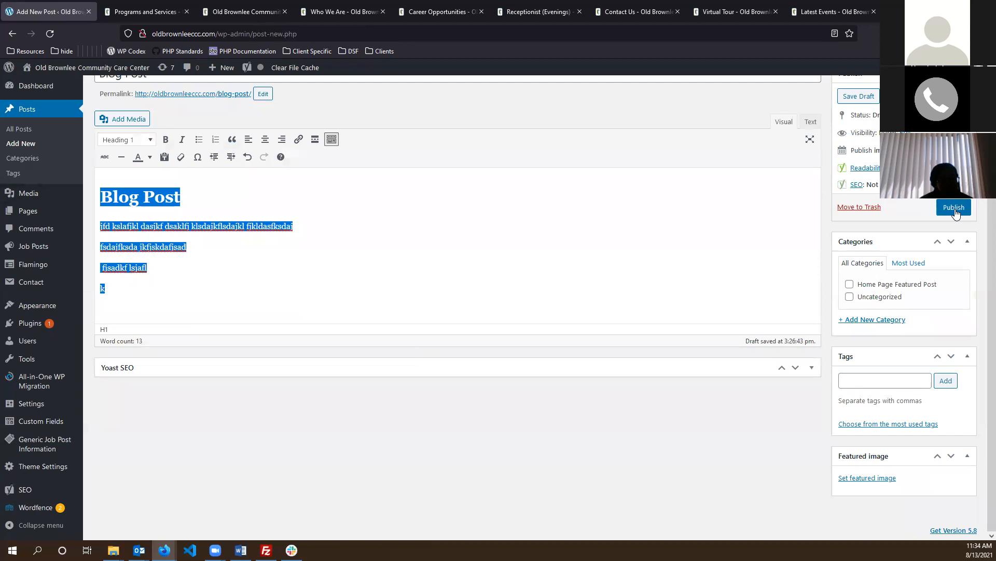
pyautogui.scroll(2, 955, 213)
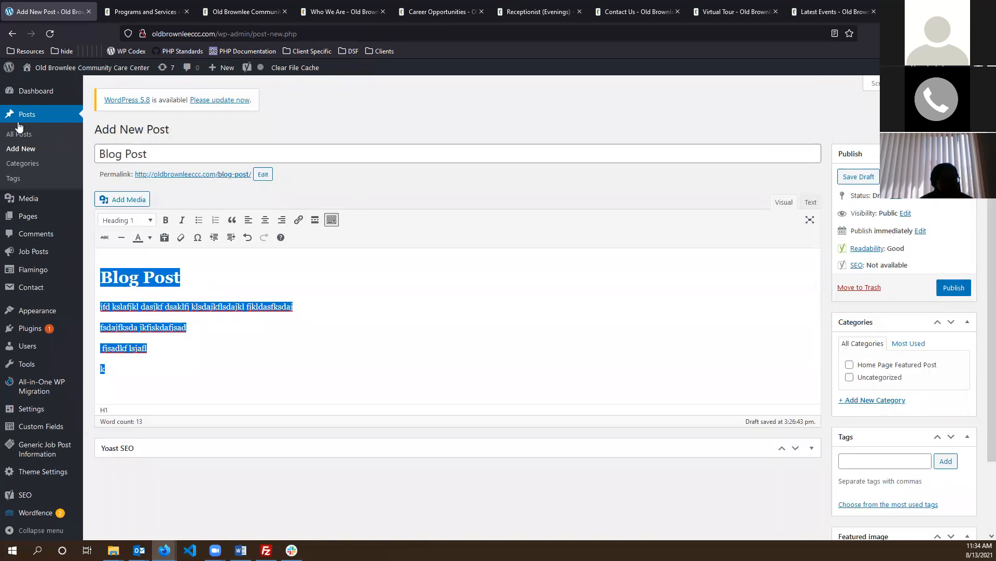
pyautogui.click(110, 70)
# - Leave the post editor and browse the live Who We Are > Latest Events page
pyautogui.click(514, 320)
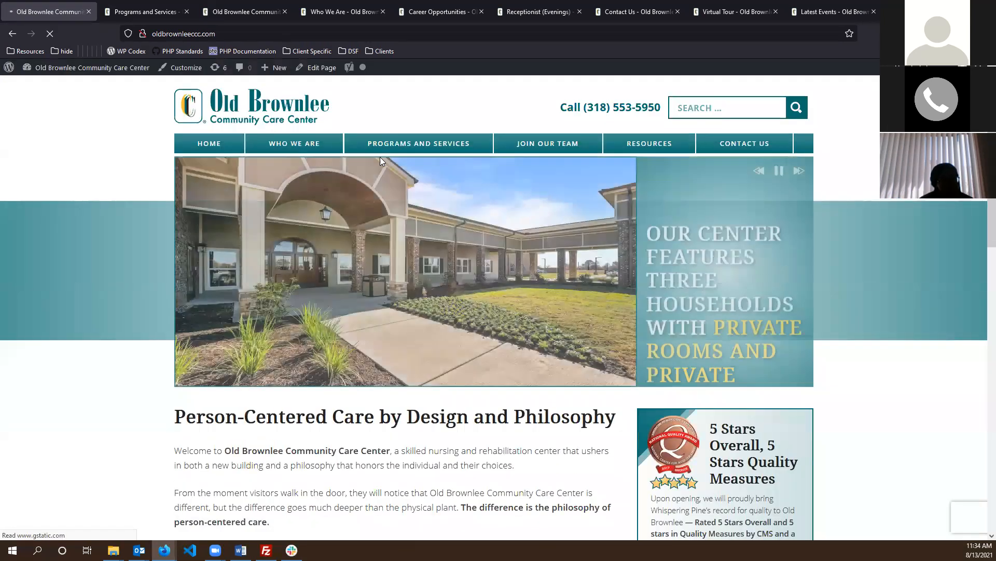
pyautogui.moveTo(274, 143)
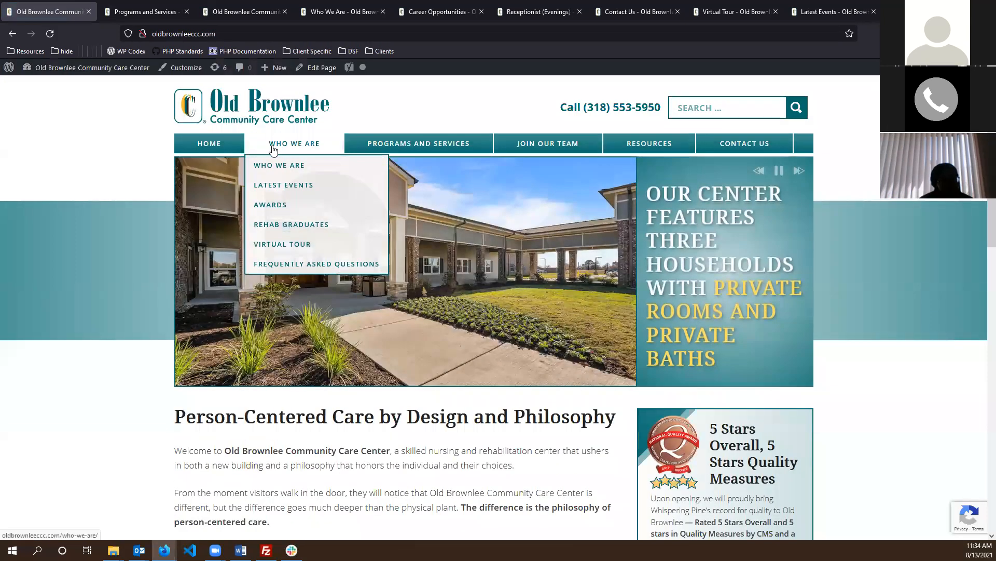
pyautogui.click(283, 188)
pyautogui.scroll(-2, 103, 287)
pyautogui.scroll(2, 104, 287)
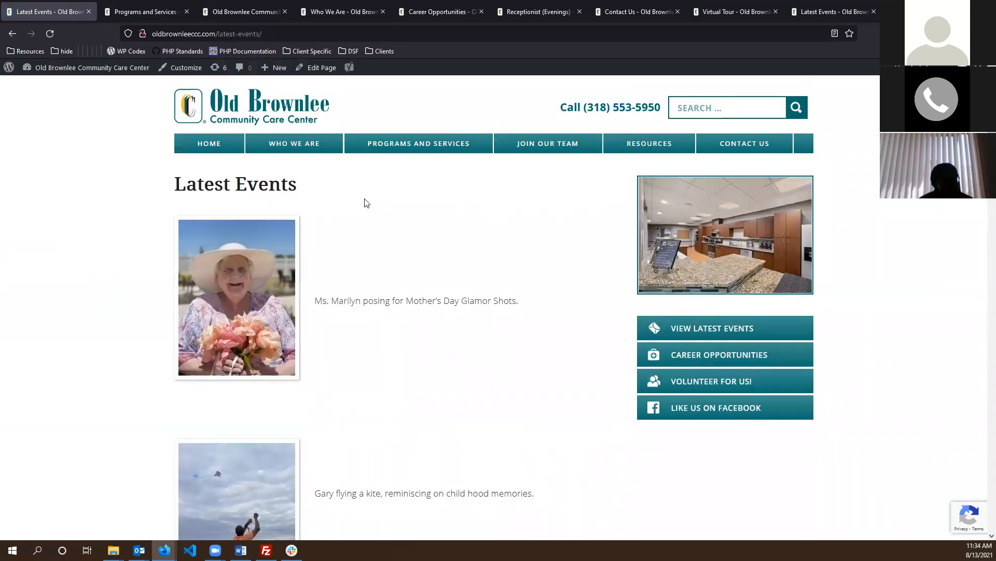
pyautogui.moveTo(460, 376); pyautogui.dragTo(499, 418)
pyautogui.click(419, 314)
pyautogui.scroll(-10, 421, 264)
pyautogui.scroll(10, 421, 265)
pyautogui.scroll(-5, 374, 289)
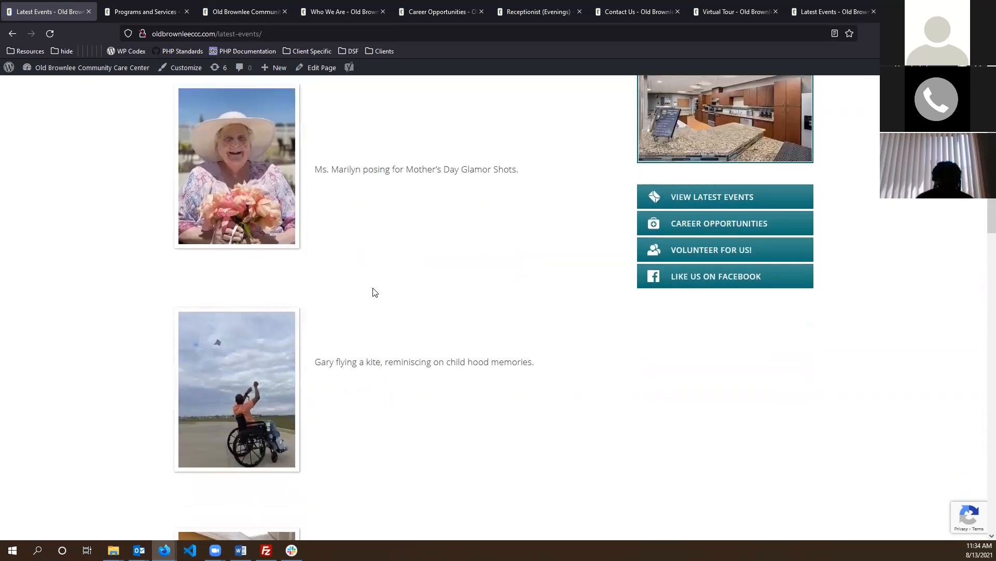
pyautogui.scroll(5, 376, 274)
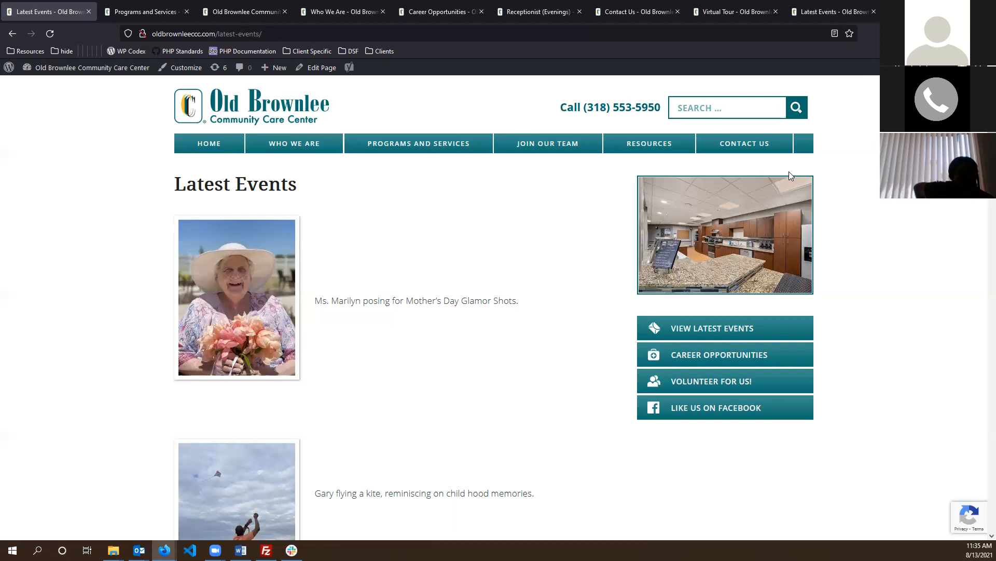
pyautogui.click(737, 144)
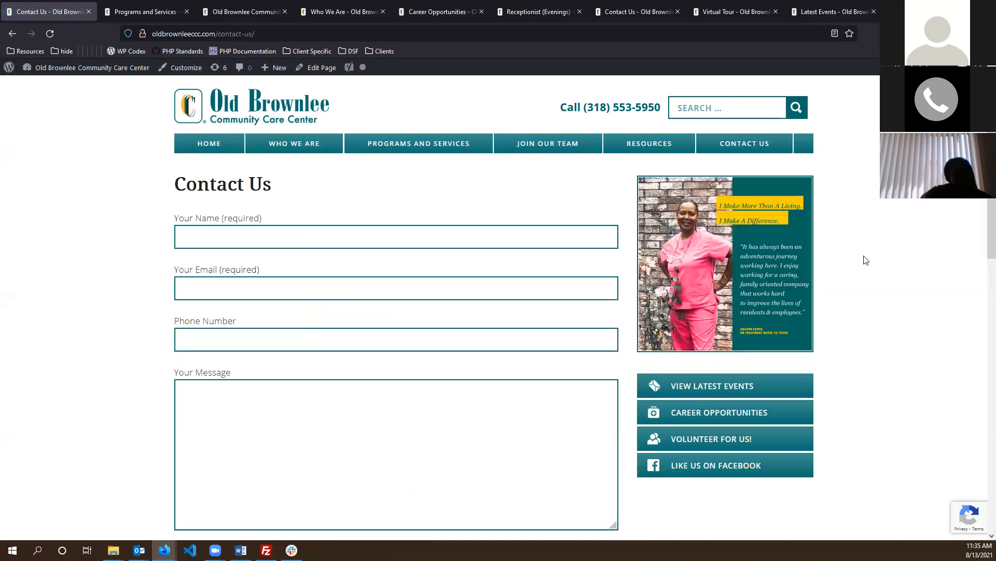
pyautogui.scroll(-1, 866, 259)
pyautogui.scroll(-1, 857, 262)
pyautogui.scroll(1, 853, 267)
pyautogui.scroll(1, 854, 271)
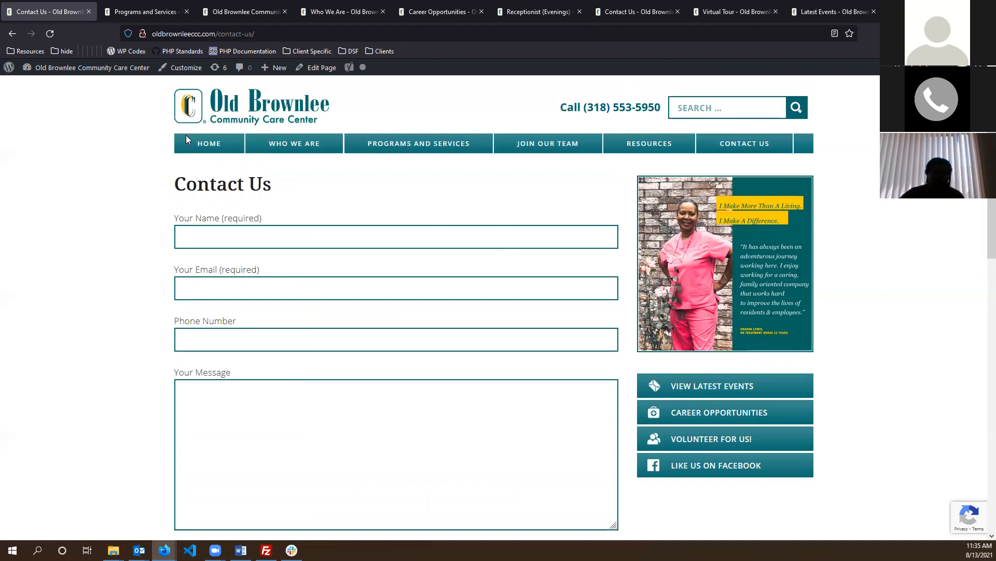
pyautogui.click(83, 67)
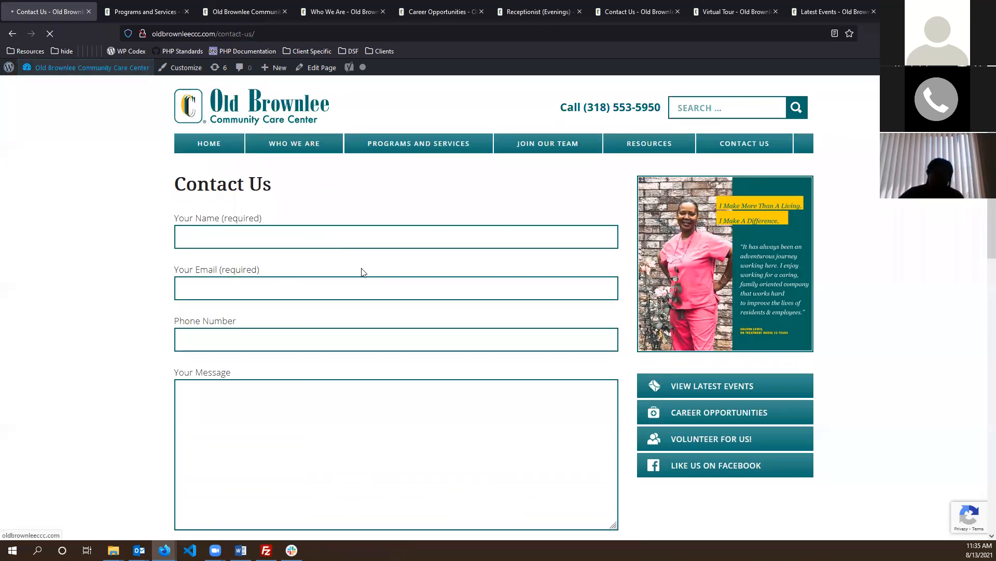
pyautogui.click(12, 34)
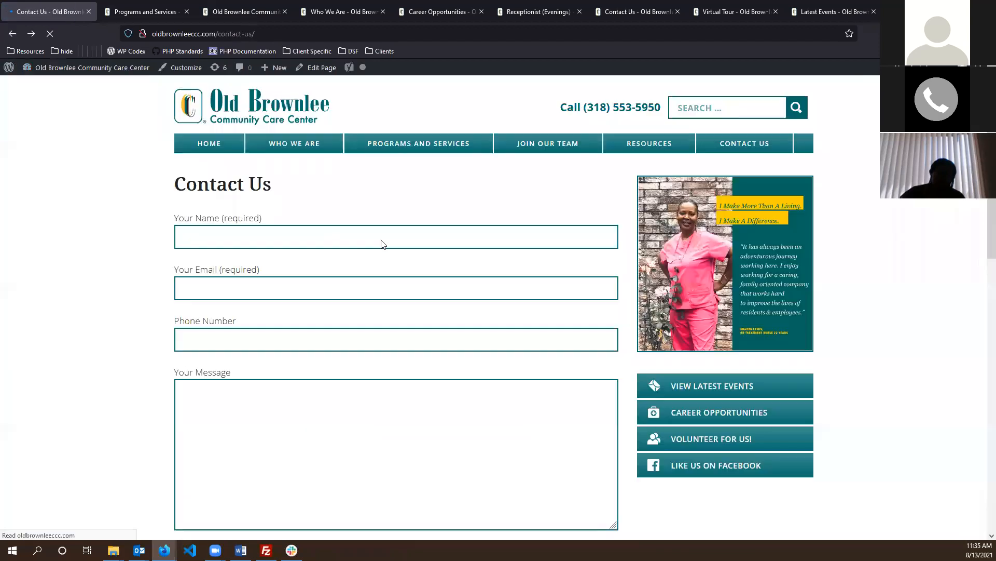
pyautogui.click(313, 69)
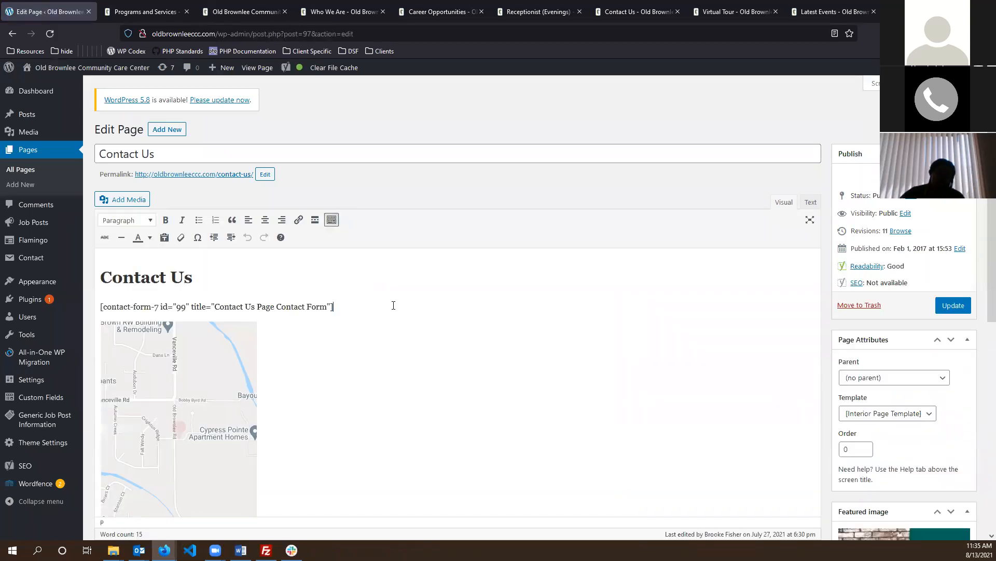
pyautogui.tripleClick(407, 307)
pyautogui.moveTo(367, 306); pyautogui.dragTo(71, 305)
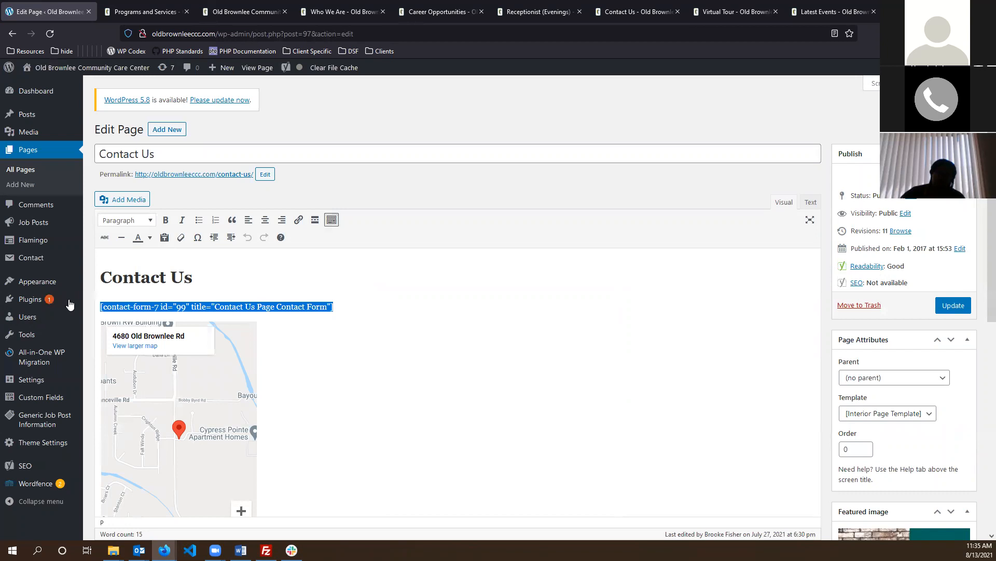
pyautogui.click(369, 305)
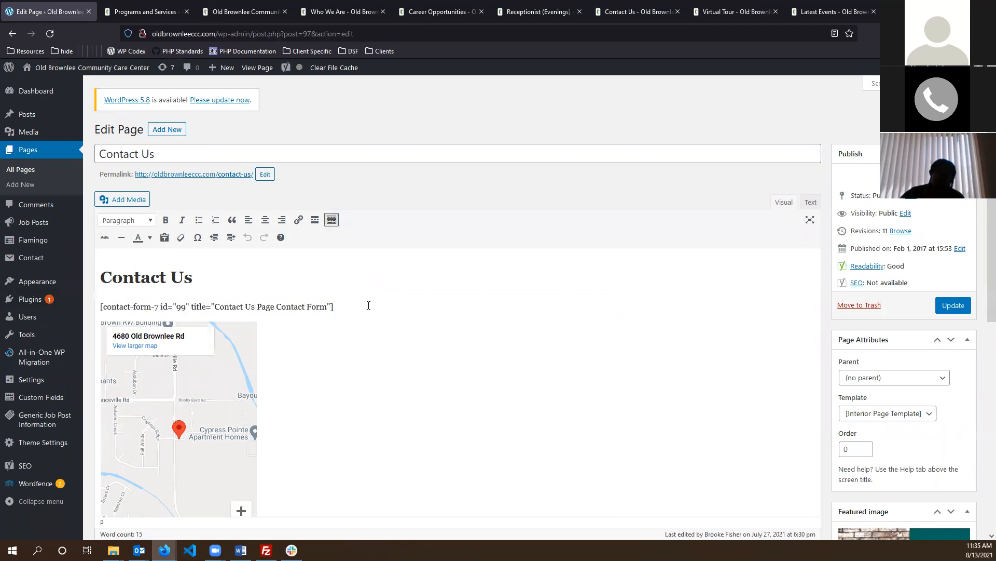
pyautogui.moveTo(340, 305); pyautogui.dragTo(54, 303)
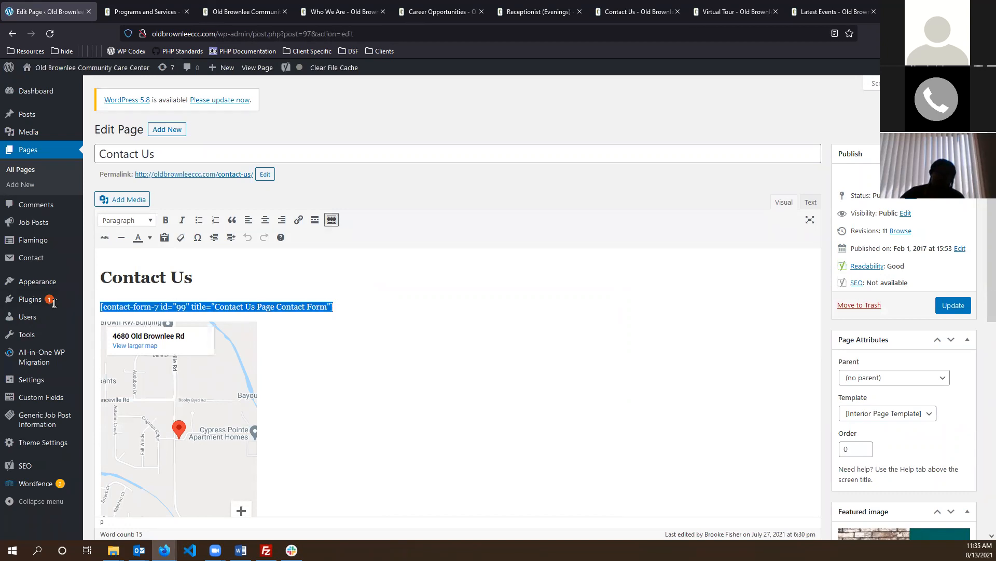
pyautogui.click(377, 311)
pyautogui.moveTo(377, 312); pyautogui.dragTo(83, 307)
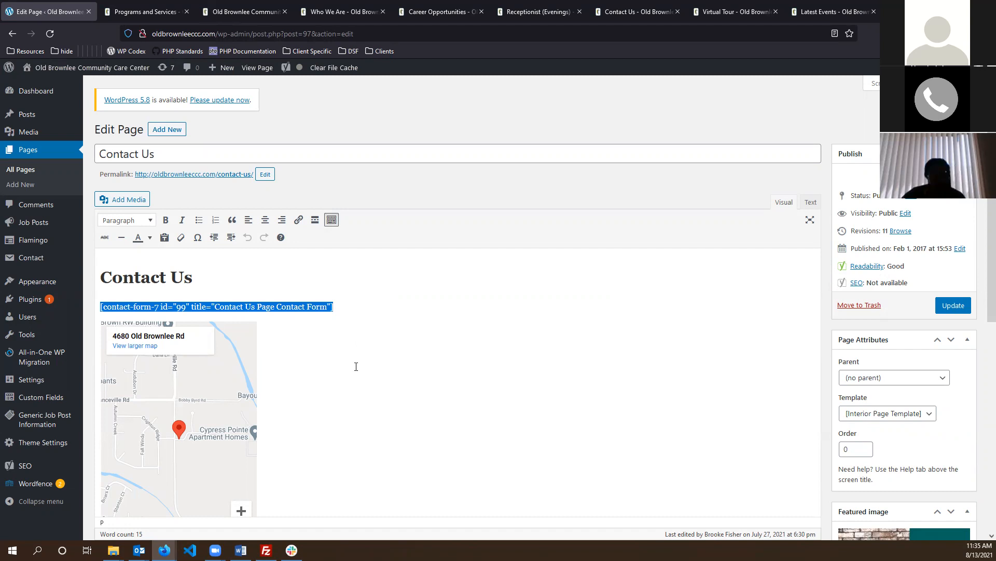
pyautogui.click(344, 308)
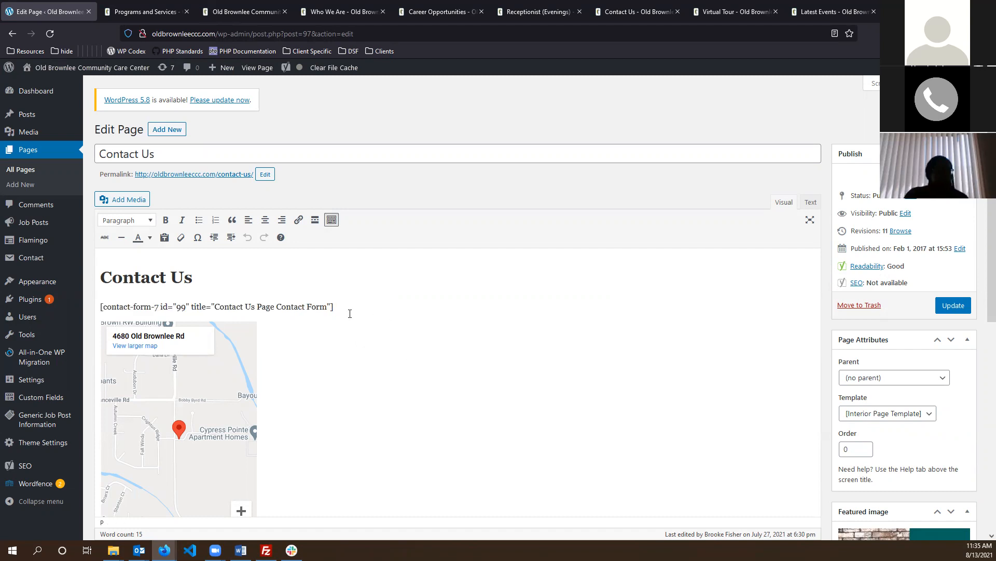
pyautogui.moveTo(38, 260)
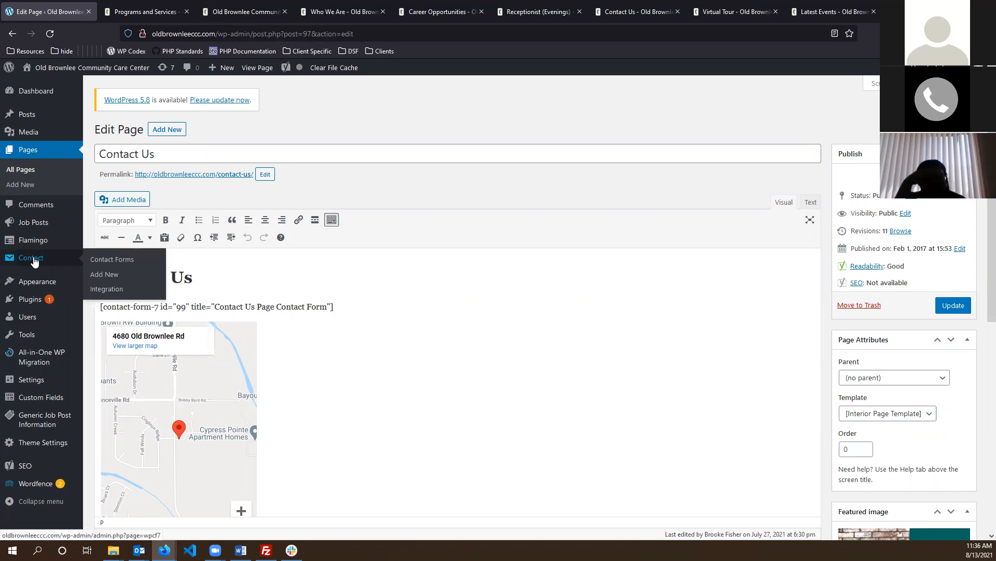
pyautogui.click(34, 260)
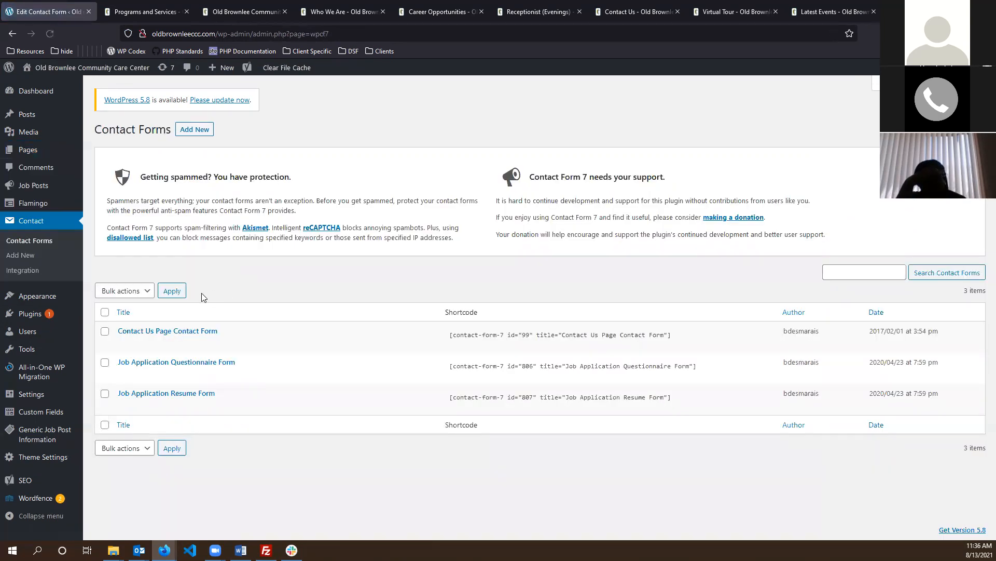
# - Open the Contact Us Page Contact Form's Mail tab and inspect its To recipient address
pyautogui.click(192, 332)
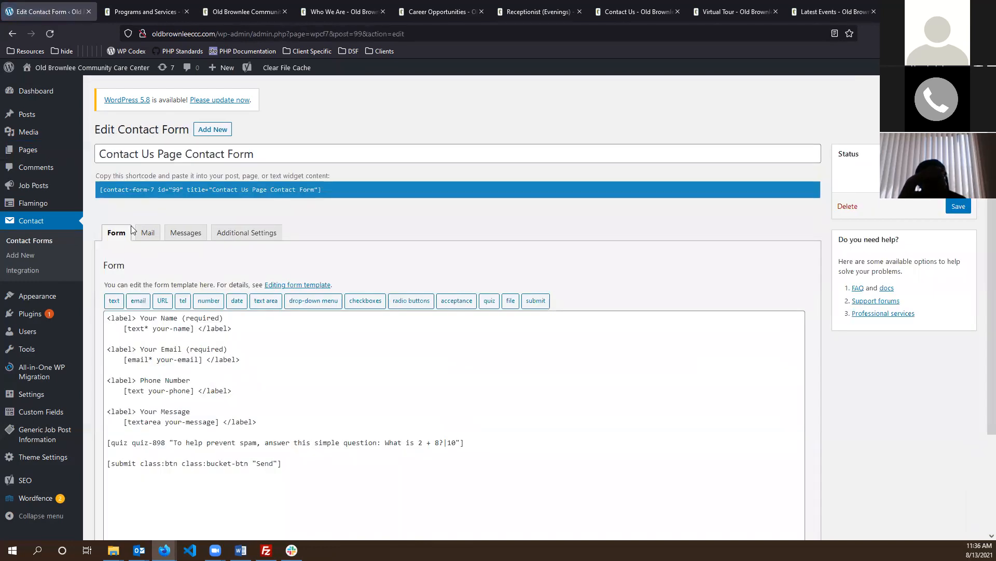
pyautogui.click(146, 233)
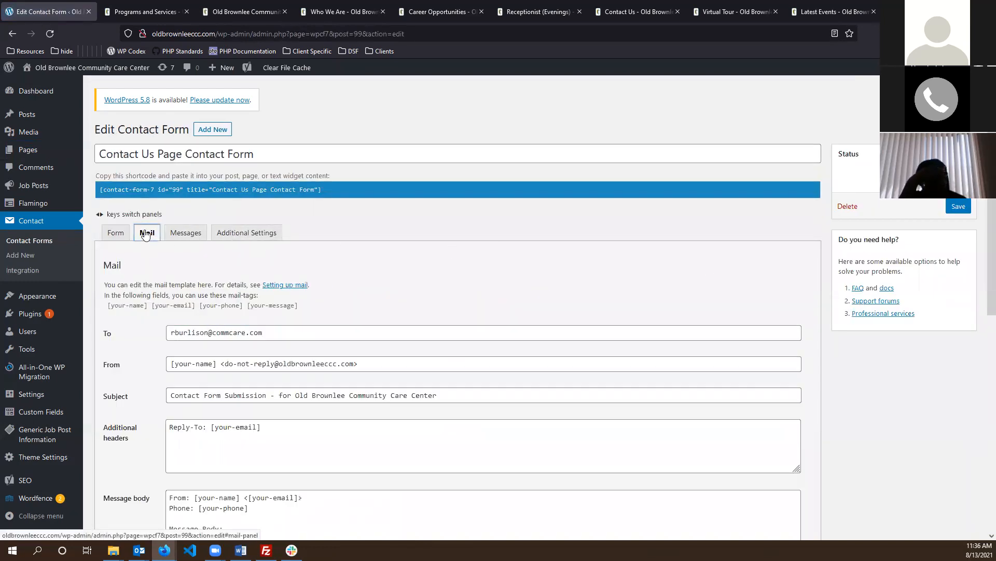
pyautogui.moveTo(297, 333); pyautogui.dragTo(106, 330)
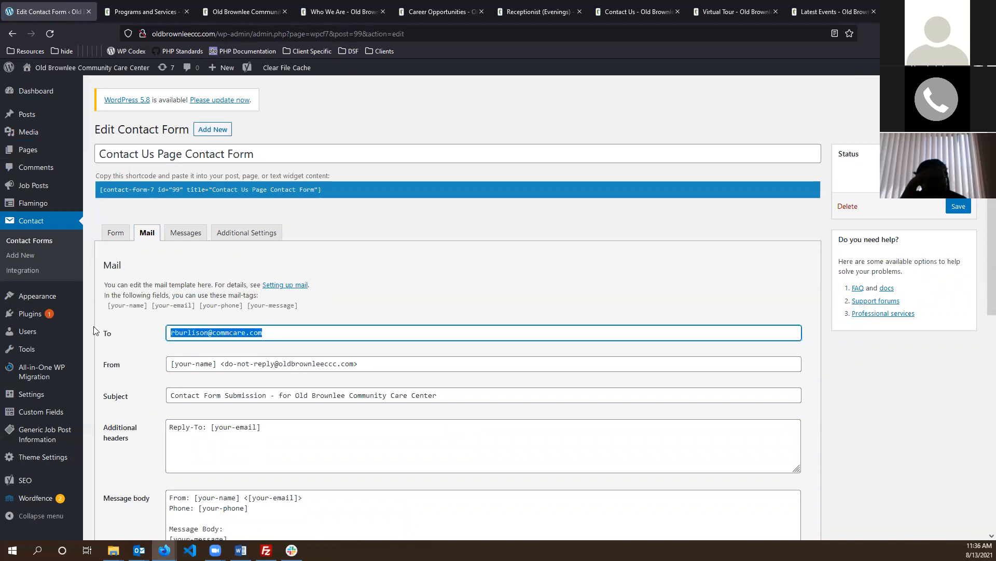
pyautogui.moveTo(110, 342)
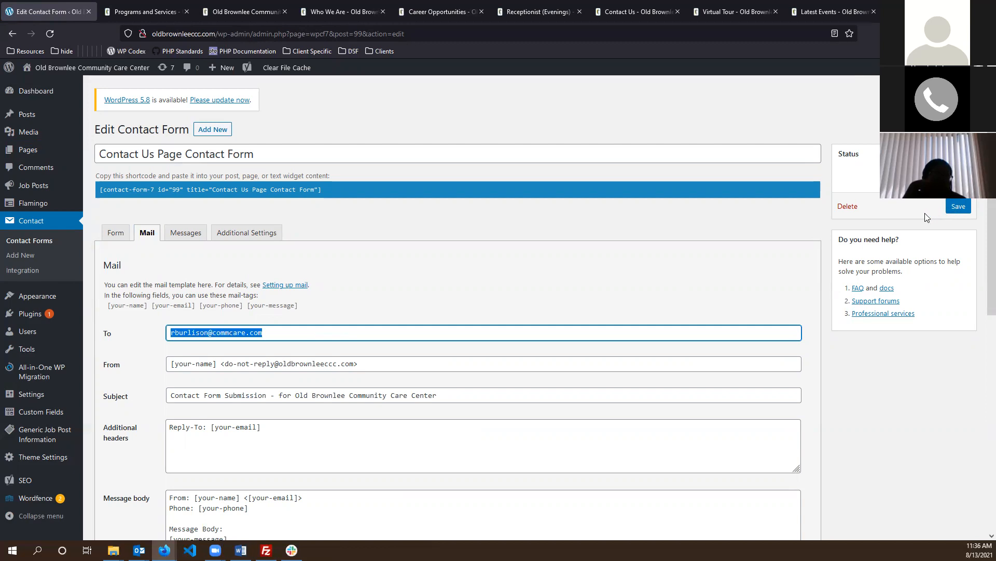
pyautogui.click(436, 238)
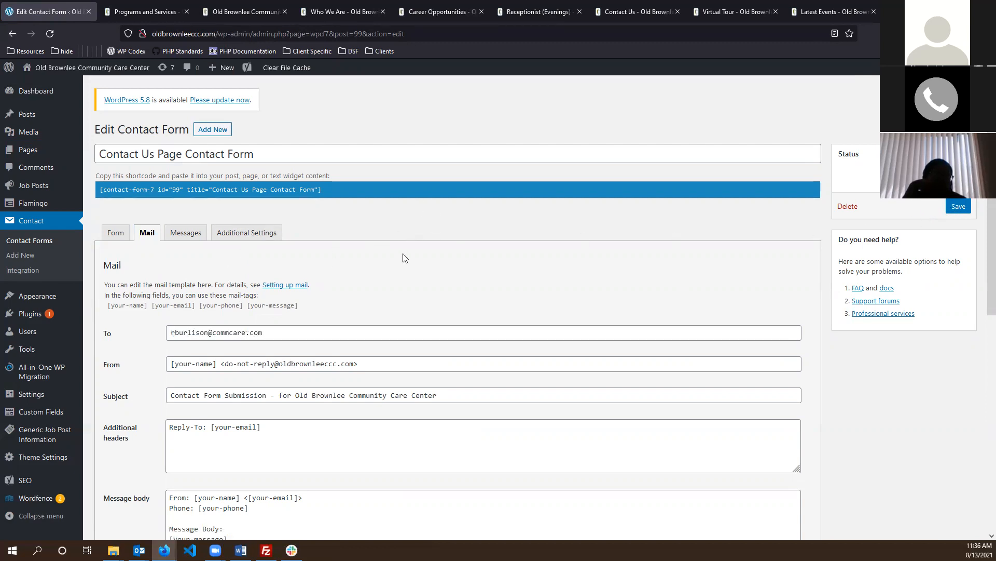
pyautogui.scroll(-1, 404, 258)
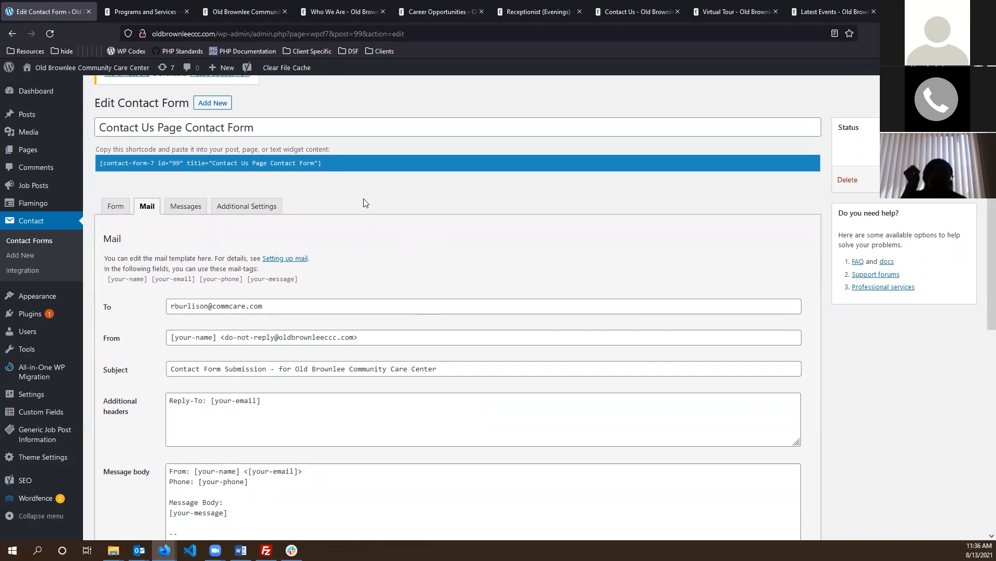
pyautogui.scroll(-2, 364, 198)
pyautogui.scroll(3, 364, 198)
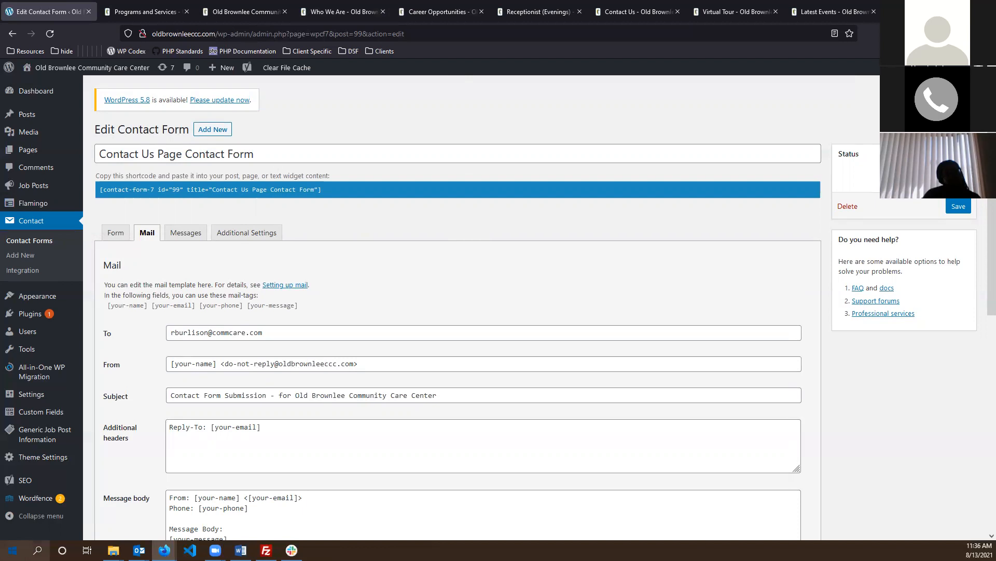
# - Browse the Flamingo Address Book and view the third contact's details
pyautogui.click(34, 203)
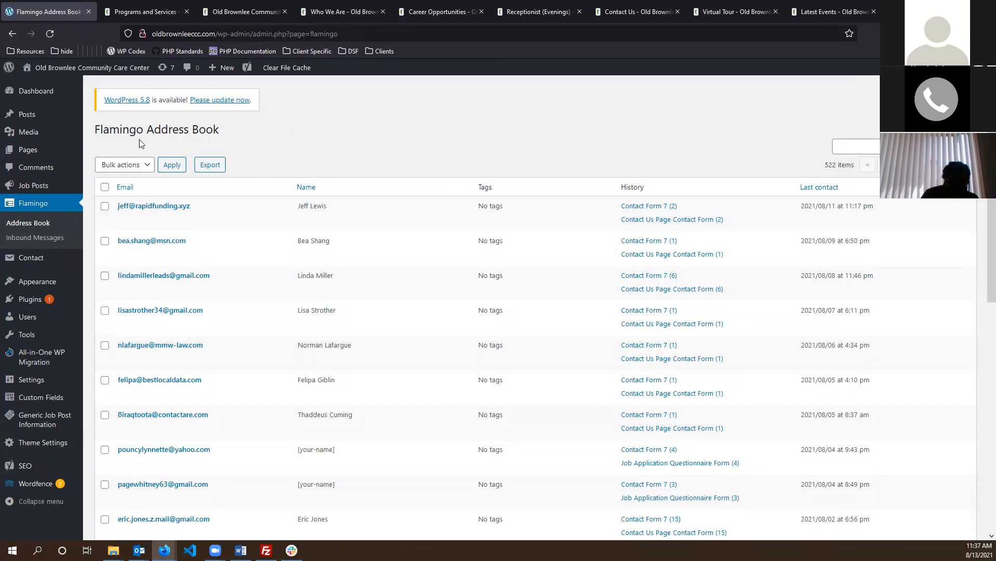
pyautogui.scroll(-2, 331, 142)
pyautogui.scroll(-3, 488, 144)
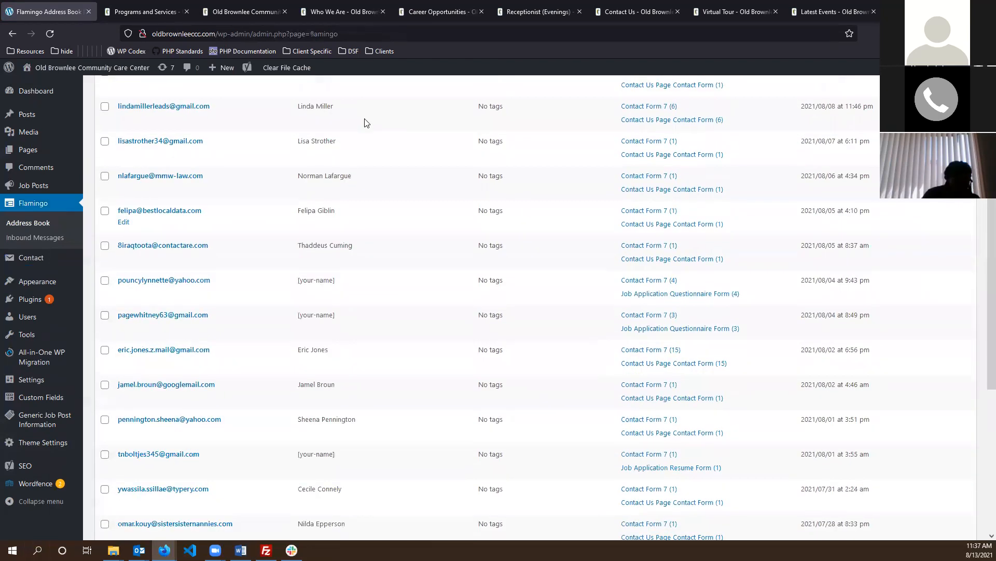
pyautogui.scroll(-2, 402, 252)
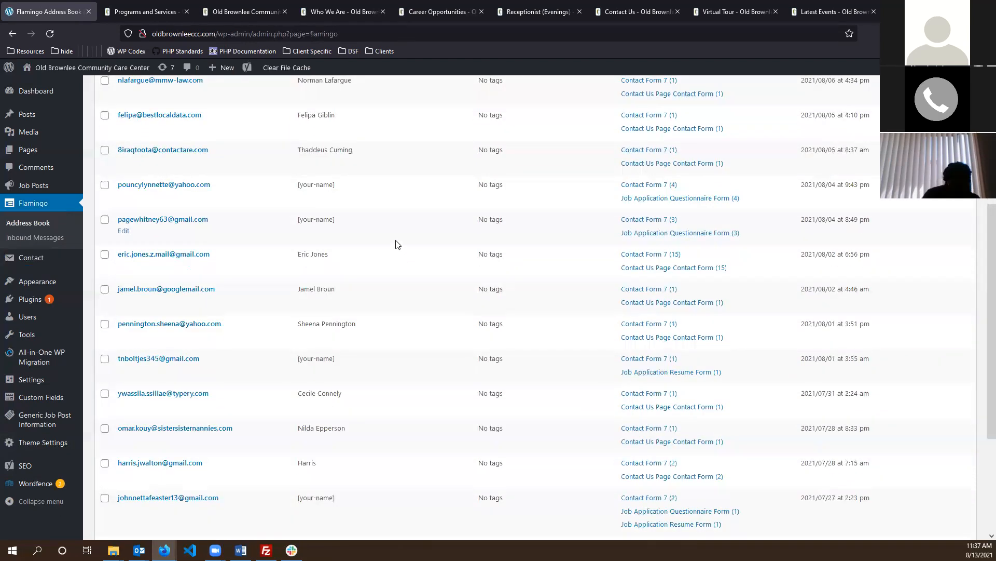
pyautogui.scroll(8, 396, 244)
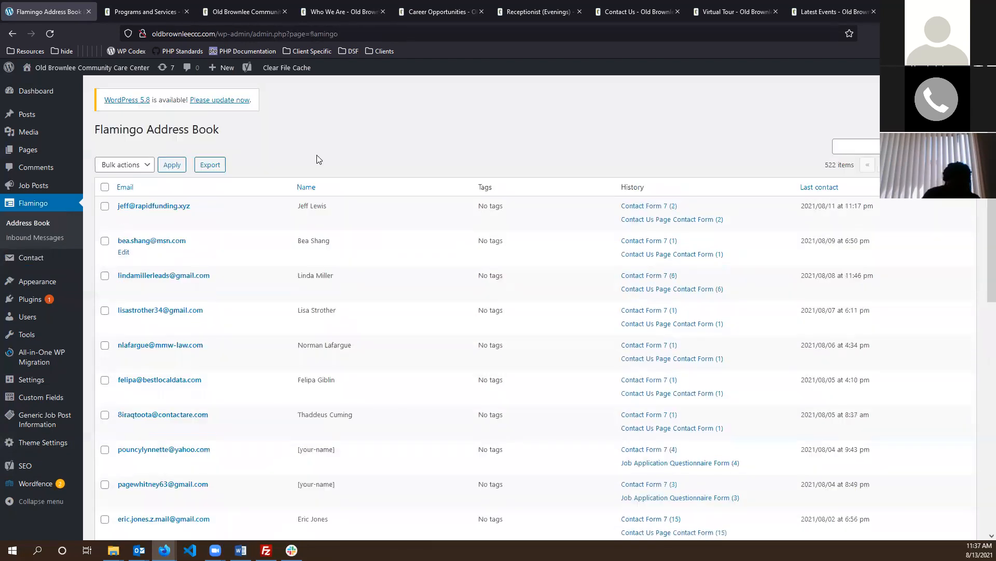
pyautogui.click(176, 276)
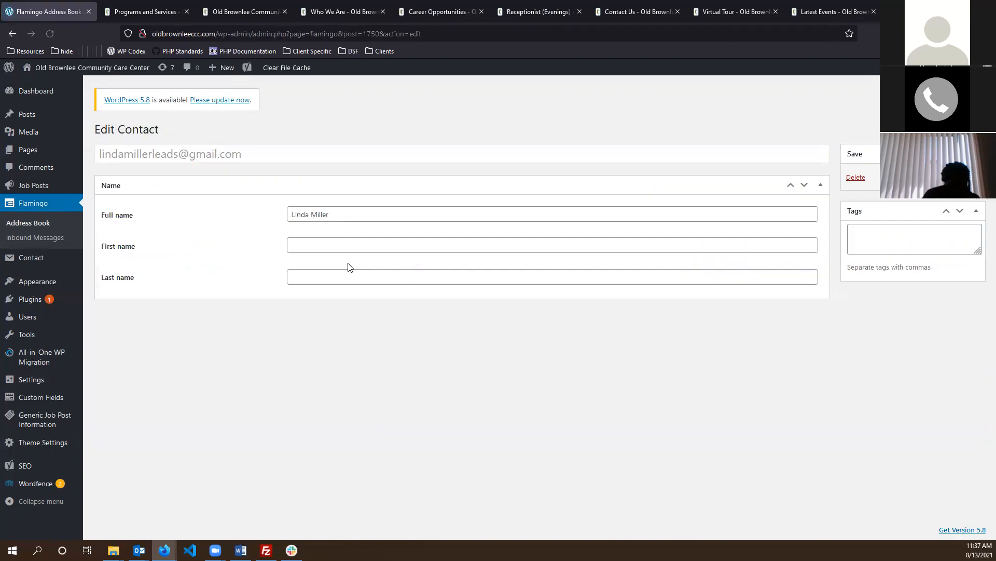
pyautogui.click(12, 33)
# - Read the fourth Flamingo inbound message, then go to the All Pages list
pyautogui.click(50, 236)
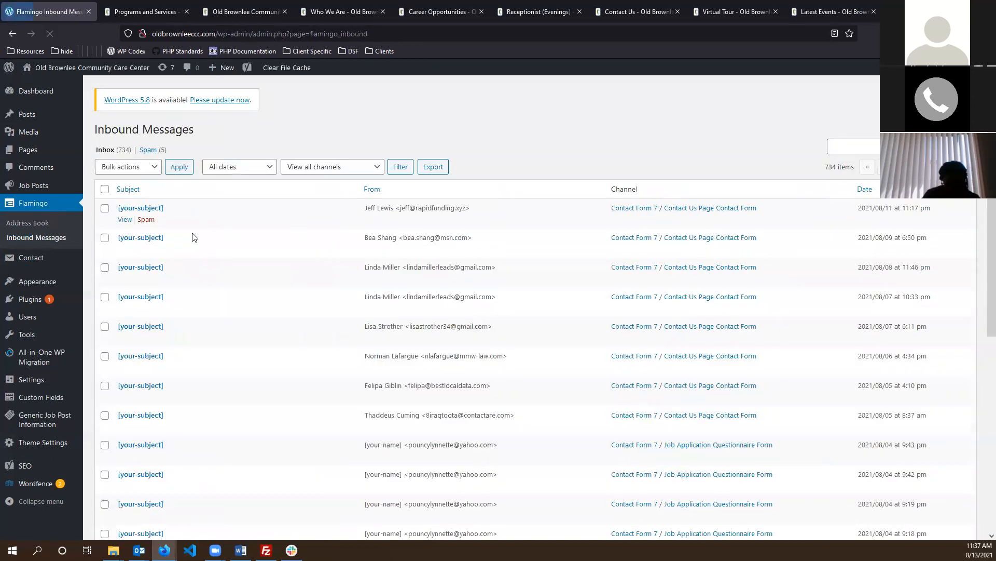
pyautogui.scroll(-2, 225, 221)
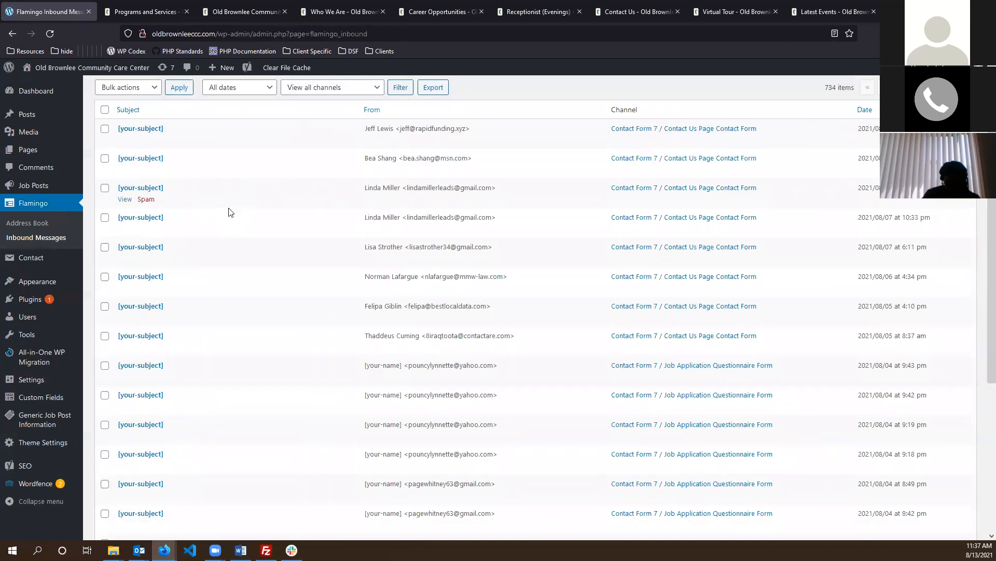
pyautogui.scroll(-3, 174, 193)
pyautogui.click(130, 111)
pyautogui.scroll(-2, 361, 265)
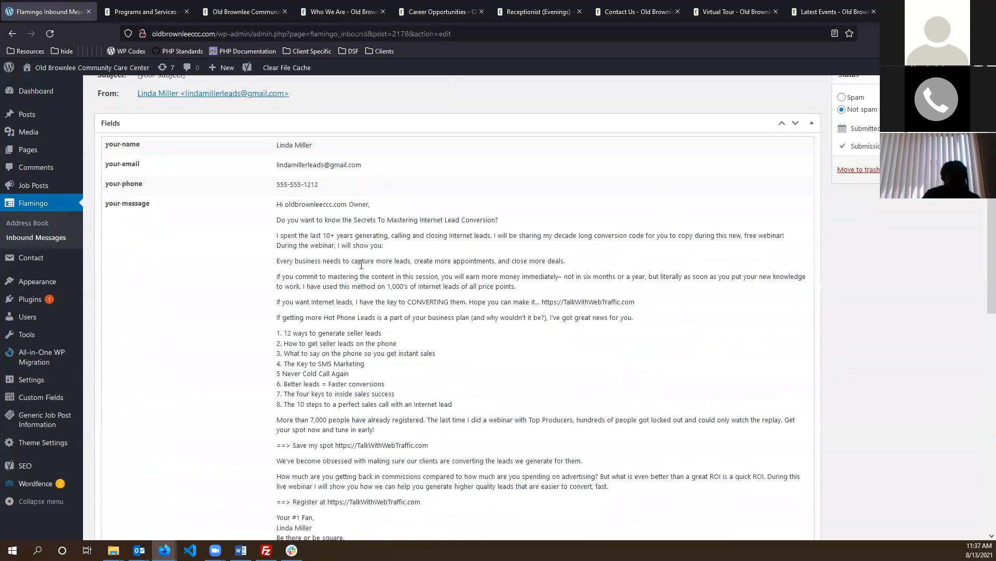
pyautogui.scroll(-12, 285, 206)
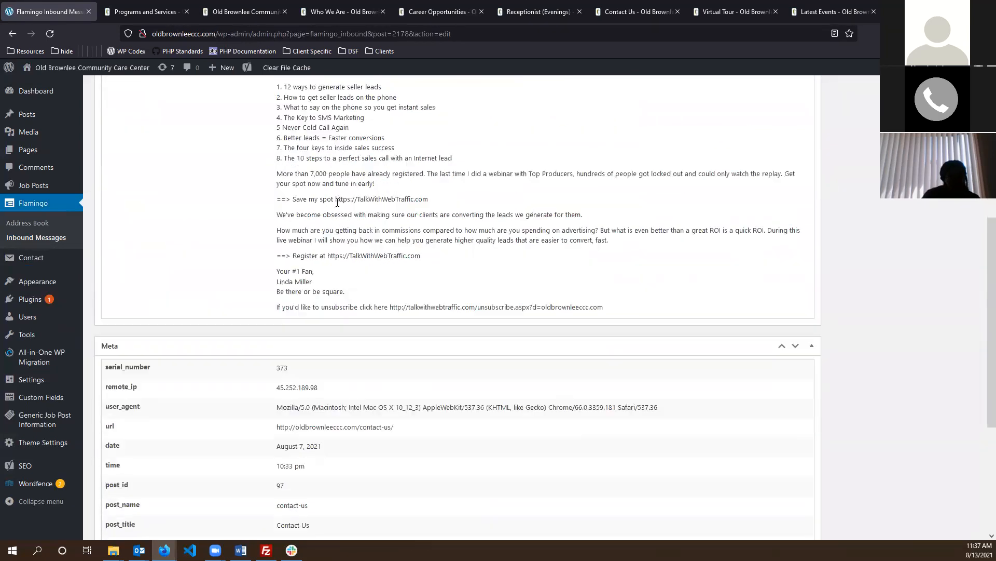
pyautogui.scroll(15, 357, 348)
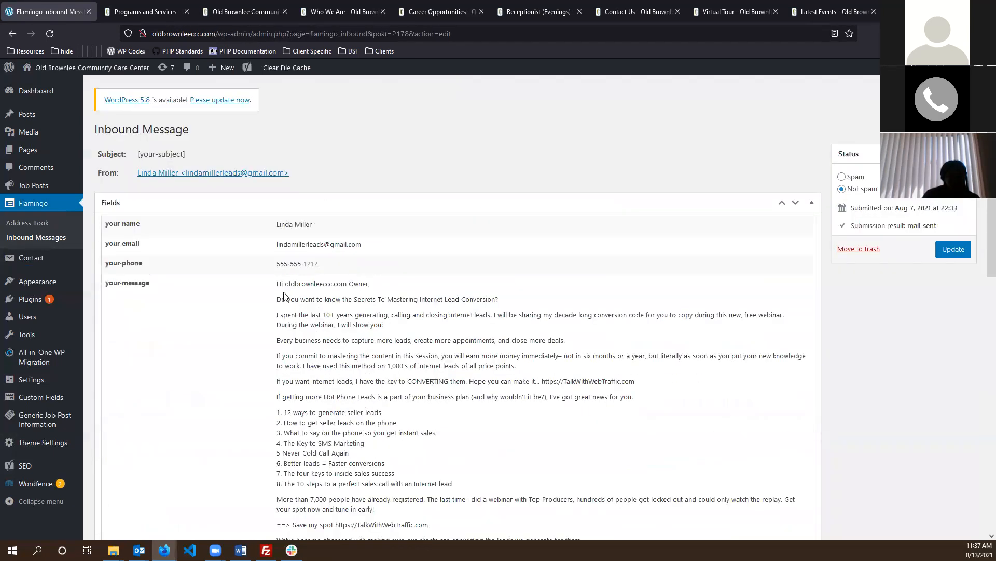
pyautogui.moveTo(286, 299); pyautogui.dragTo(496, 371)
pyautogui.click(484, 154)
pyautogui.click(28, 150)
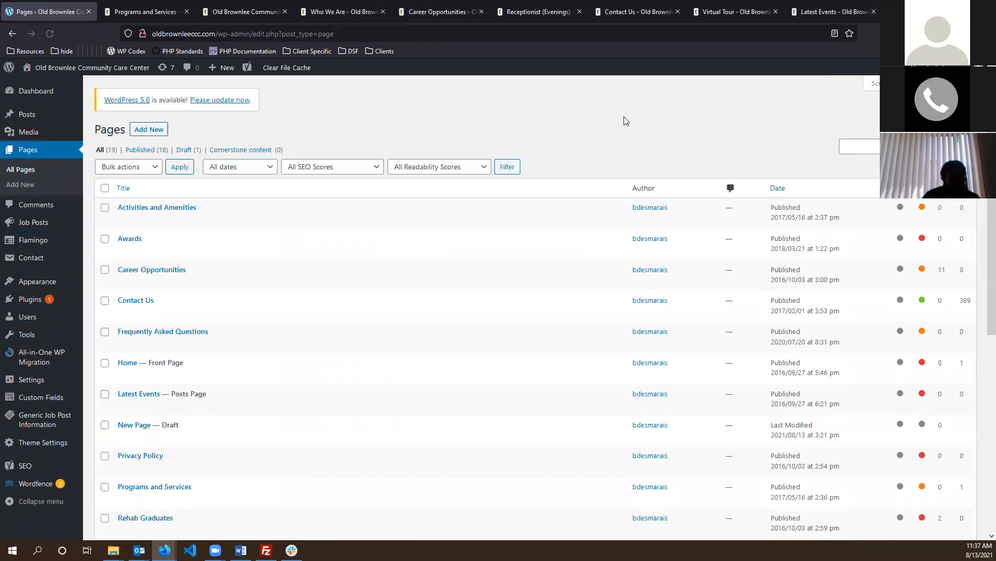
# - Scroll the All Pages list showing the New Page draft beside the 18 published pages
pyautogui.scroll(-1, 597, 120)
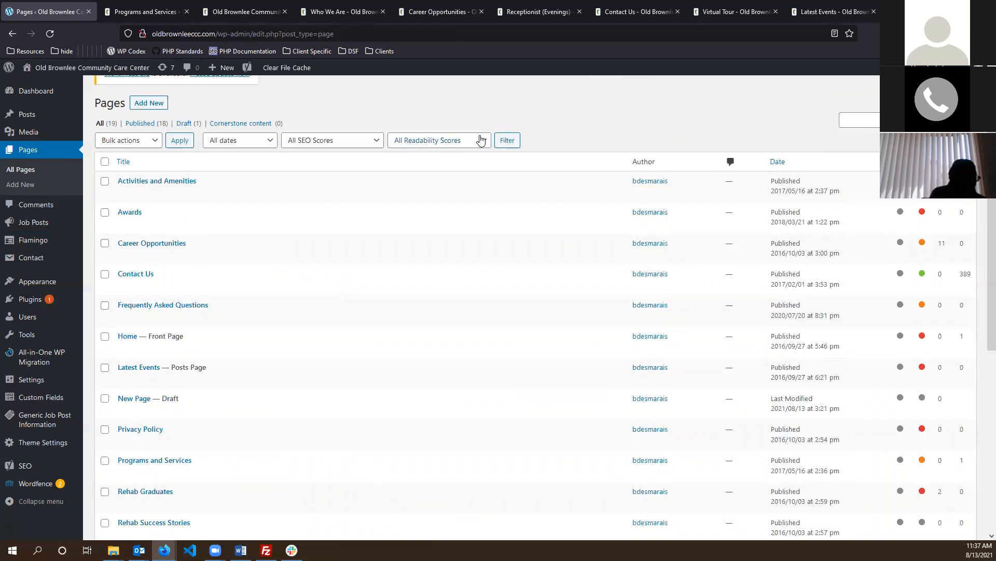
pyautogui.moveTo(41, 444)
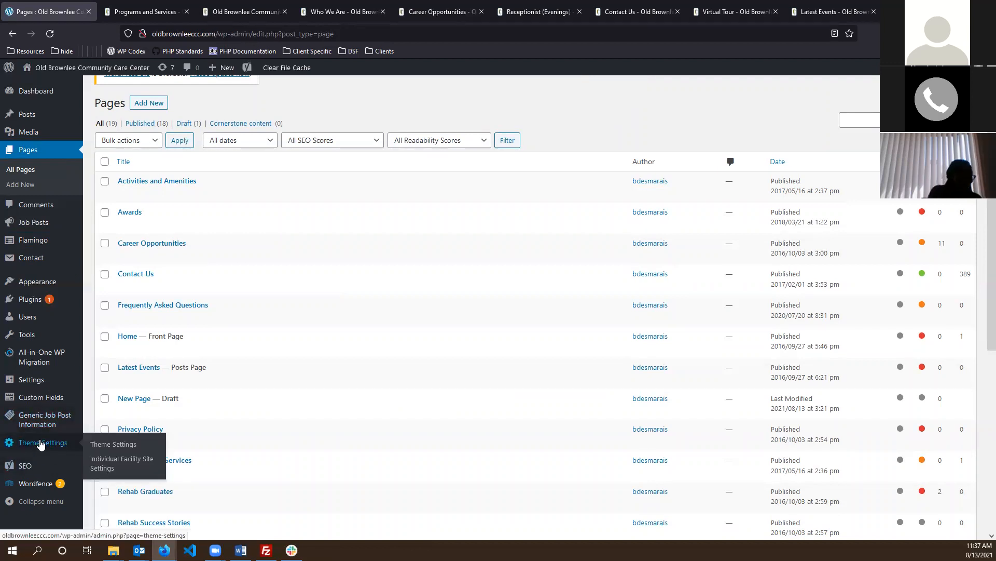
pyautogui.click(40, 444)
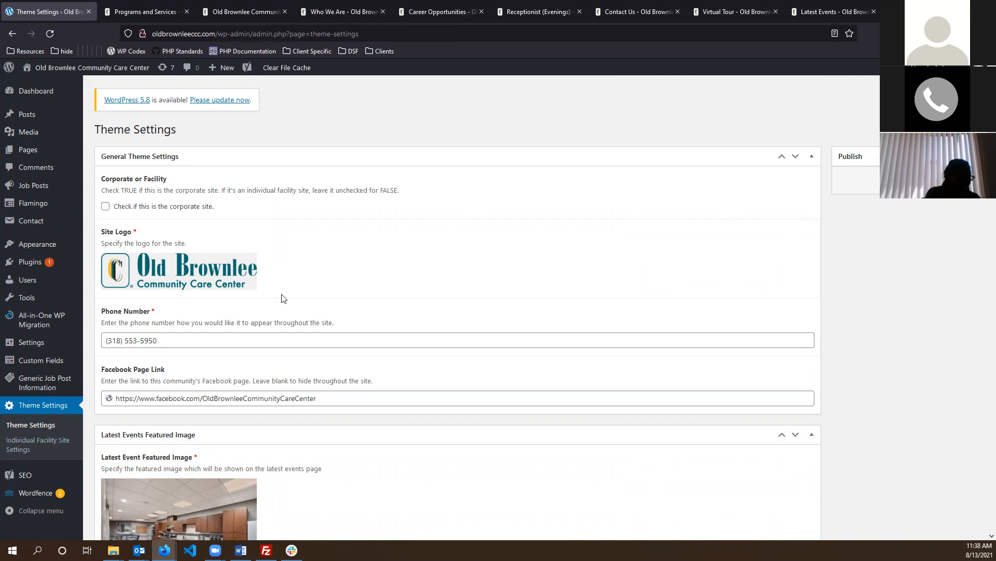
pyautogui.scroll(-1, 283, 296)
pyautogui.scroll(-1, 145, 169)
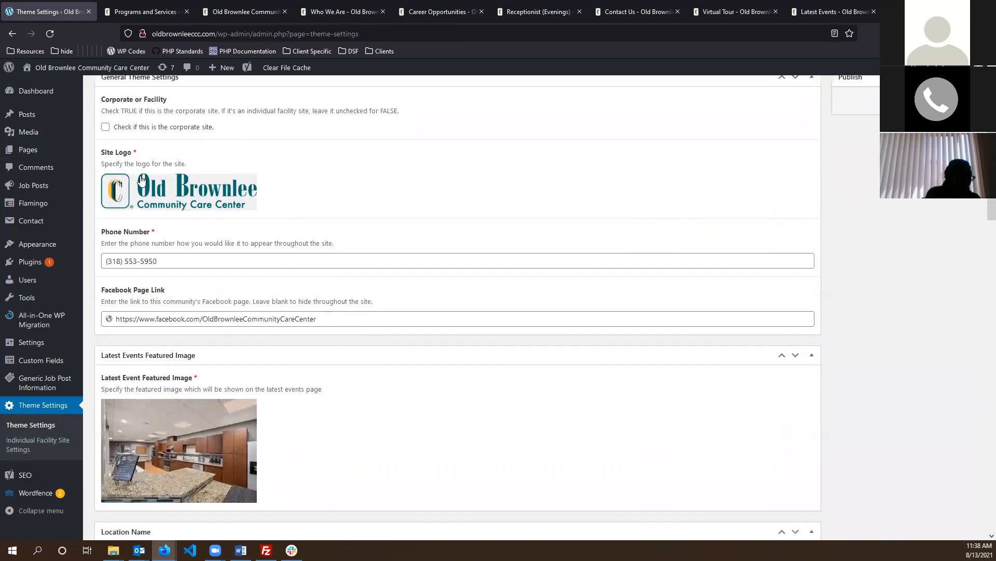
pyautogui.moveTo(197, 205)
pyautogui.scroll(-1, 196, 205)
pyautogui.tripleClick(233, 234)
pyautogui.tripleClick(345, 295)
pyautogui.scroll(-8, 367, 285)
pyautogui.scroll(2, 322, 291)
pyautogui.click(855, 267)
pyautogui.scroll(-2, 269, 229)
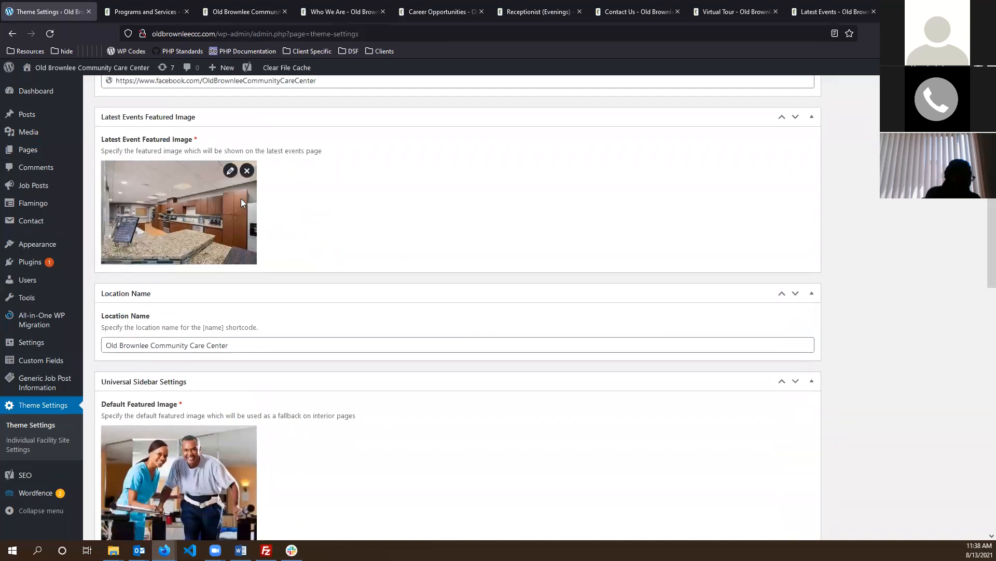
pyautogui.scroll(-2, 200, 200)
pyautogui.tripleClick(276, 292)
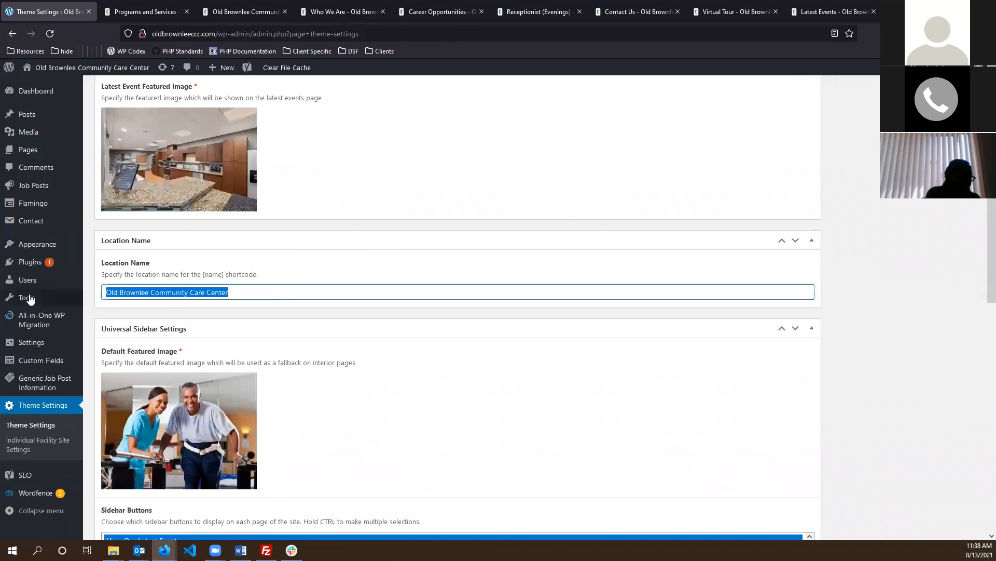
pyautogui.scroll(-3, 298, 288)
pyautogui.scroll(-7, 291, 286)
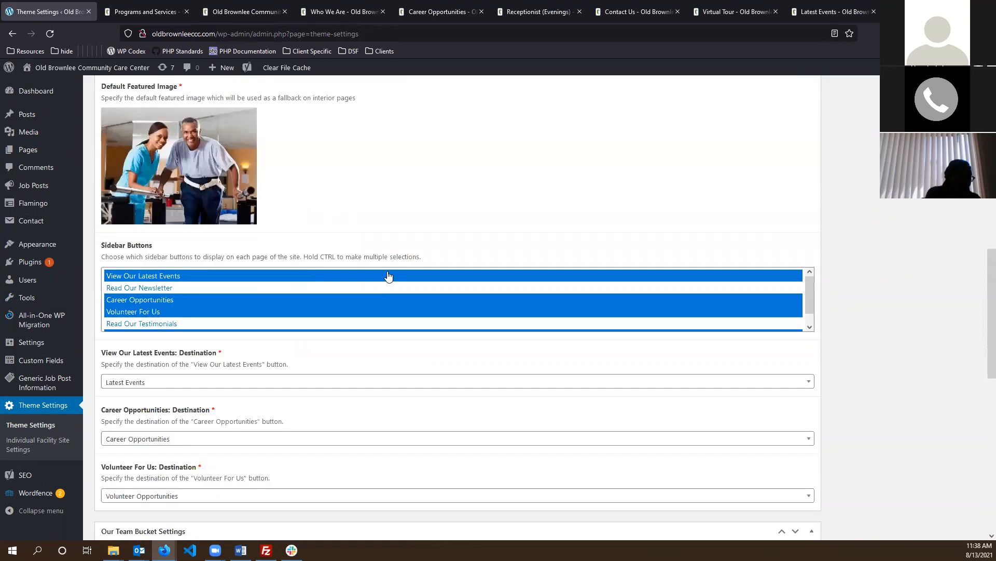
pyautogui.scroll(2, 884, 257)
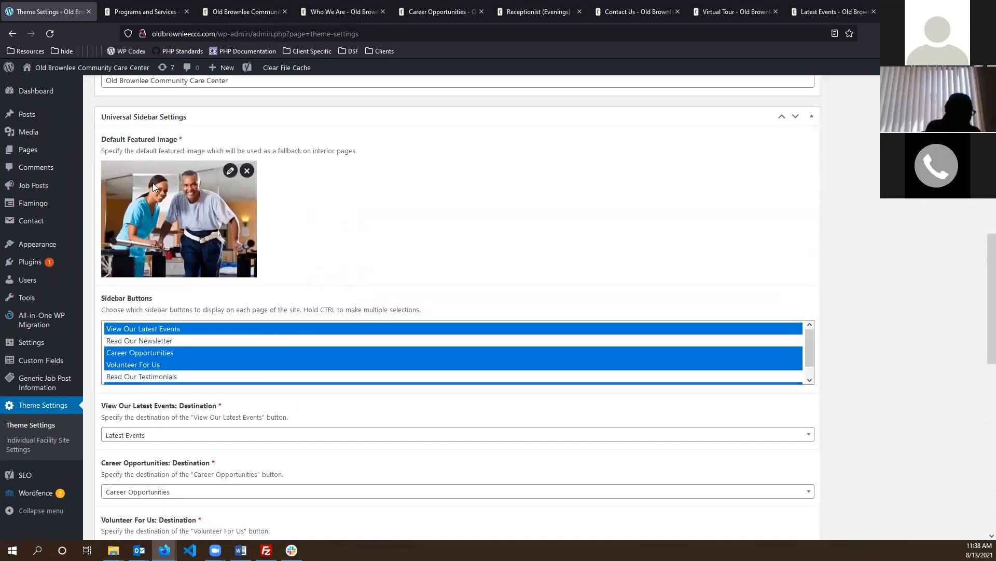
pyautogui.scroll(-1, 233, 295)
pyautogui.scroll(3, 201, 308)
pyautogui.scroll(-1, 202, 379)
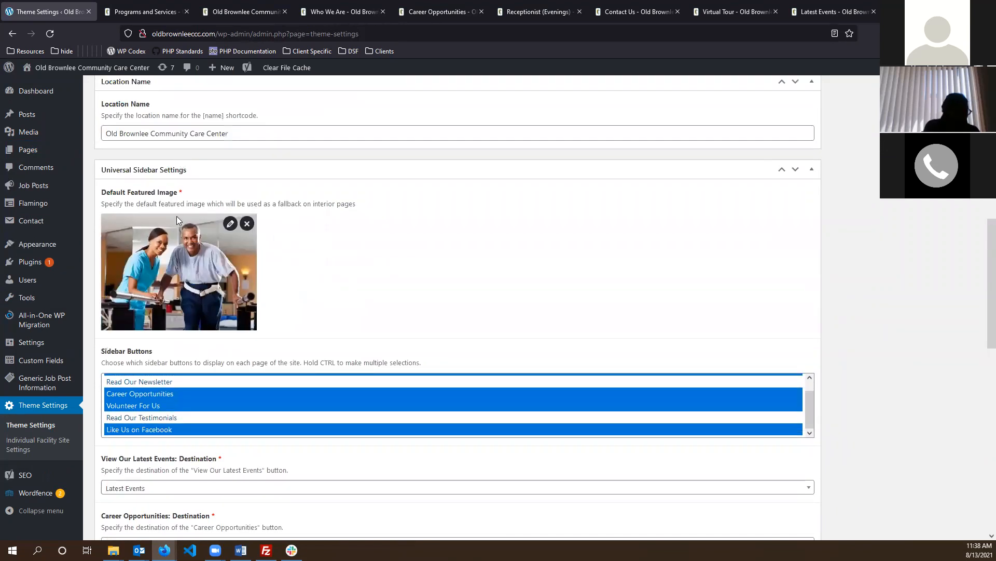
pyautogui.scroll(1, 293, 400)
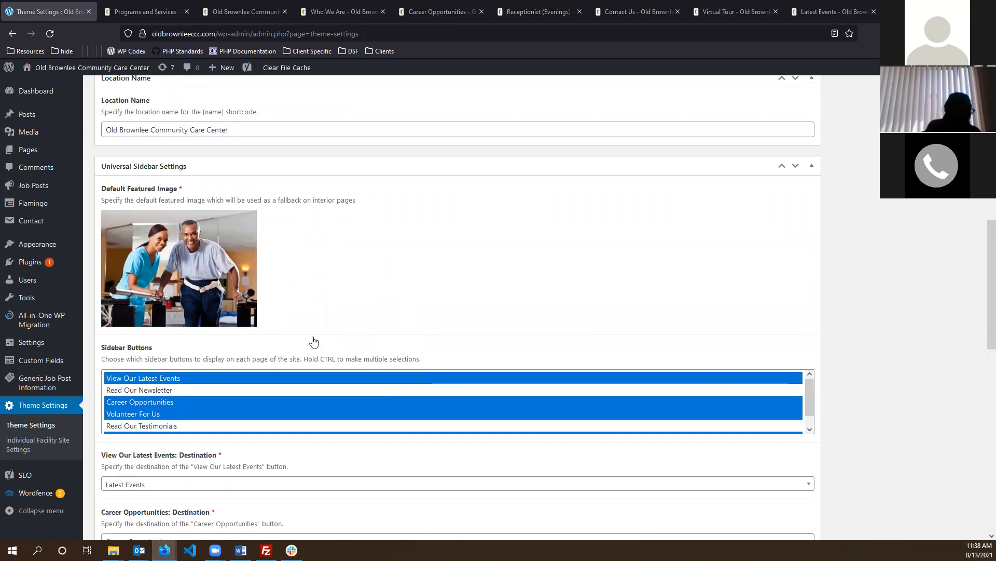
pyautogui.scroll(-4, 208, 353)
pyautogui.scroll(-1, 208, 223)
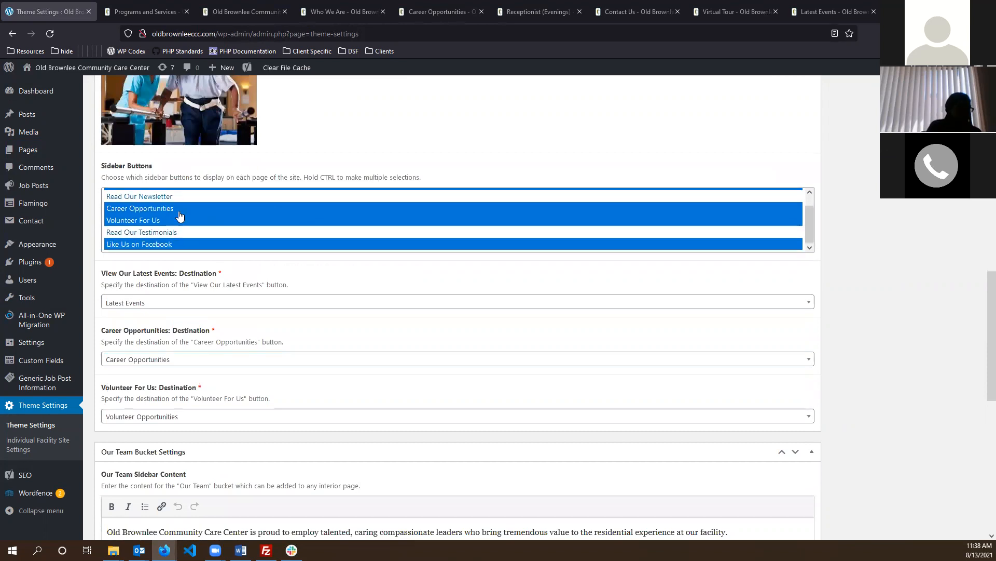
pyautogui.scroll(4, 163, 212)
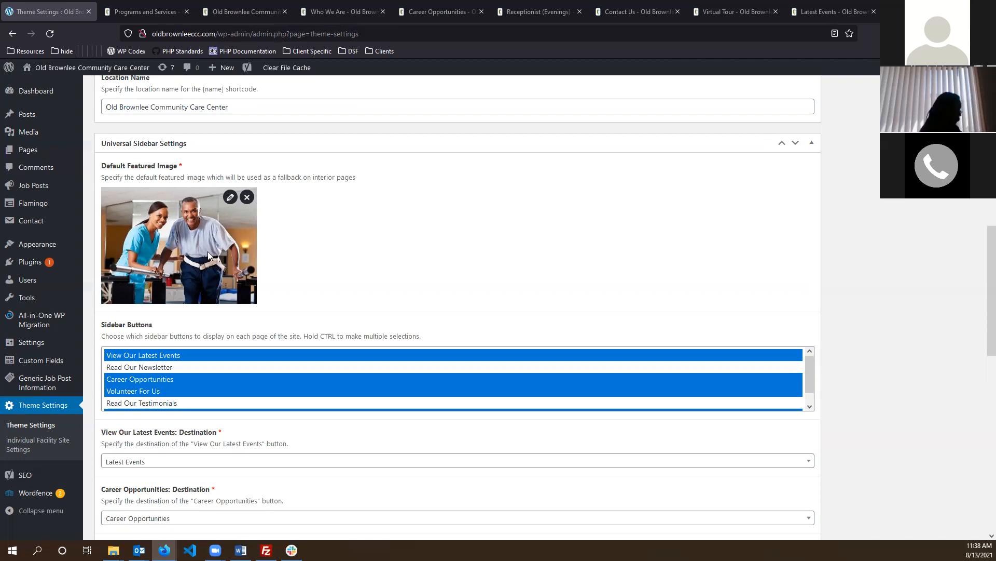
pyautogui.scroll(-1, 208, 251)
pyautogui.scroll(-1, 162, 328)
pyautogui.scroll(1, 162, 328)
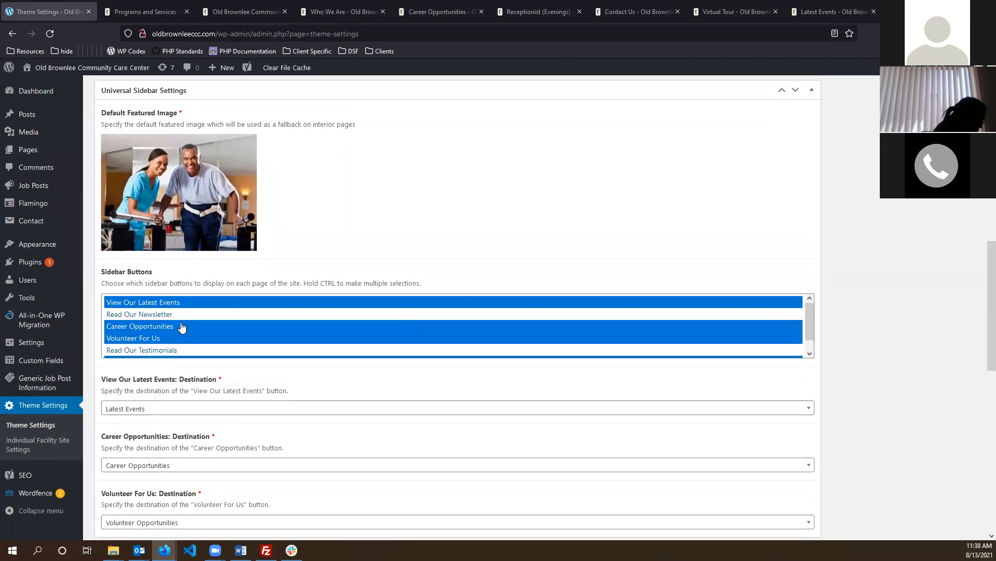
pyautogui.scroll(-3, 176, 330)
pyautogui.scroll(3, 275, 334)
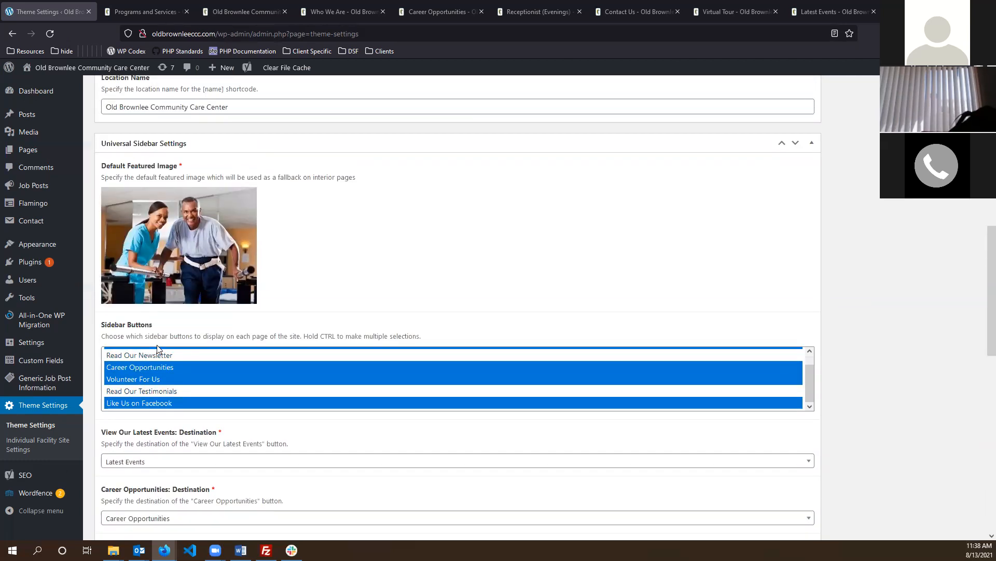
pyautogui.scroll(1, 153, 371)
pyautogui.scroll(-1, 153, 371)
pyautogui.scroll(-2, 158, 384)
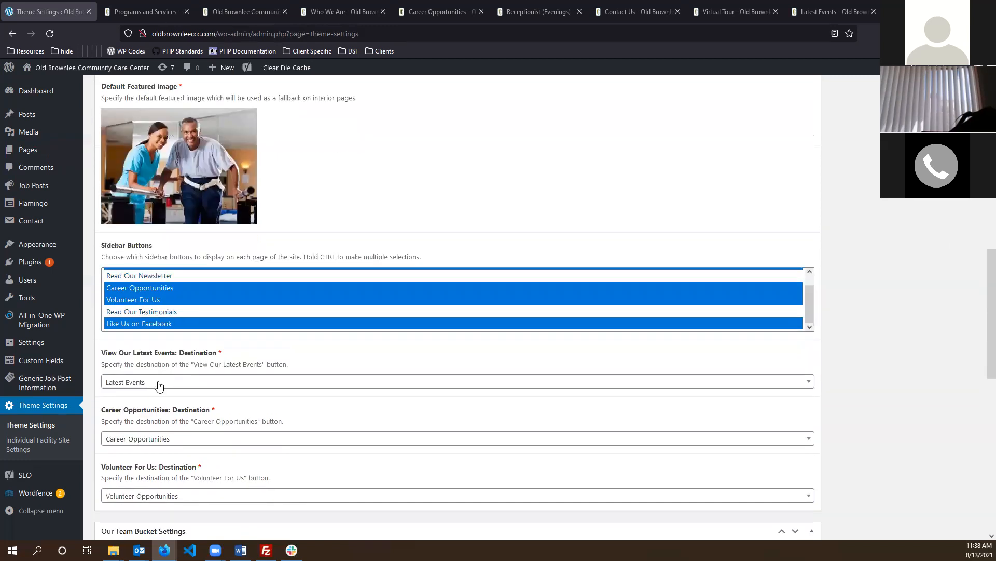
pyautogui.scroll(-3, 159, 322)
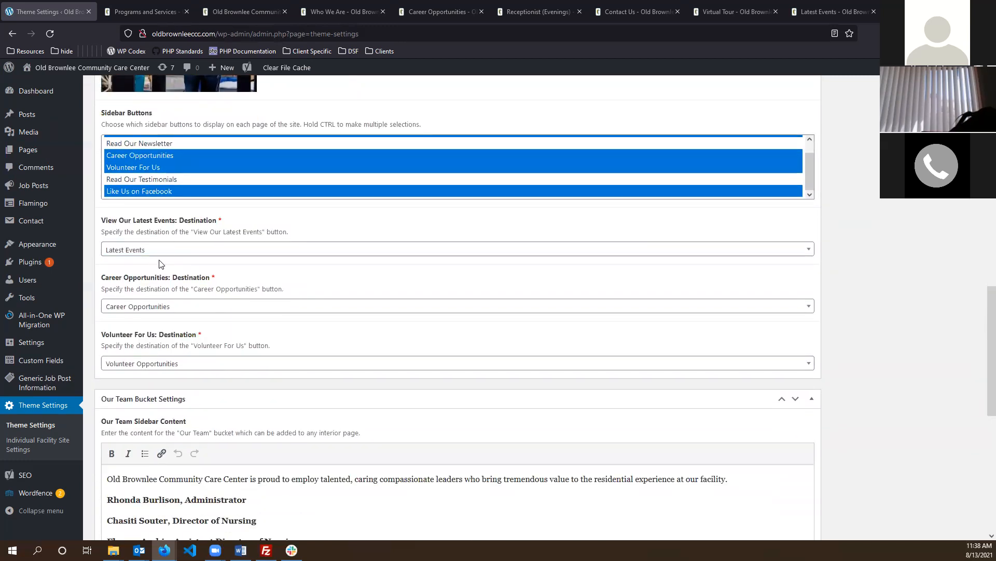
pyautogui.scroll(-1, 160, 334)
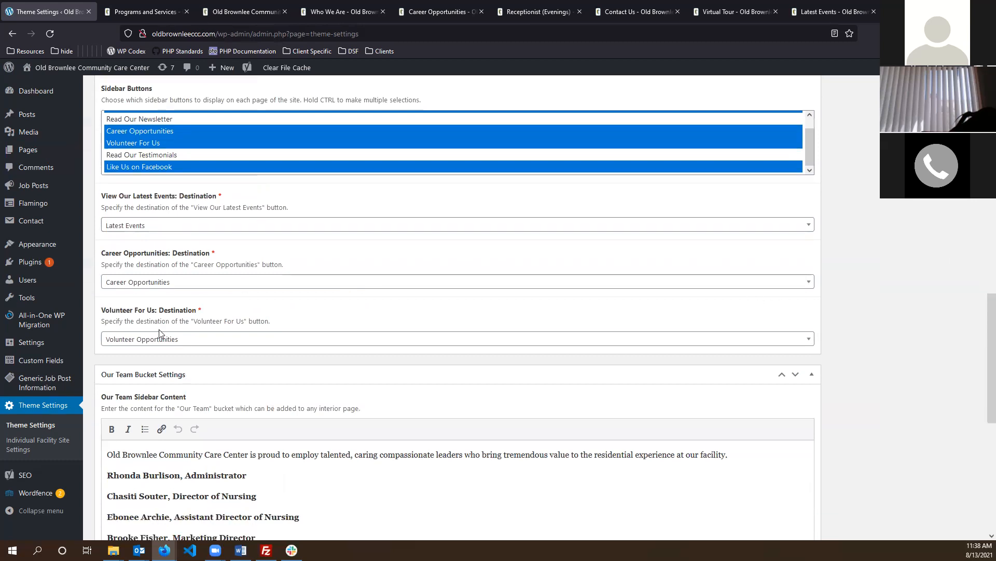
pyautogui.scroll(2, 155, 311)
pyautogui.scroll(1, 158, 217)
pyautogui.scroll(-2, 174, 269)
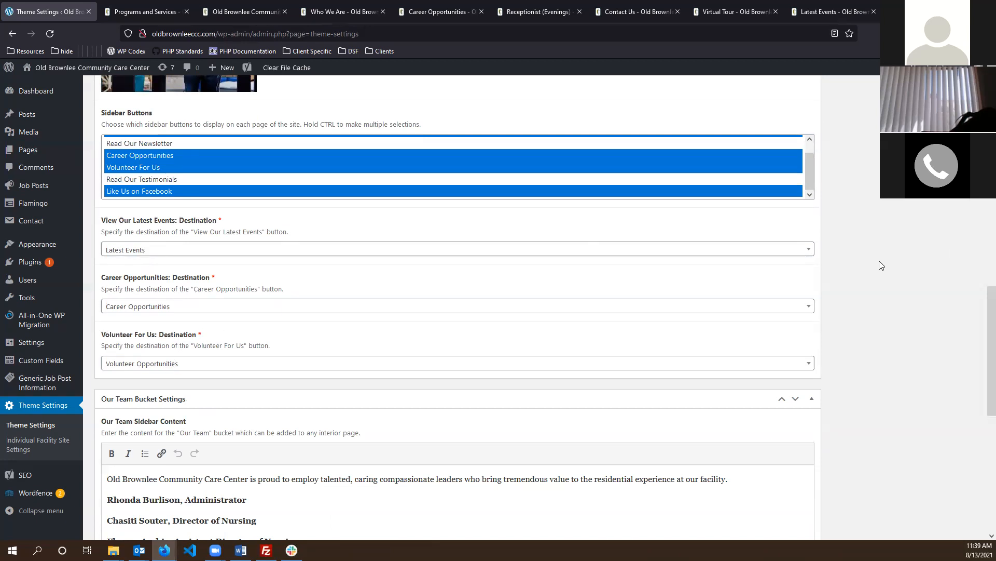
pyautogui.scroll(-4, 881, 265)
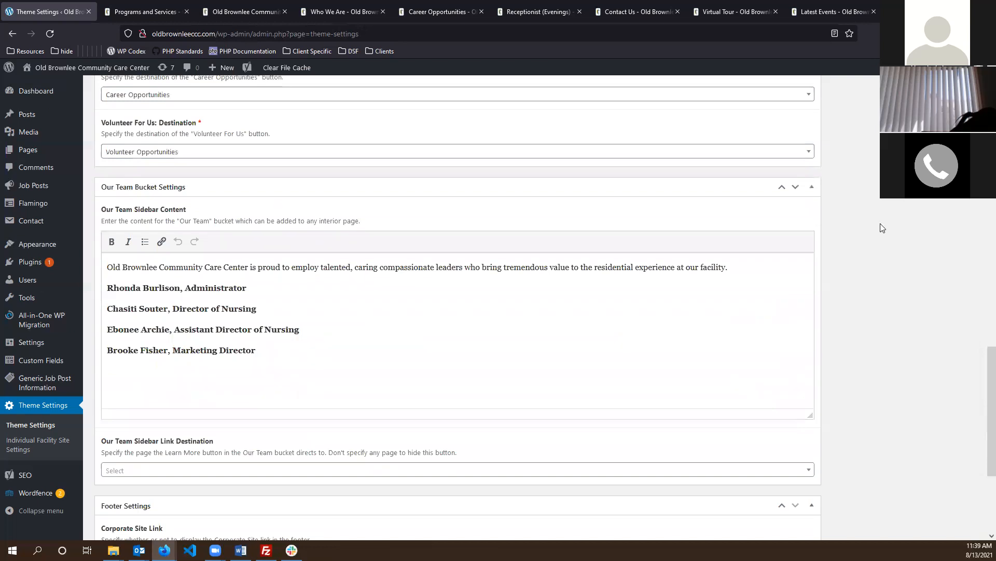
pyautogui.scroll(-1, 880, 210)
pyautogui.click(370, 333)
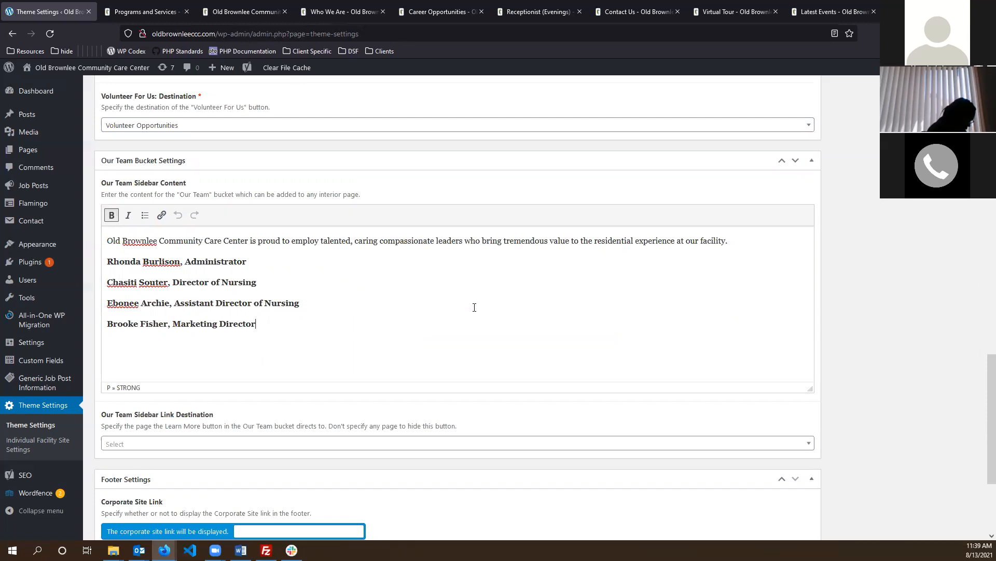
pyautogui.scroll(-3, 460, 287)
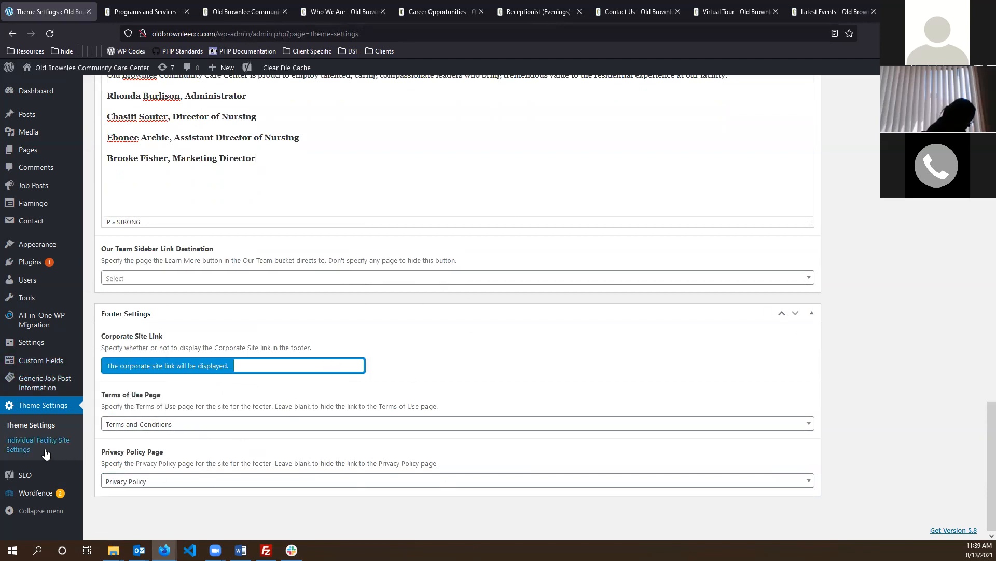
# - Open Individual Facility Site Settings and compare the virtual tour caption on the live Programs and Services page
pyautogui.click(19, 452)
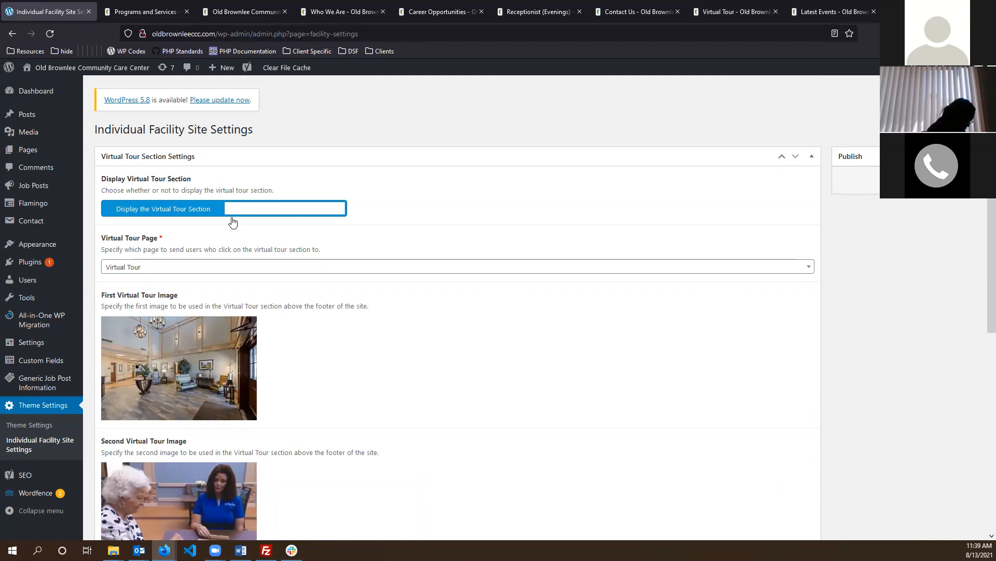
pyautogui.hotkey('ctrl', 'Tab')
pyautogui.scroll(-3, 449, 388)
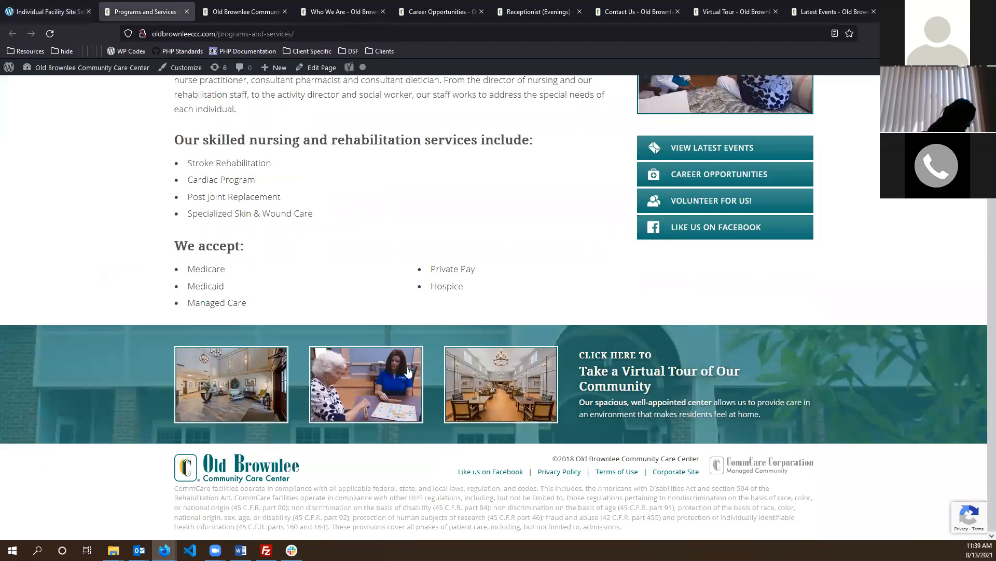
pyautogui.moveTo(918, 355); pyautogui.dragTo(719, 367)
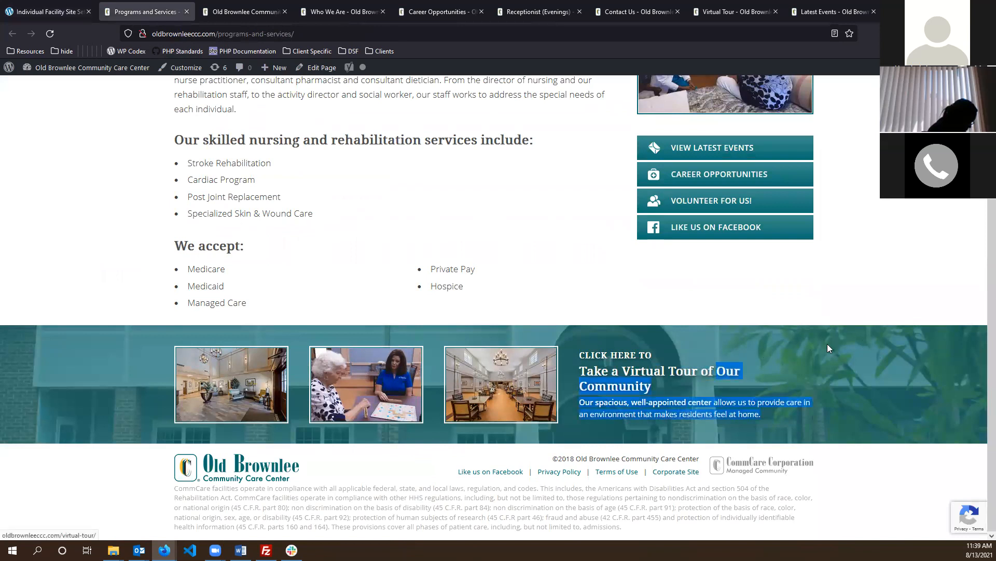
pyautogui.click(885, 525)
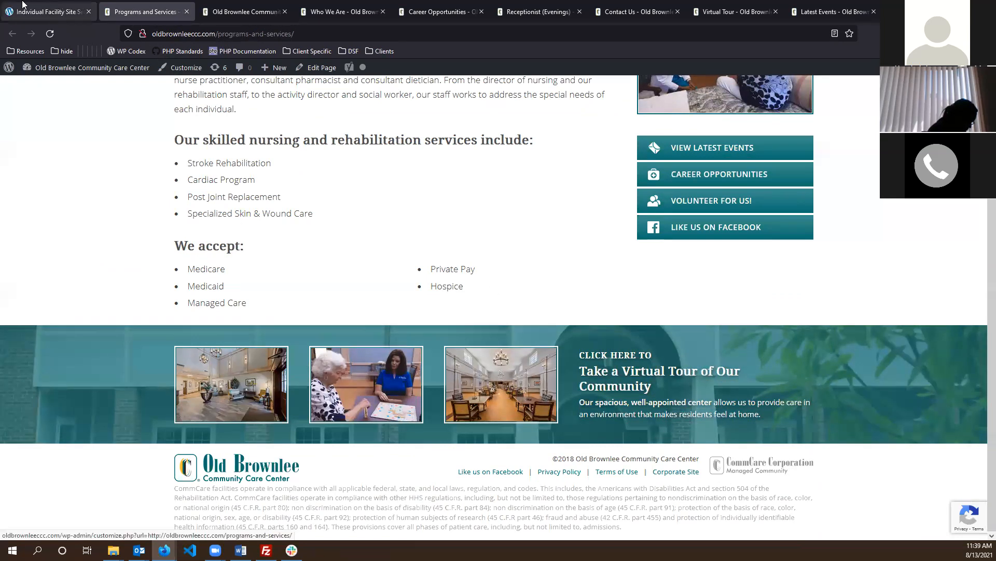
# - Review the enabled Virtual Tour section and its three tour images in the facility settings
pyautogui.hotkey('ctrl', 'shift', 'Tab')
pyautogui.scroll(-2, 391, 431)
pyautogui.scroll(-3, 223, 337)
pyautogui.scroll(3, 220, 363)
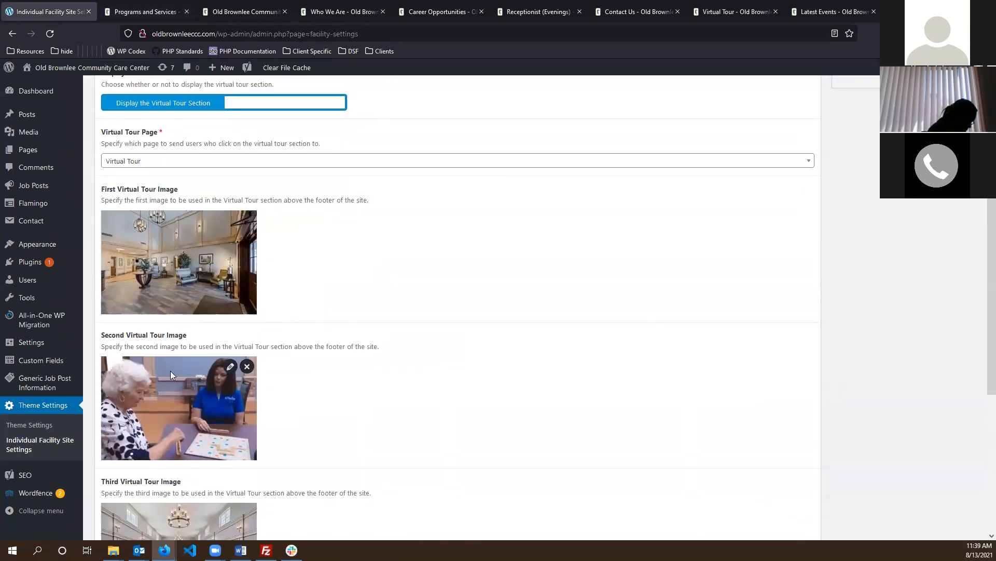
pyautogui.scroll(-4, 174, 350)
pyautogui.scroll(2, 246, 484)
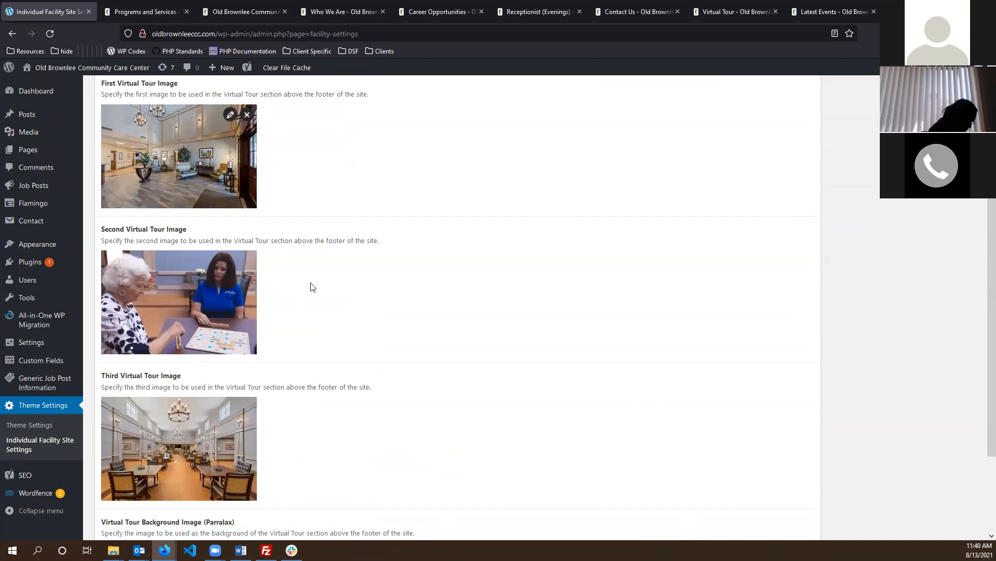
pyautogui.scroll(-3, 311, 284)
pyautogui.scroll(10, 281, 321)
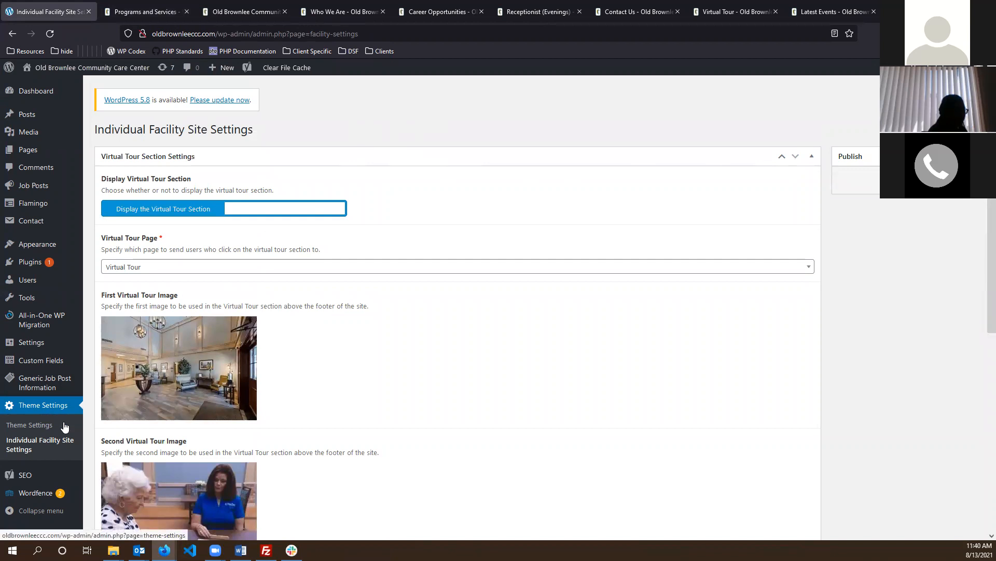
# - Check Generic Job Post Information, then review all 15 Job Posts down to the drafts
pyautogui.click(35, 382)
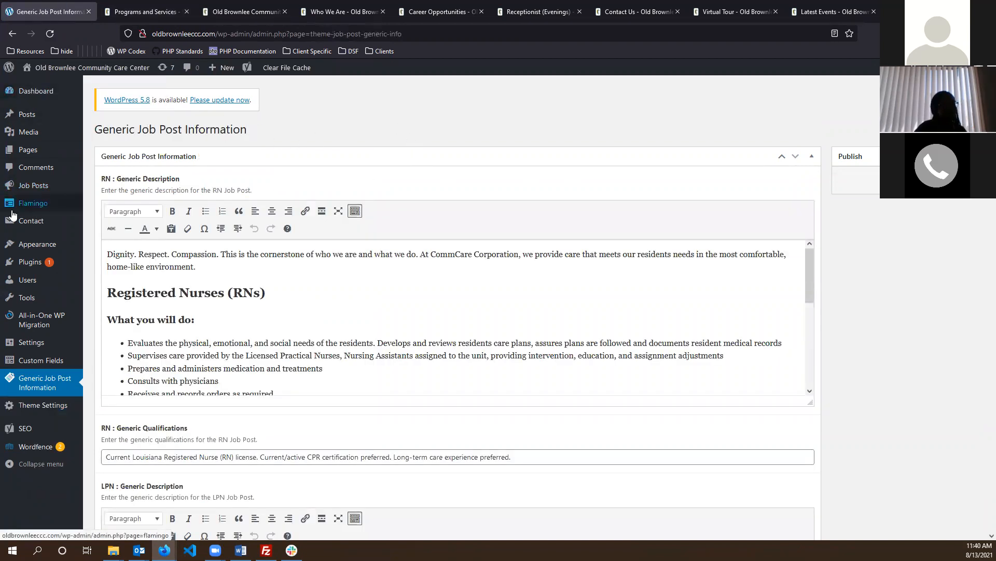
pyautogui.click(33, 185)
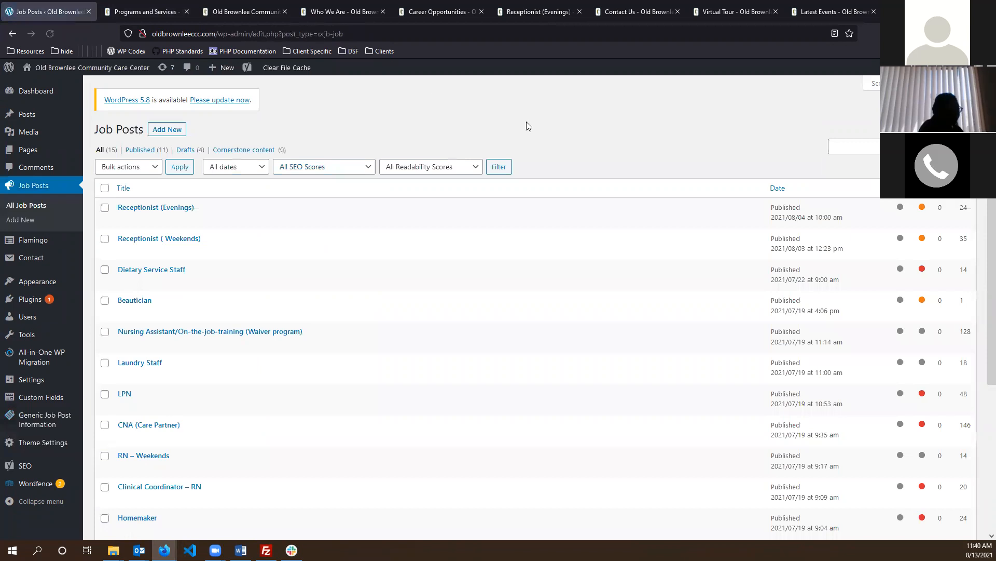
pyautogui.scroll(-4, 488, 171)
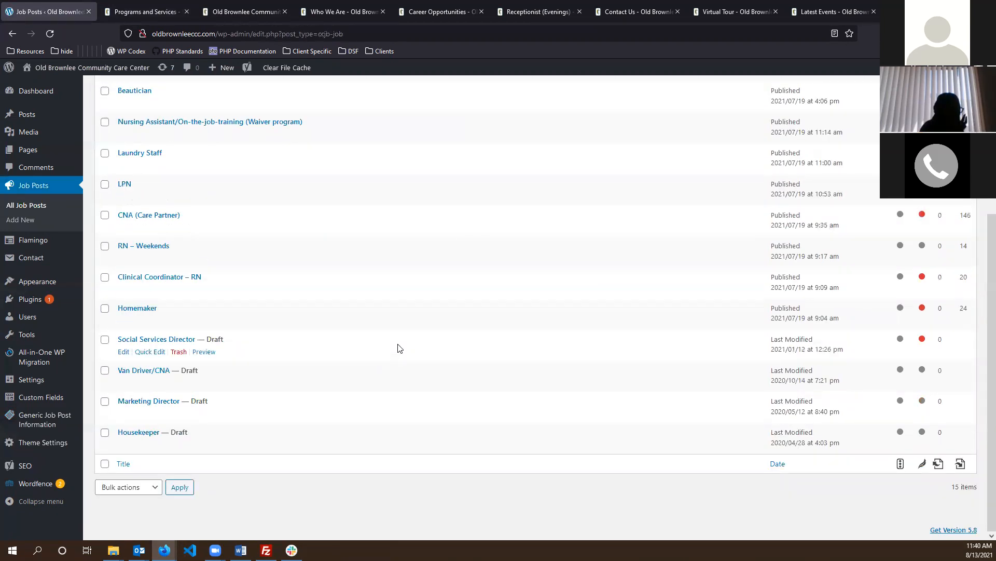
pyautogui.scroll(4, 396, 349)
# - Visit the public homepage and scroll to the Person-Centered Care text and 5 Stars rating
pyautogui.moveTo(39, 91)
pyautogui.click(76, 79)
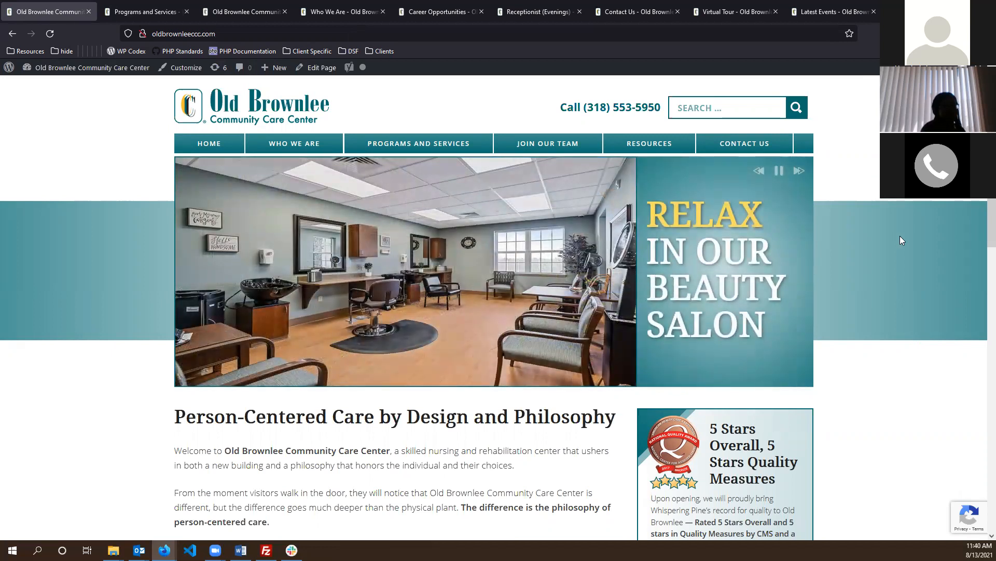
pyautogui.scroll(-2, 885, 253)
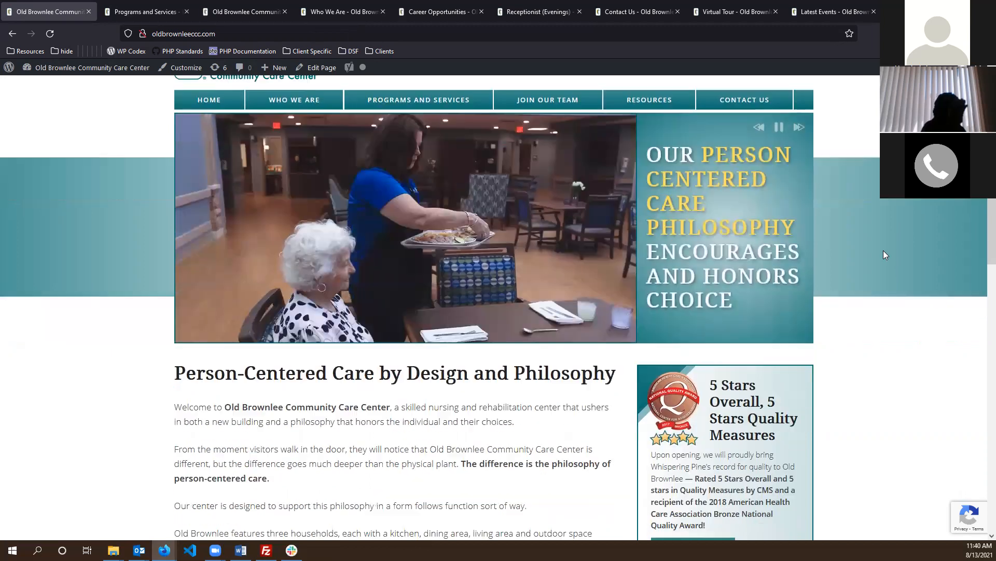
pyautogui.scroll(2, 881, 251)
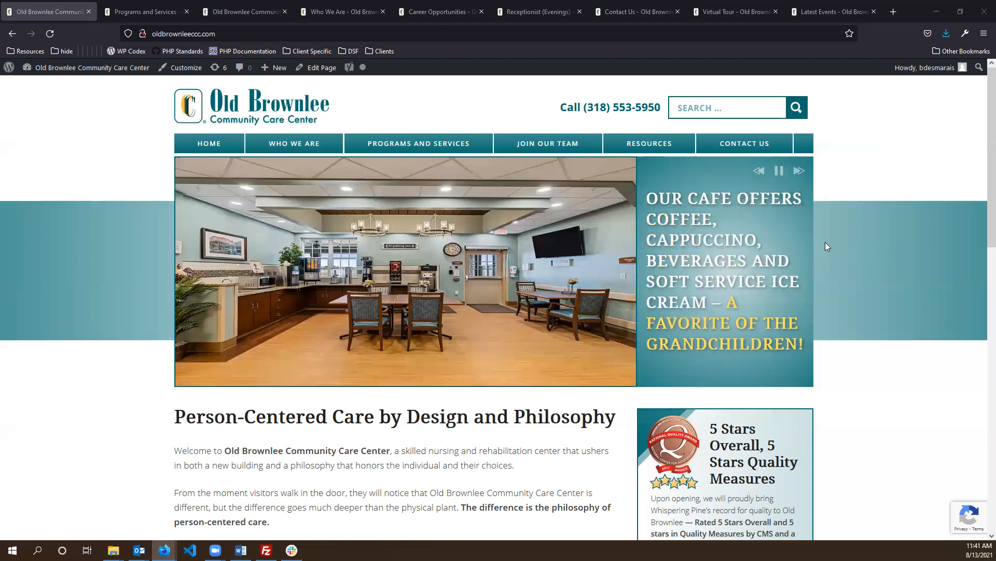
pyautogui.scroll(-5, 897, 239)
pyautogui.scroll(5, 898, 236)
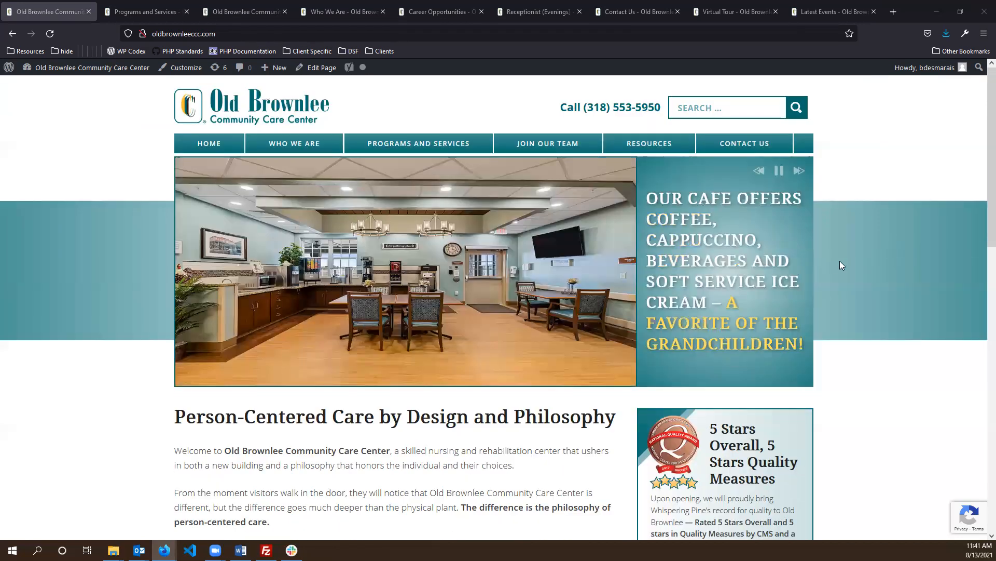